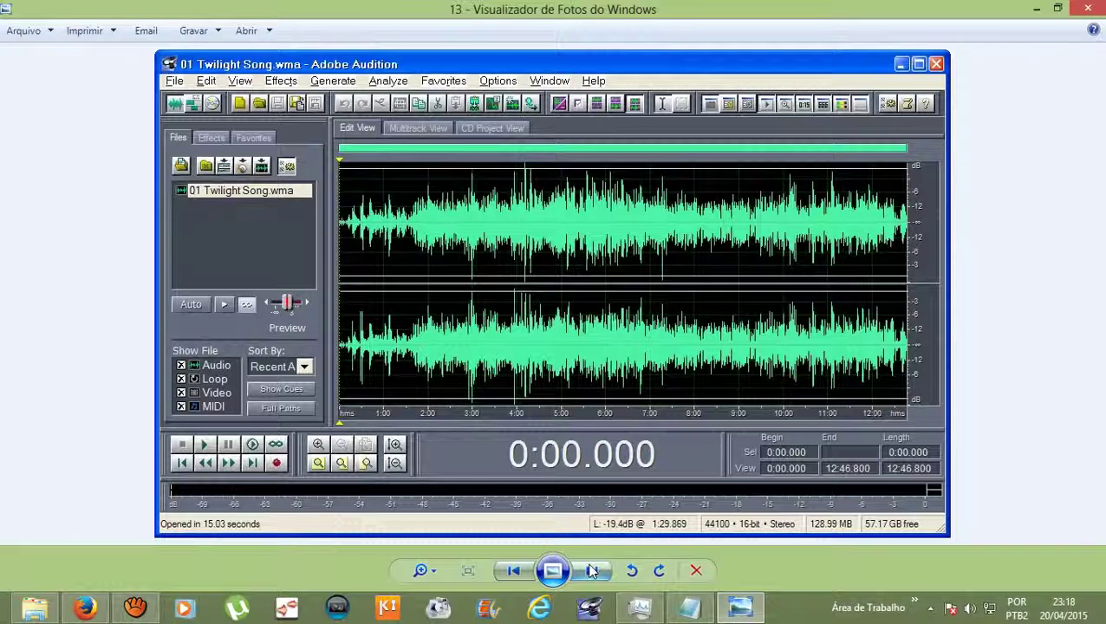
# Go back through the photos to picture 11, the Roland TRI-CAPTURE audio interface.
pyautogui.click(513, 571)
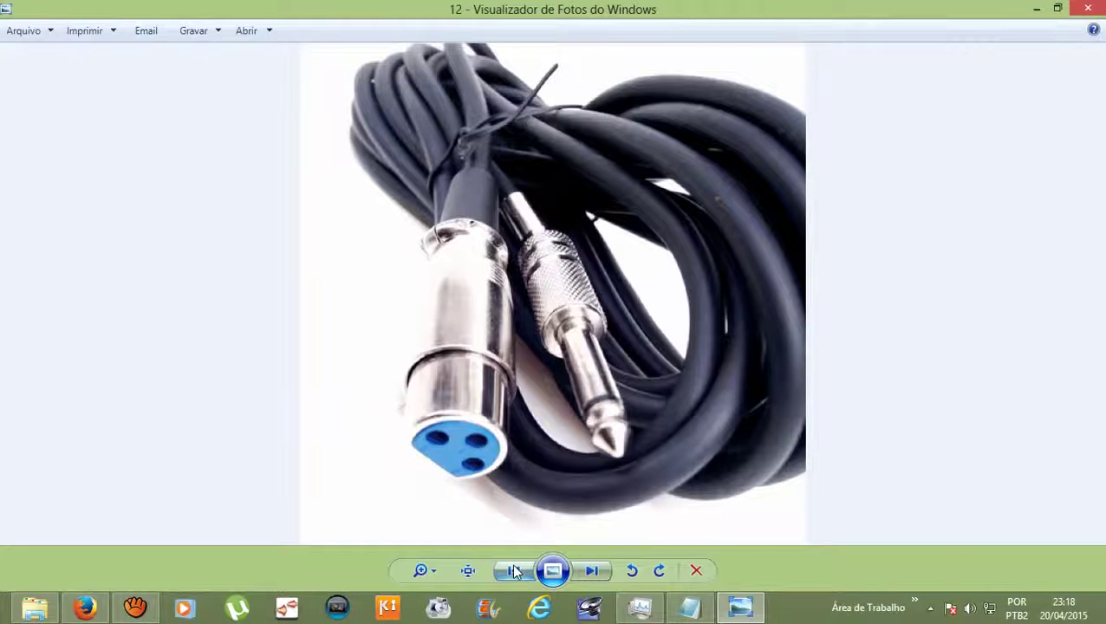
pyautogui.click(513, 571)
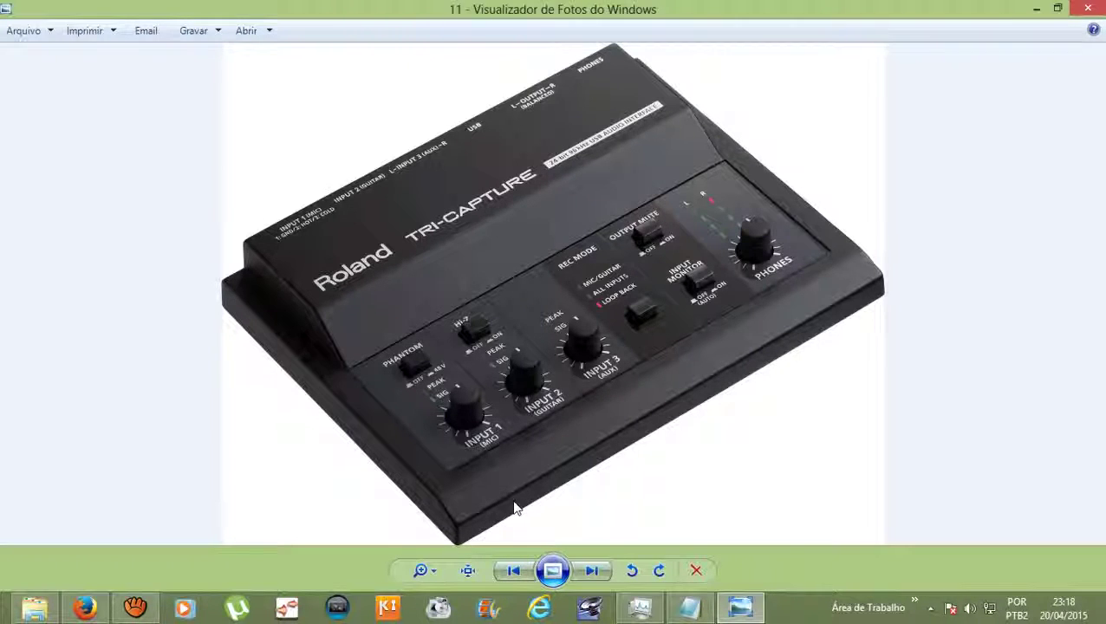
# Switch to Firefox and search Google Images for "sonar" in a new tab.
pyautogui.click(84, 610)
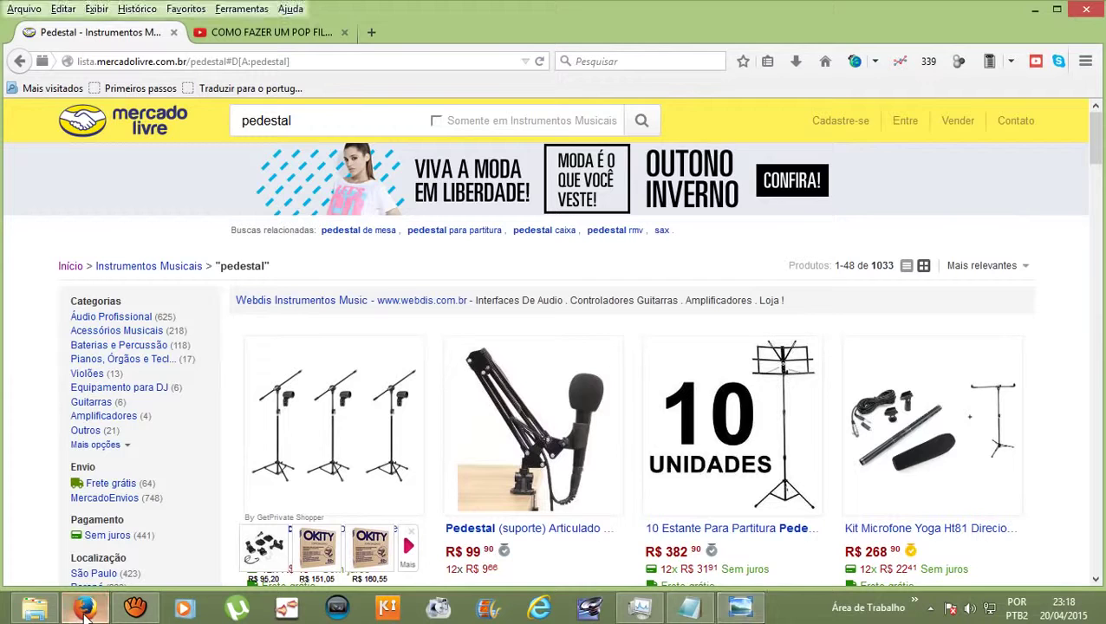
pyautogui.click(372, 36)
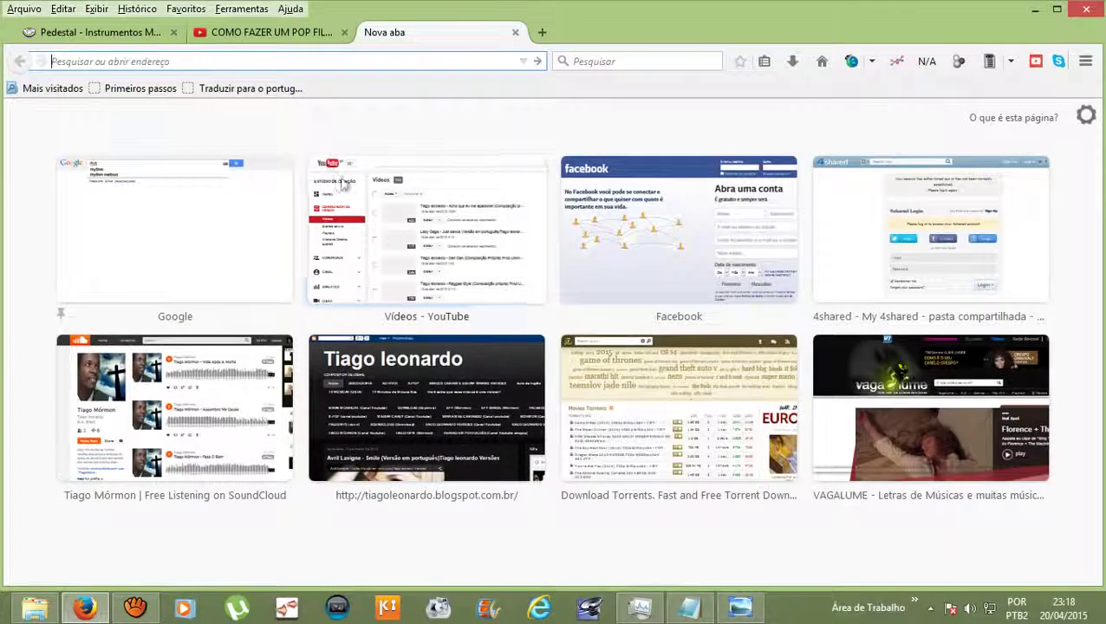
pyautogui.click(173, 206)
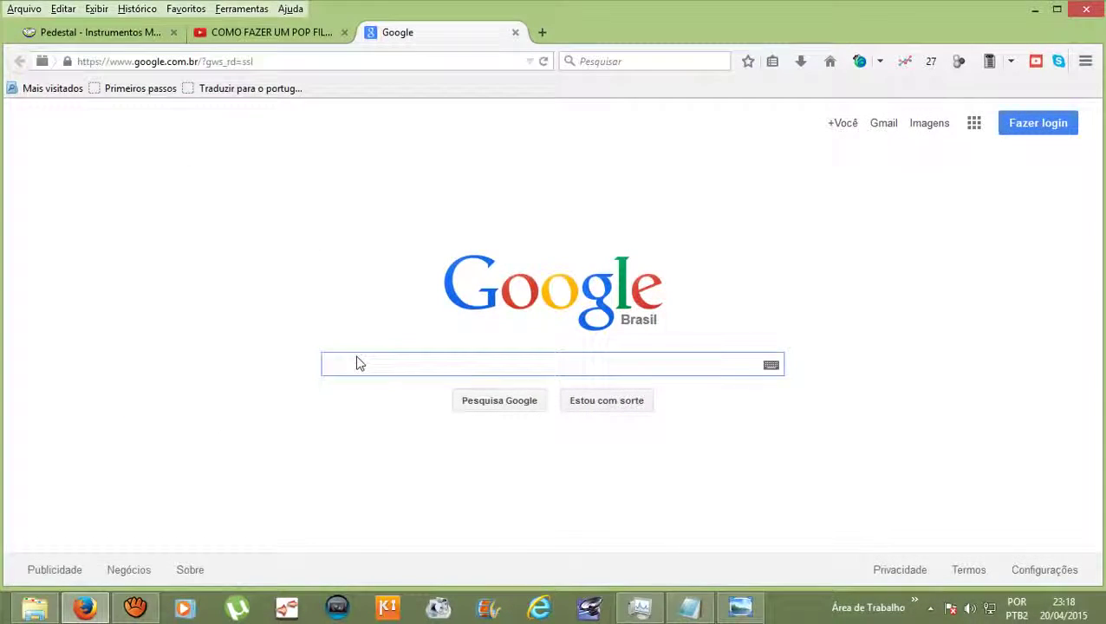
pyautogui.write('sonar')
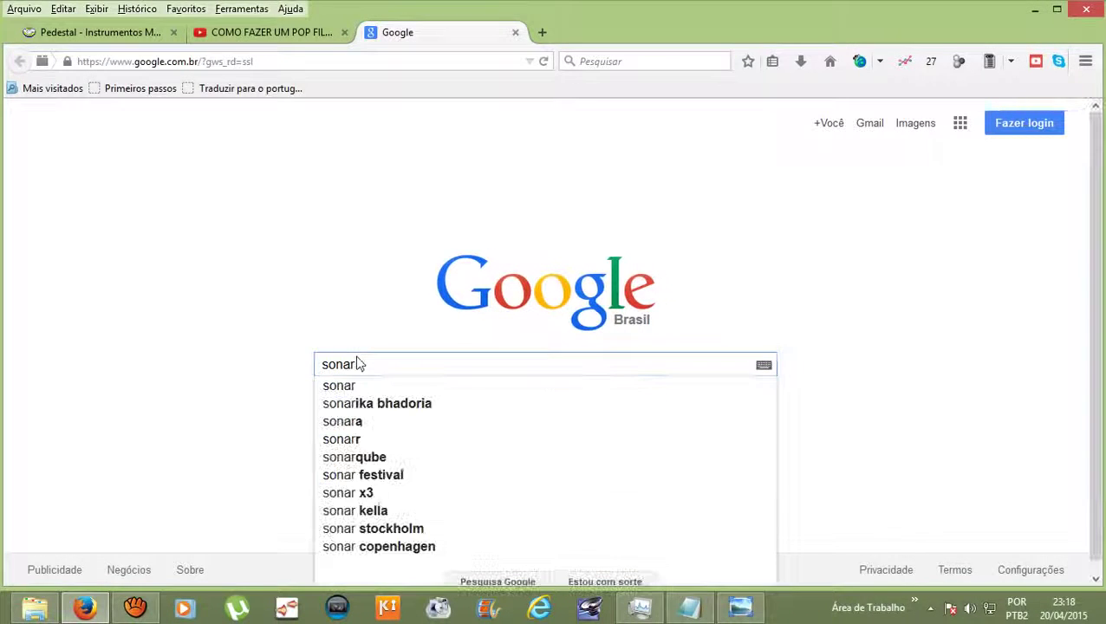
pyautogui.press('Return')
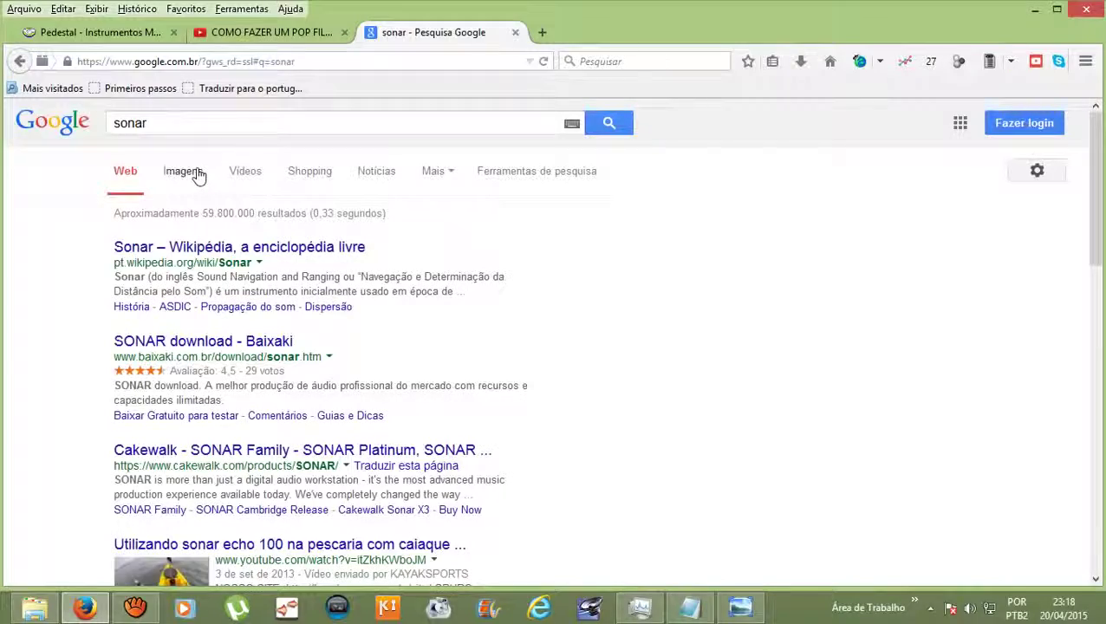
pyautogui.click(198, 174)
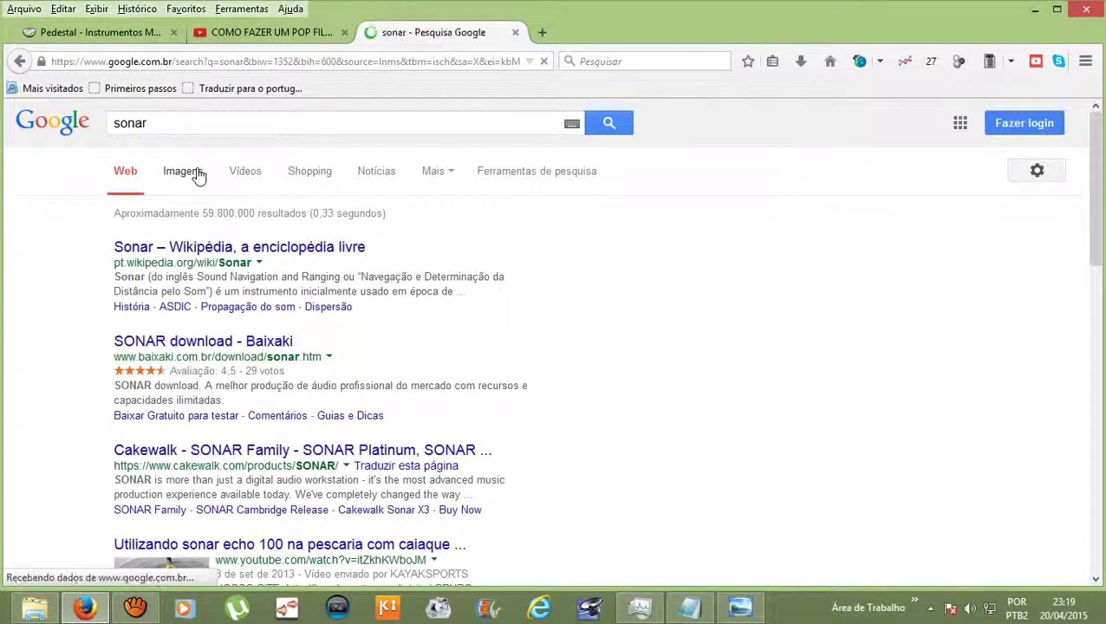
pyautogui.scroll(-2, 217, 218)
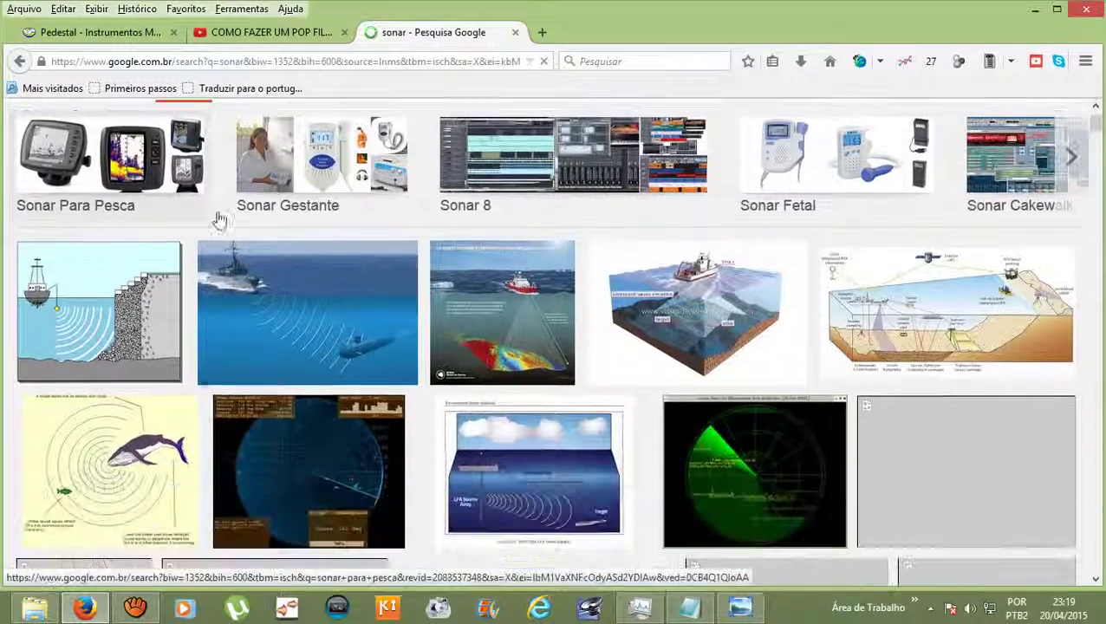
pyautogui.scroll(2, 230, 239)
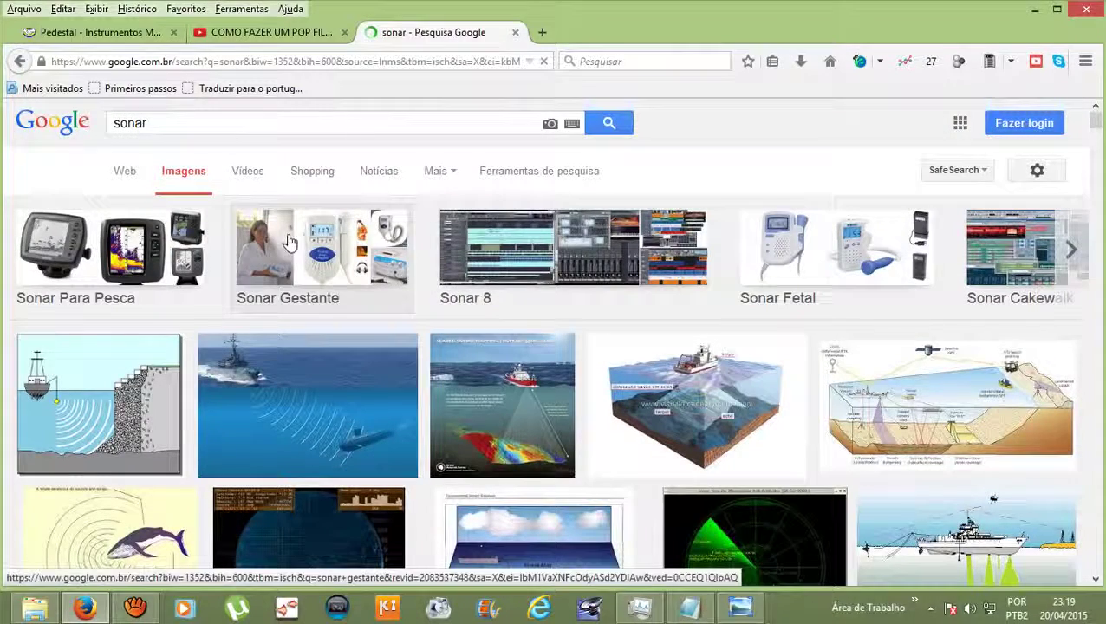
# Narrow the image results to Sonar 8 and view the Sonar 8 PE Review screenshot at full size.
pyautogui.click(485, 241)
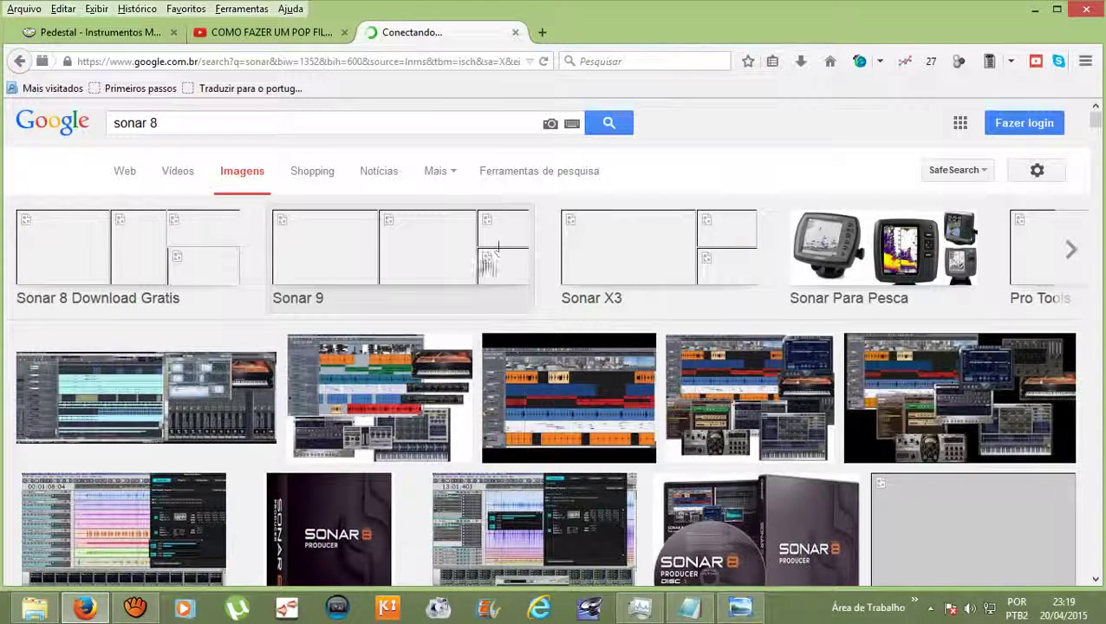
pyautogui.scroll(-2, 198, 381)
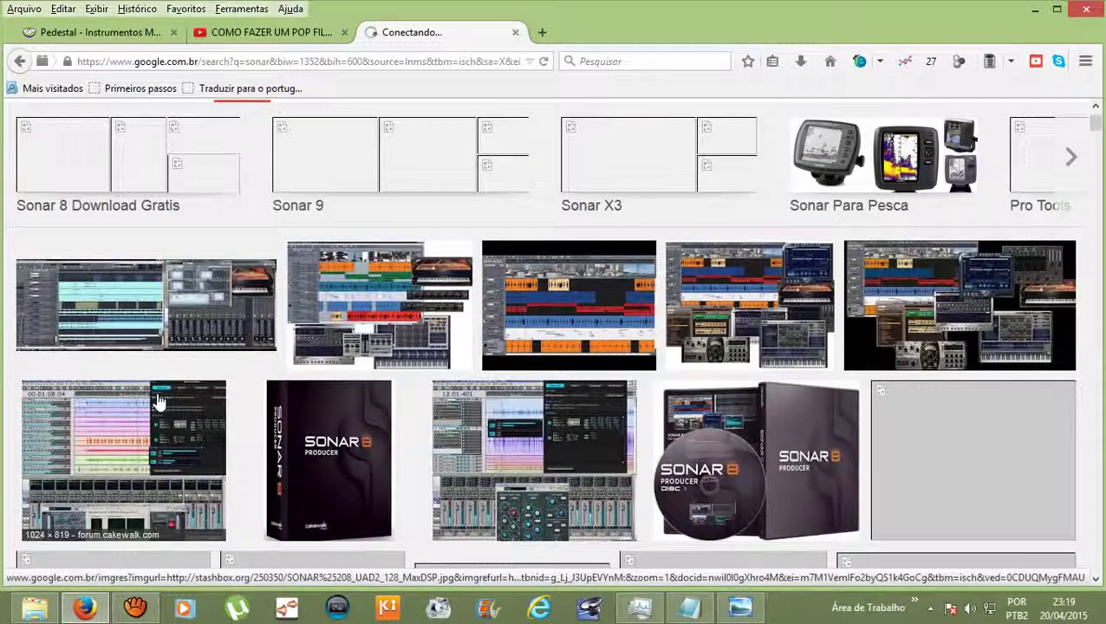
pyautogui.click(136, 310)
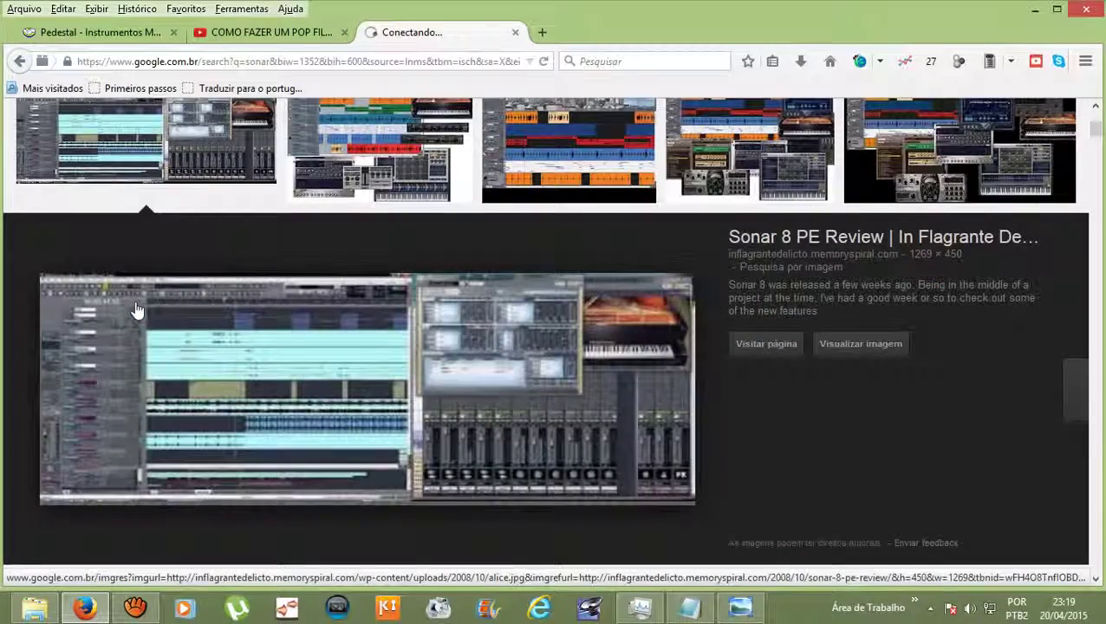
pyautogui.click(847, 344)
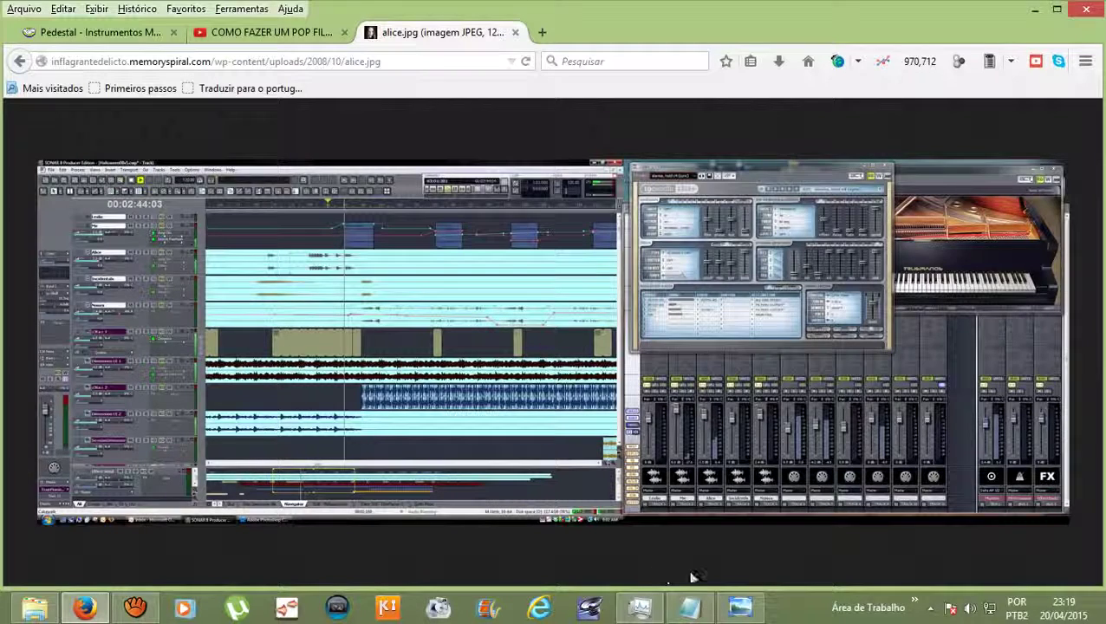
# Switch to Windows Photo Viewer and advance past the cable photo to picture 13, the Adobe Audition screenshot.
pyautogui.click(739, 609)
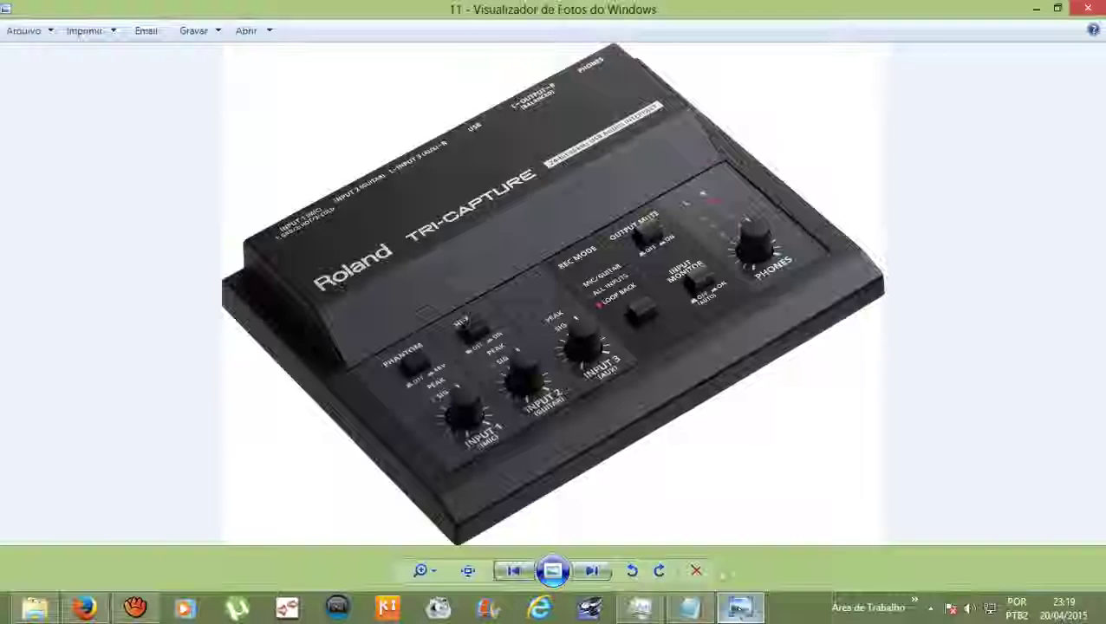
pyautogui.click(602, 569)
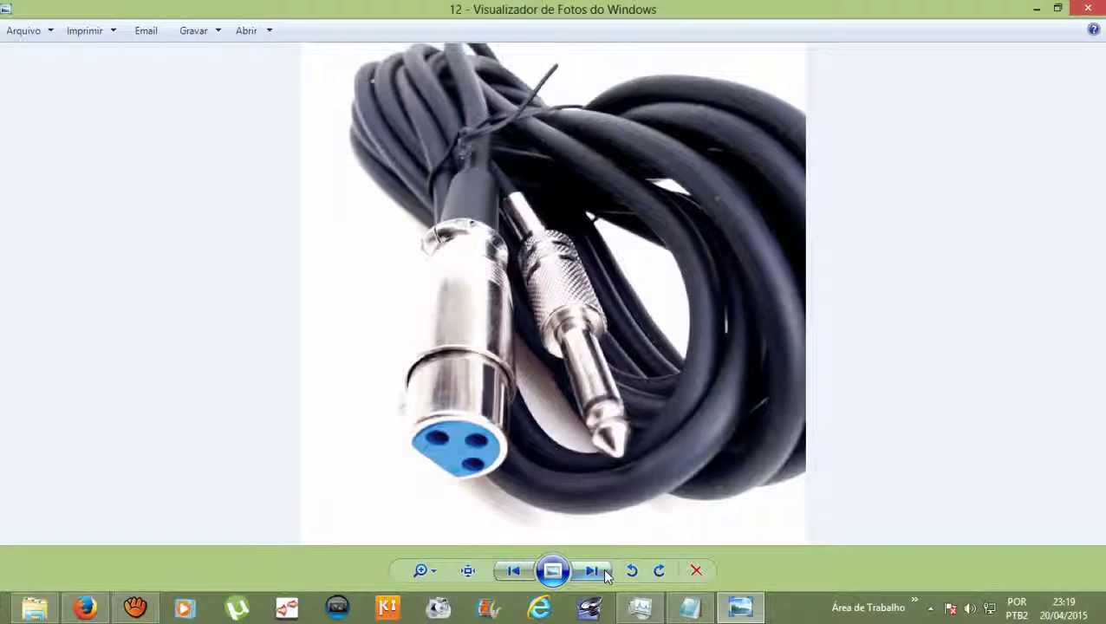
pyautogui.click(603, 569)
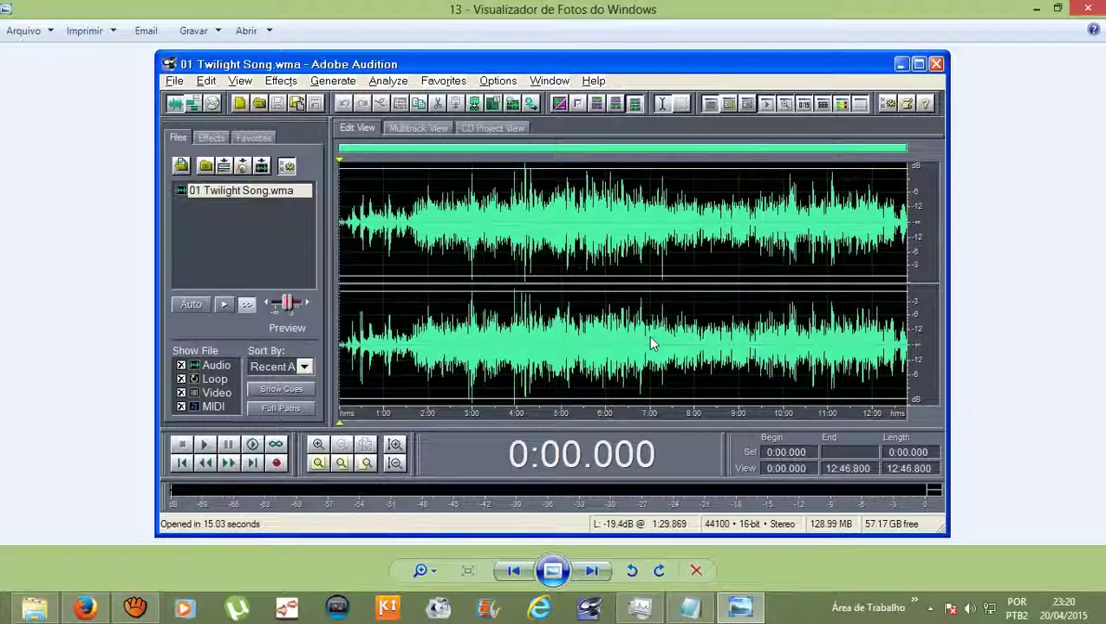
# Switch to the YouTube tab in Firefox, search for "tutorial adobe audition 1.5 para inciantes" and browse the results.
pyautogui.click(85, 609)
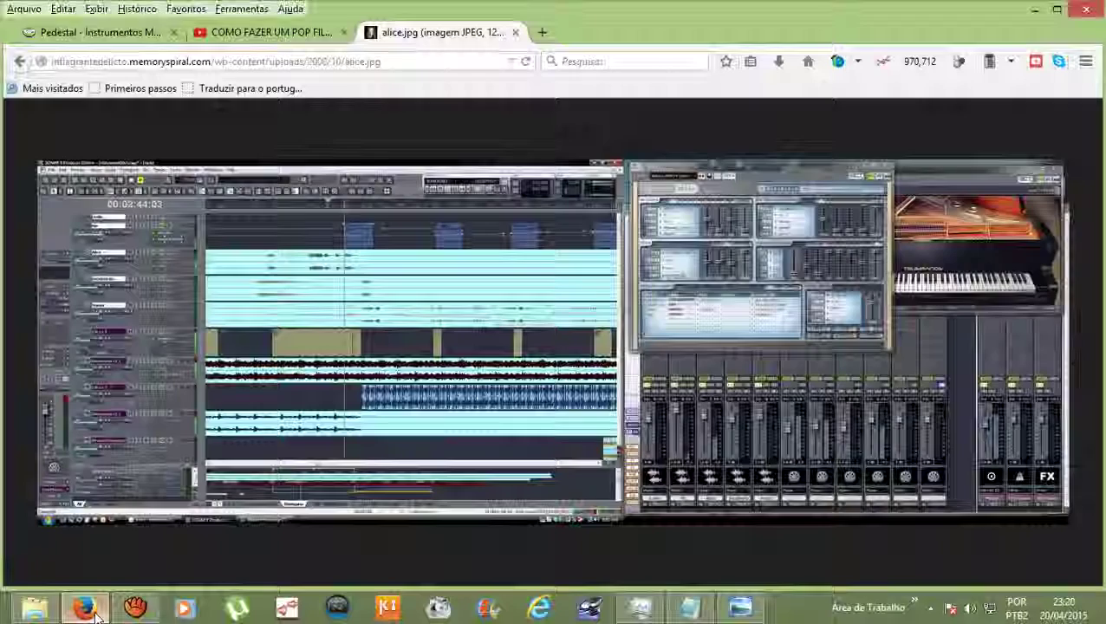
pyautogui.click(256, 36)
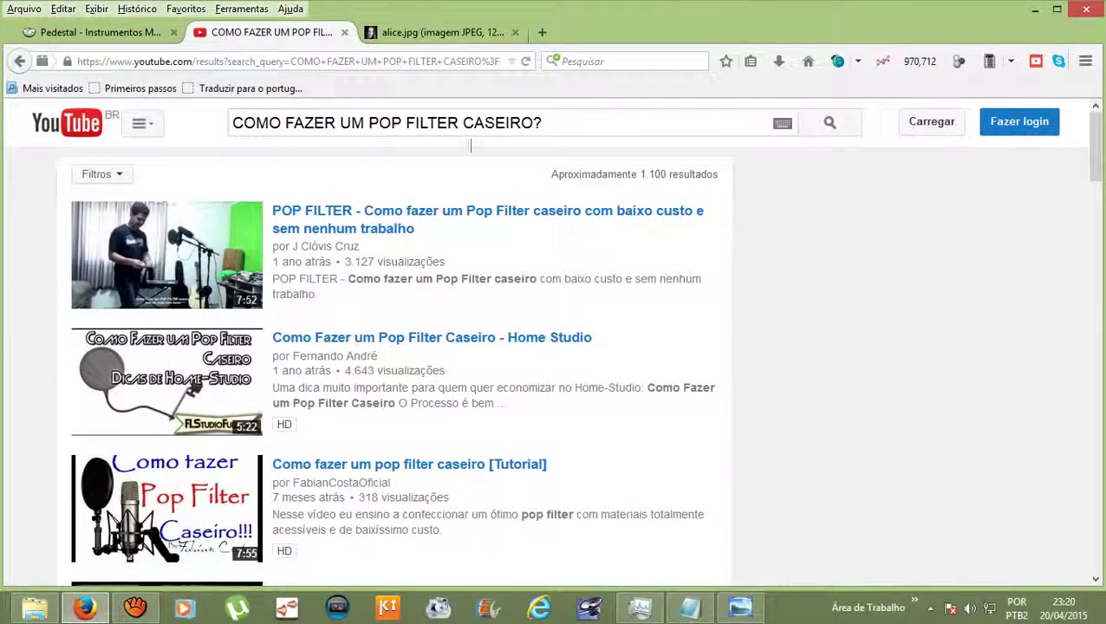
pyautogui.moveTo(538, 123); pyautogui.dragTo(183, 134)
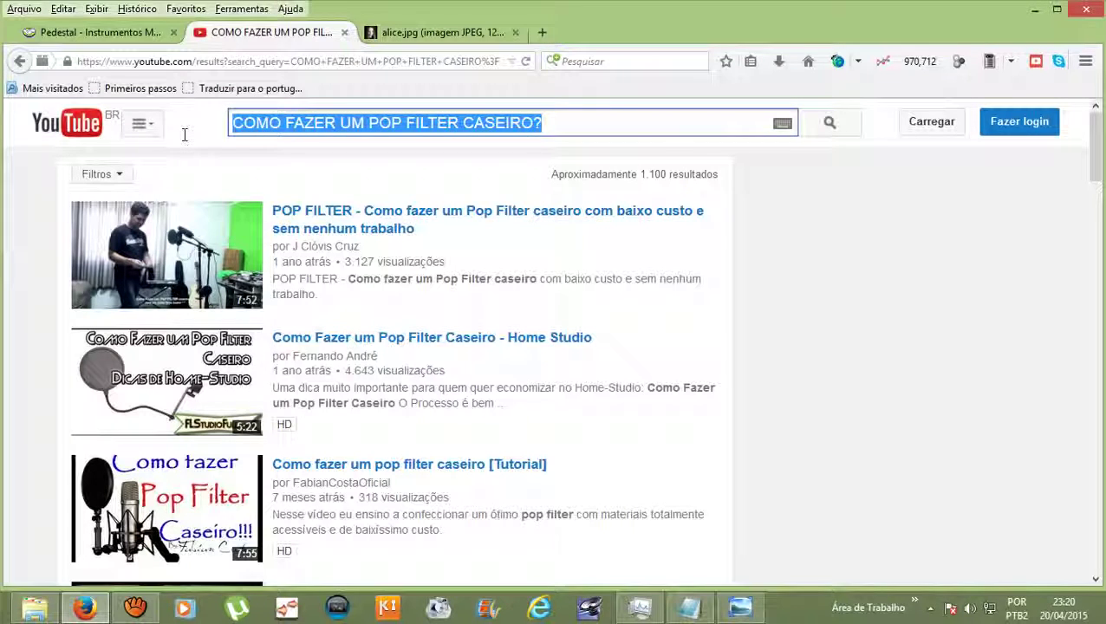
pyautogui.press('BackSpace')
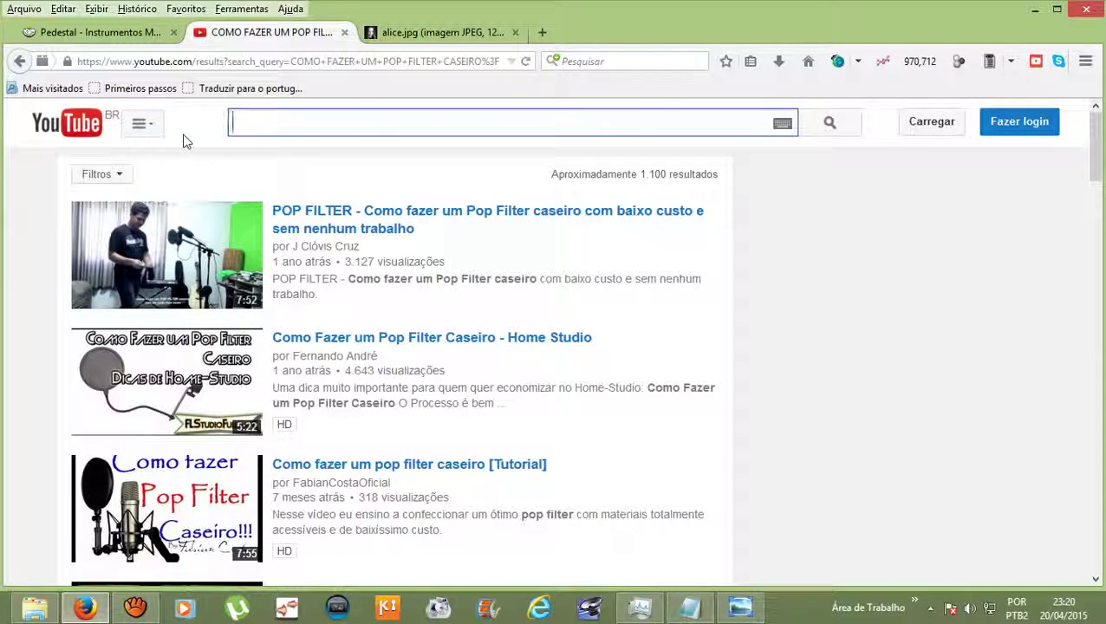
pyautogui.write('t')
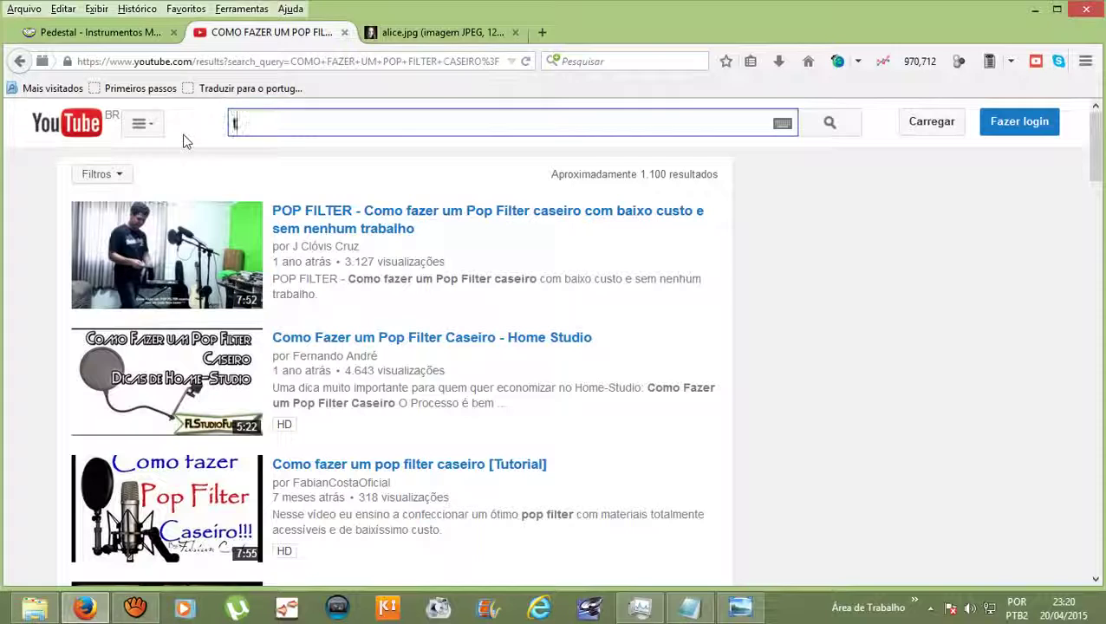
pyautogui.write('utor')
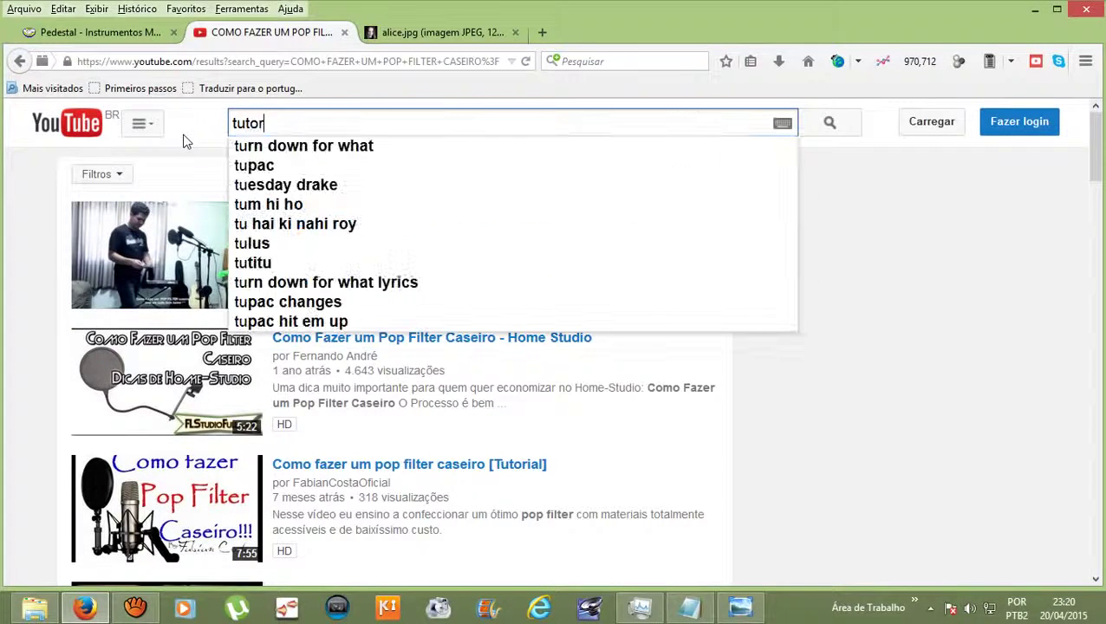
pyautogui.write('ial adobe')
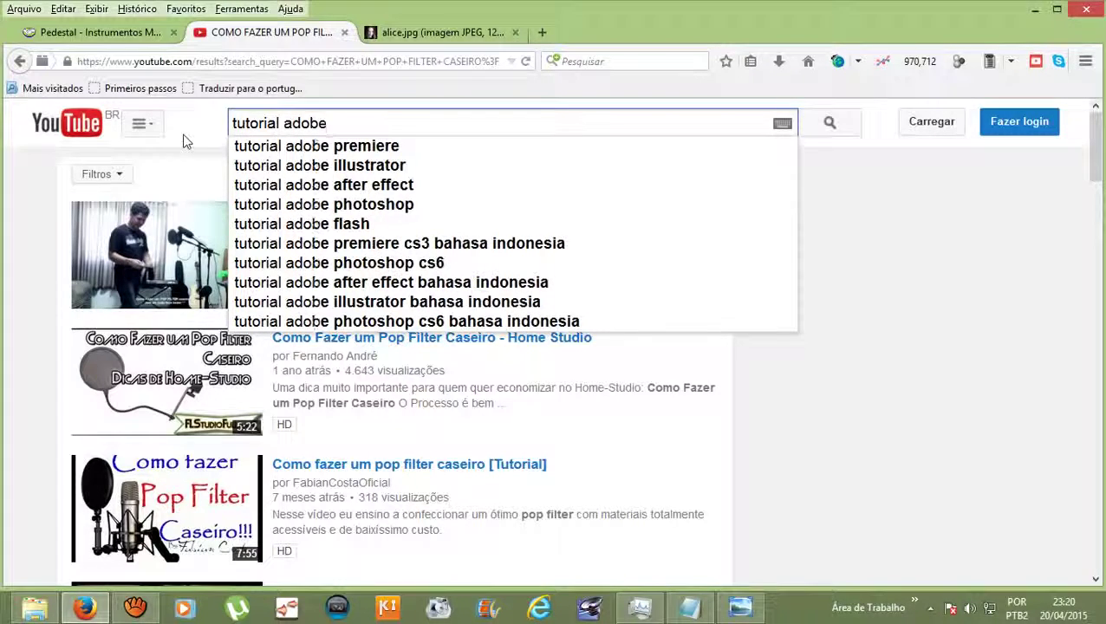
pyautogui.write(' audition')
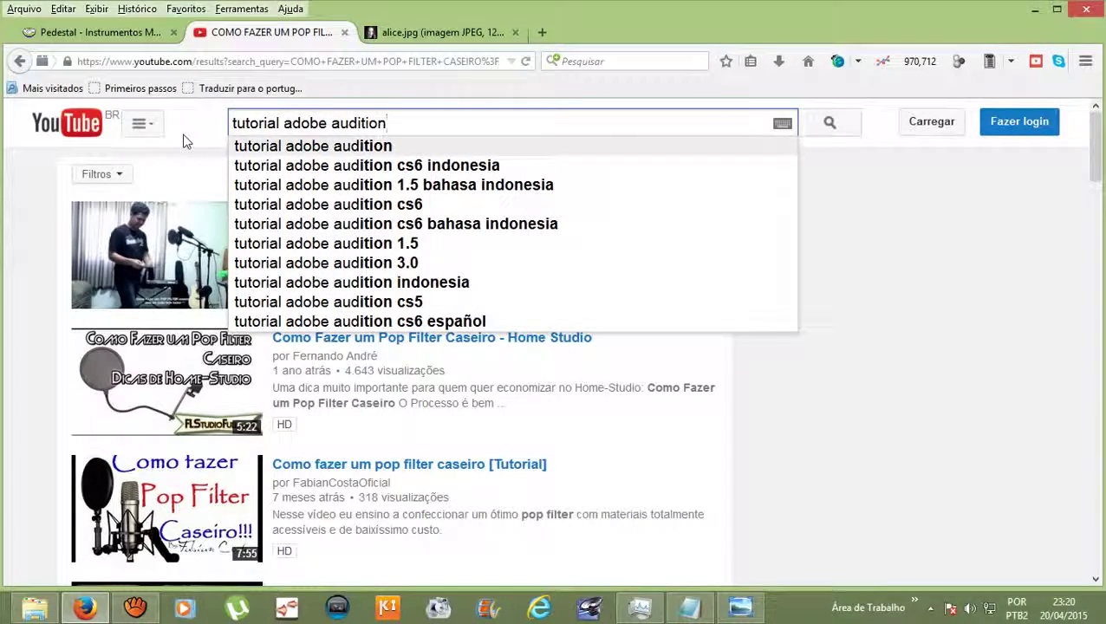
pyautogui.press('Down')
pyautogui.press('Down')
pyautogui.press('Down')
pyautogui.press('Down')
pyautogui.press('Down')
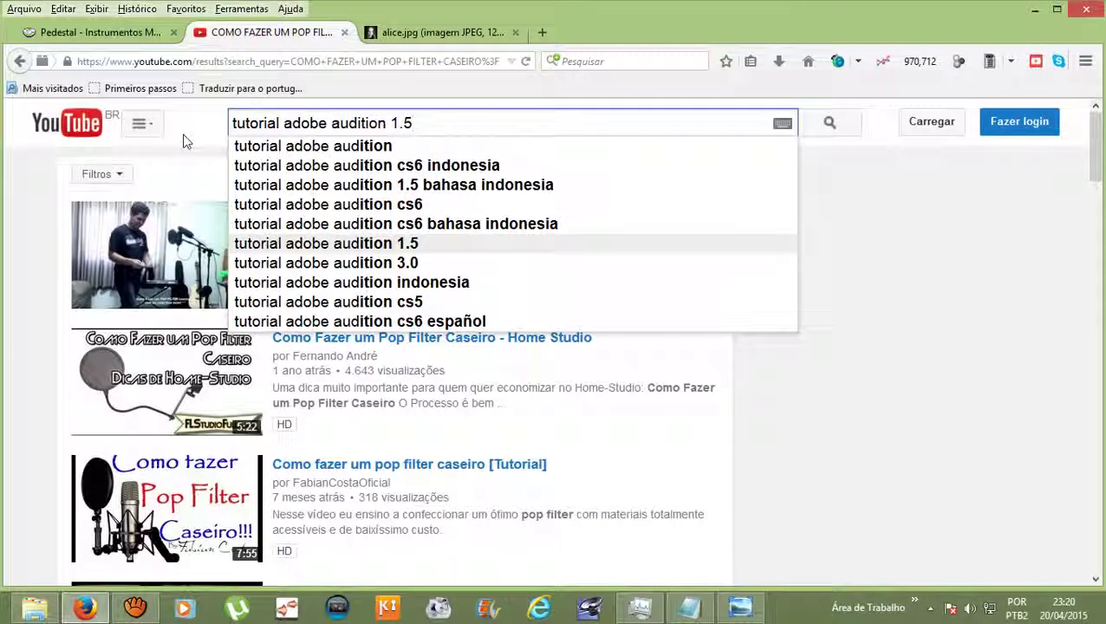
pyautogui.write('p')
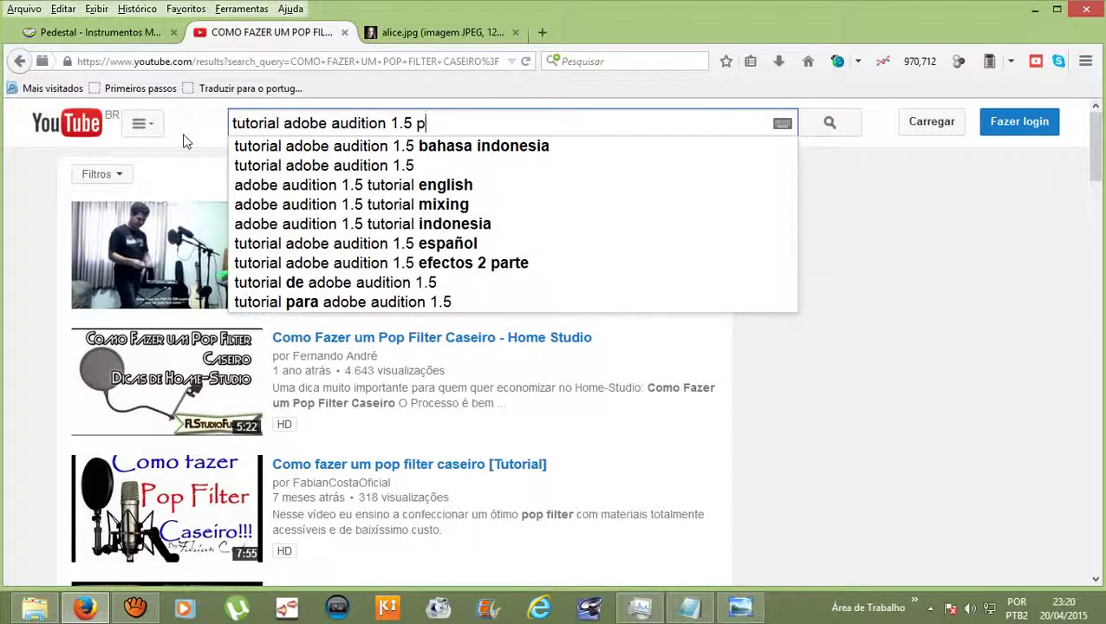
pyautogui.write('ara inciantes')
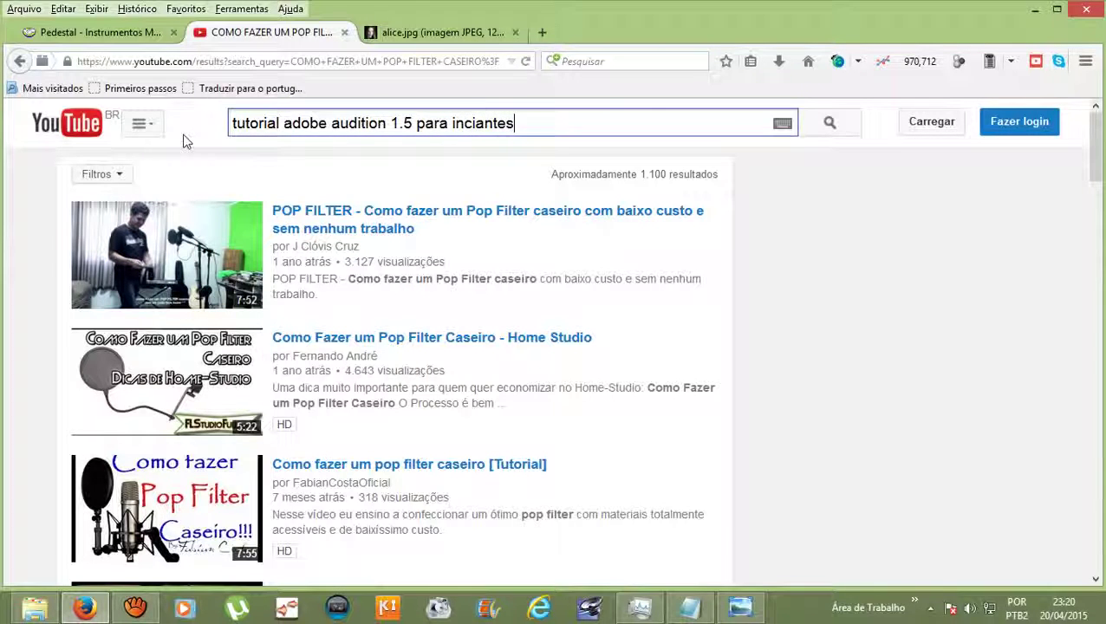
pyautogui.press('Return')
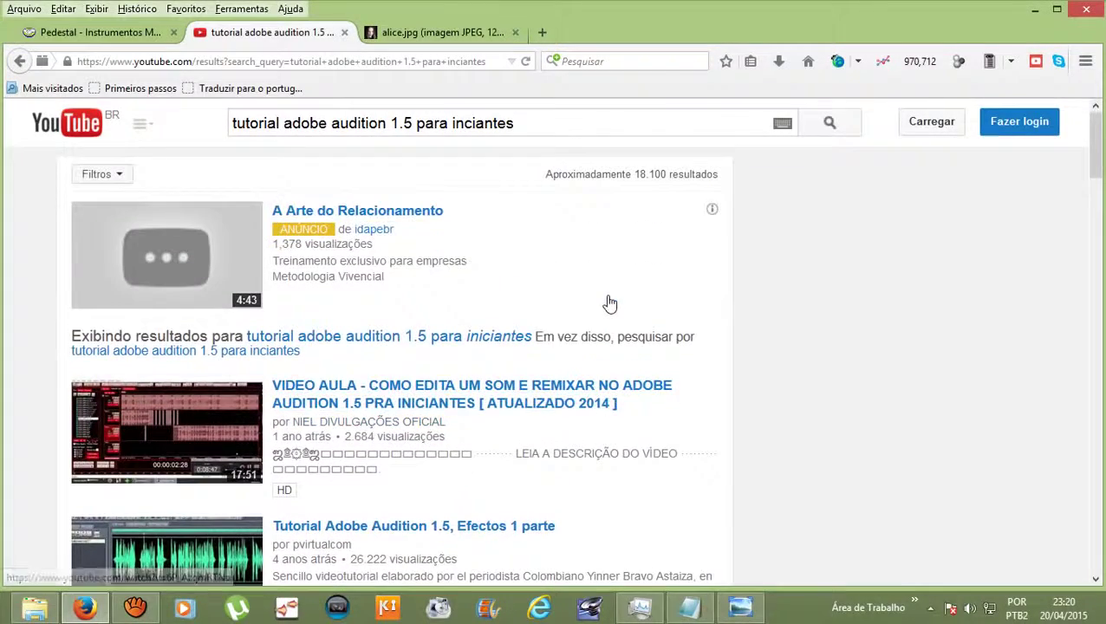
pyautogui.scroll(-5, 609, 303)
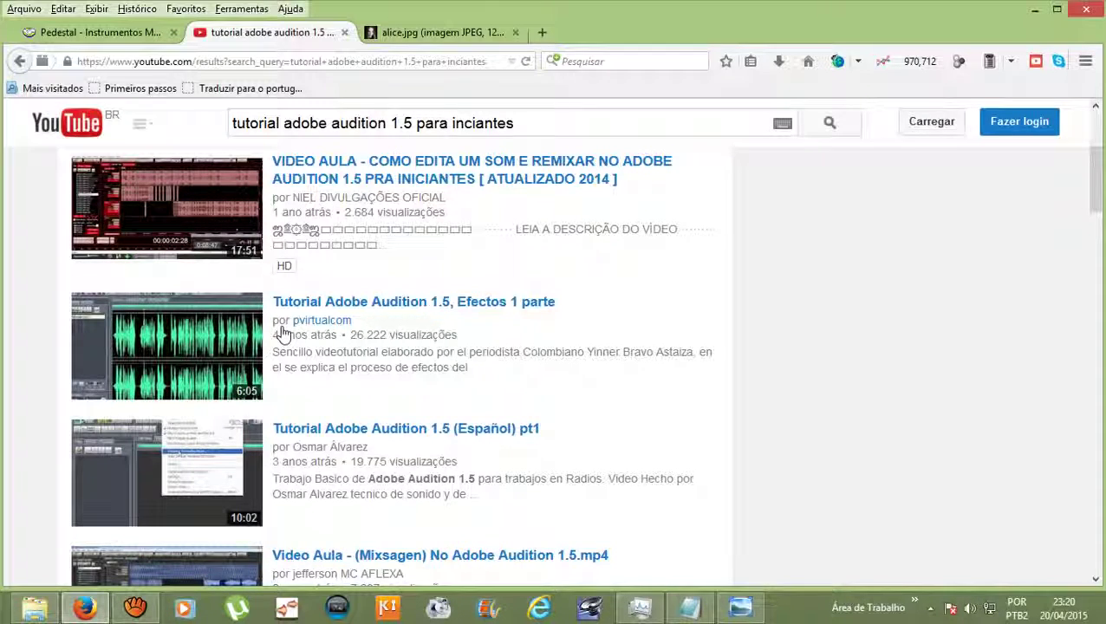
# Switch to the Notepad equipment list and select the text from "1-PC OU LAPTOP" through "INTERNET OU LOJA FÍSICA".
pyautogui.click(739, 607)
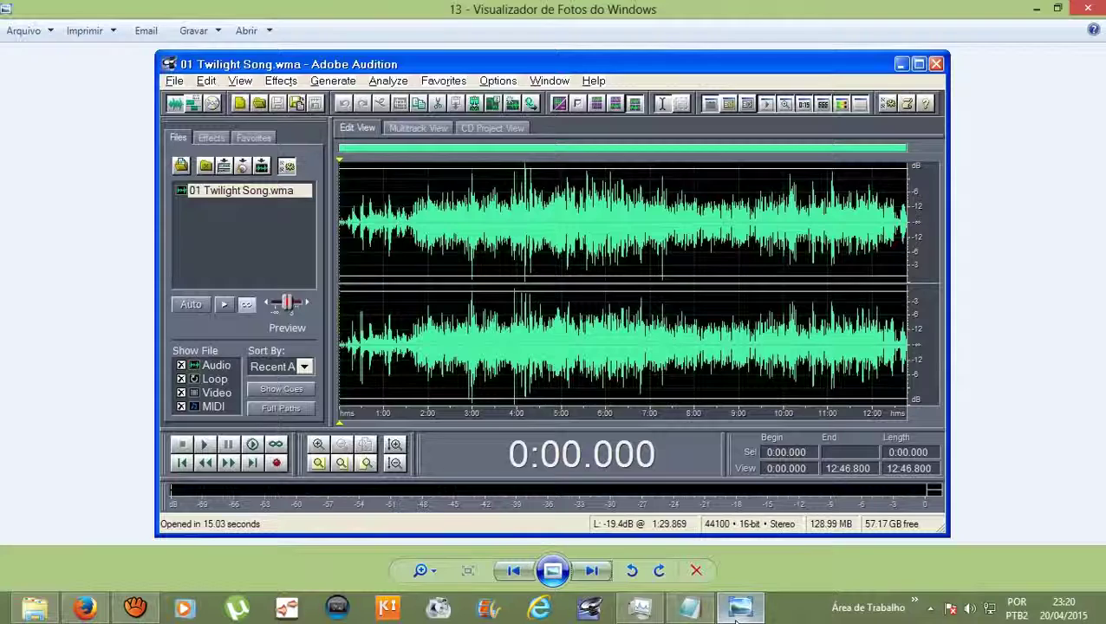
pyautogui.click(690, 607)
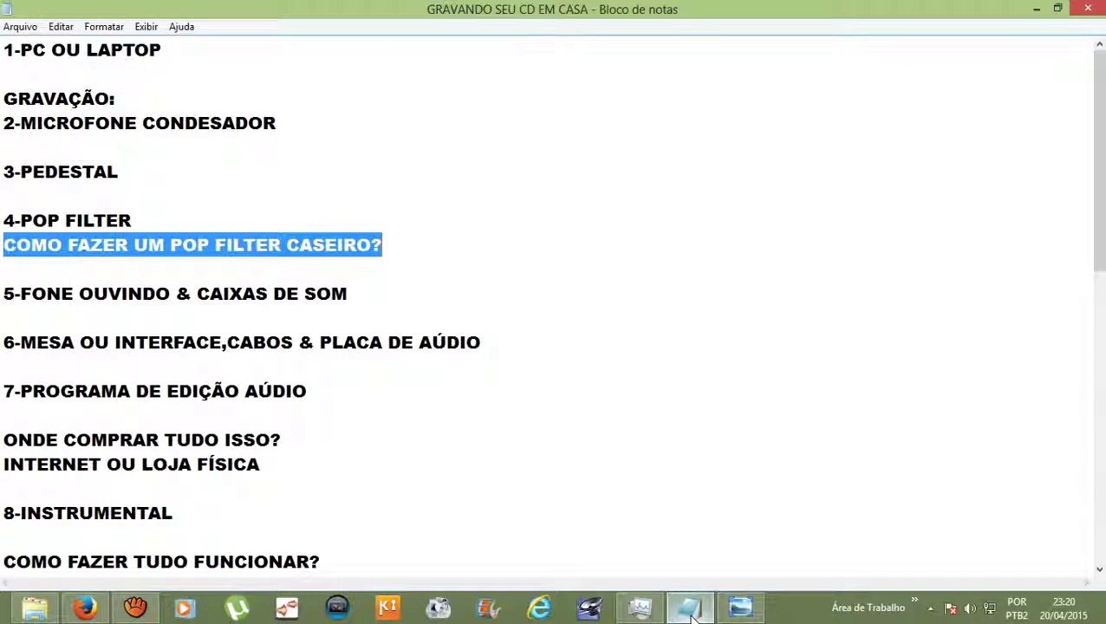
pyautogui.click(487, 311)
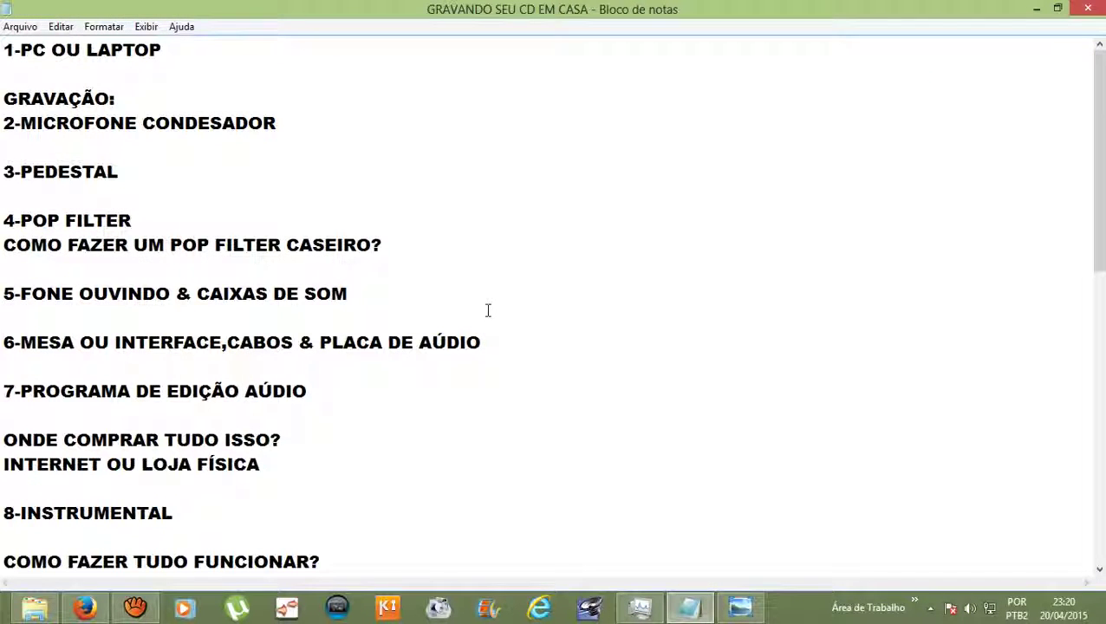
pyautogui.scroll(-2, 488, 310)
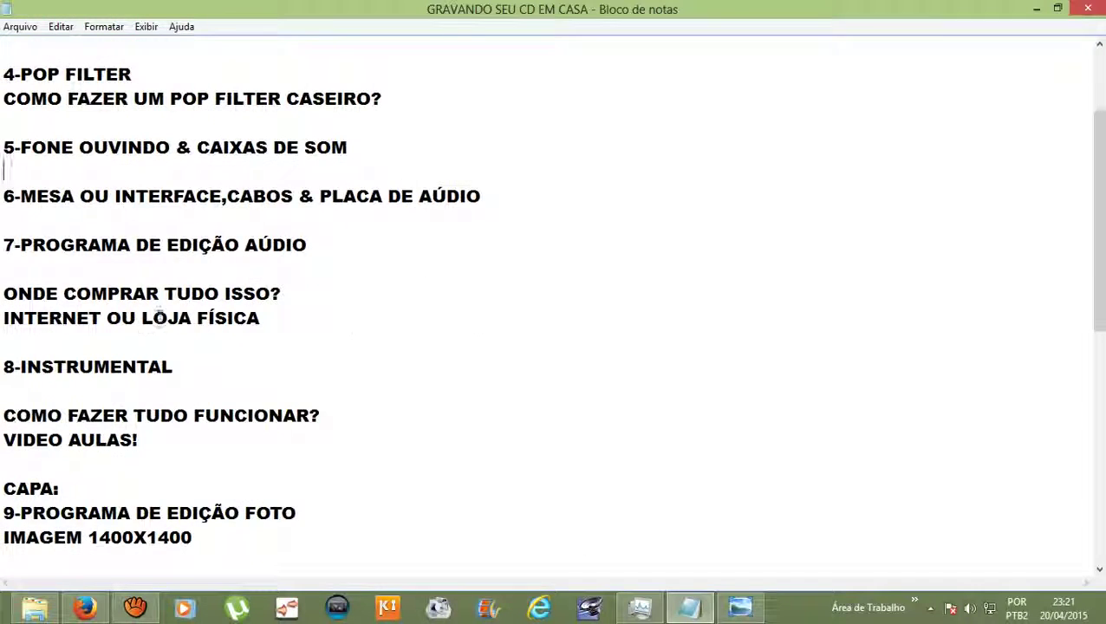
pyautogui.moveTo(286, 318); pyautogui.dragTo(4, 35)
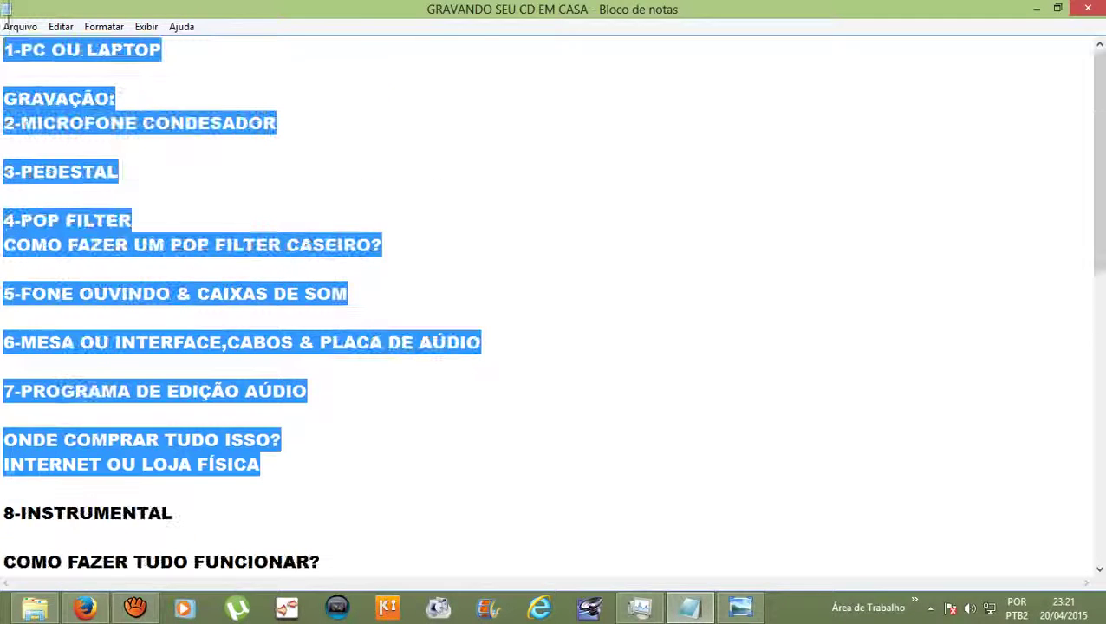
# Review the Notepad checklist from "8-INSTRUMENTAL" to the release sites, and launch Adobe Audition 1.5 after minimizing Notepad and the photo viewer.
pyautogui.scroll(-5, 422, 410)
pyautogui.scroll(-1, 422, 410)
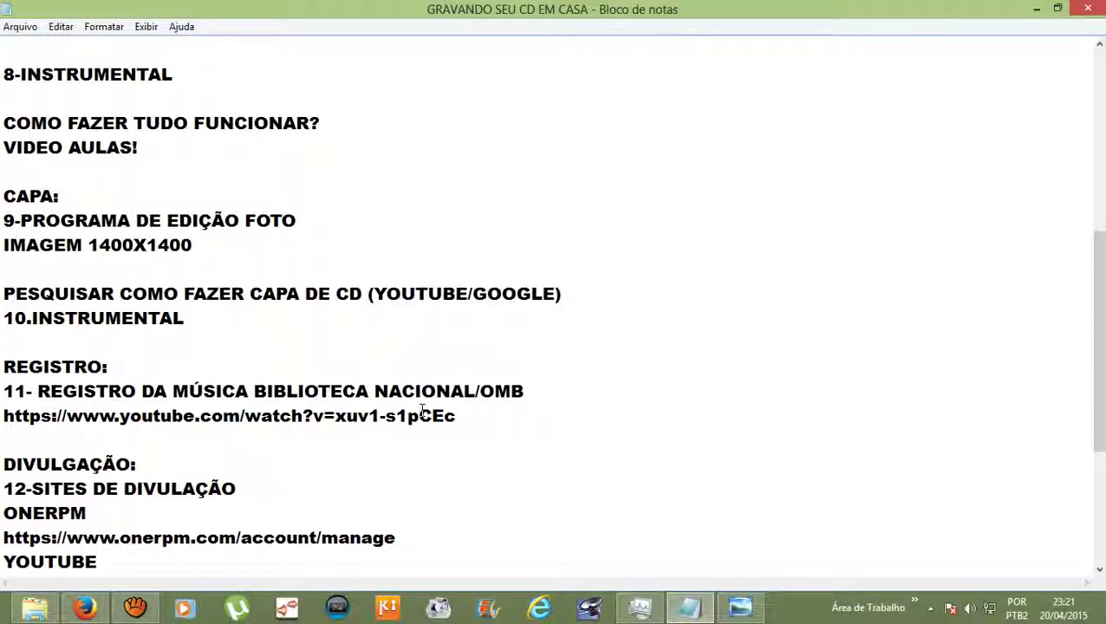
pyautogui.click(1037, 9)
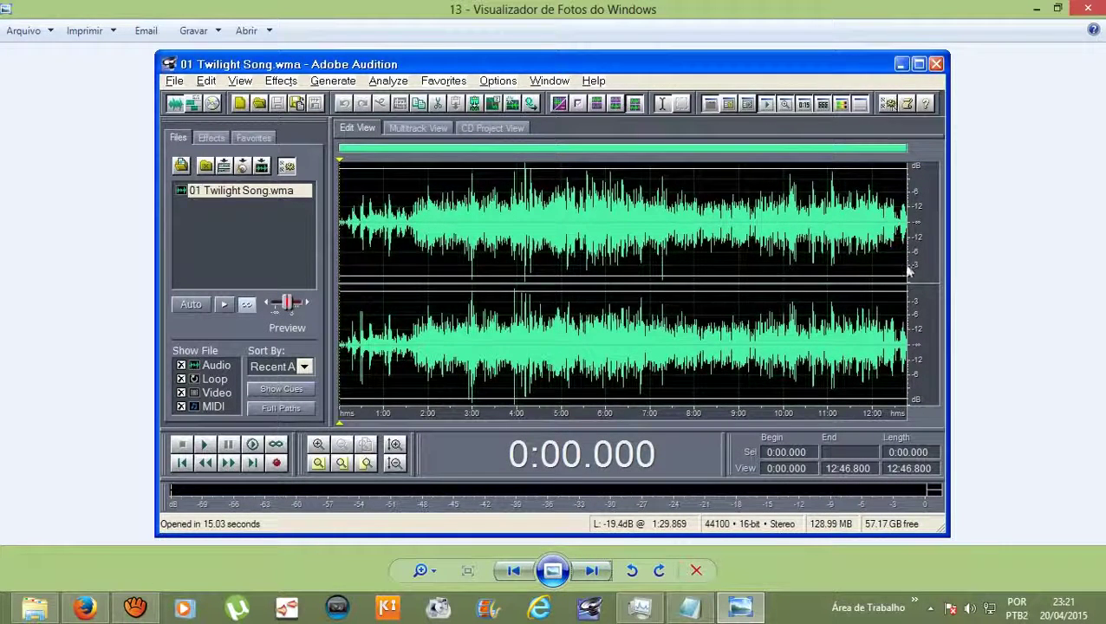
pyautogui.click(1035, 8)
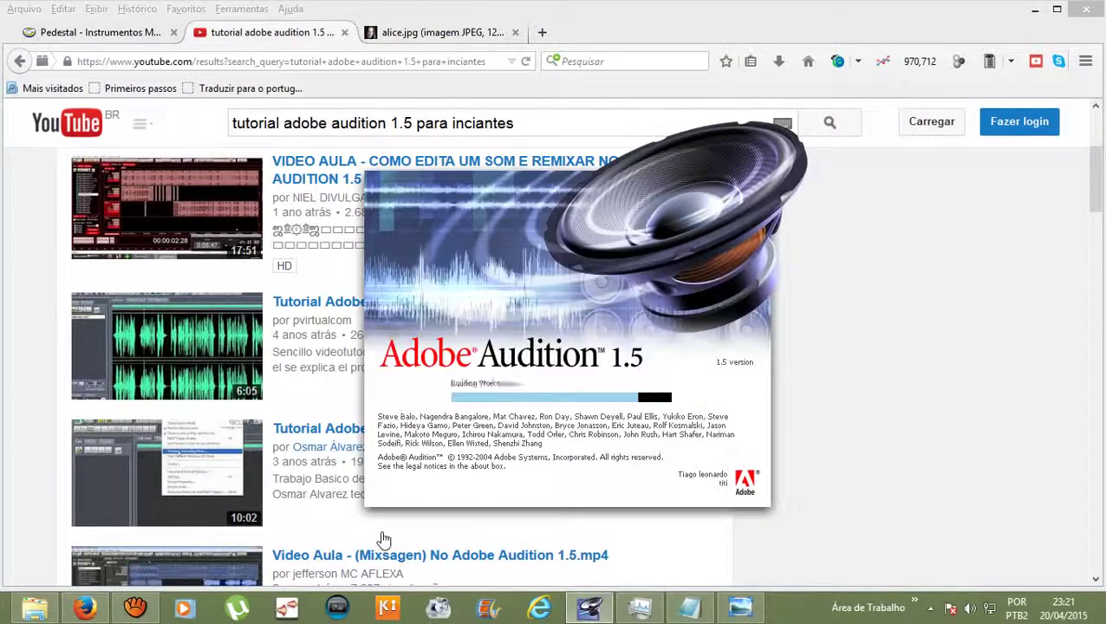
pyautogui.press('Return')
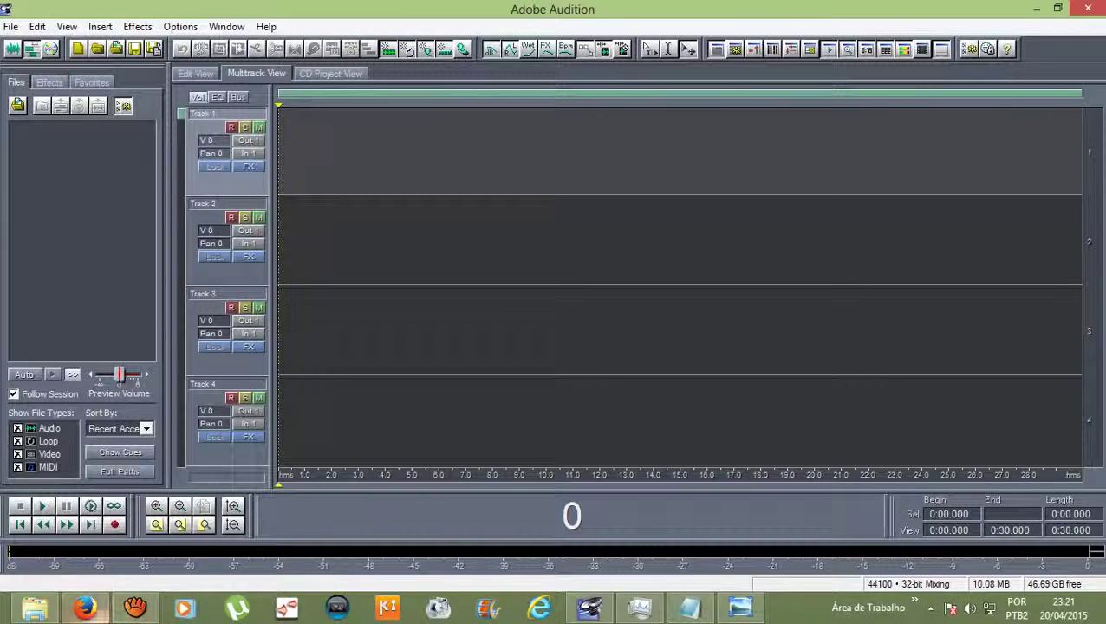
# Switch to Firefox and load the Google Brasil home page in place of the Mercado Livre pedestal listing.
pyautogui.click(84, 607)
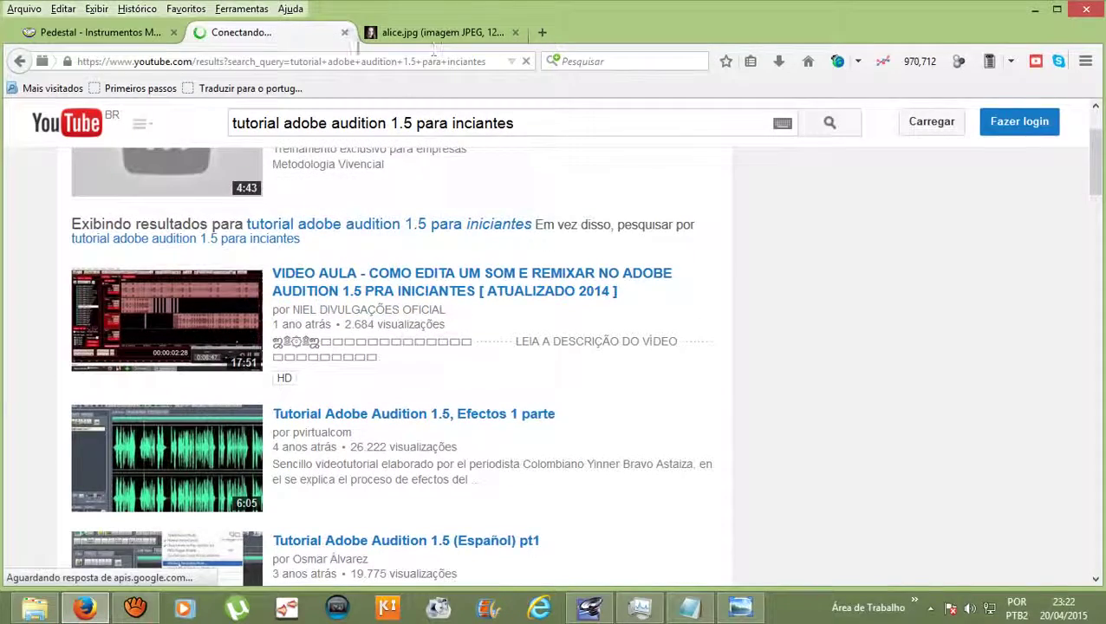
pyautogui.click(121, 32)
pyautogui.click(130, 61)
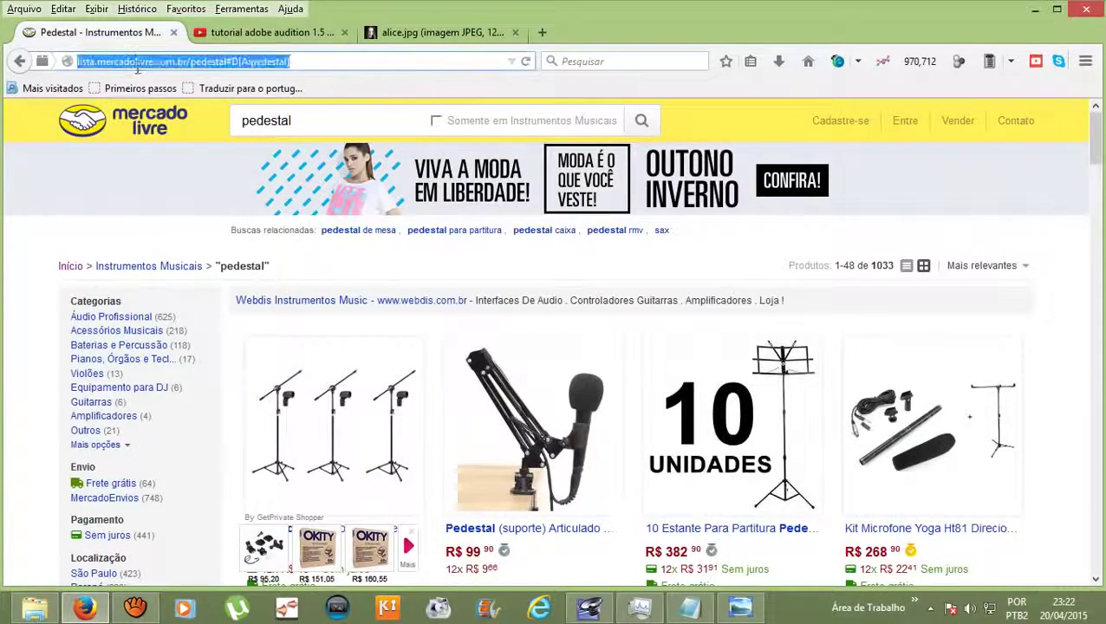
pyautogui.write('google.com.br/?gws_rd=ssl')
pyautogui.click(131, 77)
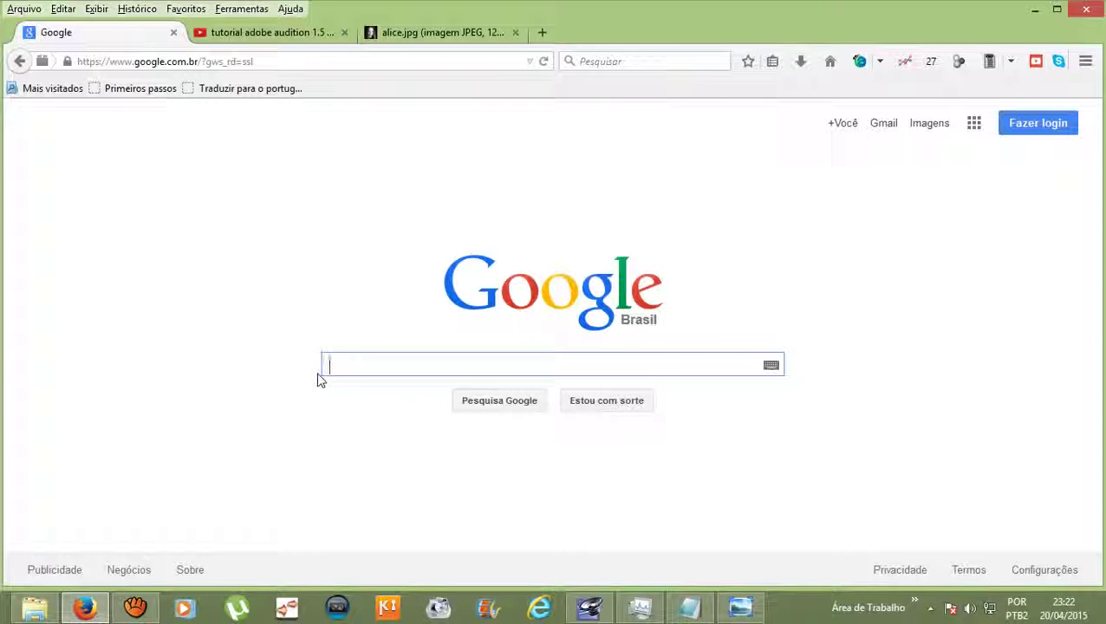
# Search Google for "bases de hip-hop instrumental downloads gratis".
pyautogui.write('base')
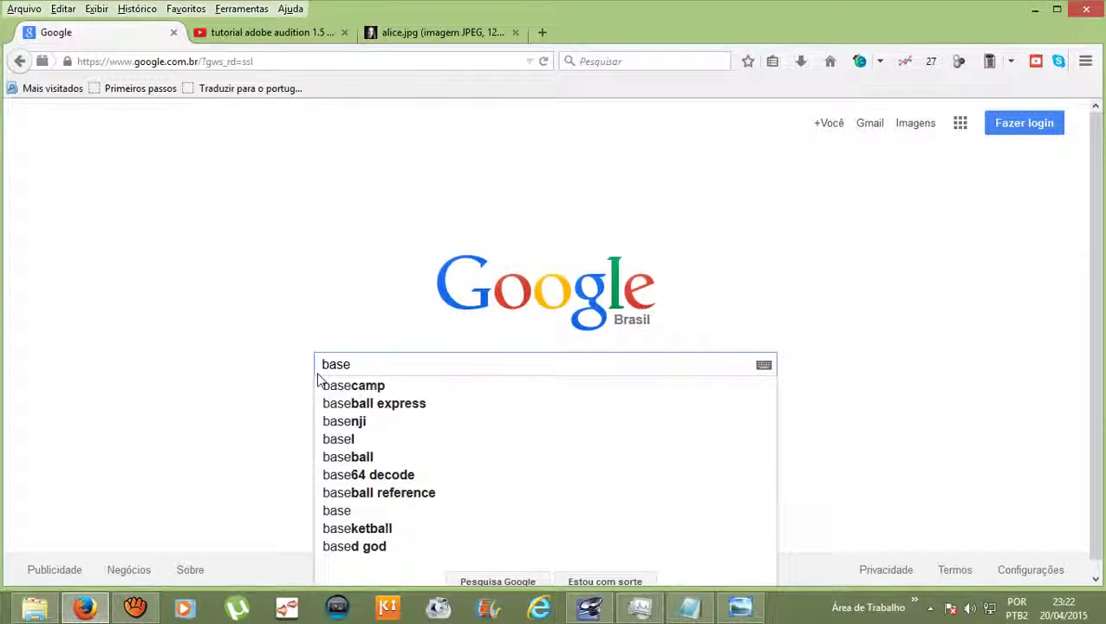
pyautogui.write(' de h')
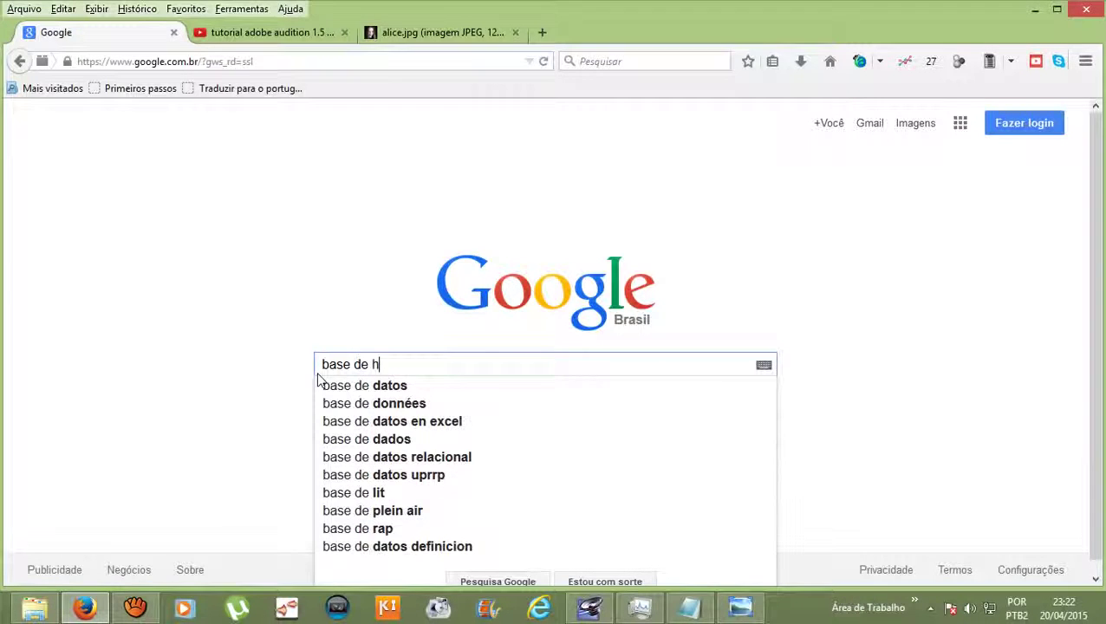
pyautogui.write('ip hop')
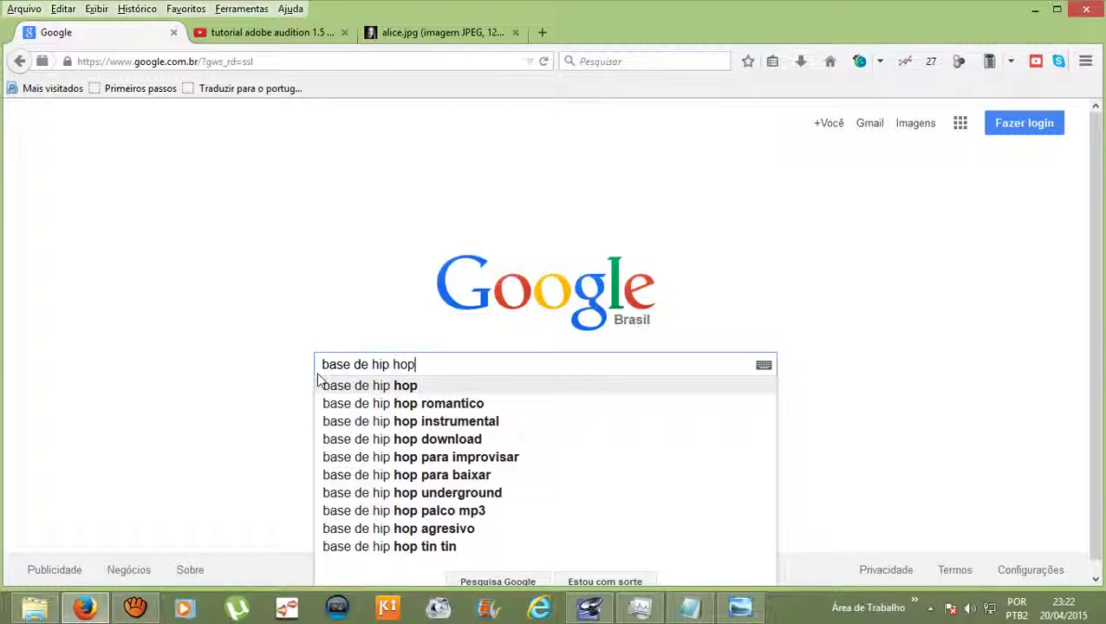
pyautogui.press('Down')
pyautogui.press('Down')
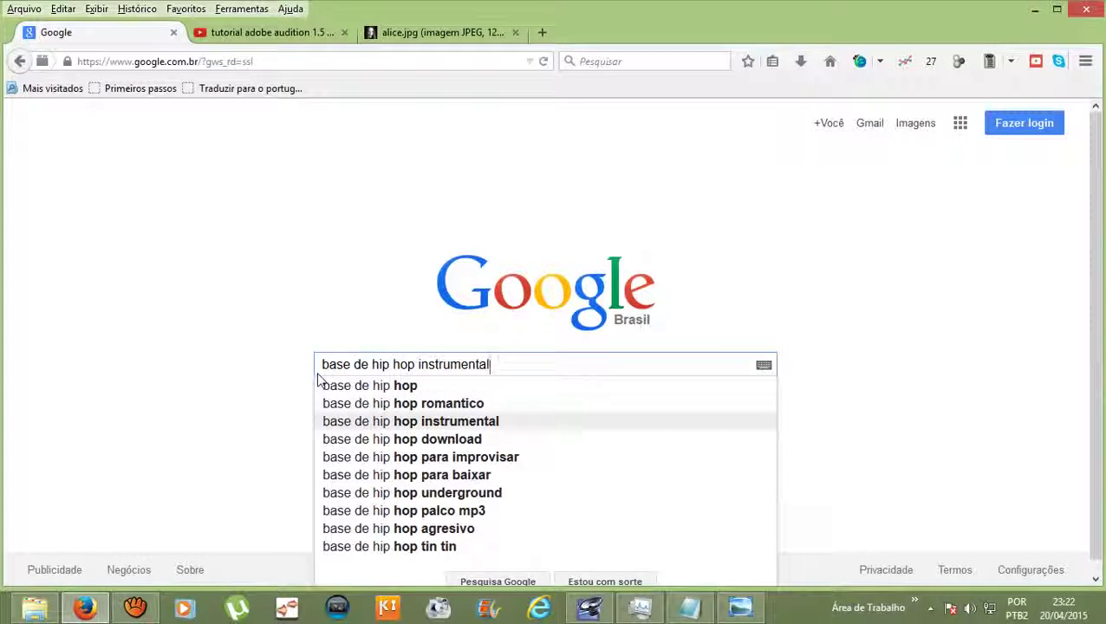
pyautogui.press('Right')
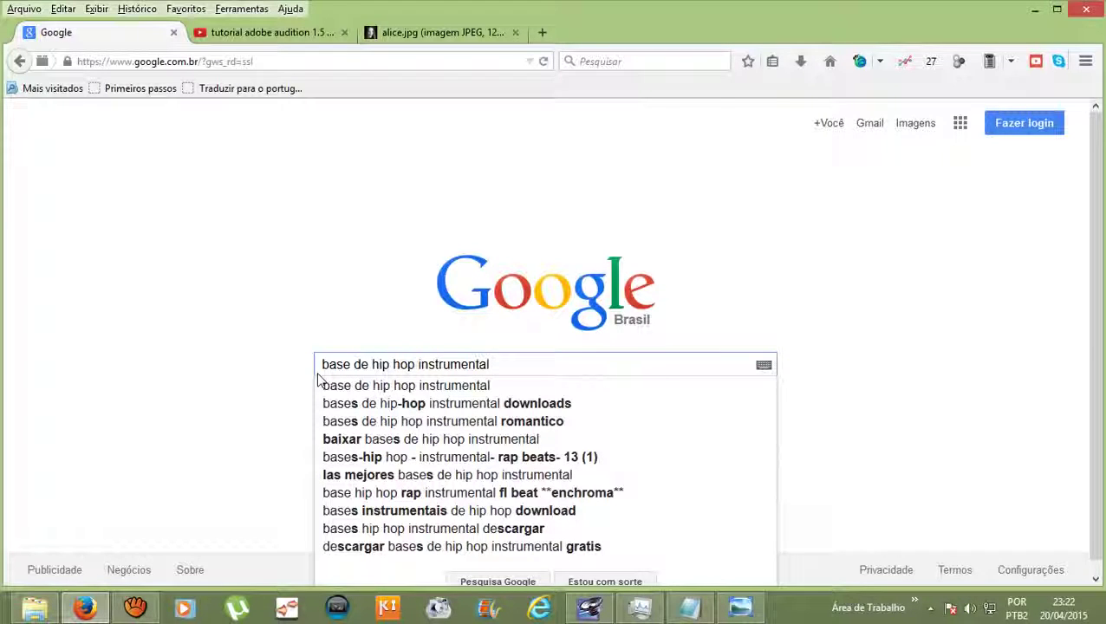
pyautogui.press('Down')
pyautogui.press('Down')
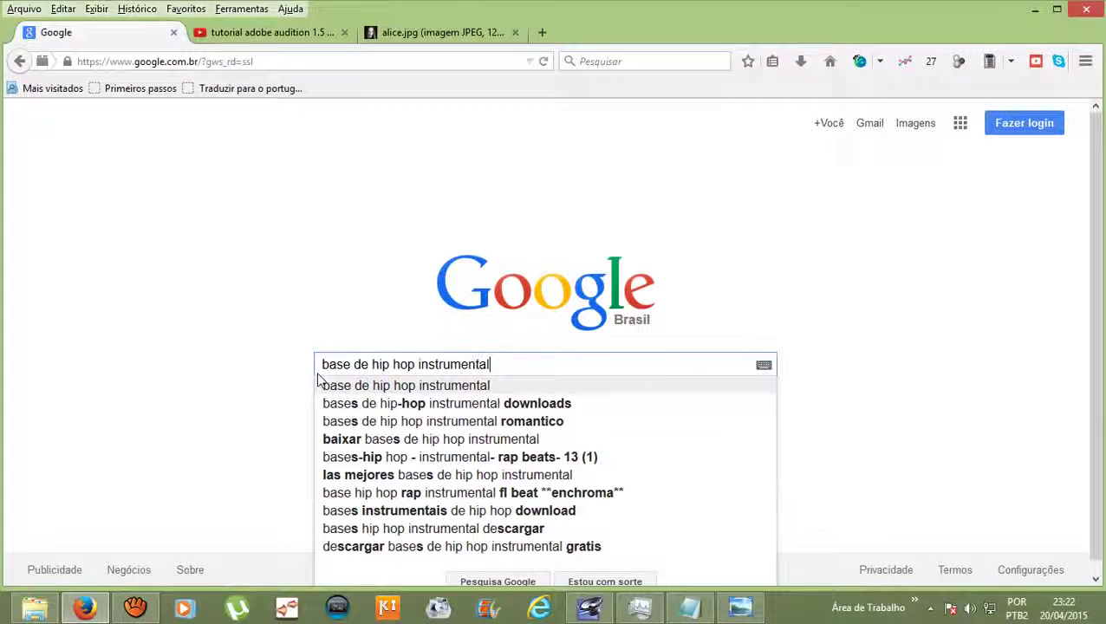
pyautogui.press('Right')
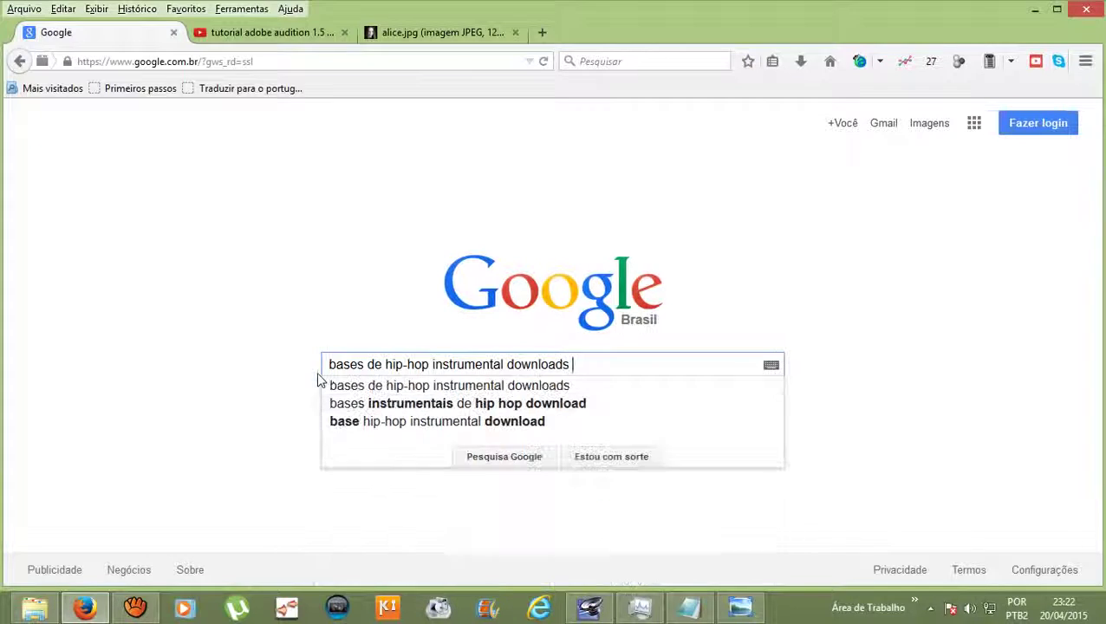
pyautogui.write('gratis')
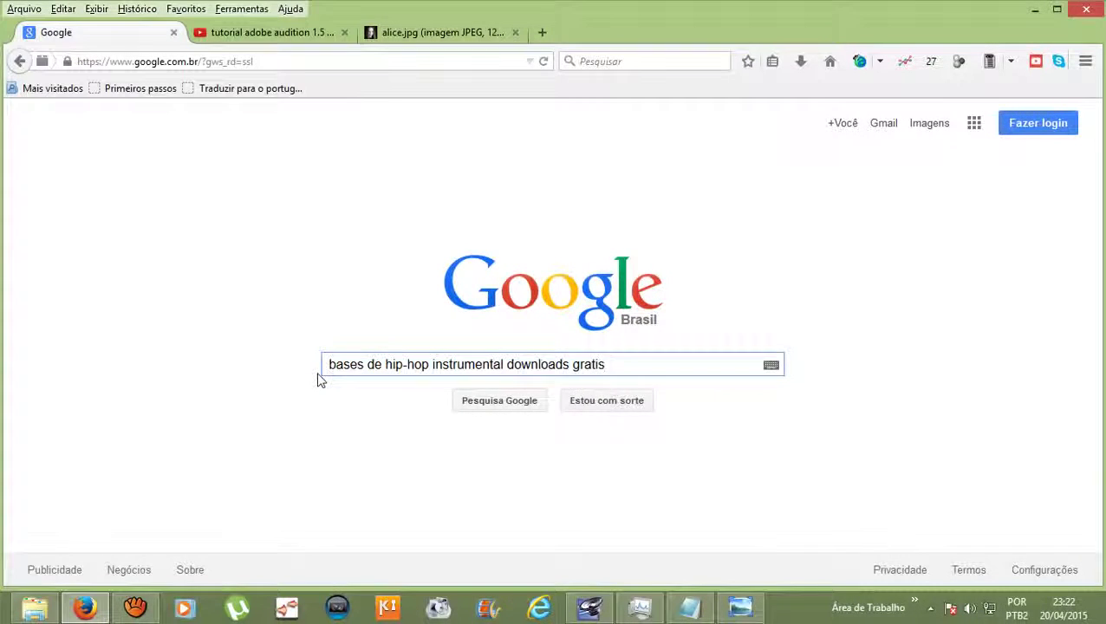
pyautogui.press('Return')
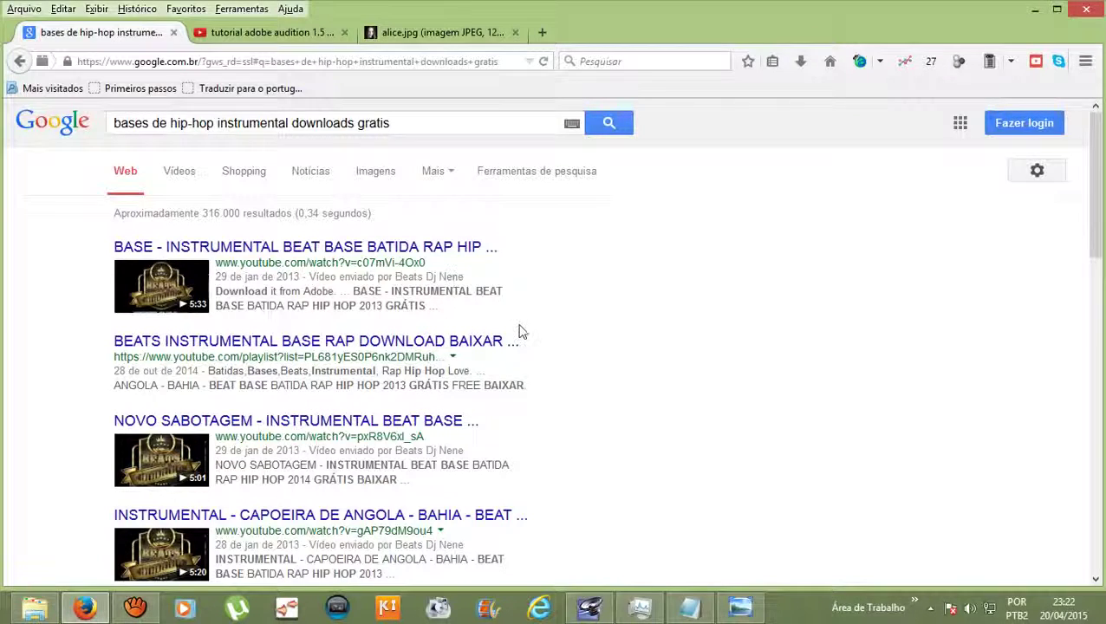
# Look through the search results and open the first one, the YouTube video "BASE - INSTRUMENTAL BEAT BASE BATIDA RAP HIP HOP 2013".
pyautogui.scroll(-3, 519, 330)
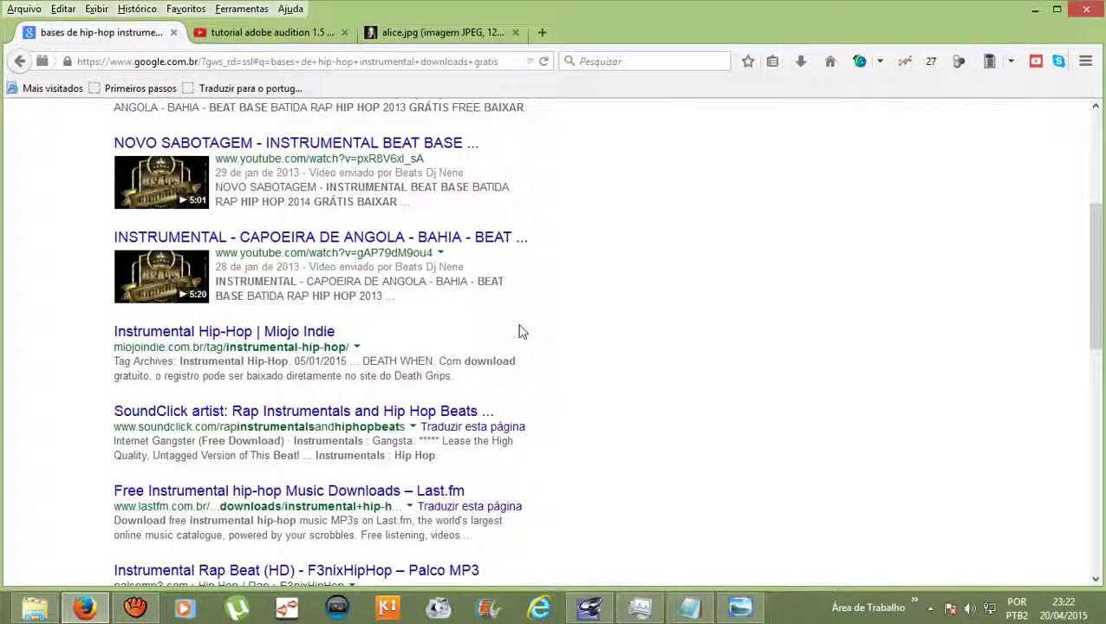
pyautogui.scroll(3, 488, 333)
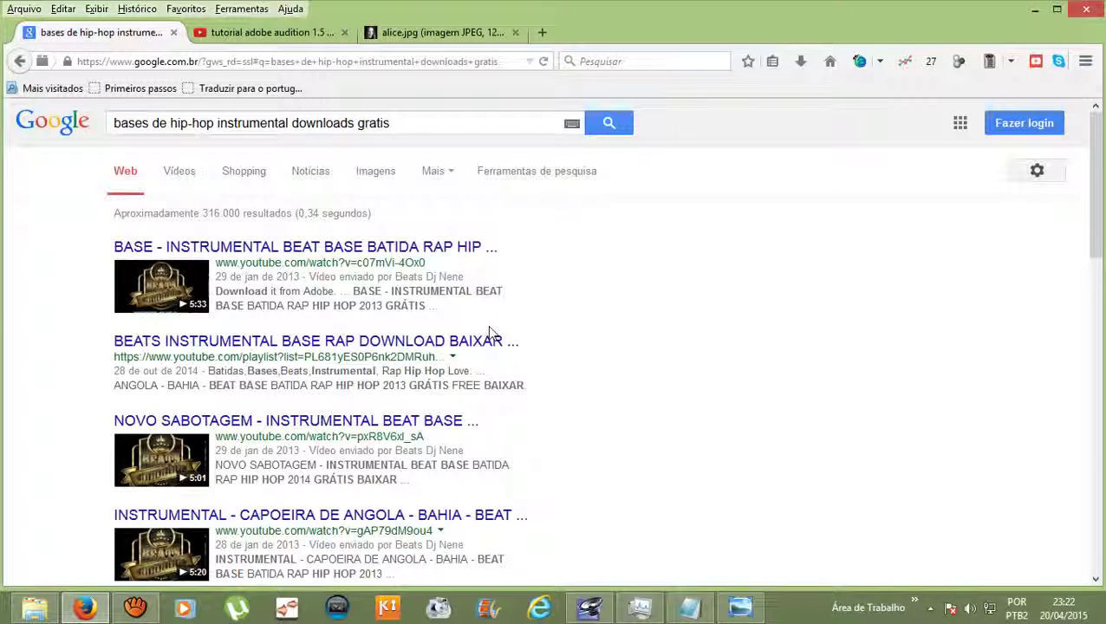
pyautogui.click(350, 250)
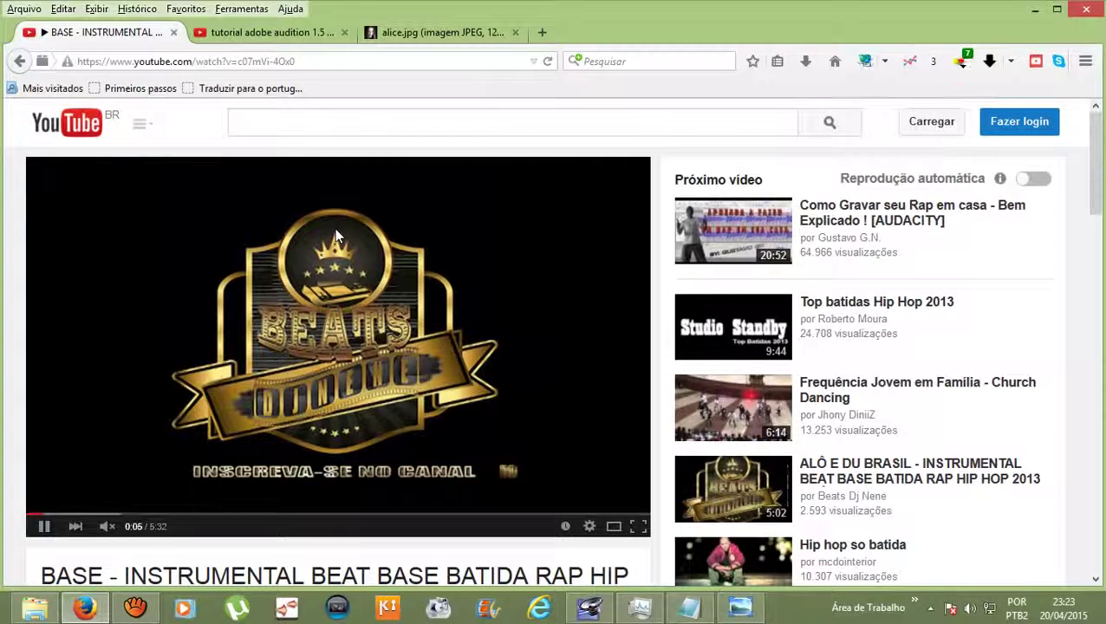
# Expand the beat video's full description to look it over, and pause the playback.
pyautogui.moveTo(108, 532)
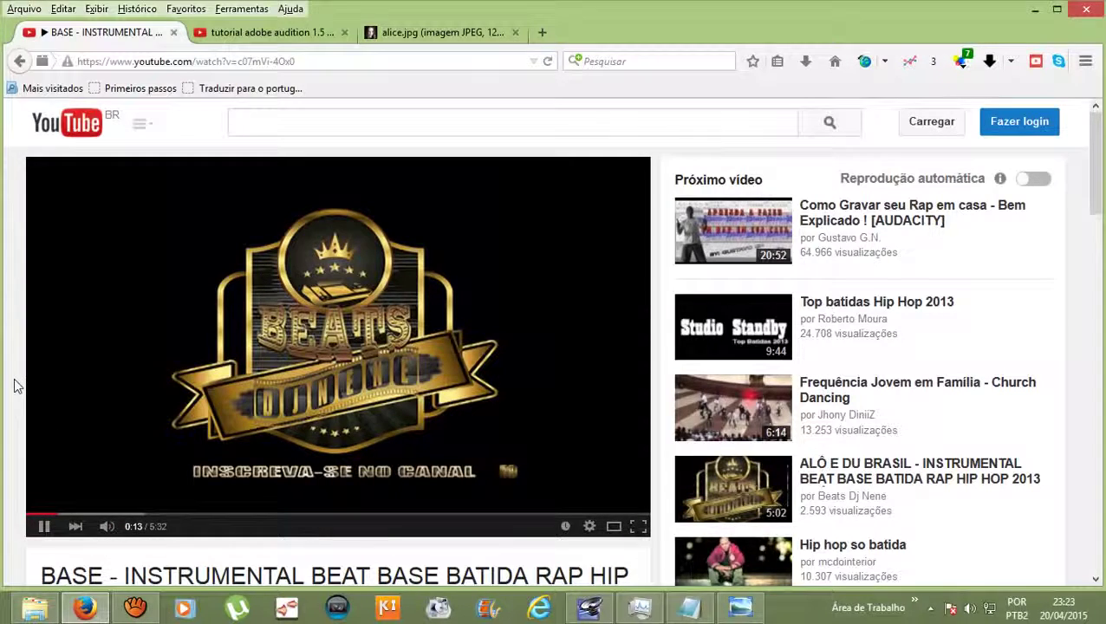
pyautogui.scroll(-3, 13, 386)
pyautogui.scroll(-3, 14, 386)
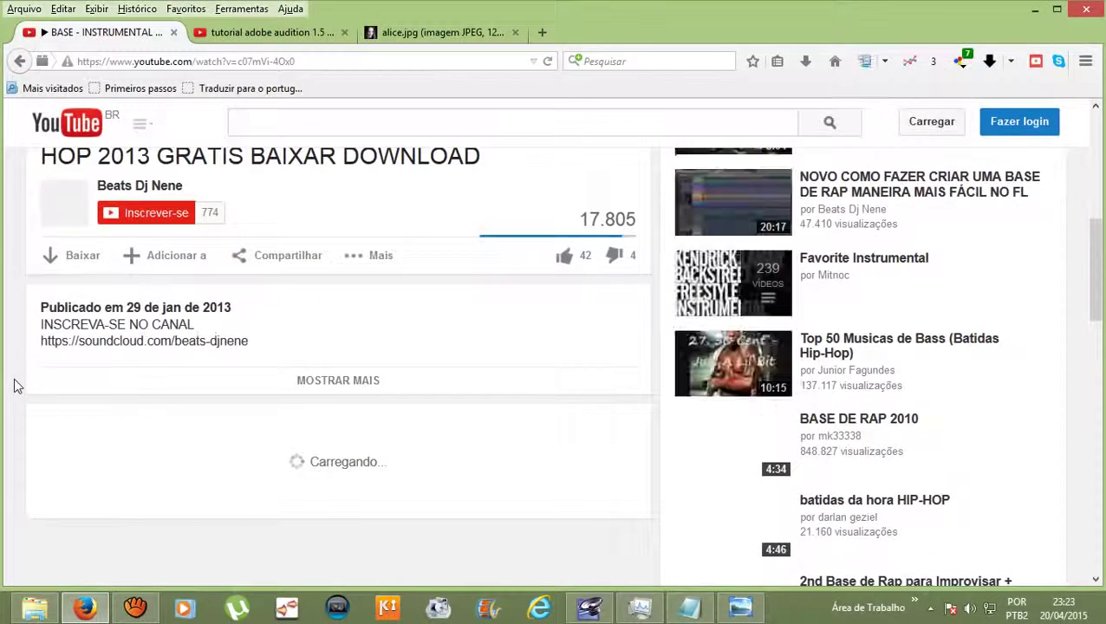
pyautogui.click(361, 382)
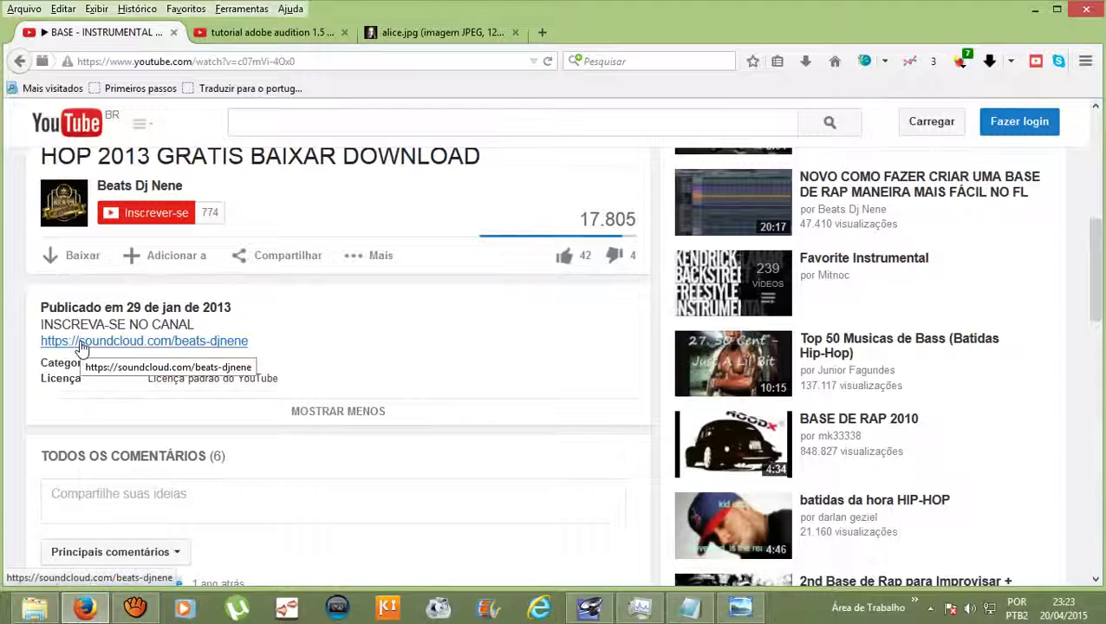
pyautogui.scroll(3, 82, 350)
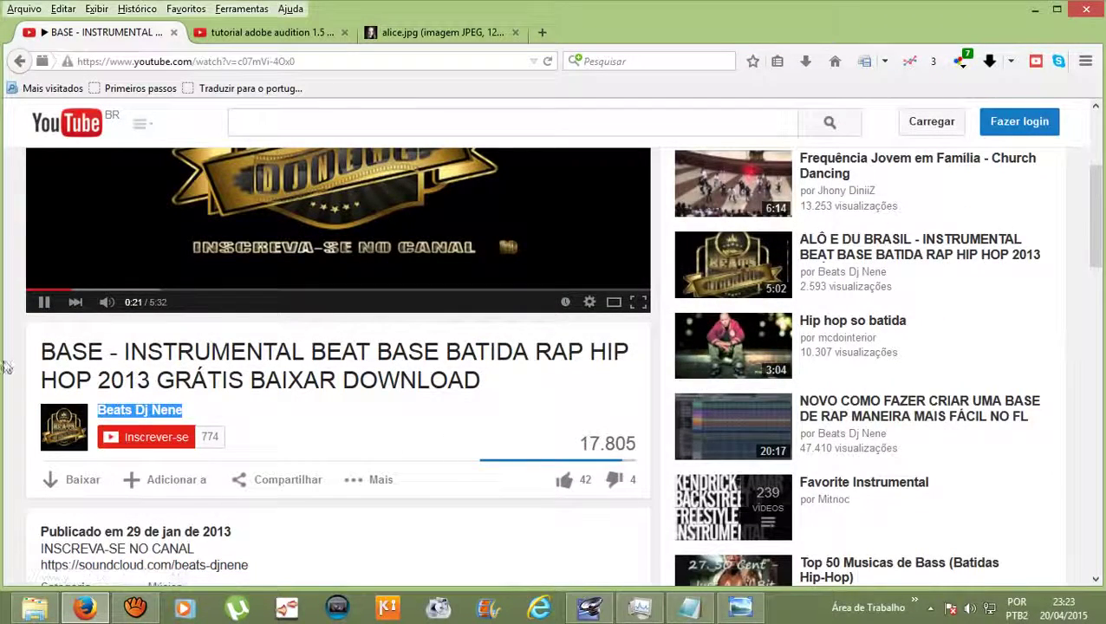
pyautogui.scroll(3, 19, 380)
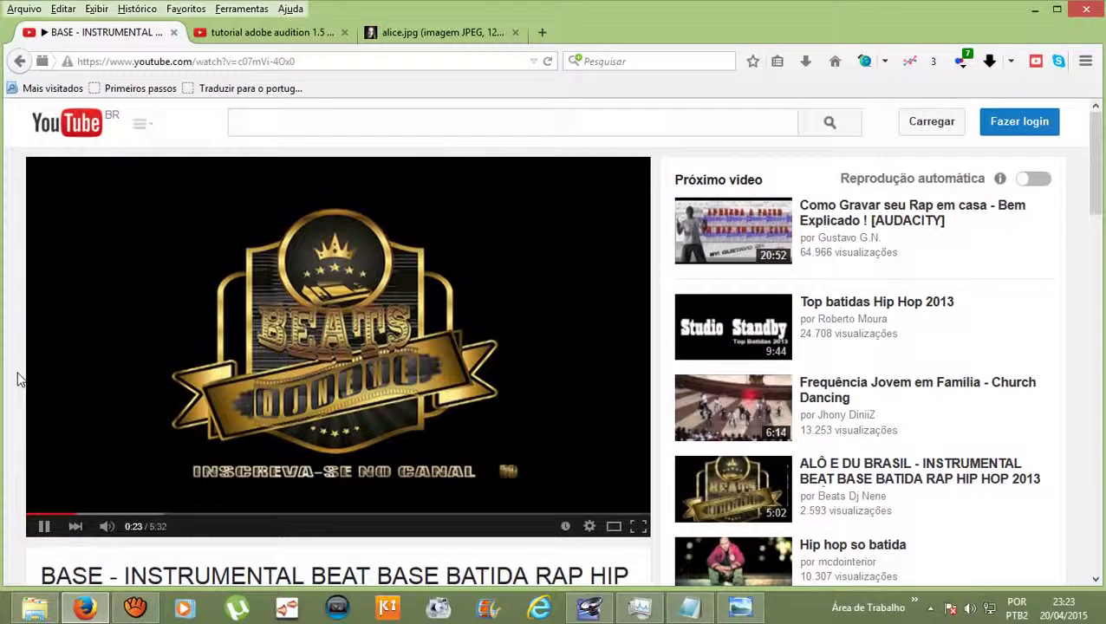
pyautogui.click(44, 526)
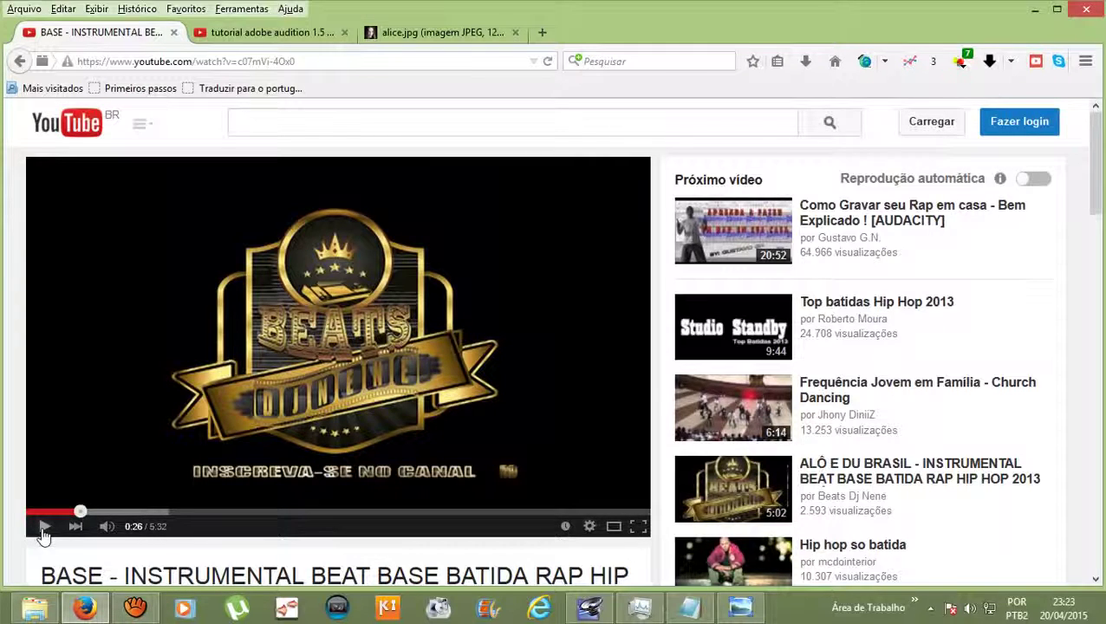
# Try to open the uploader's channel, and look over the video's title, description and comments section.
pyautogui.scroll(-5, 7, 526)
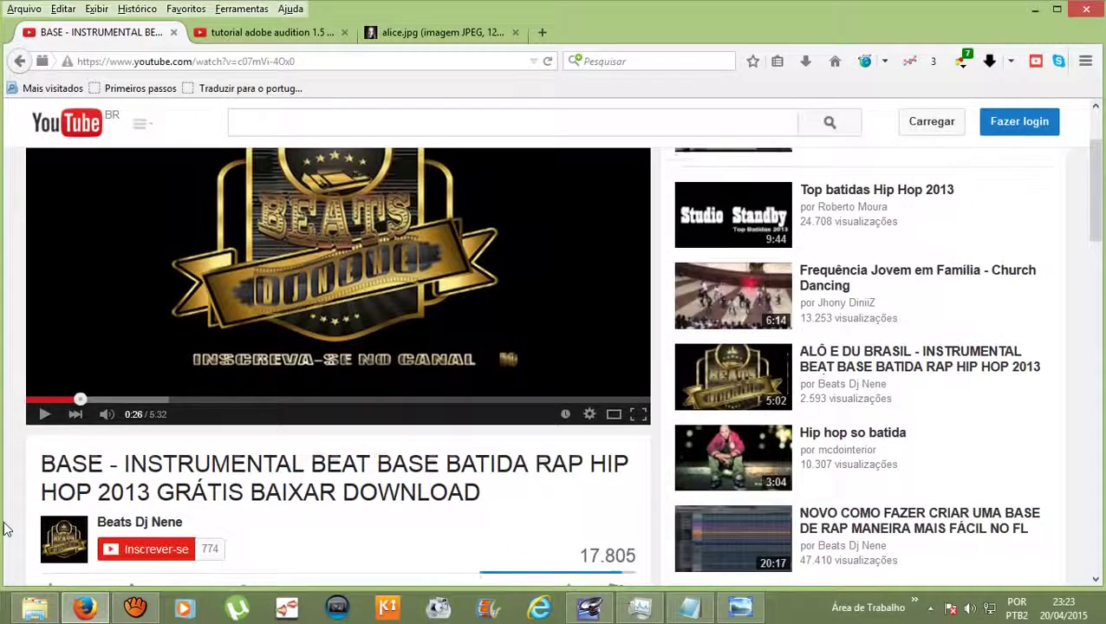
pyautogui.click(160, 411)
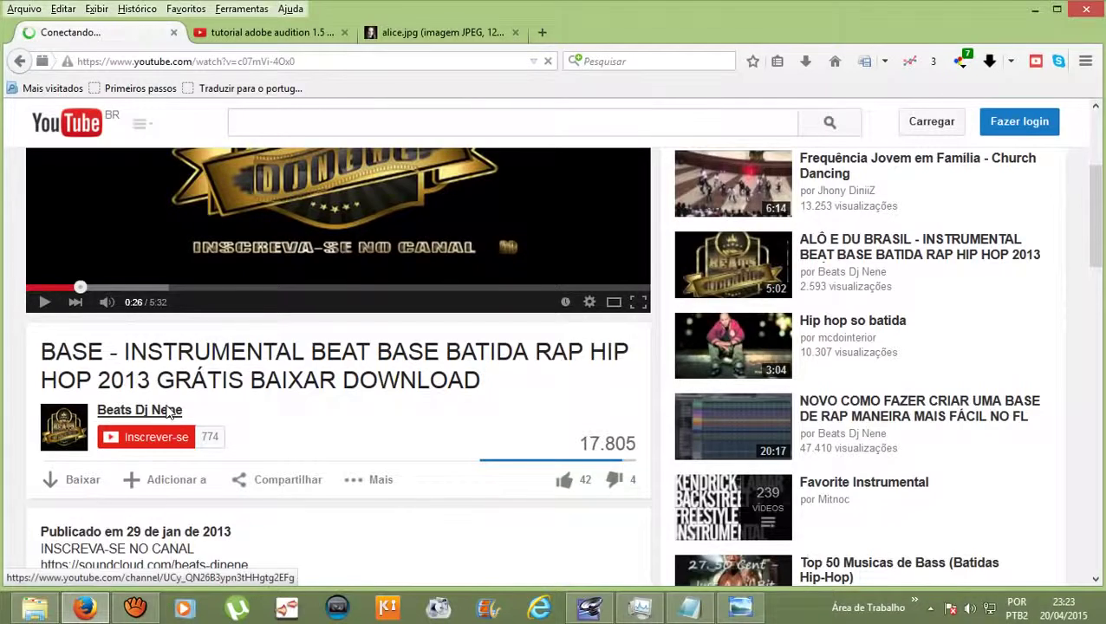
pyautogui.scroll(-2, 229, 511)
pyautogui.scroll(-3, 229, 512)
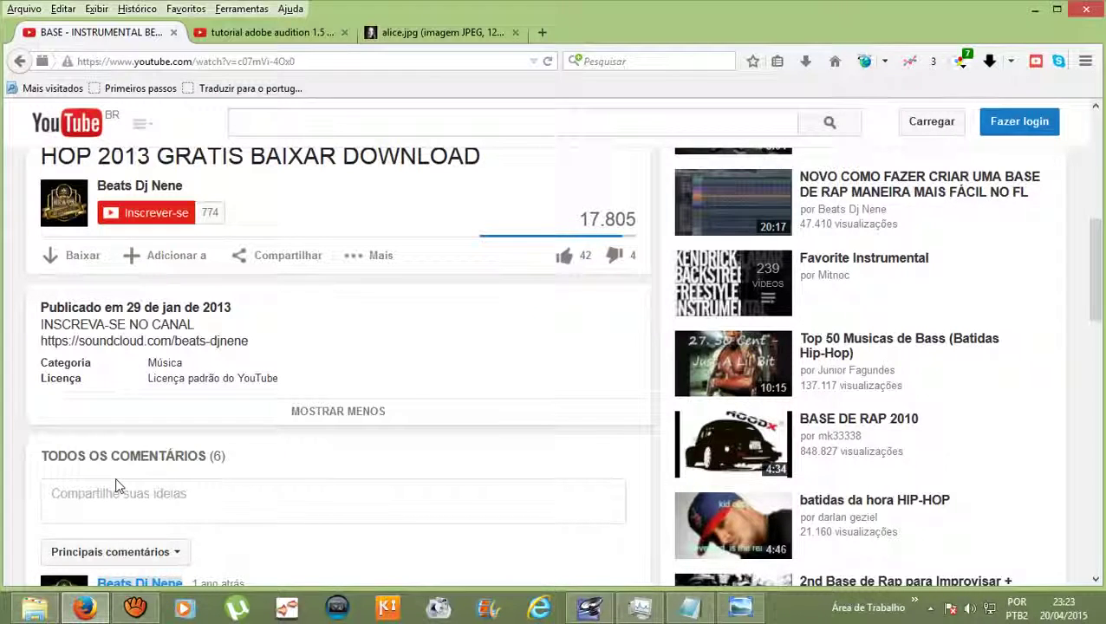
pyautogui.scroll(5, 118, 381)
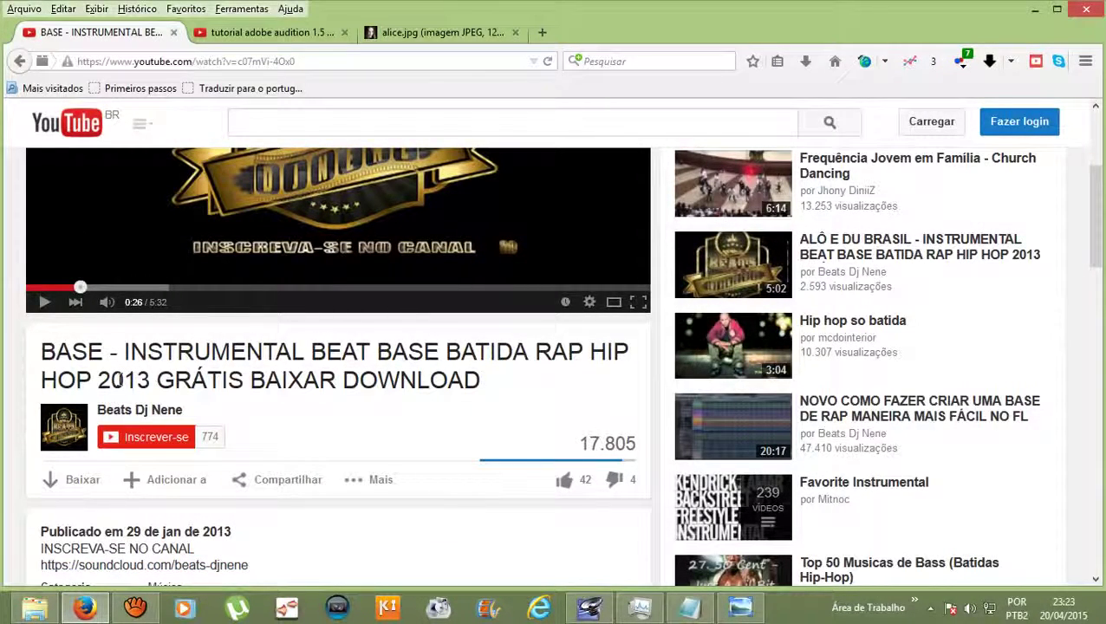
pyautogui.scroll(5, 127, 378)
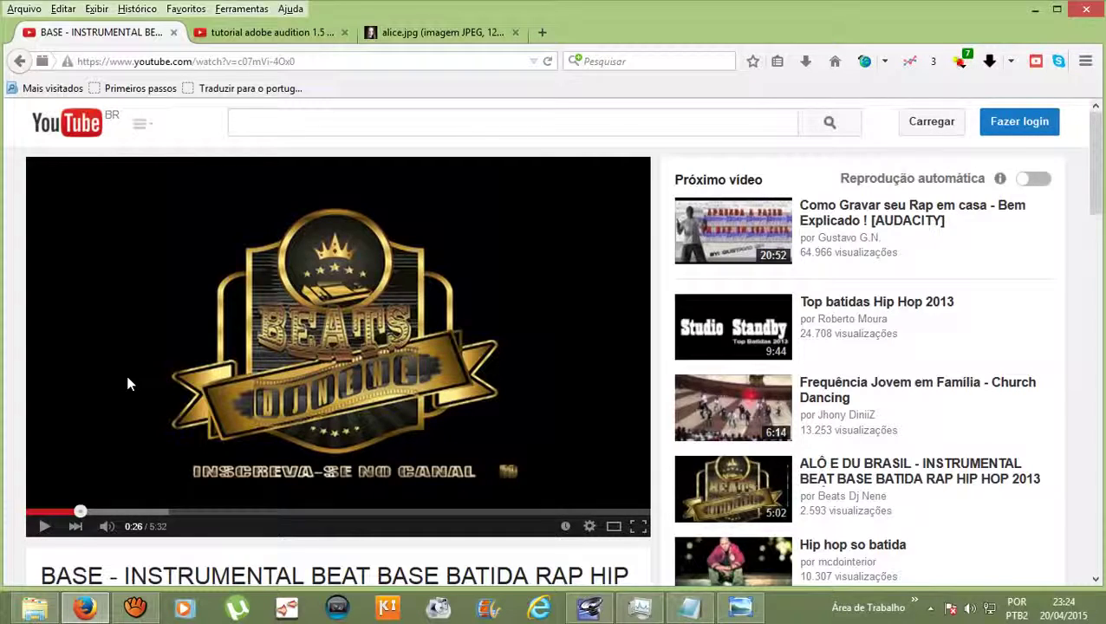
# Try to start a comment on the video, return to the video page and pause its playback.
pyautogui.scroll(-5, 153, 364)
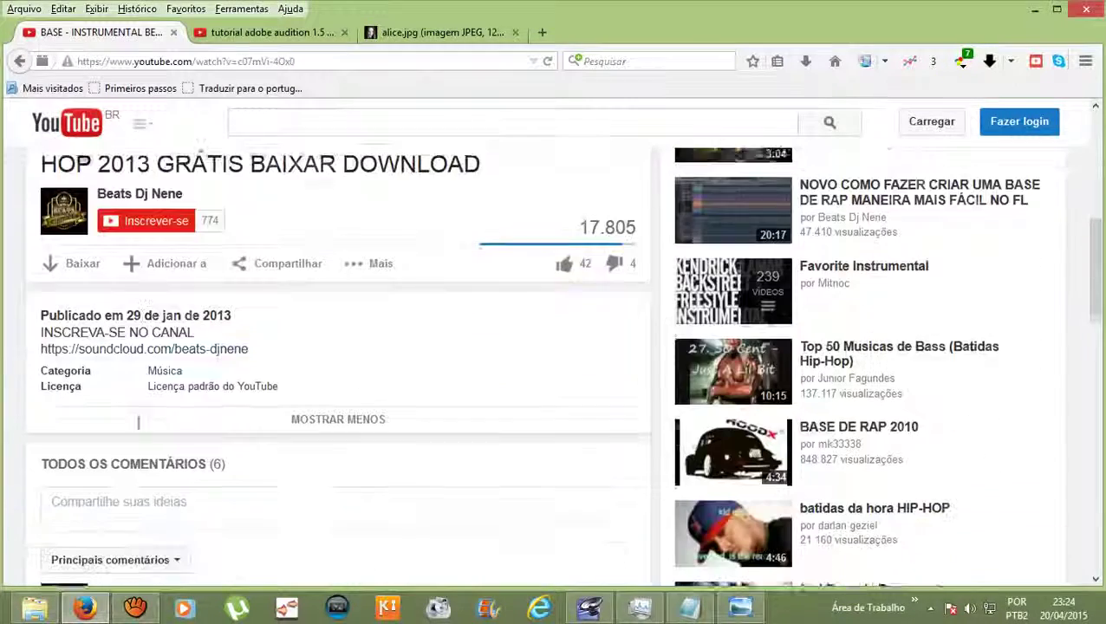
pyautogui.click(106, 493)
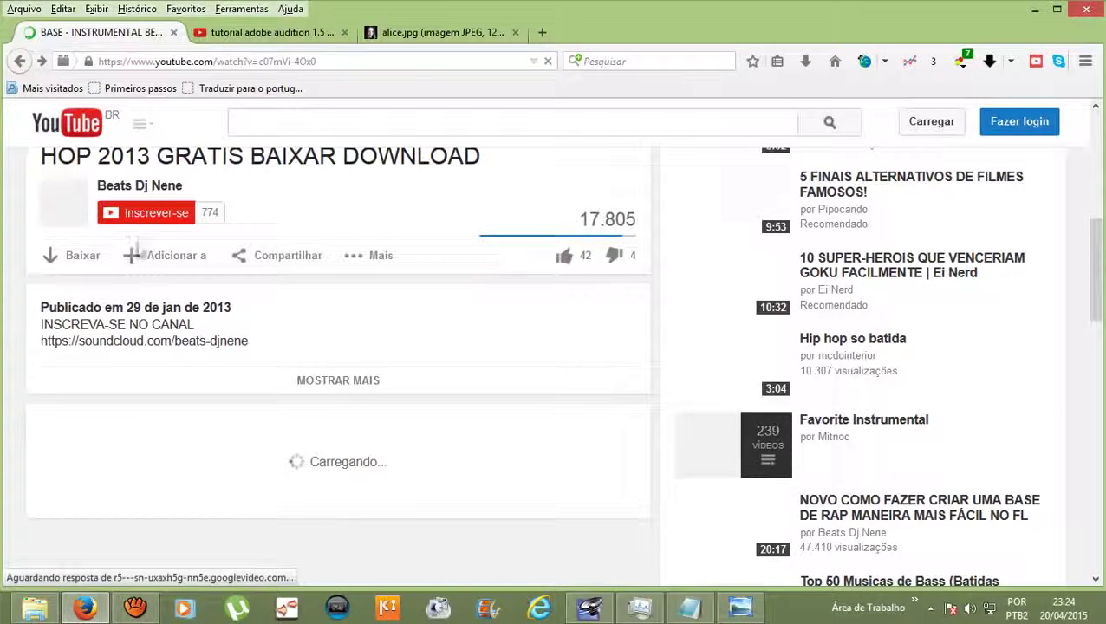
pyautogui.scroll(2, 312, 332)
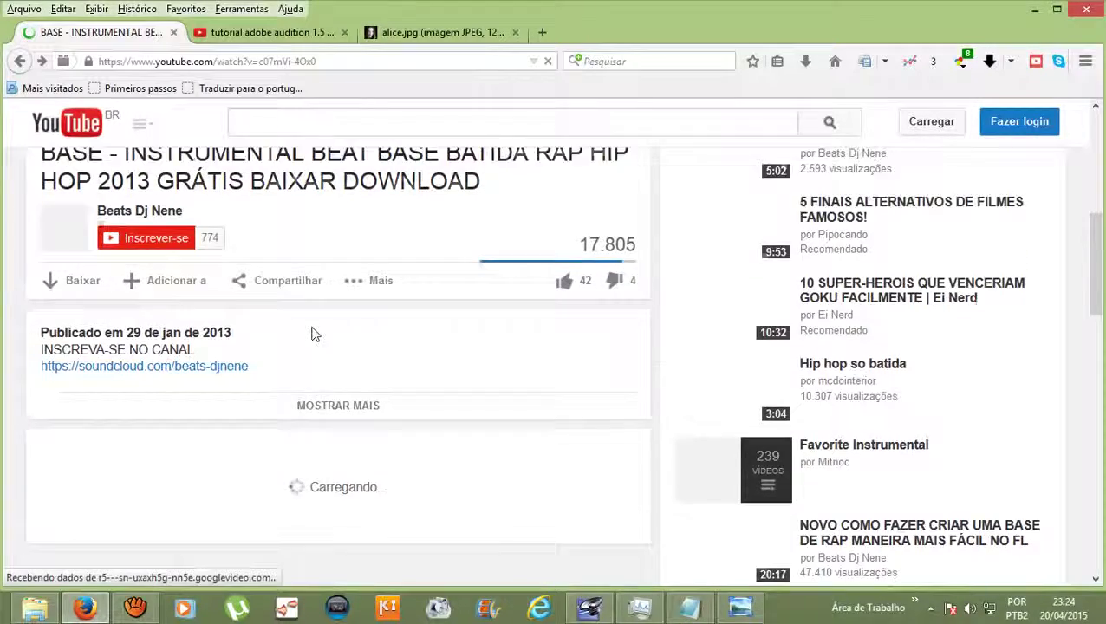
pyautogui.scroll(4, 312, 332)
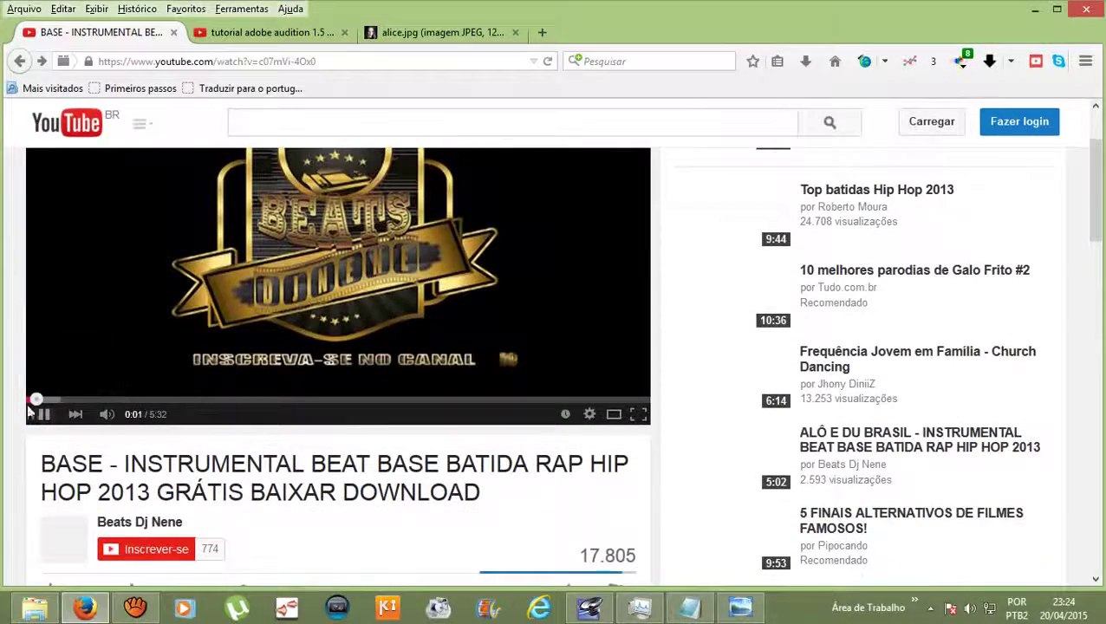
pyautogui.click(42, 415)
pyautogui.scroll(2, 39, 485)
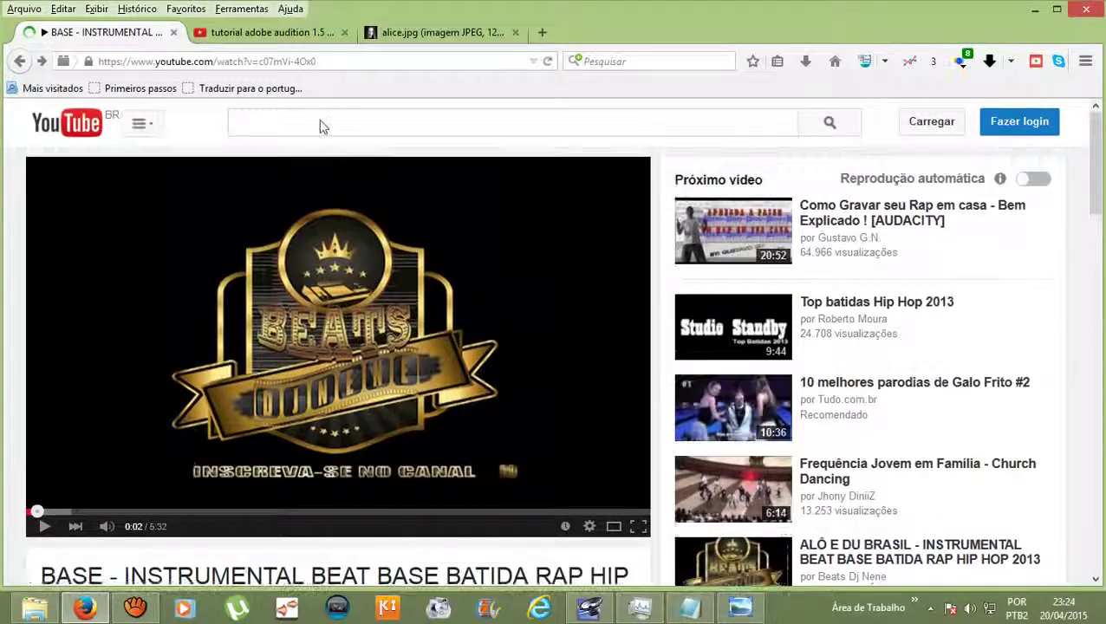
# Enter "free" as a video search term, and open the SoundCloud link in the beat video's description.
pyautogui.click(320, 121)
pyautogui.write('free')
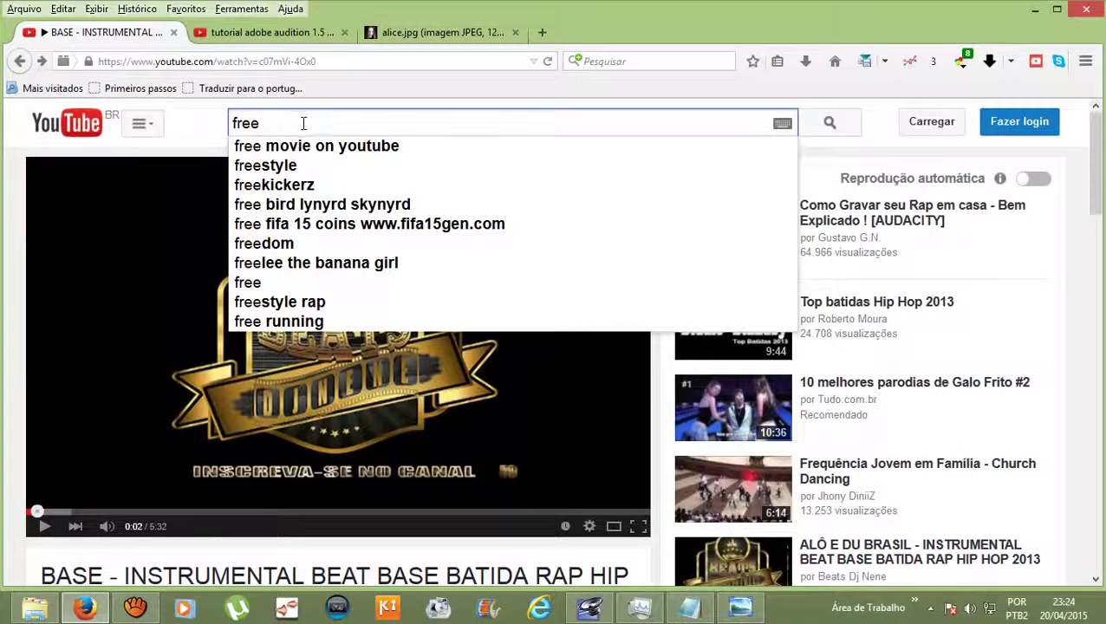
pyautogui.scroll(-2, 31, 347)
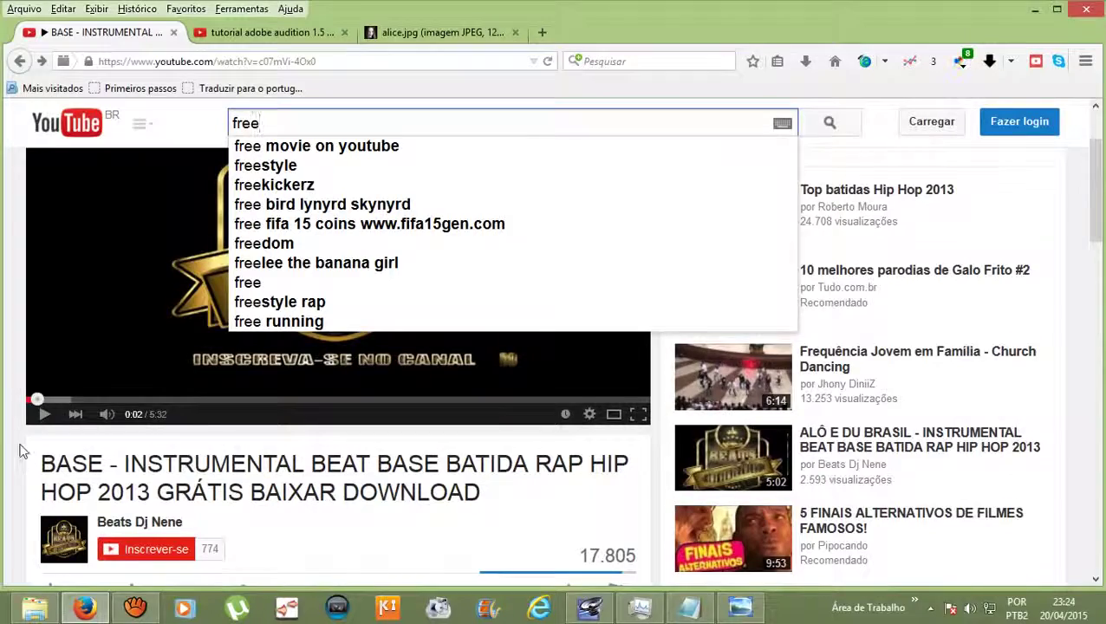
pyautogui.scroll(-2, 33, 468)
pyautogui.scroll(-2, 32, 486)
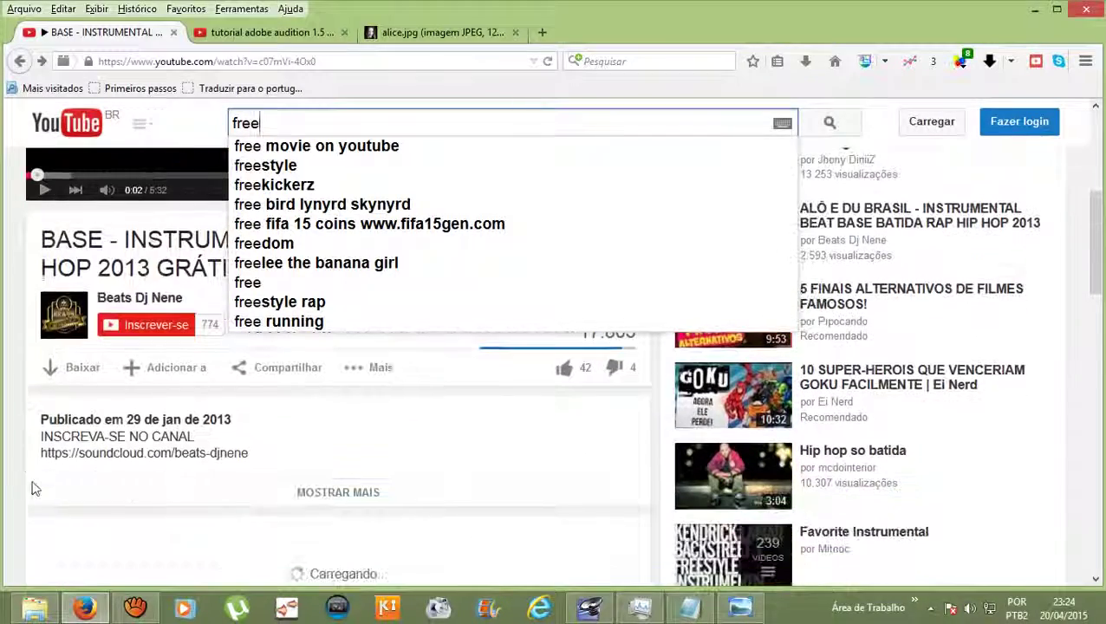
pyautogui.click(316, 448)
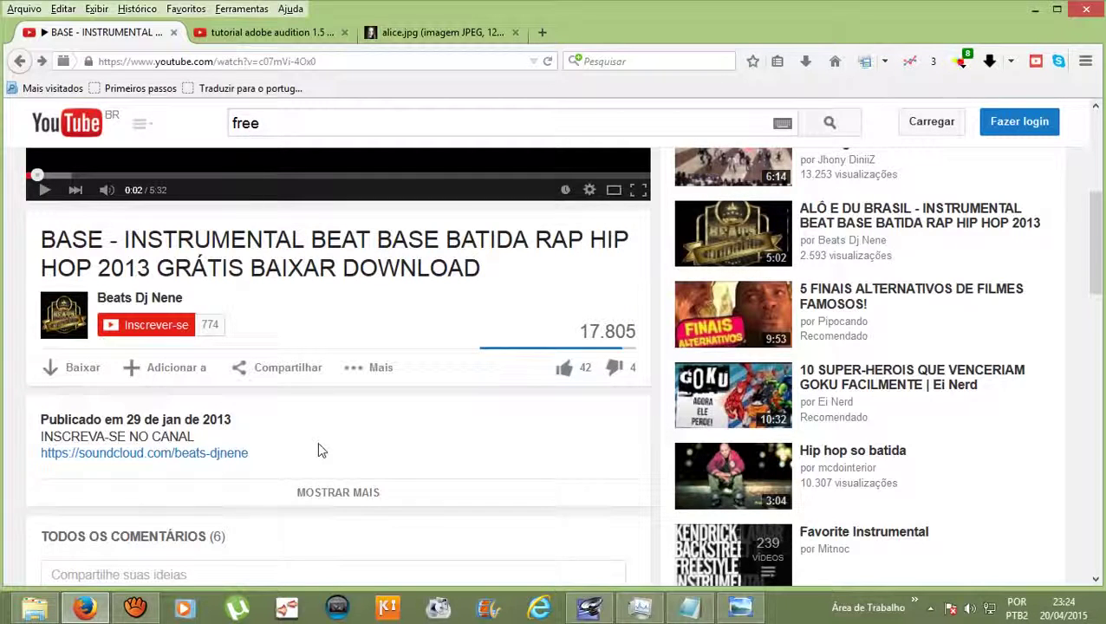
pyautogui.click(148, 459)
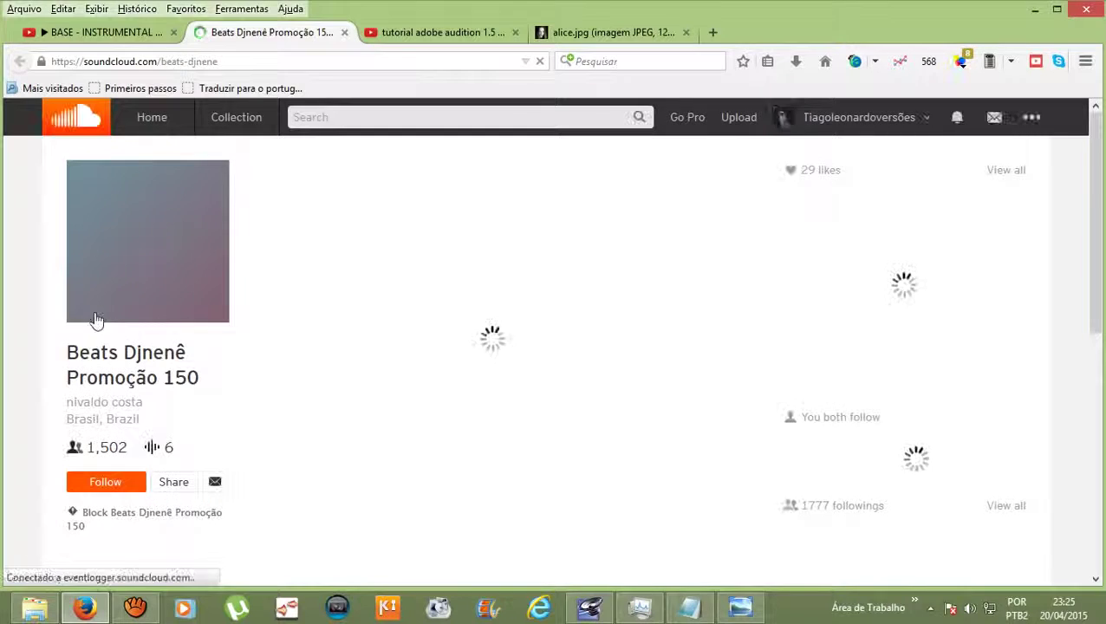
# Play the track "GRATIS Favela - Beats DjNenê" on the SoundCloud profile, pause it and return to the top of the profile.
pyautogui.click(302, 122)
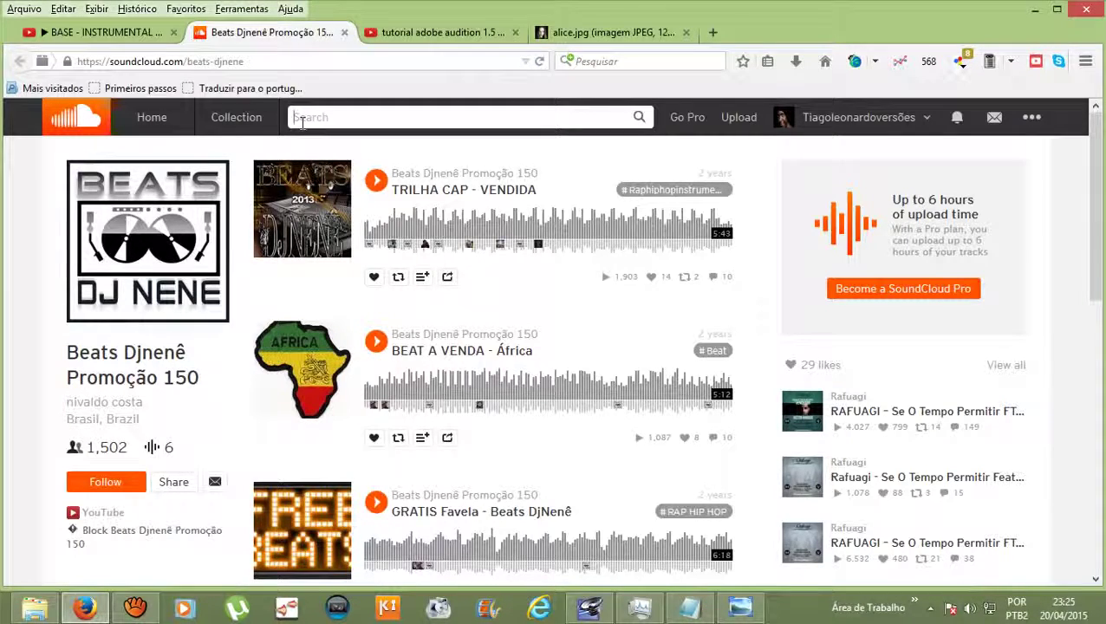
pyautogui.scroll(-2, 457, 420)
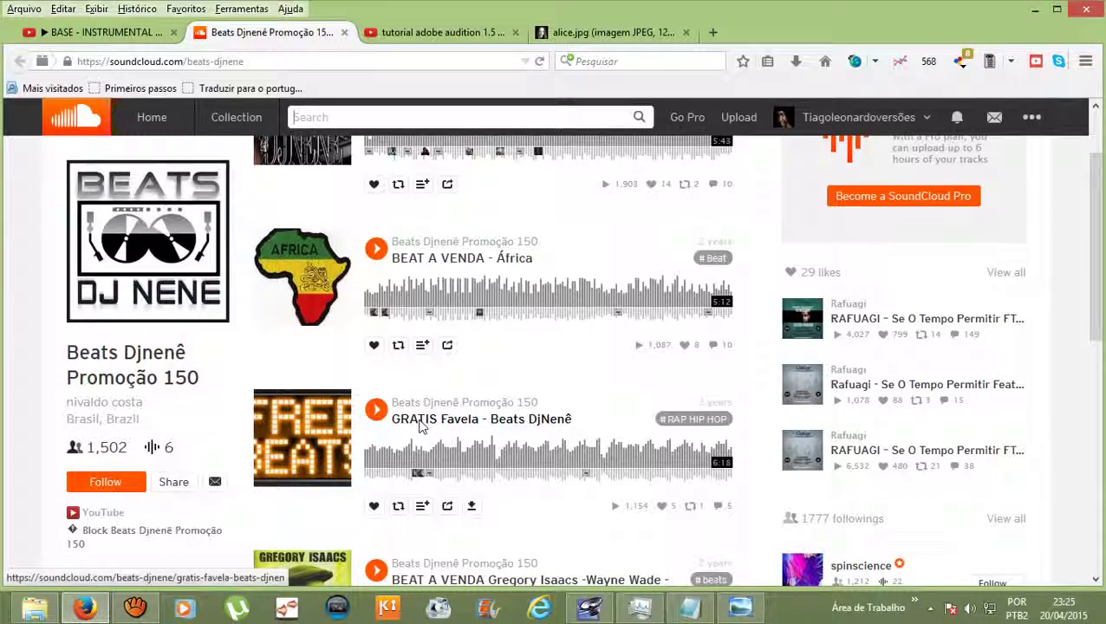
pyautogui.click(376, 411)
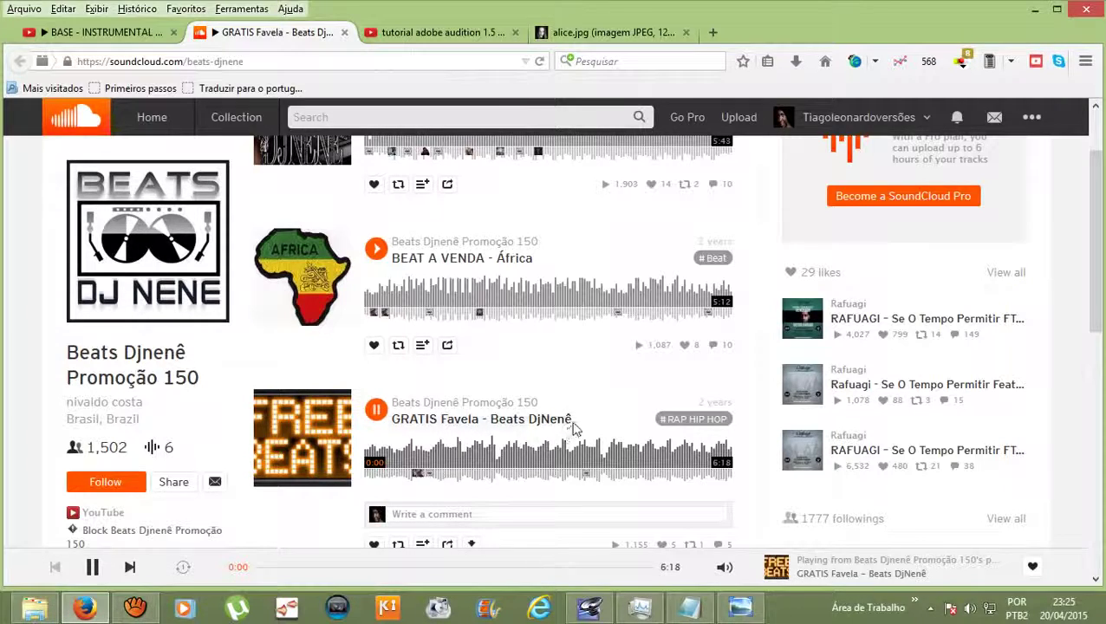
pyautogui.scroll(-4, 572, 433)
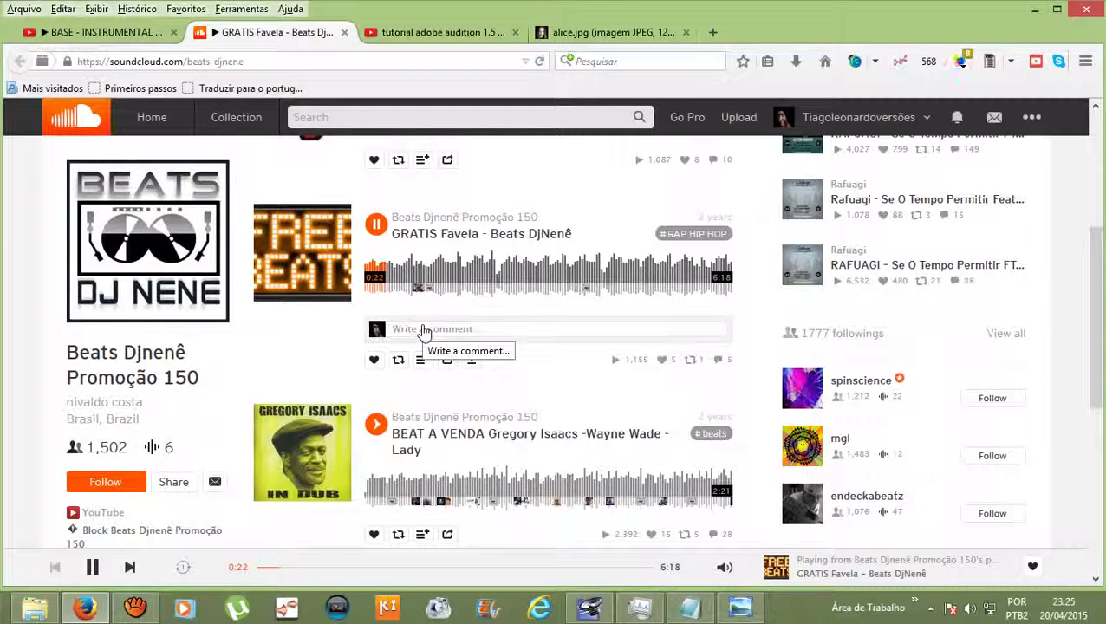
pyautogui.click(376, 225)
pyautogui.scroll(5, 534, 337)
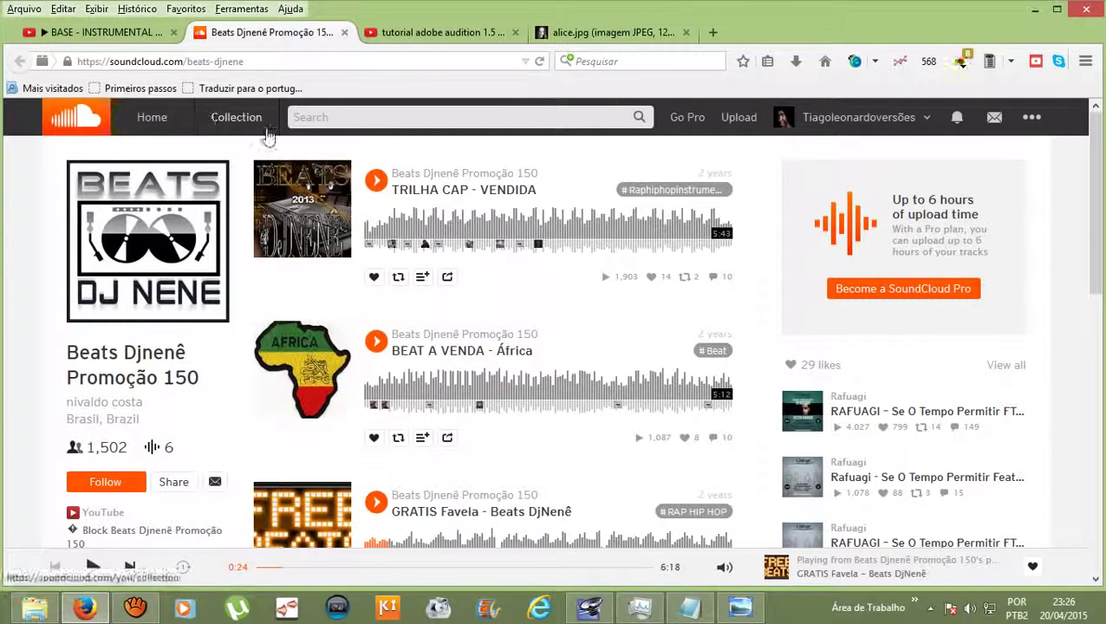
# Go back from the beat video to the Google results and select the word "hip-hop" in the query.
pyautogui.click(122, 35)
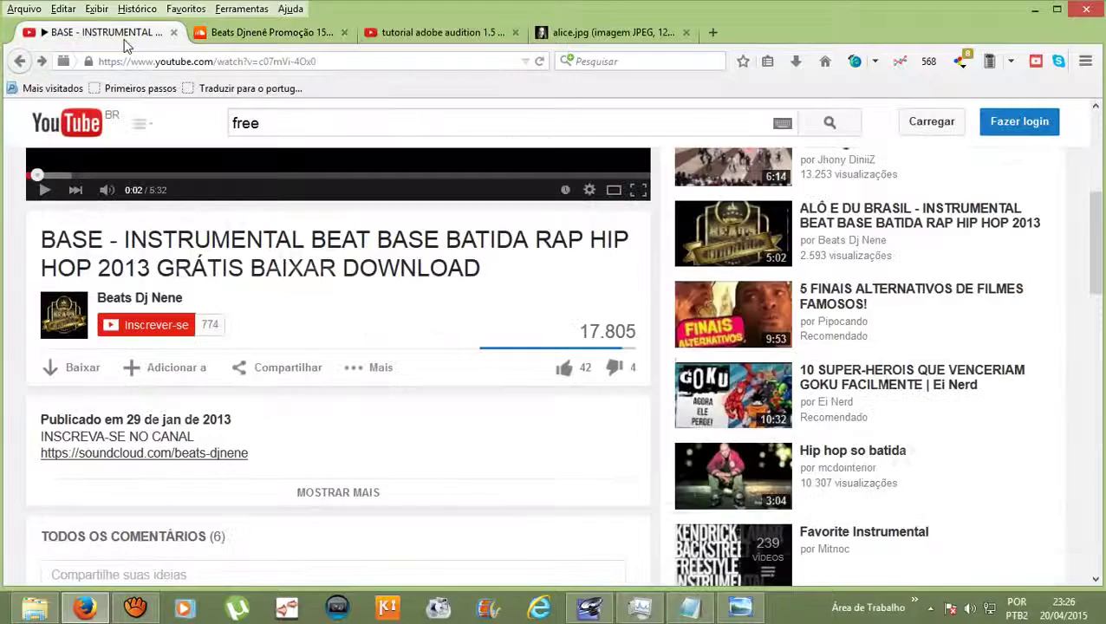
pyautogui.scroll(3, 191, 217)
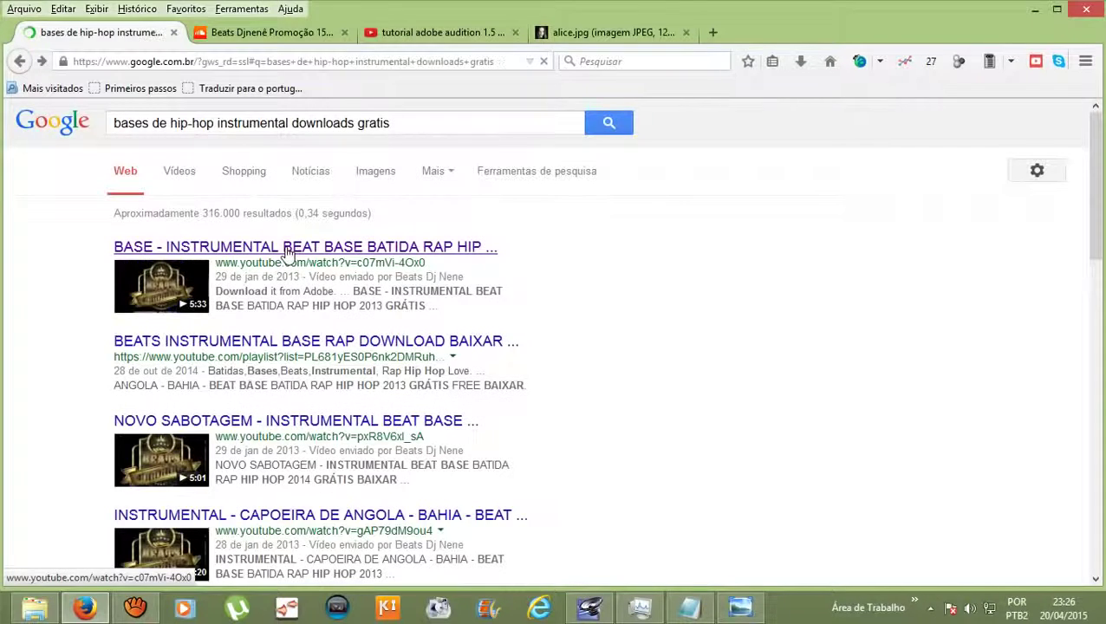
pyautogui.click(289, 251)
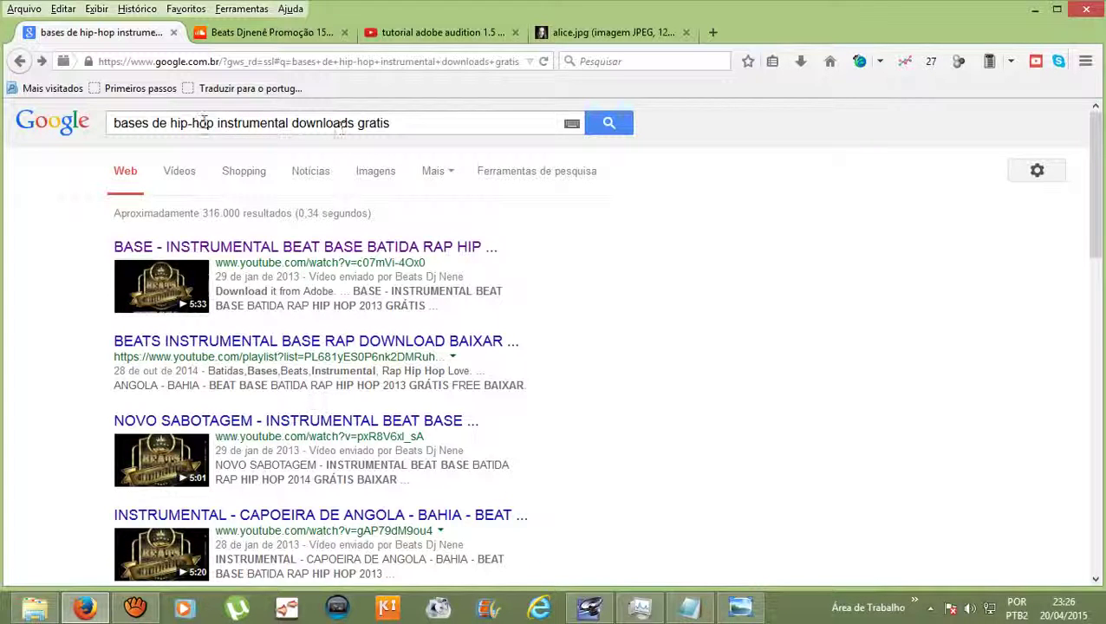
pyautogui.moveTo(171, 122); pyautogui.dragTo(215, 123)
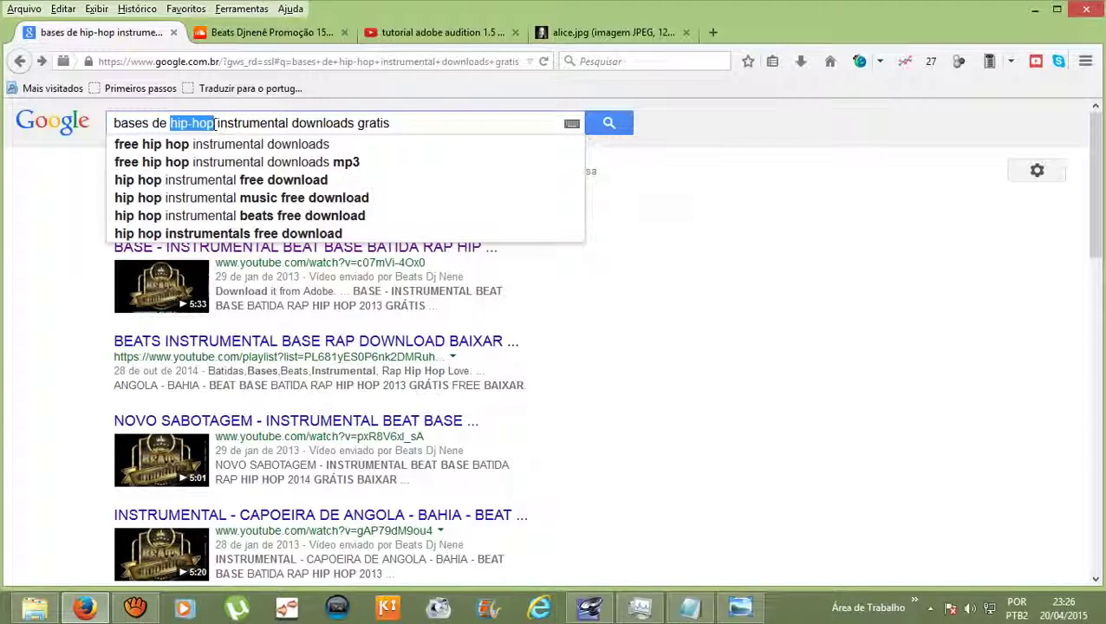
# Check the Notepad checklist, return to the Google results and dismiss the search suggestions.
pyautogui.click(690, 607)
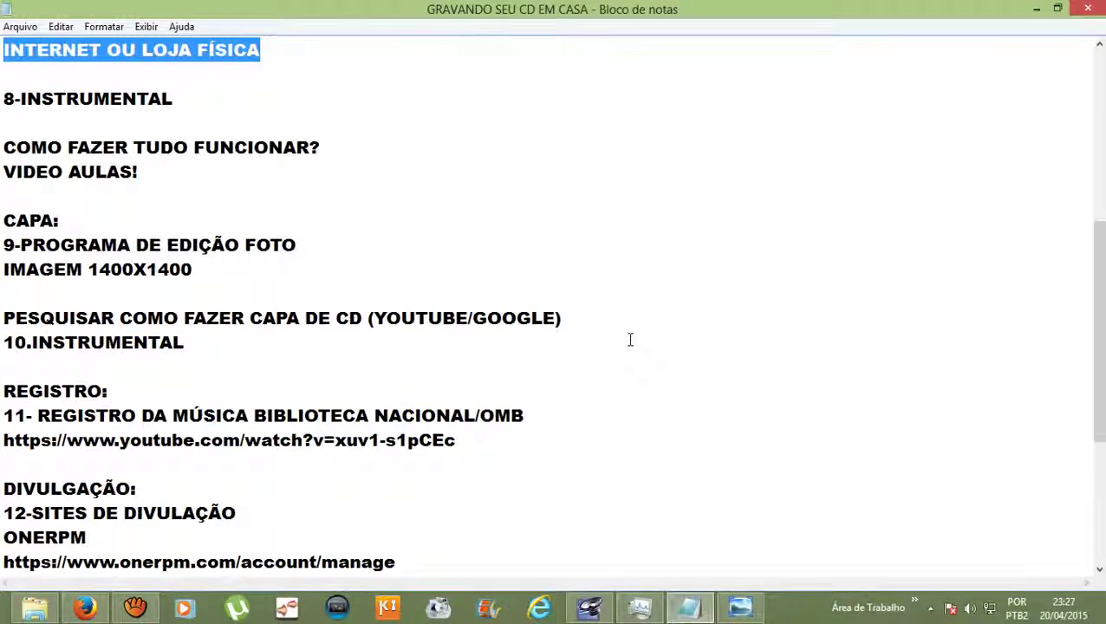
pyautogui.click(1037, 11)
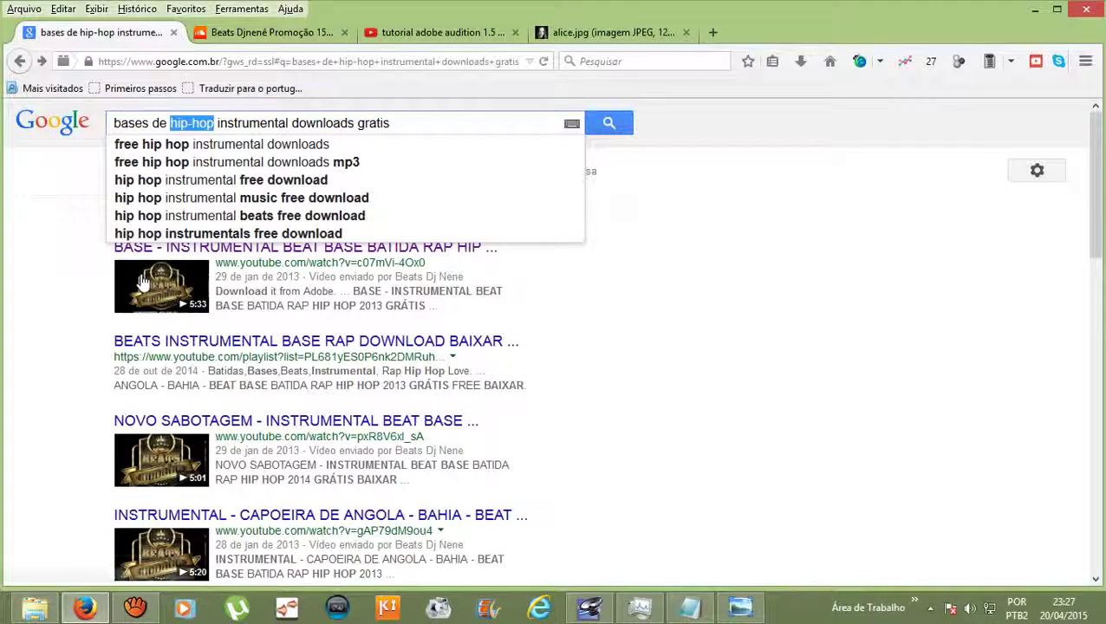
pyautogui.click(42, 299)
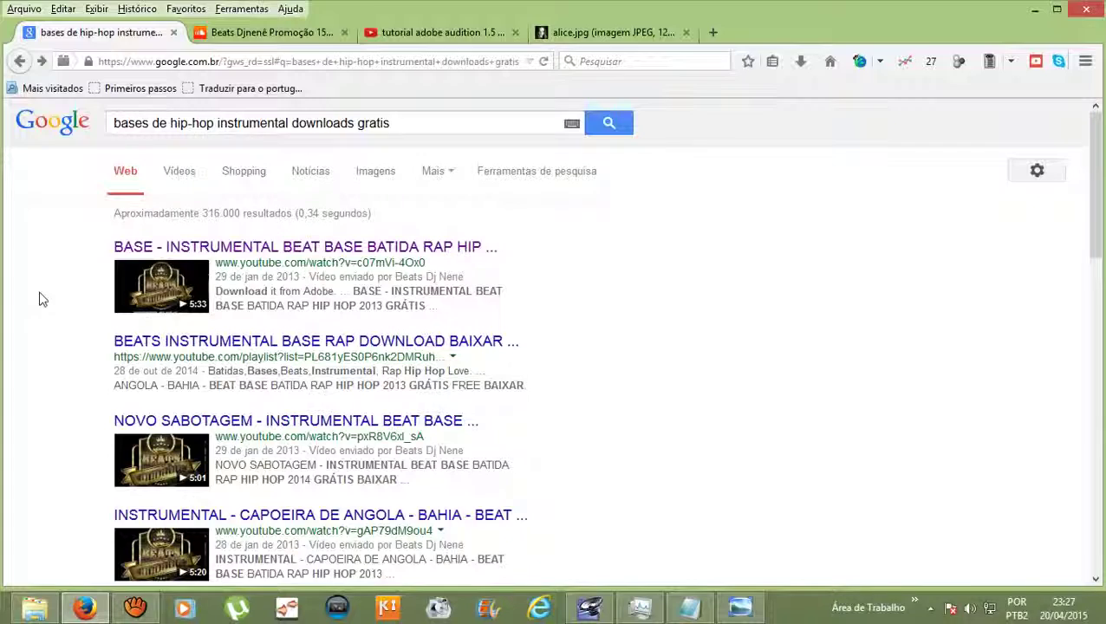
# Switch to the YouTube results for the Adobe Audition 1.5 tutorial and clear the search text.
pyautogui.click(434, 32)
pyautogui.scroll(2, 344, 137)
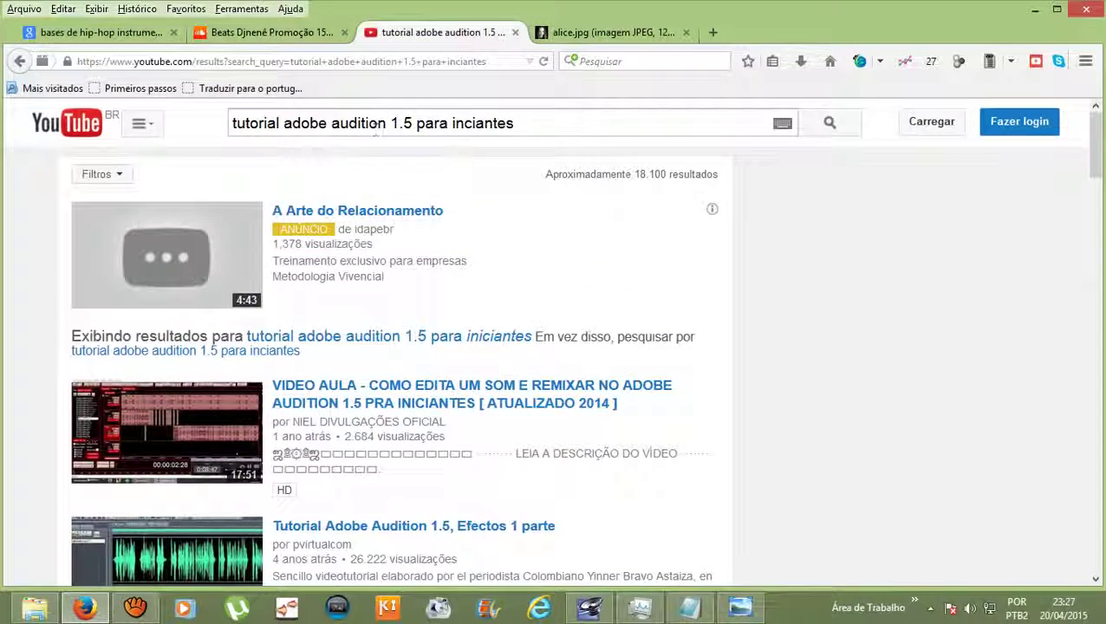
pyautogui.moveTo(560, 123); pyautogui.dragTo(152, 125)
pyautogui.press('BackSpace')
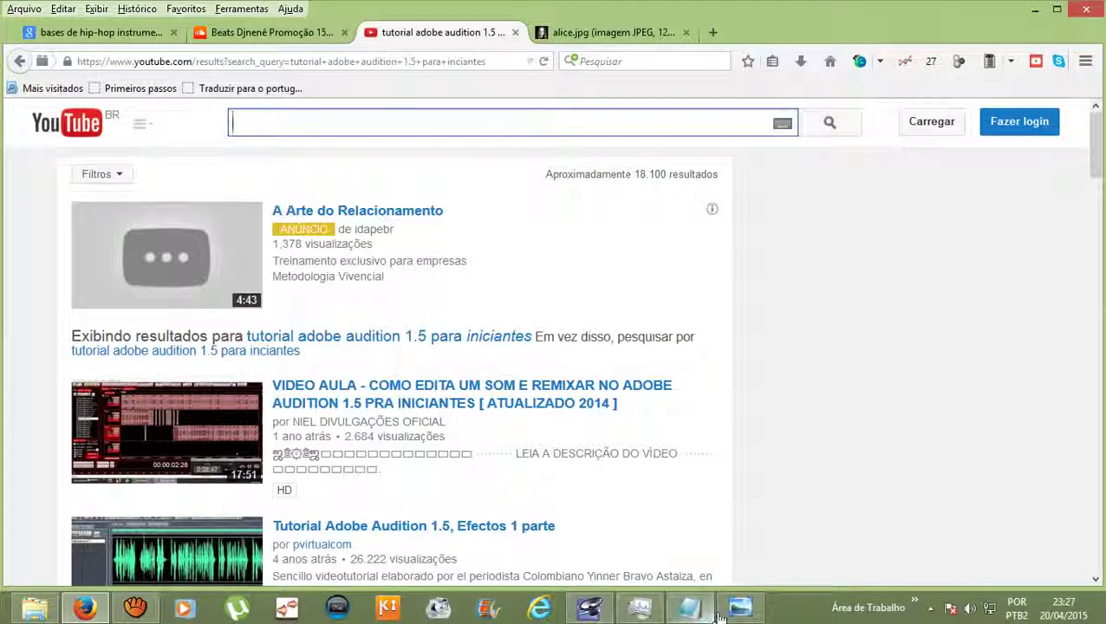
# Copy the YouTube link under REGISTRO in the Notepad checklist and load it in place of the browser's Adobe Audition search results.
pyautogui.click(690, 607)
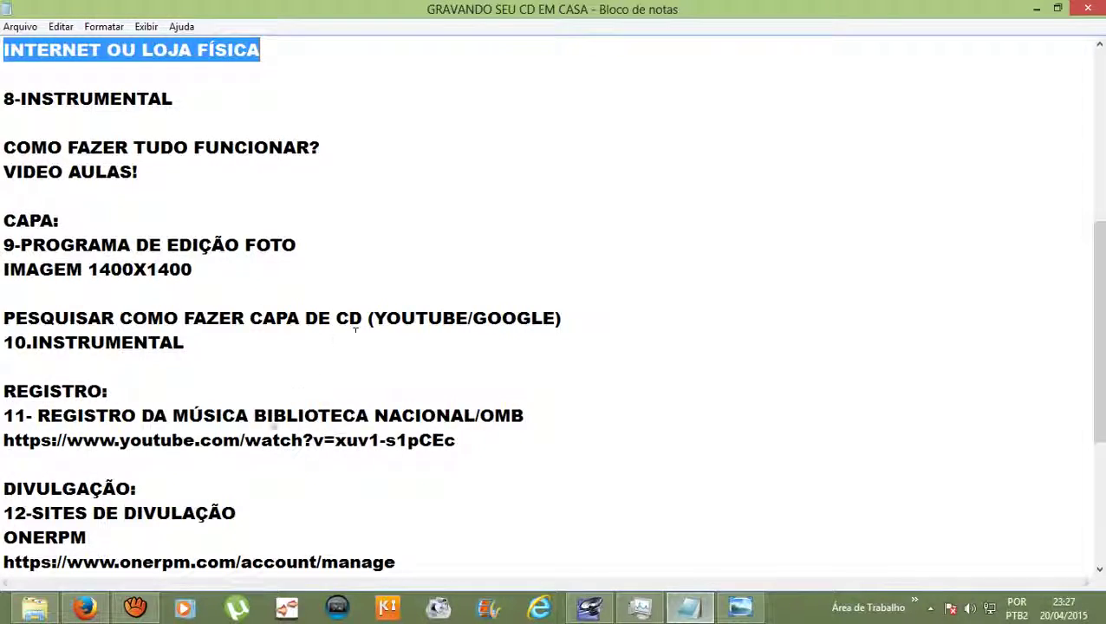
pyautogui.moveTo(456, 440); pyautogui.dragTo(3, 440)
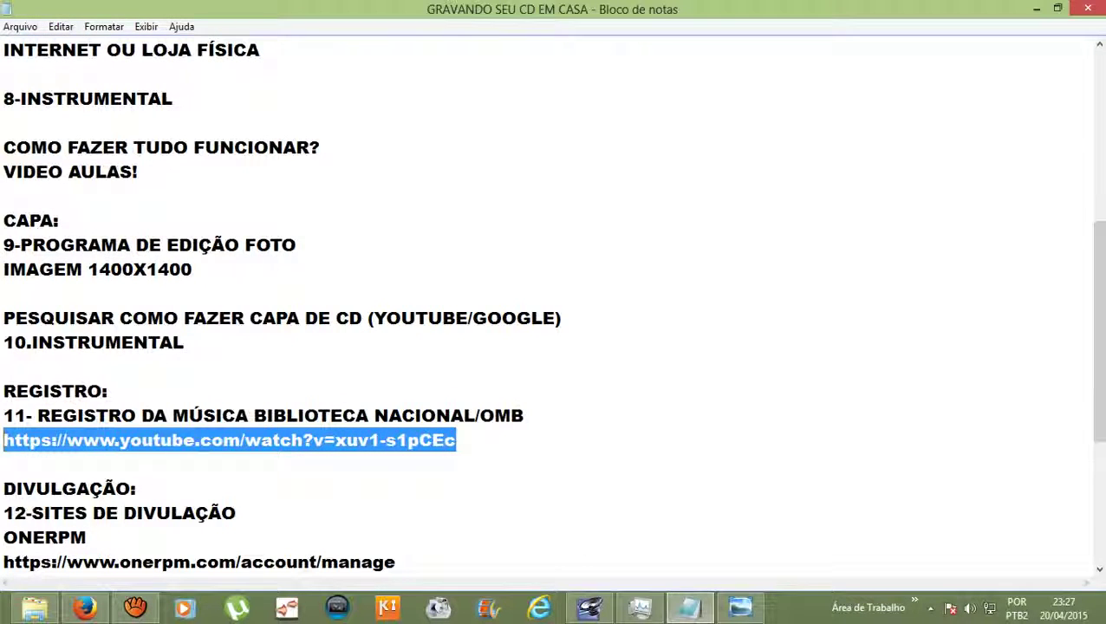
pyautogui.rightClick(35, 441)
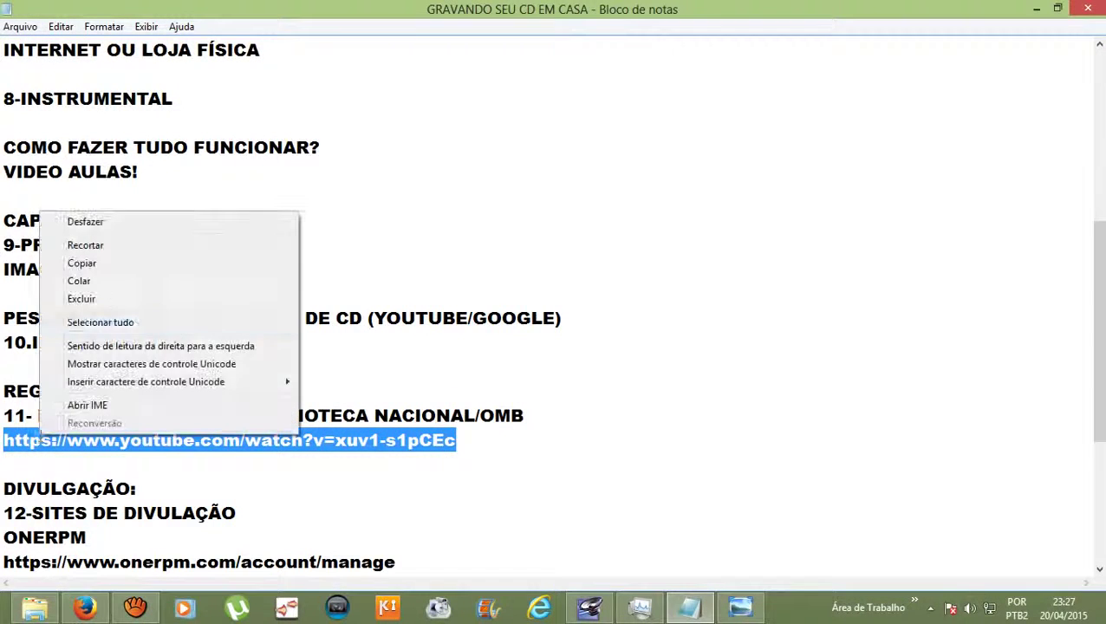
pyautogui.click(118, 263)
pyautogui.click(84, 607)
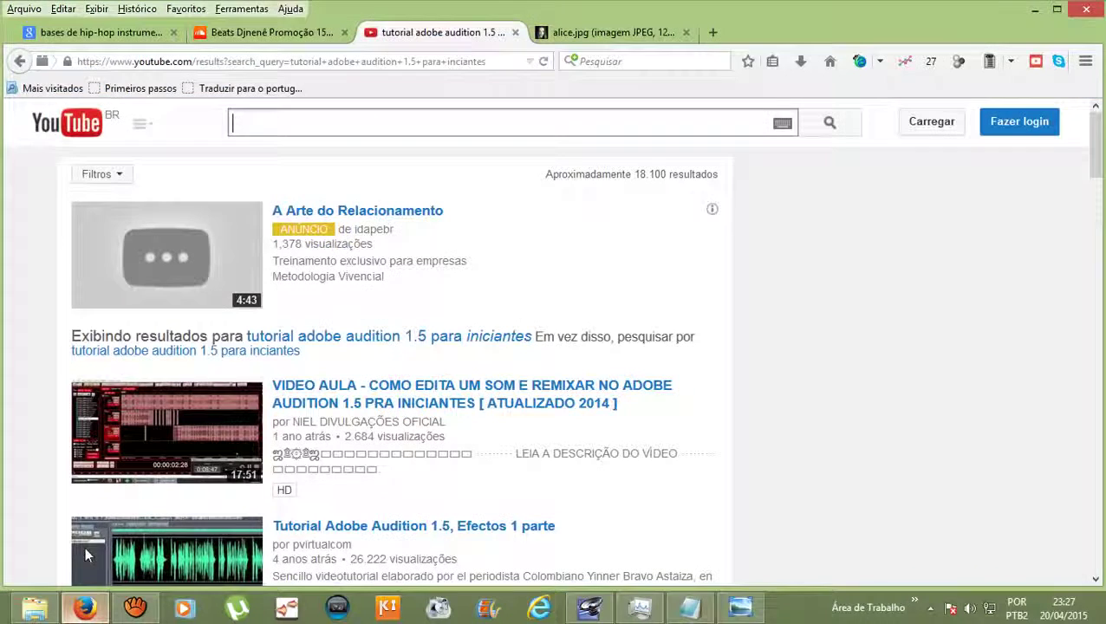
pyautogui.click(216, 62)
pyautogui.rightClick(217, 63)
pyautogui.click(260, 147)
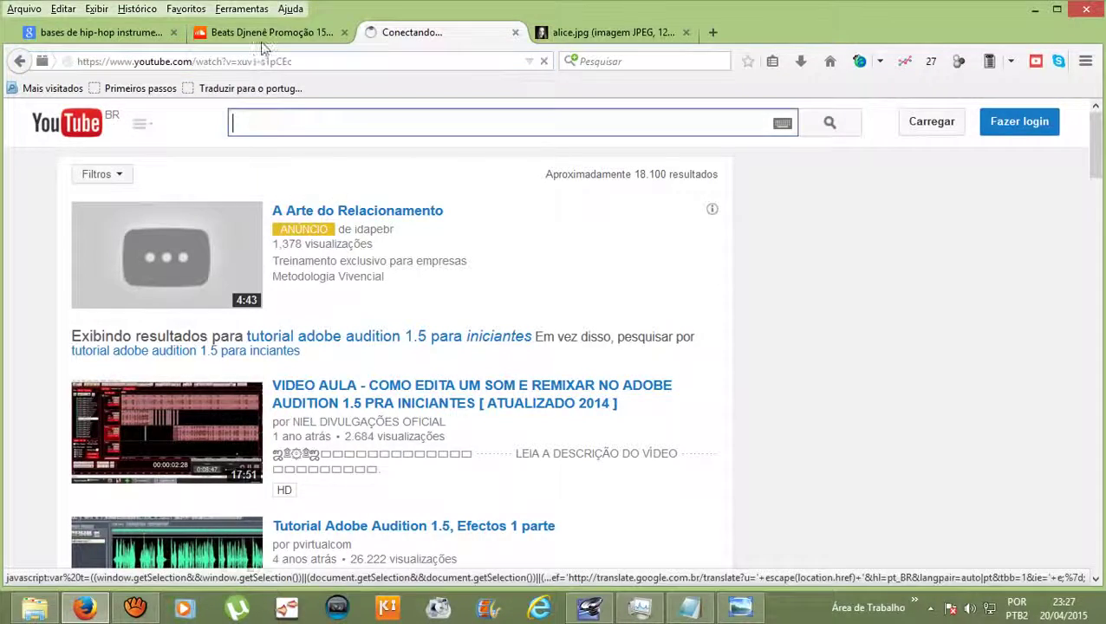
# Close the SoundCloud profile and the alice.jpg image, keeping the Google results and the music registration video open.
pyautogui.click(328, 36)
pyautogui.middleClick(295, 38)
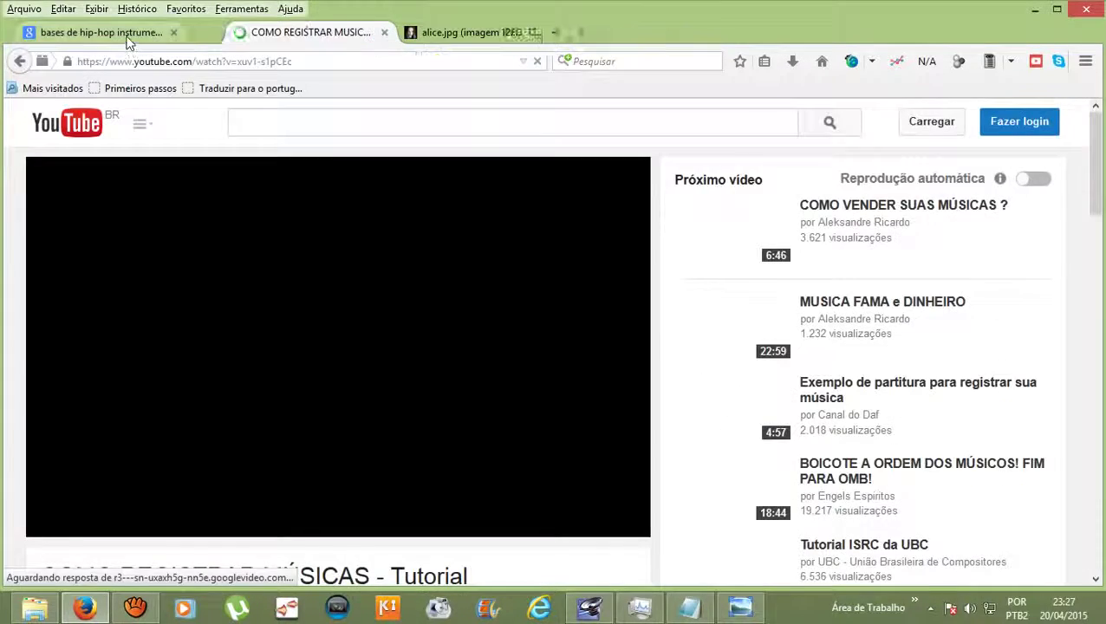
pyautogui.click(408, 39)
pyautogui.click(515, 32)
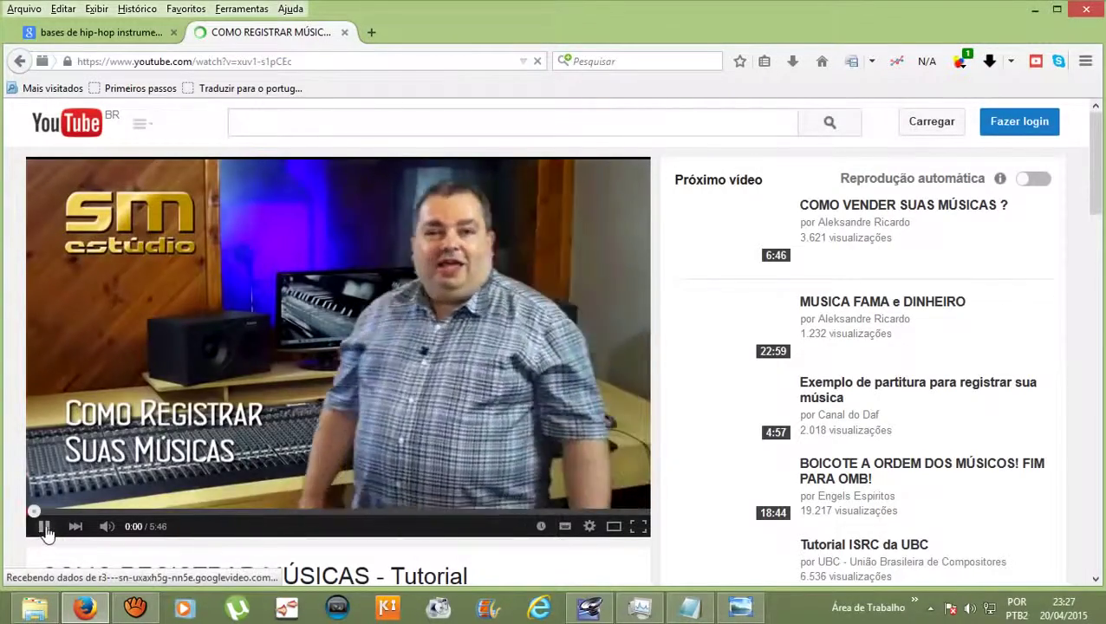
# Pause the video "COMO REGISTRAR MÚSICAS - Tutorial" and look over its title, channel and description.
pyautogui.click(45, 528)
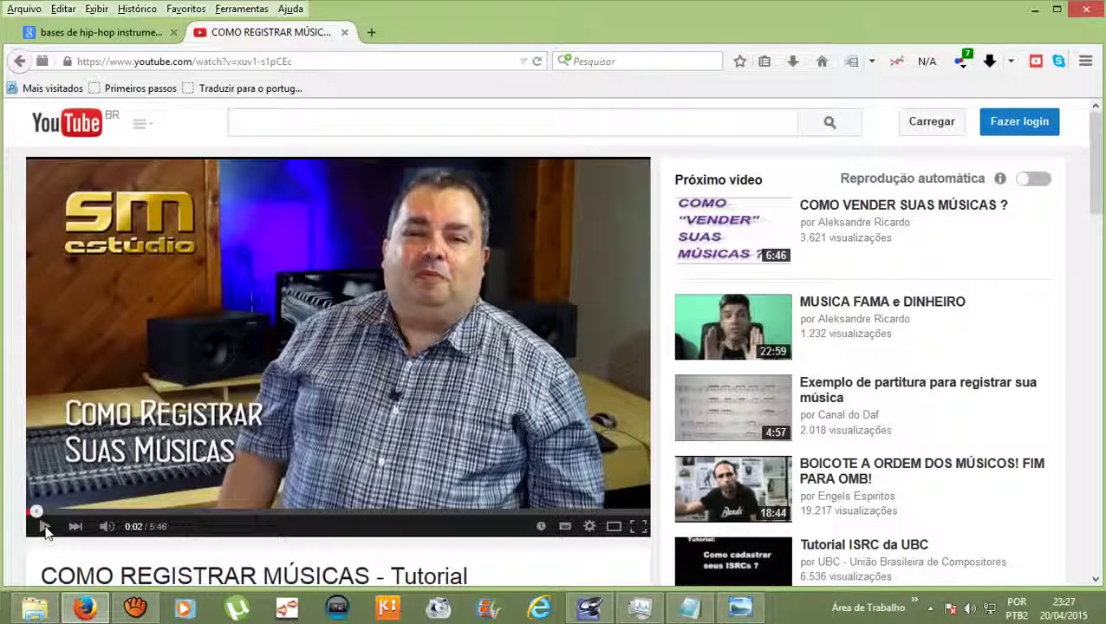
pyautogui.scroll(-2, 143, 468)
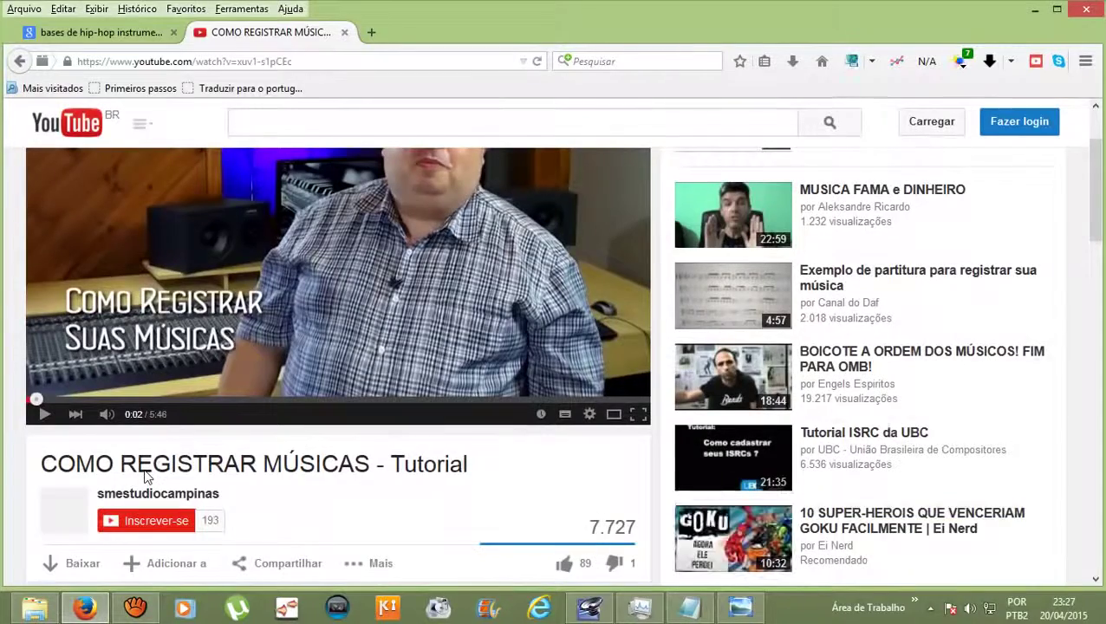
pyautogui.scroll(-2, 145, 473)
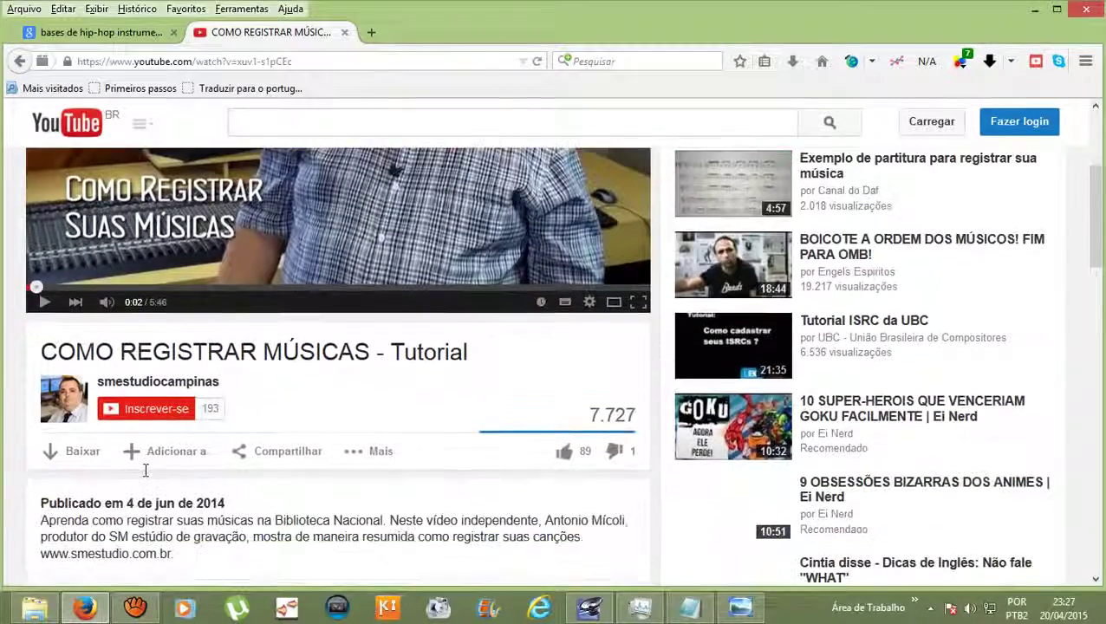
pyautogui.scroll(-2, 146, 473)
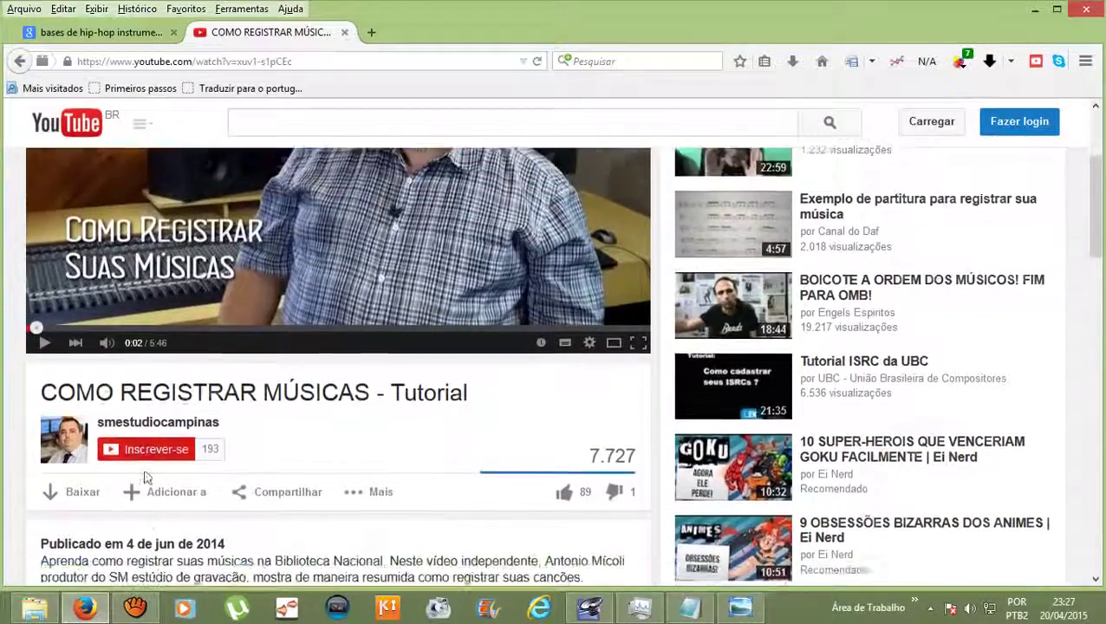
pyautogui.scroll(3, 148, 477)
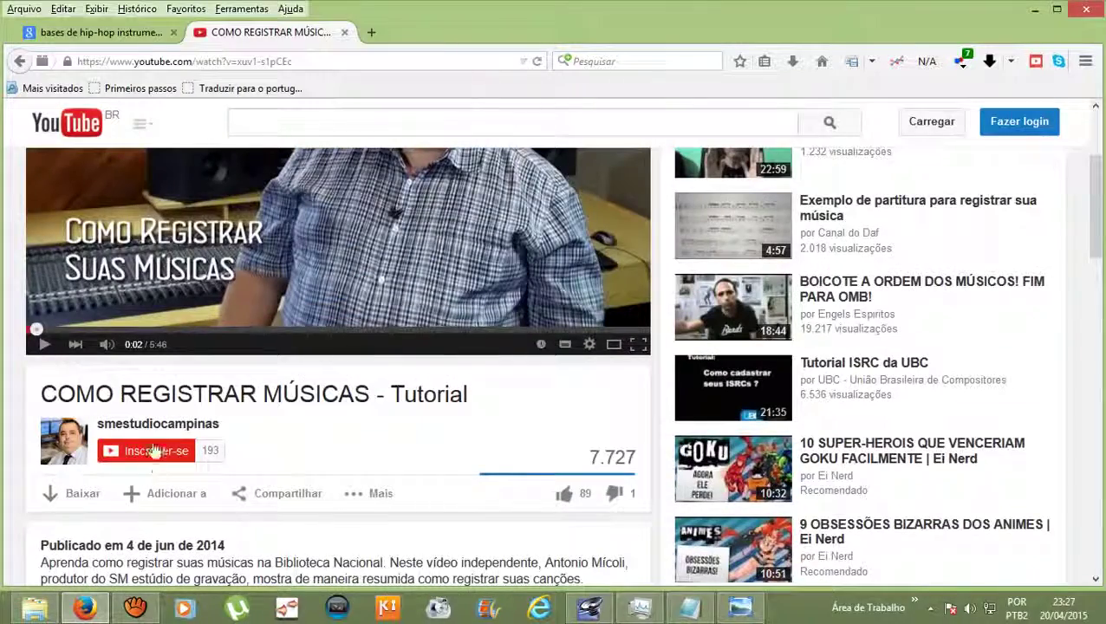
pyautogui.scroll(3, 363, 436)
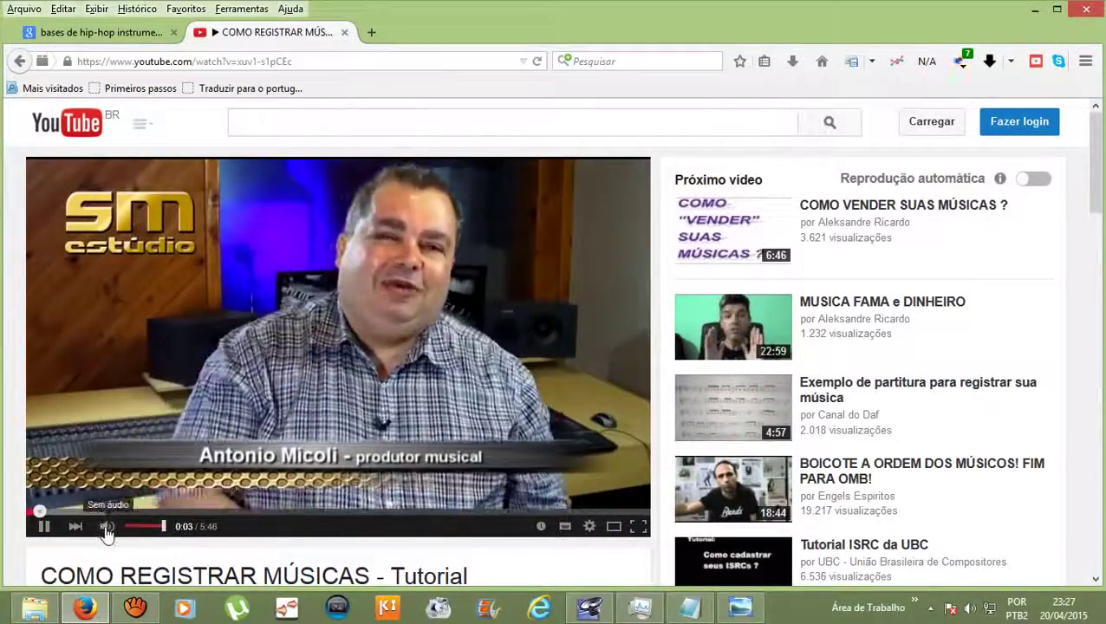
# Mute the music registration tutorial, pause it at 0:37 and bring its description into view.
pyautogui.click(106, 528)
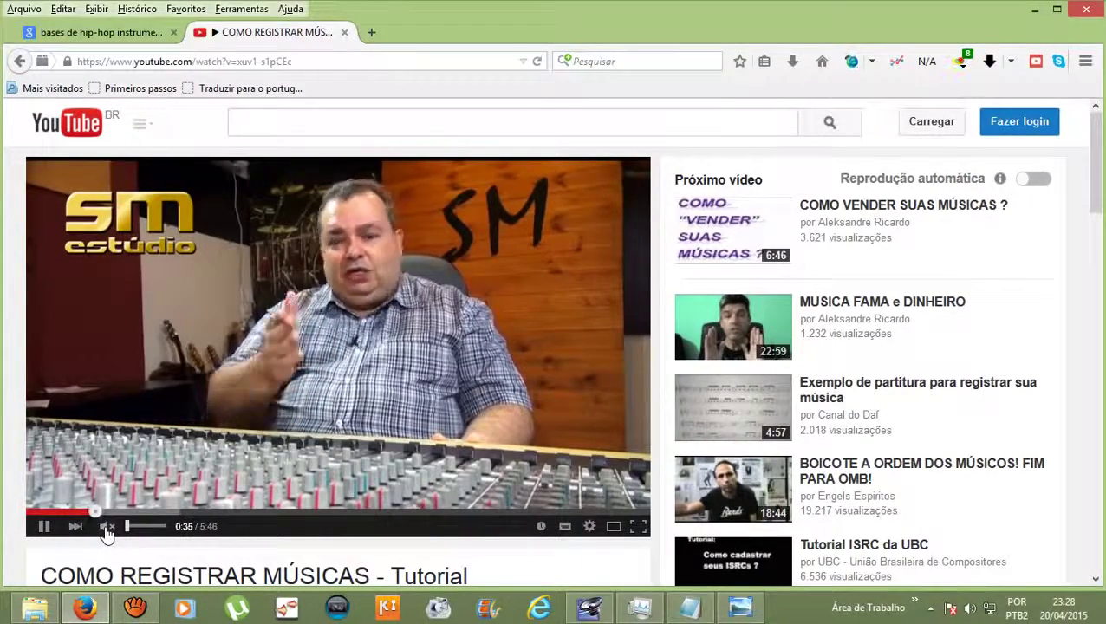
pyautogui.click(42, 529)
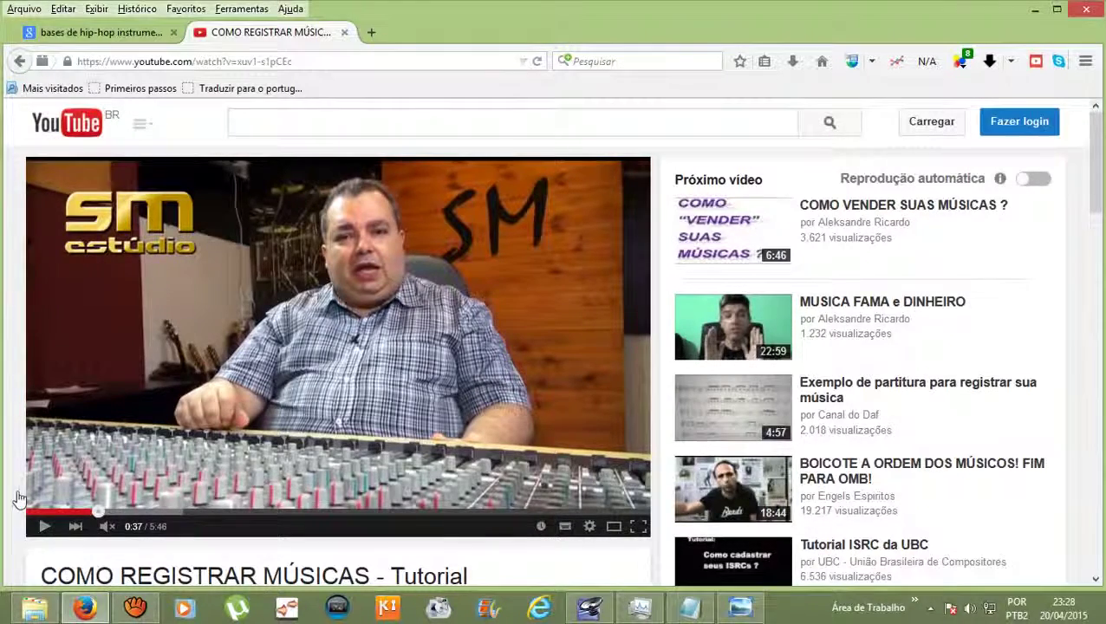
pyautogui.scroll(-5, 22, 496)
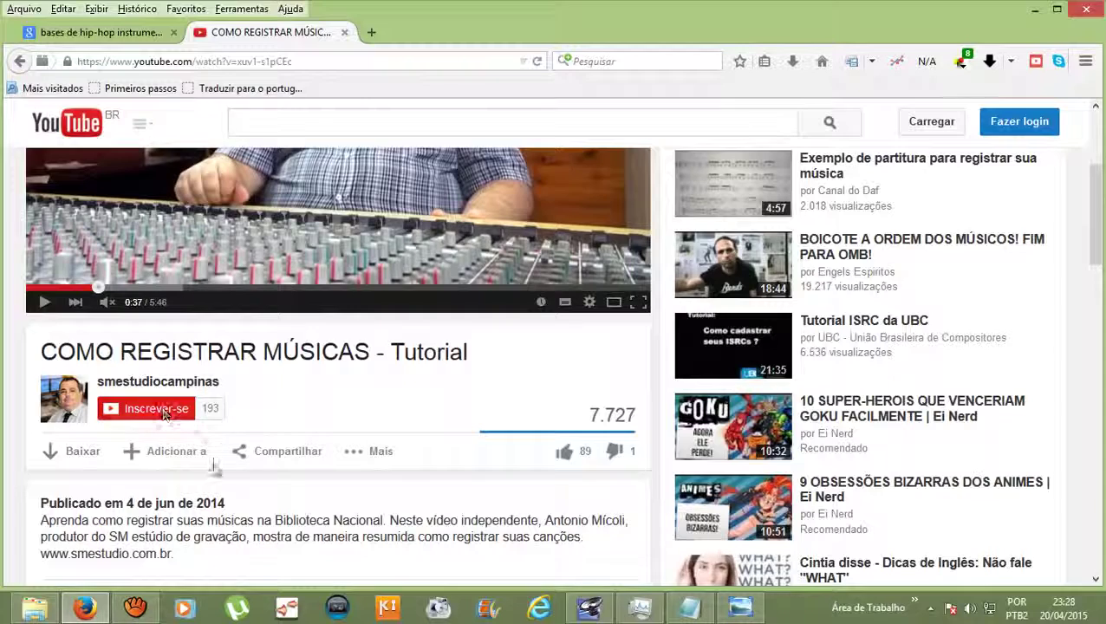
# Highlight the publication date in the music registration video's description and return to the video player.
pyautogui.scroll(-3, 210, 459)
pyautogui.moveTo(206, 397); pyautogui.dragTo(35, 392)
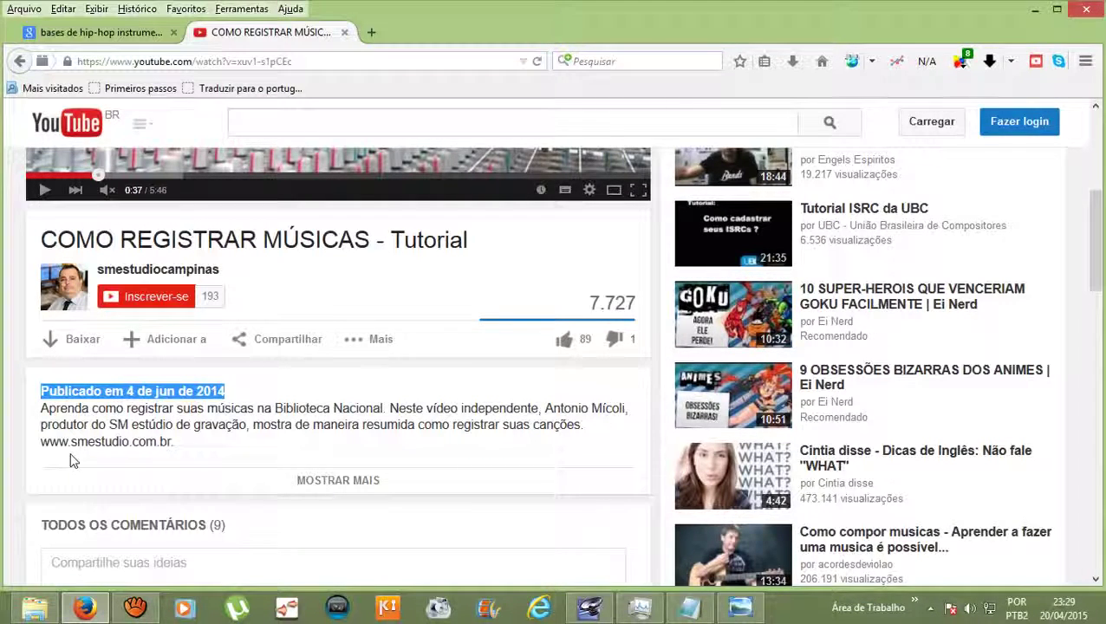
pyautogui.scroll(3, 71, 460)
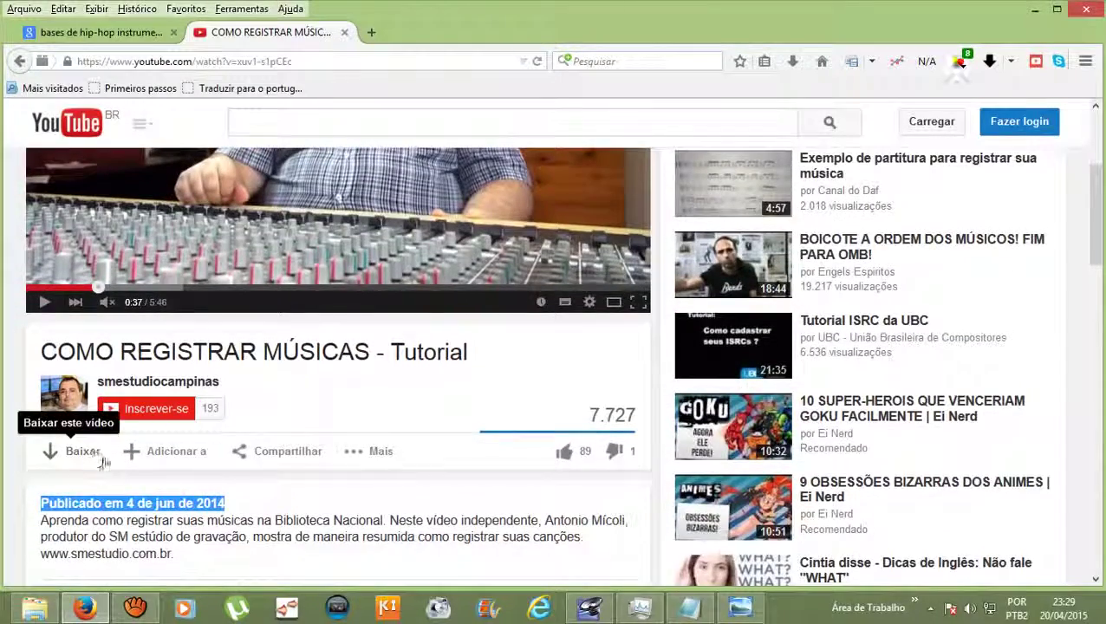
pyautogui.scroll(6, 103, 462)
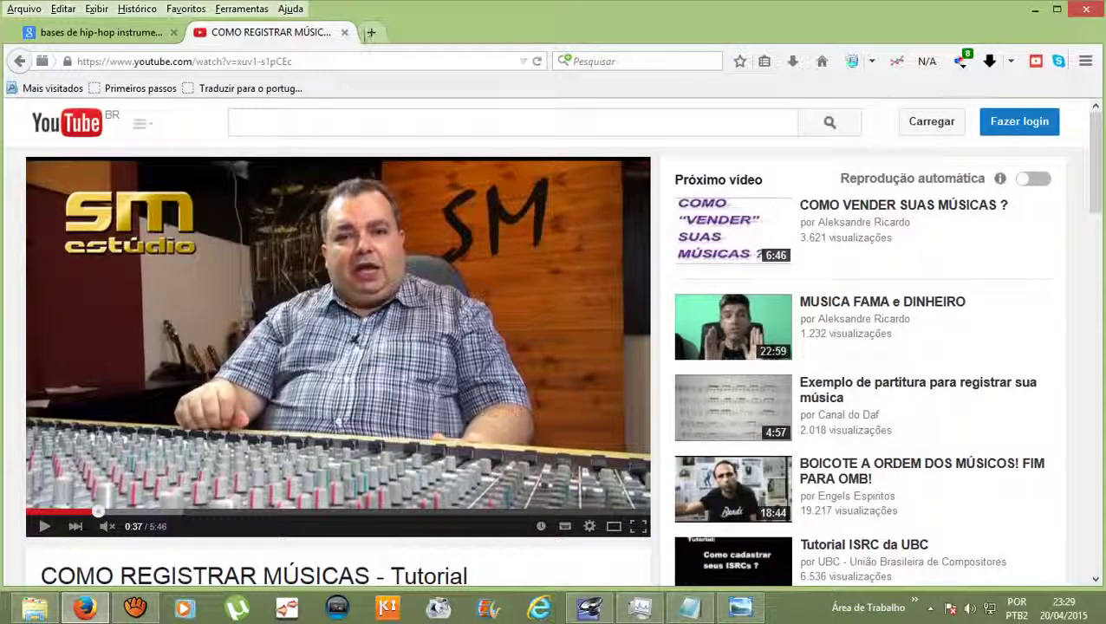
# Search Google for "onerprm" in a new tab and open the ONErpm music distribution site from the results.
pyautogui.click(371, 32)
pyautogui.click(134, 231)
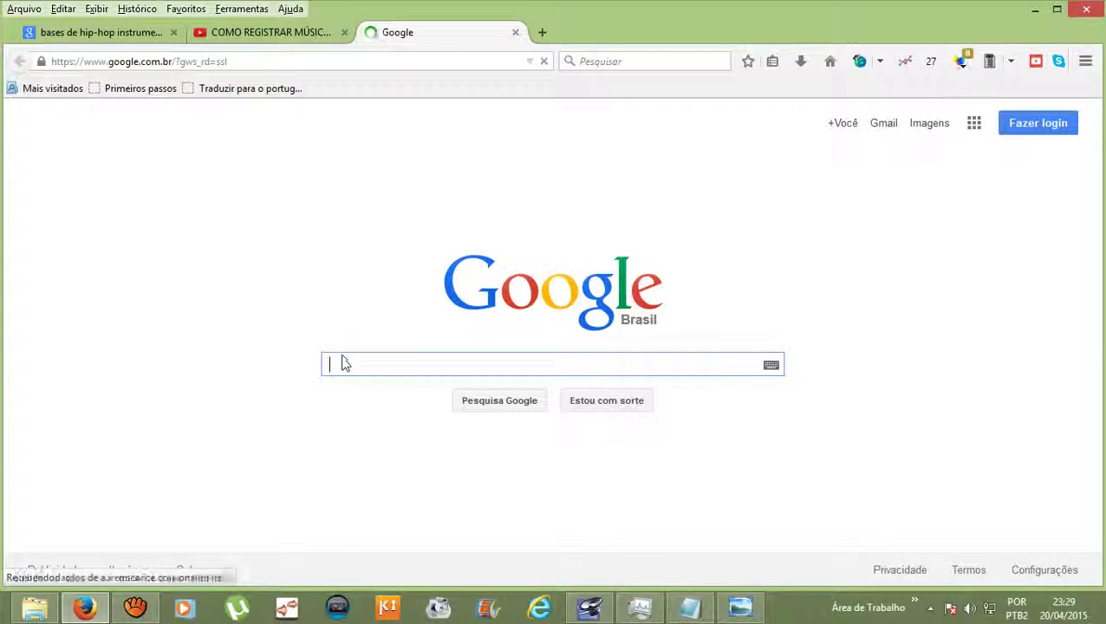
pyautogui.write('on')
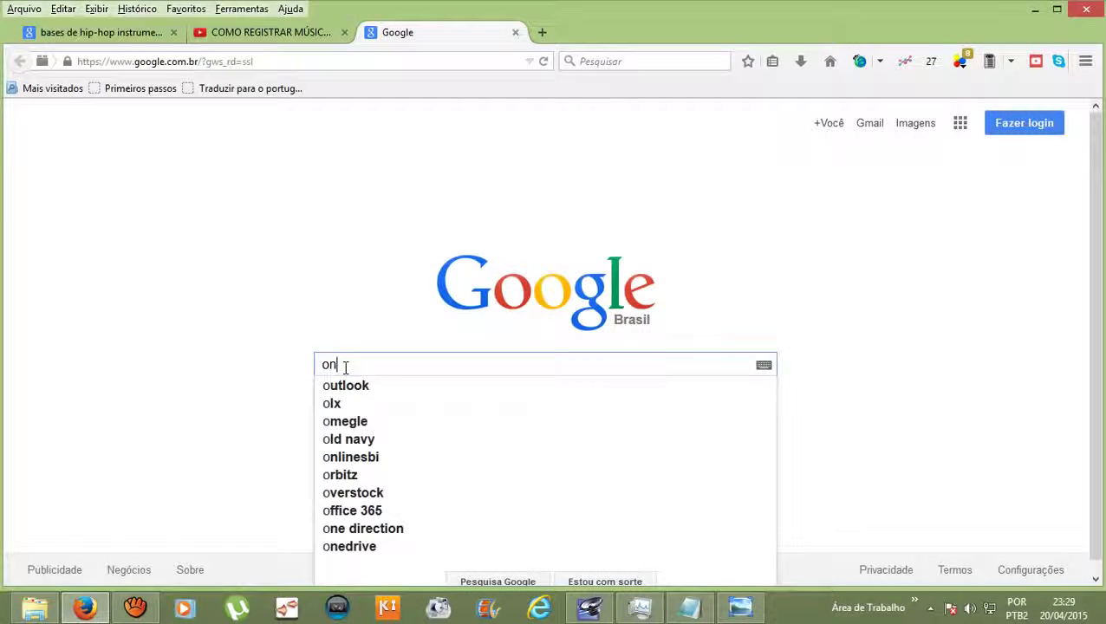
pyautogui.write('etrp')
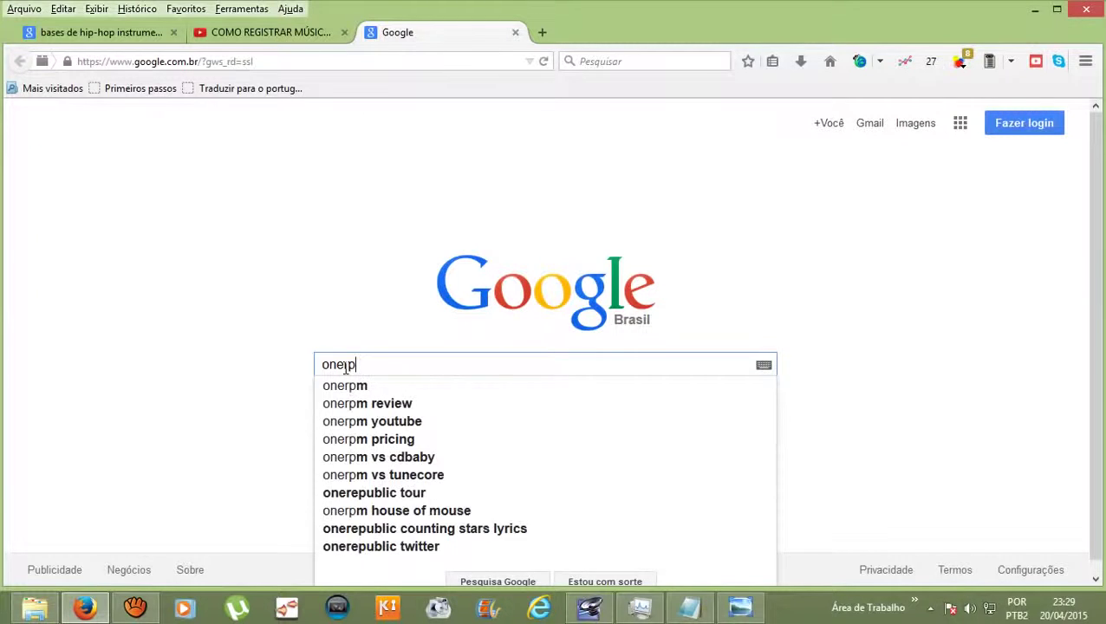
pyautogui.write('mm')
pyautogui.press('Return')
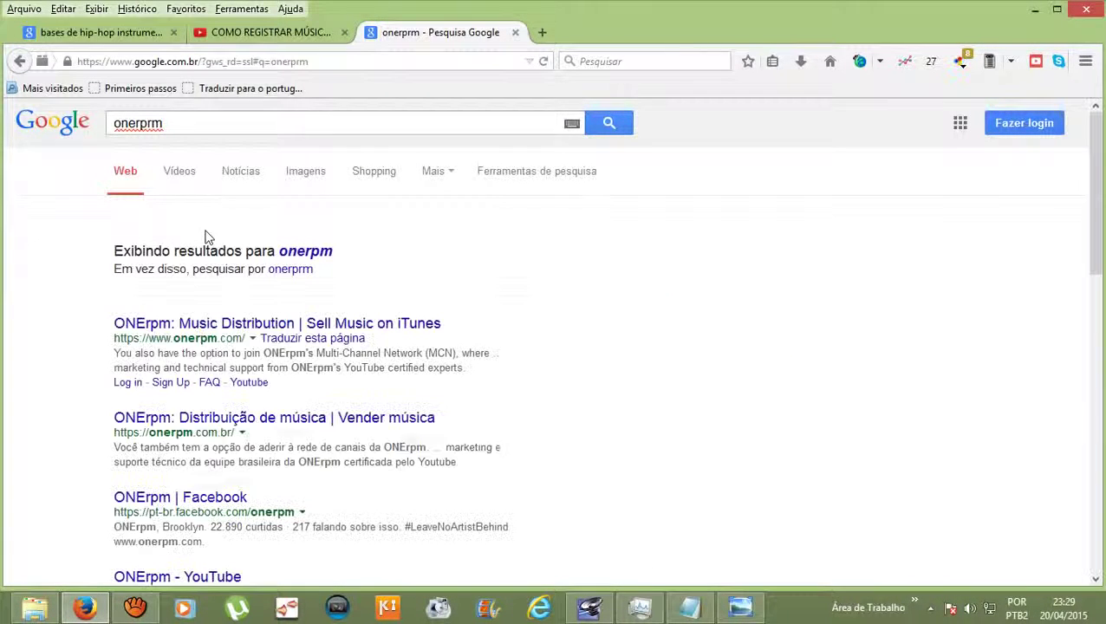
pyautogui.click(246, 326)
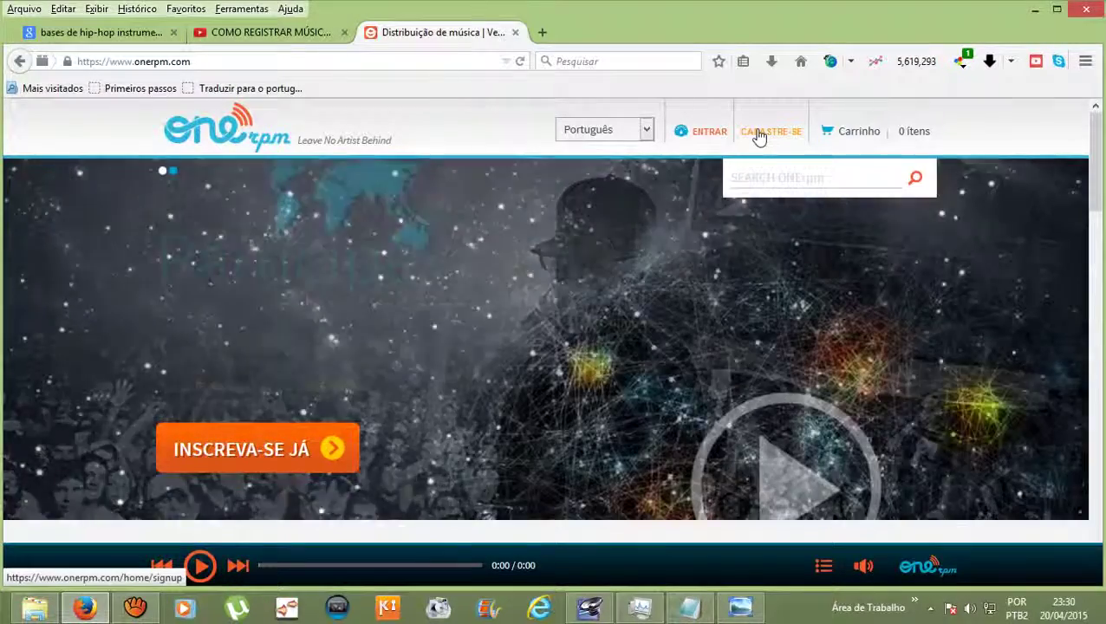
# Log in to ONErpm with the saved account credentials and open the R&B album from the discography.
pyautogui.click(703, 134)
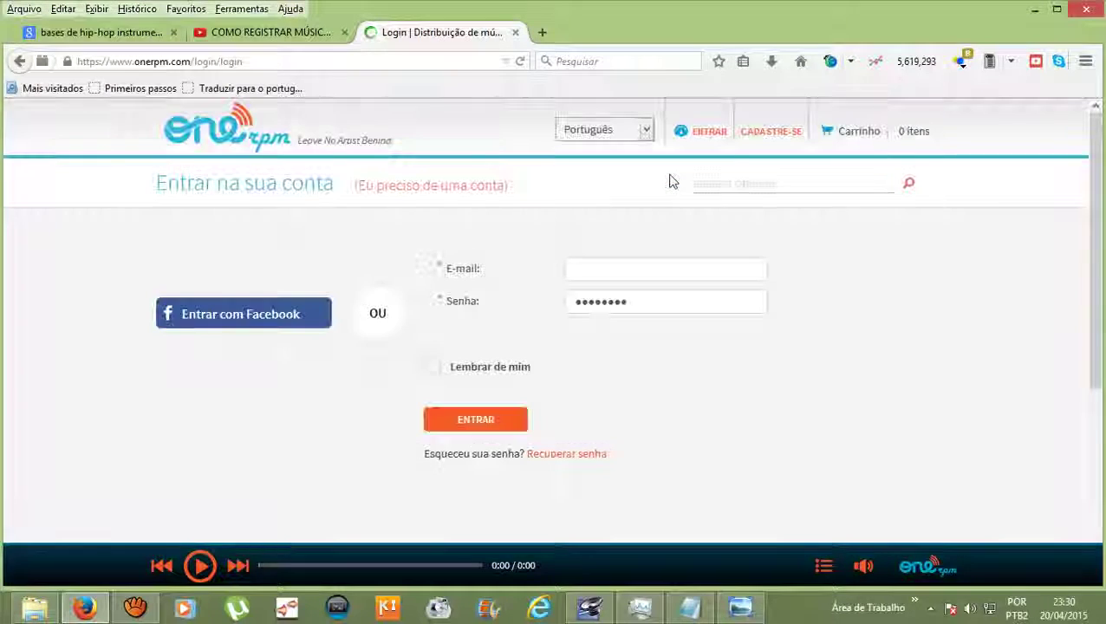
pyautogui.click(518, 419)
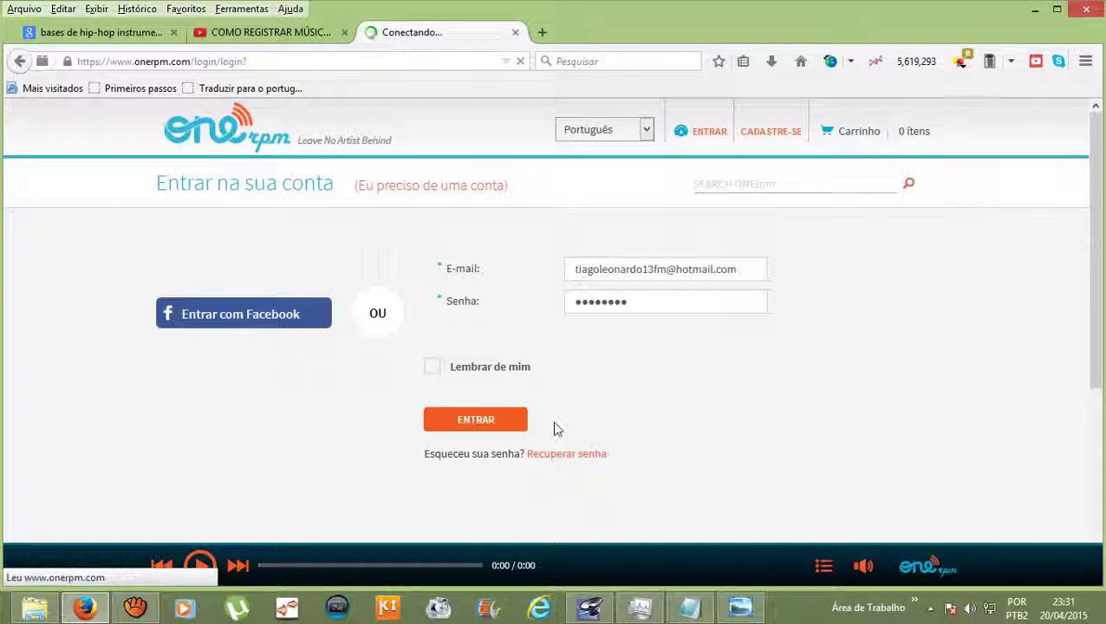
pyautogui.scroll(-9, 440, 393)
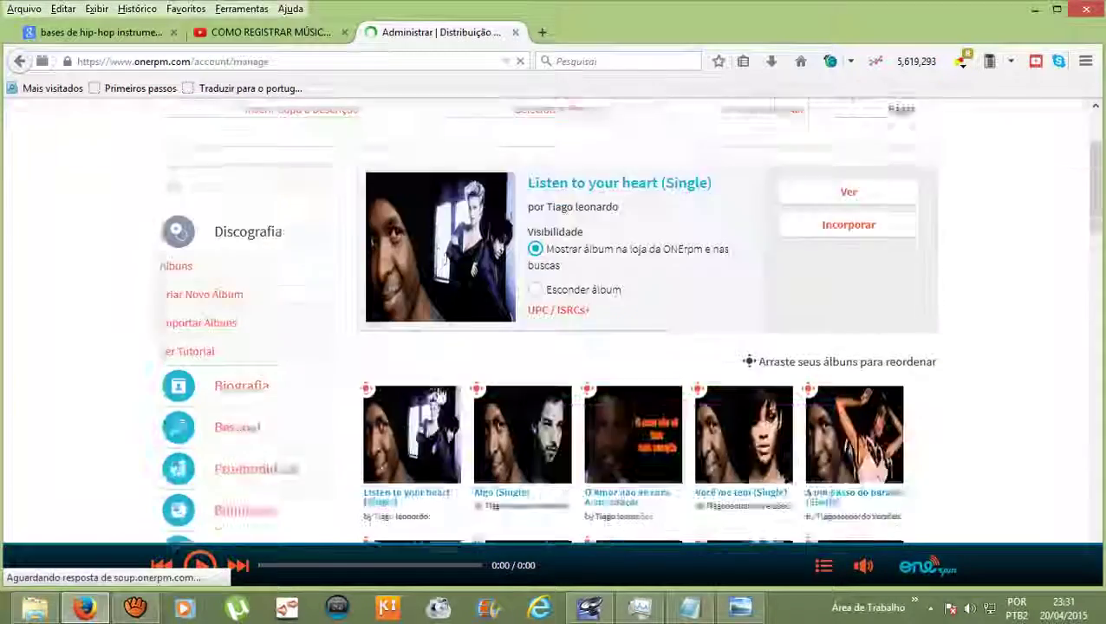
pyautogui.scroll(-5, 440, 392)
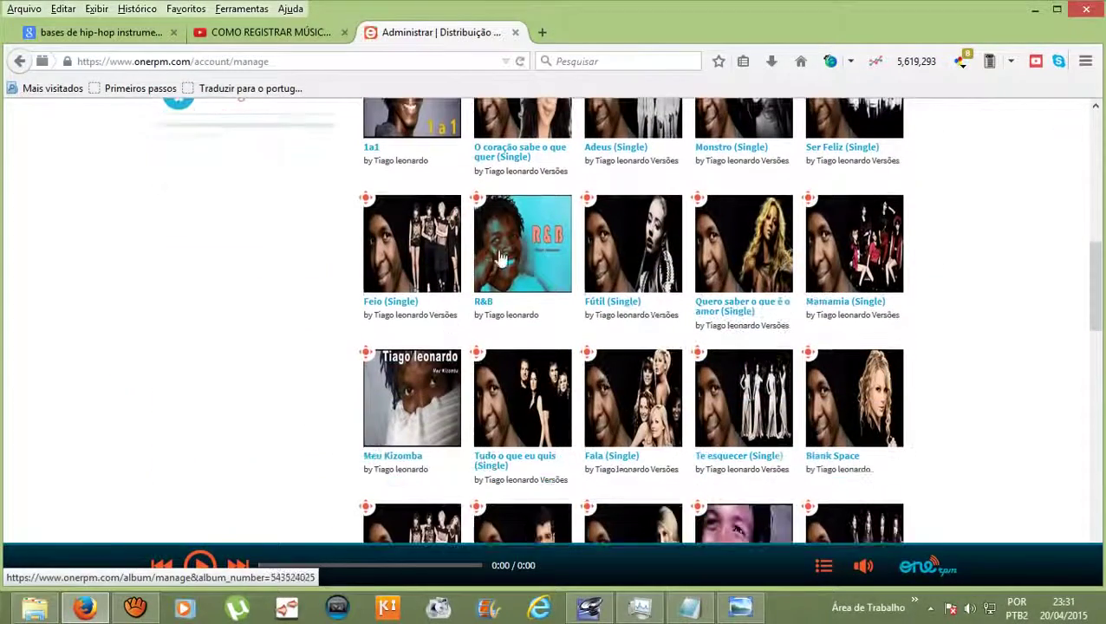
pyautogui.click(515, 246)
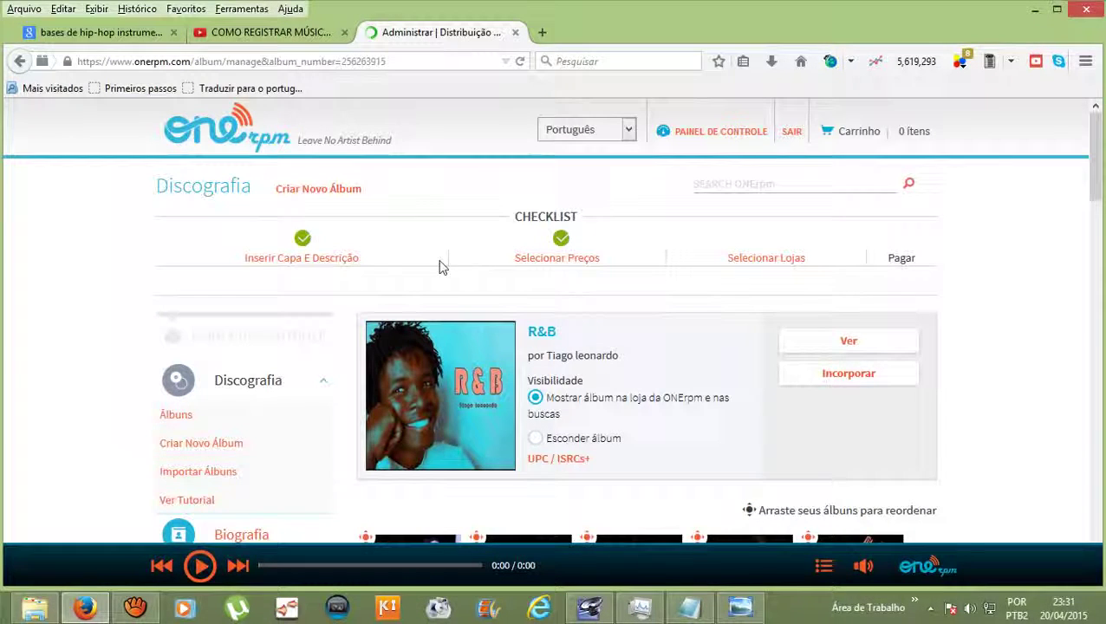
# Look through the album list in the discography and review the R&B album's details and release checklist.
pyautogui.scroll(-2, 440, 267)
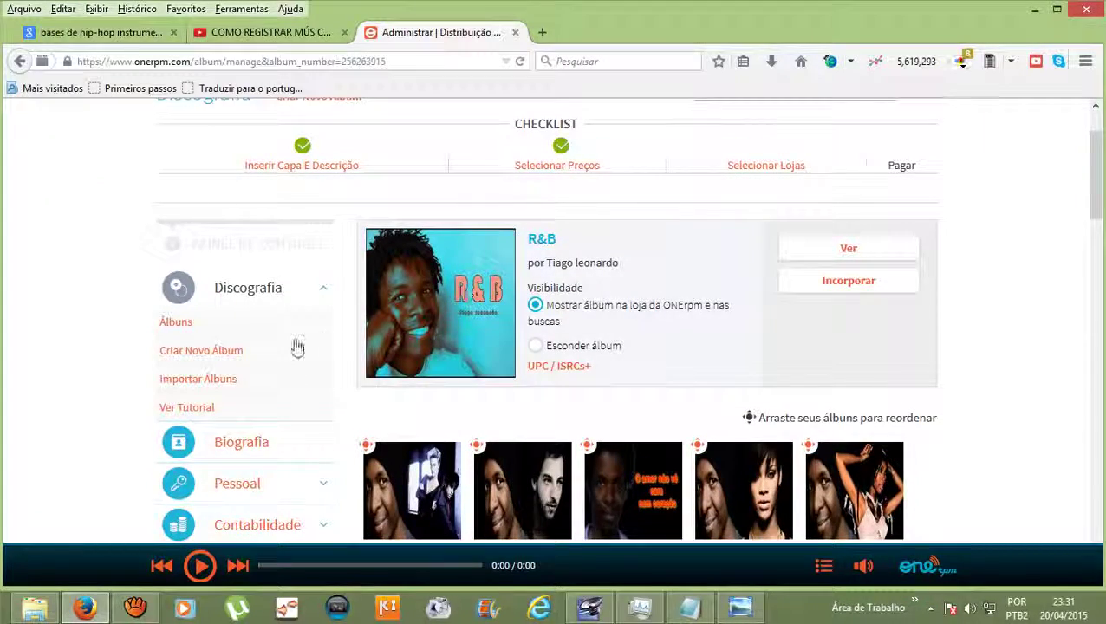
pyautogui.scroll(-15, 49, 352)
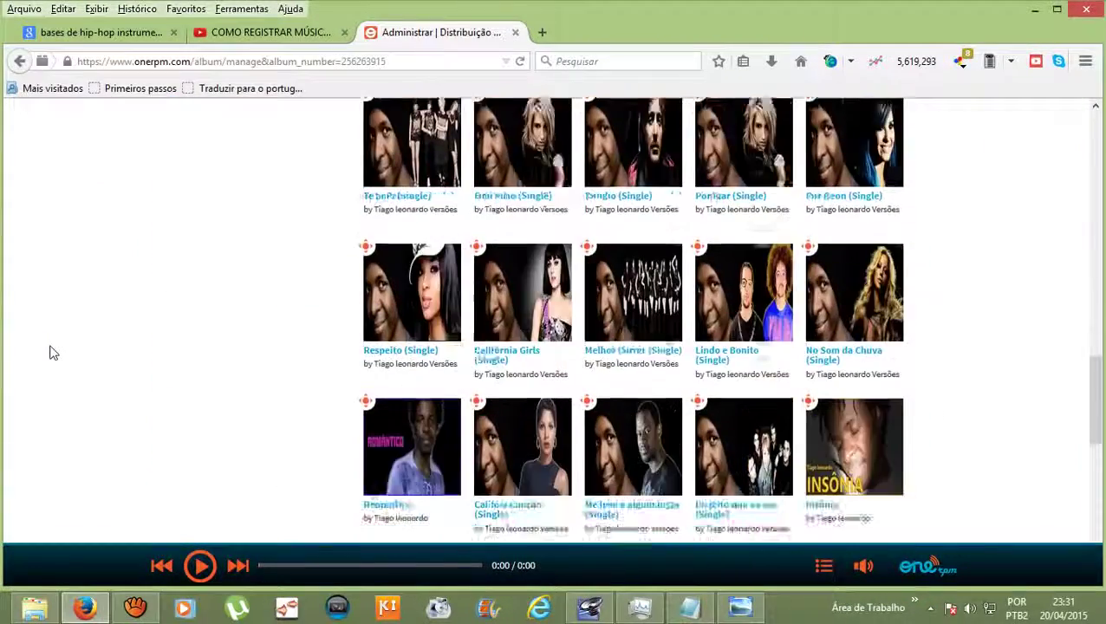
pyautogui.scroll(-12, 49, 353)
pyautogui.scroll(20, 50, 353)
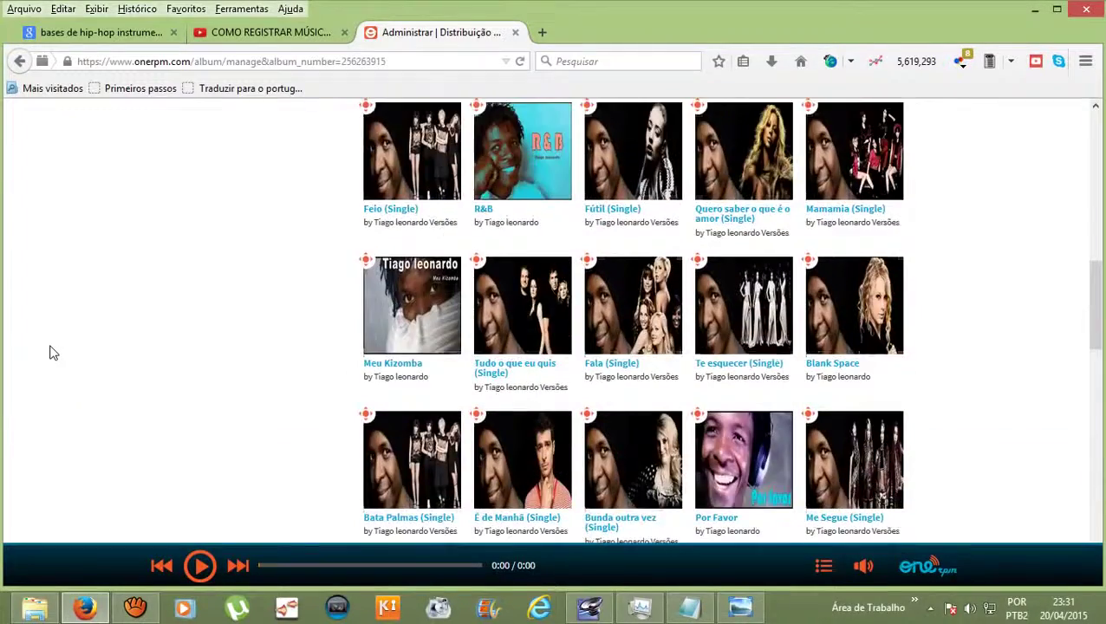
pyautogui.scroll(6, 49, 353)
pyautogui.scroll(3, 49, 353)
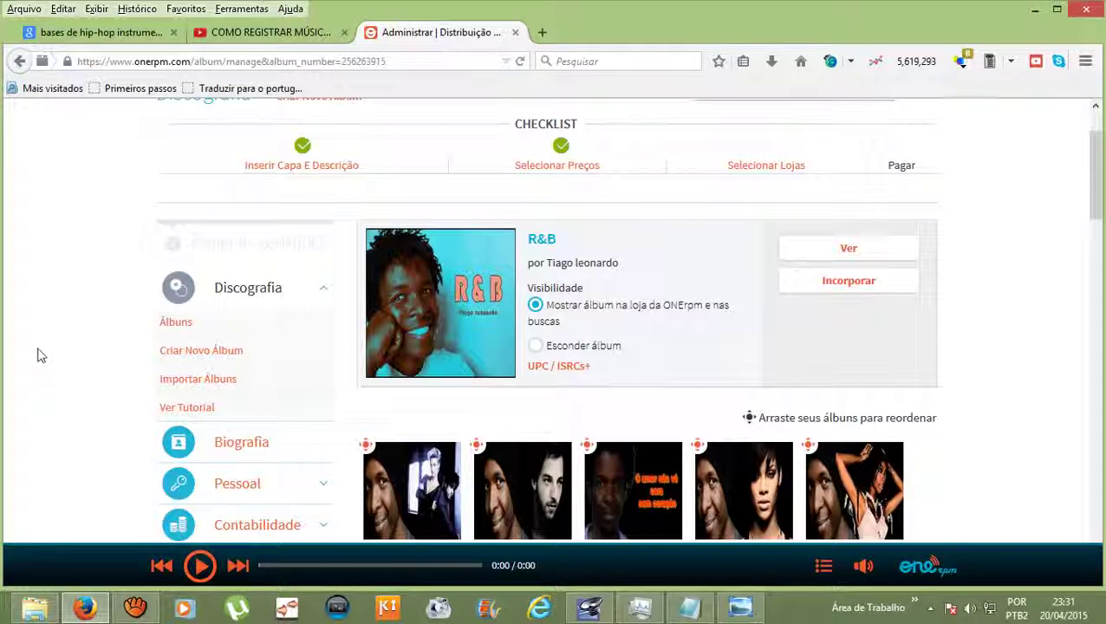
pyautogui.scroll(2, 38, 355)
pyautogui.scroll(-2, 38, 355)
pyautogui.scroll(2, 38, 356)
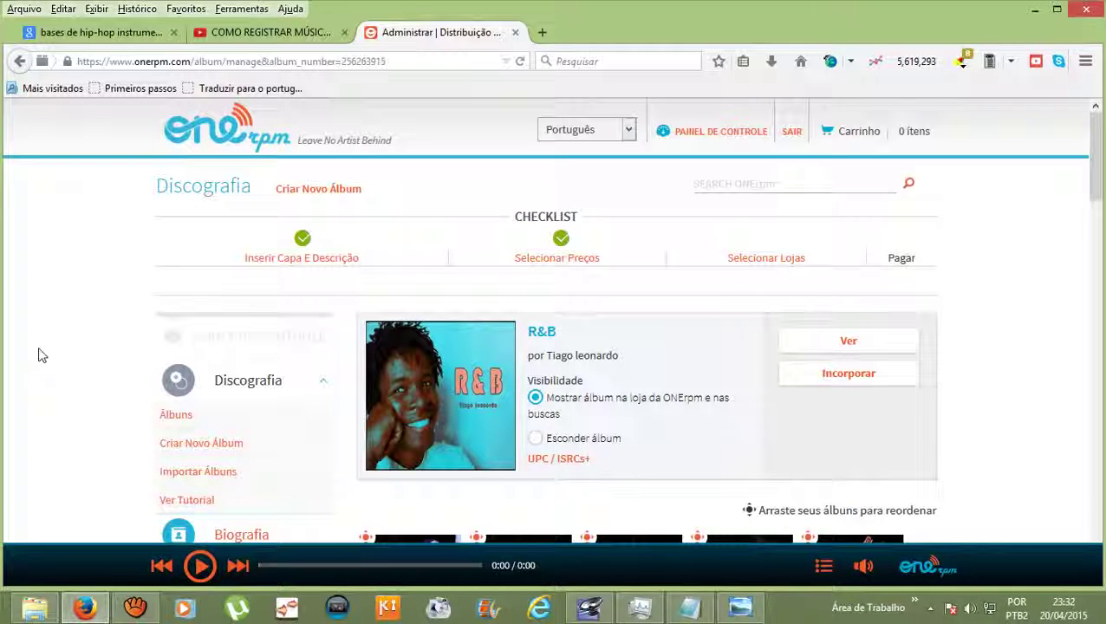
pyautogui.scroll(-2, 40, 360)
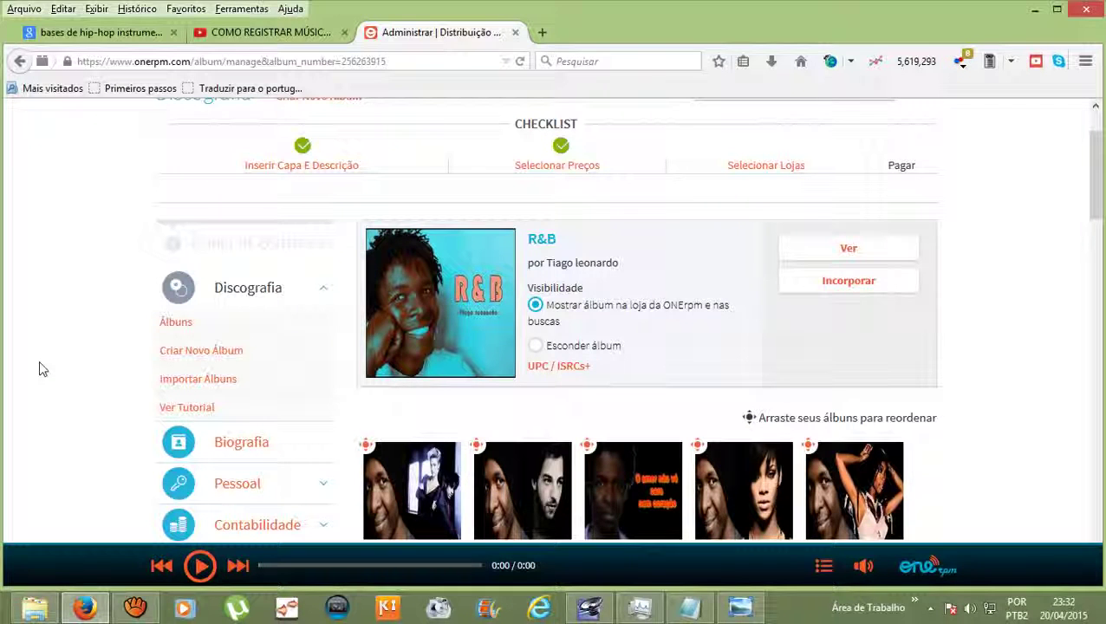
pyautogui.scroll(2, 39, 362)
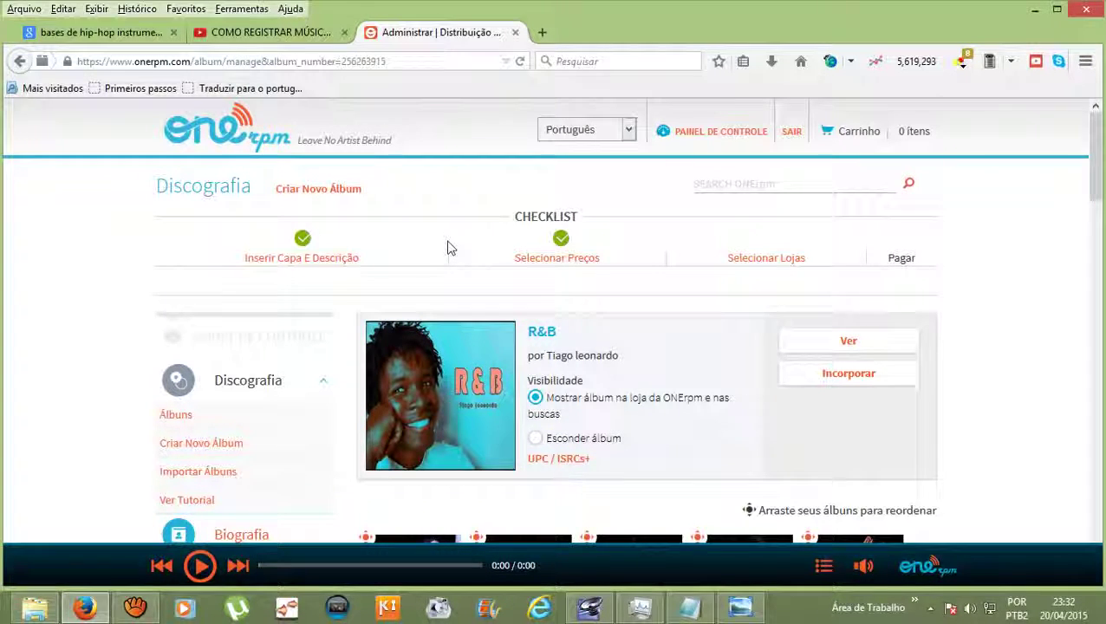
# Open the album's Selecionar Lojas page and review the stores and prices under PACOTE PREMIUM, LOJAS MOBILE and SERVIÇOS ELITE.
pyautogui.click(795, 260)
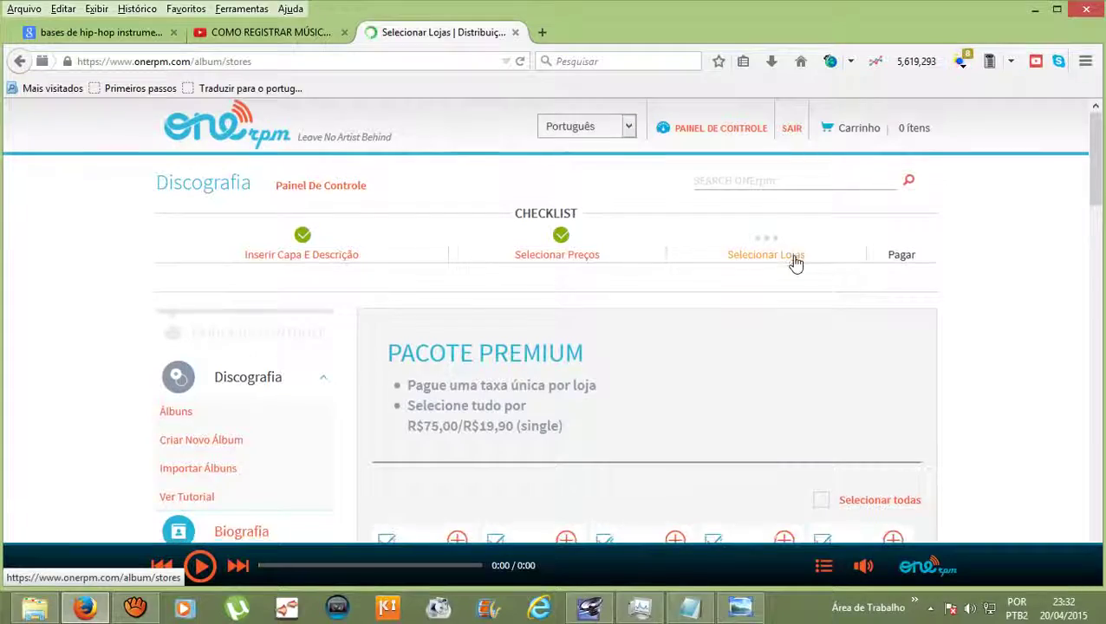
pyautogui.scroll(-3, 796, 264)
pyautogui.scroll(-5, 796, 264)
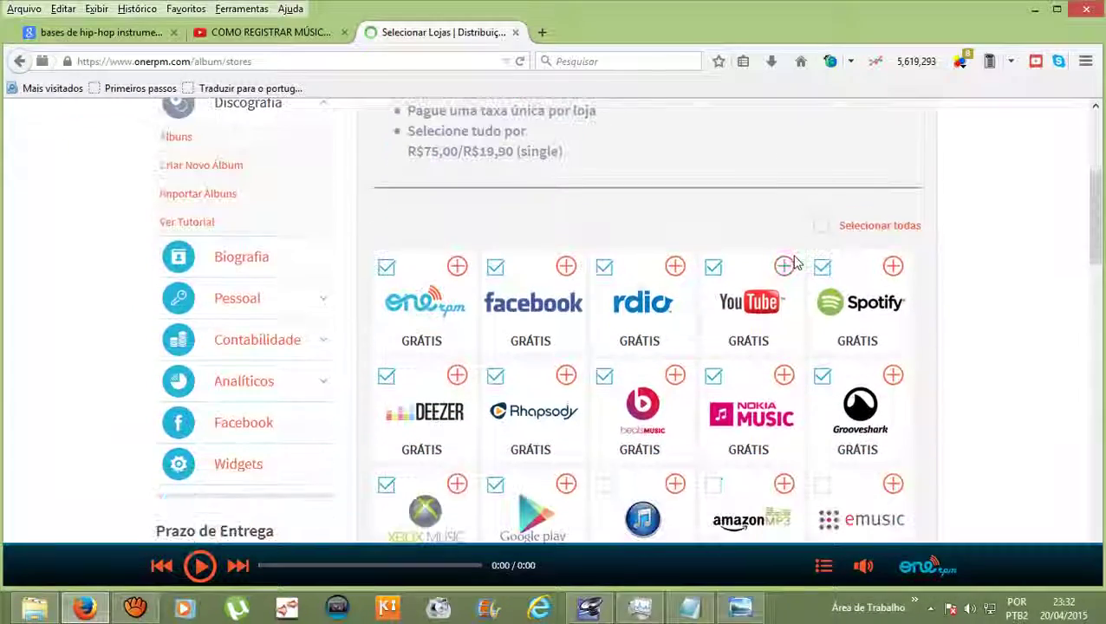
pyautogui.scroll(-2, 796, 264)
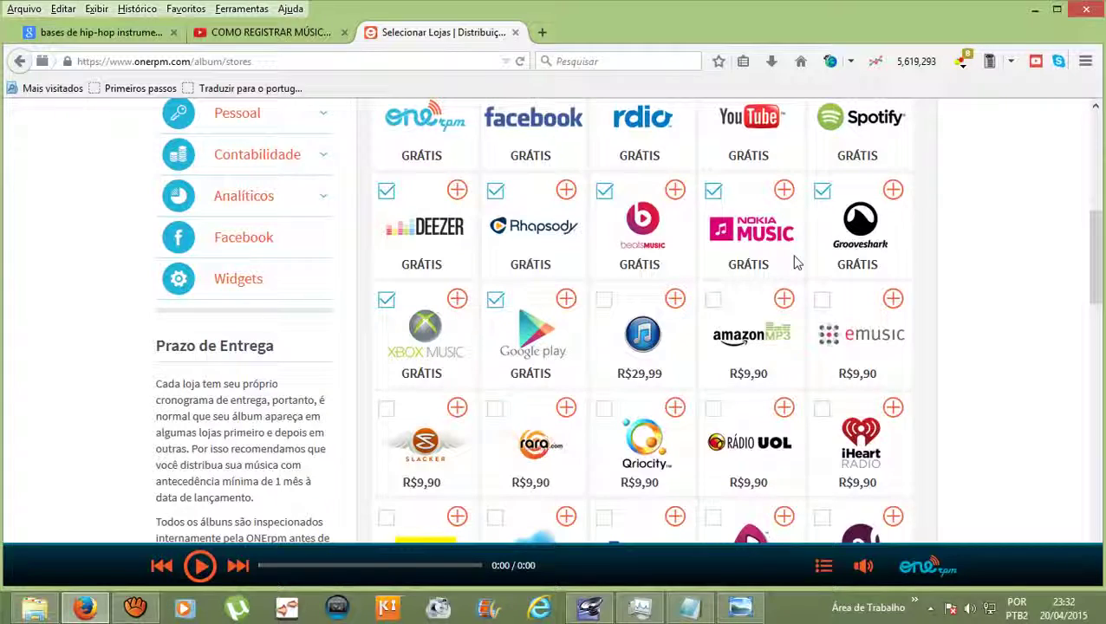
pyautogui.scroll(-2, 946, 343)
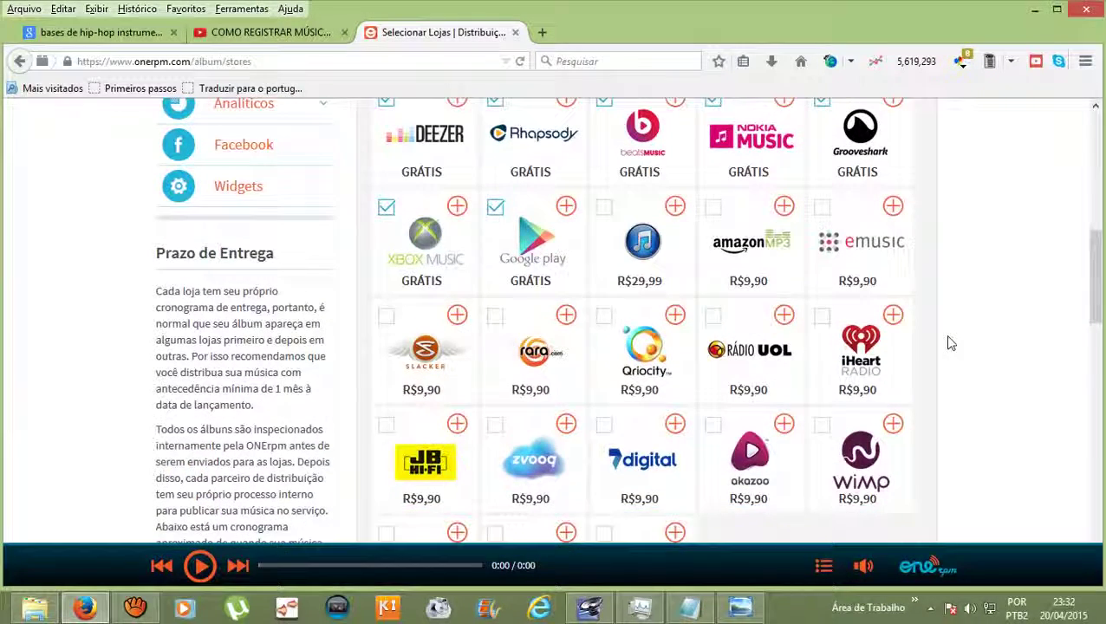
pyautogui.scroll(-6, 949, 343)
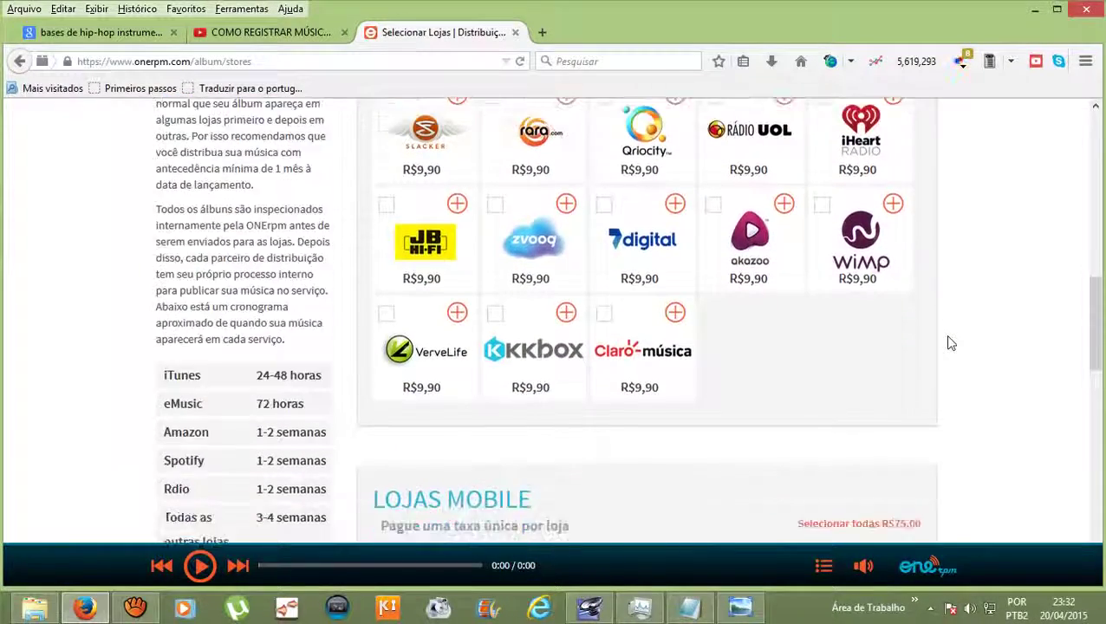
pyautogui.scroll(-4, 949, 343)
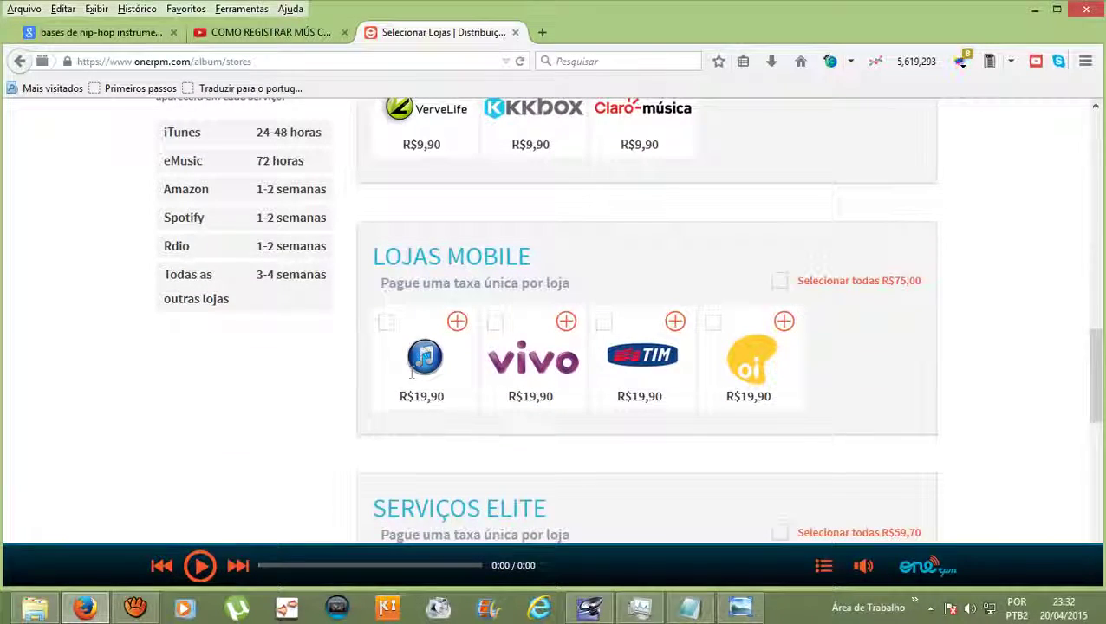
pyautogui.scroll(-2, 420, 349)
pyautogui.scroll(-4, 420, 348)
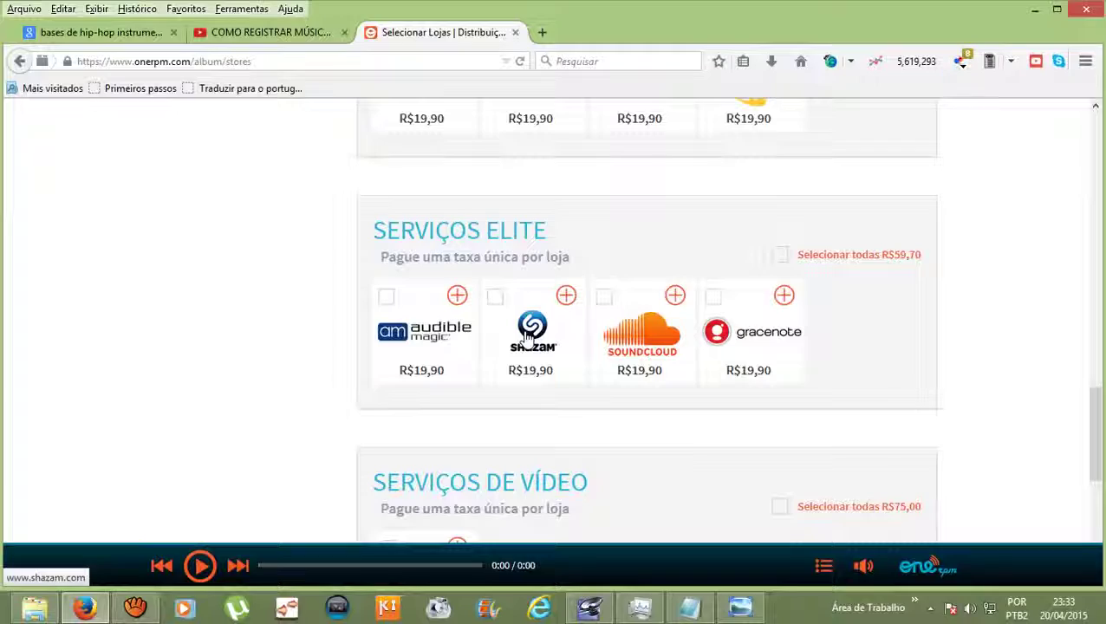
# Go back over the free and paid premium stores and the LOJAS MOBILE options to compare their prices.
pyautogui.scroll(10, 527, 338)
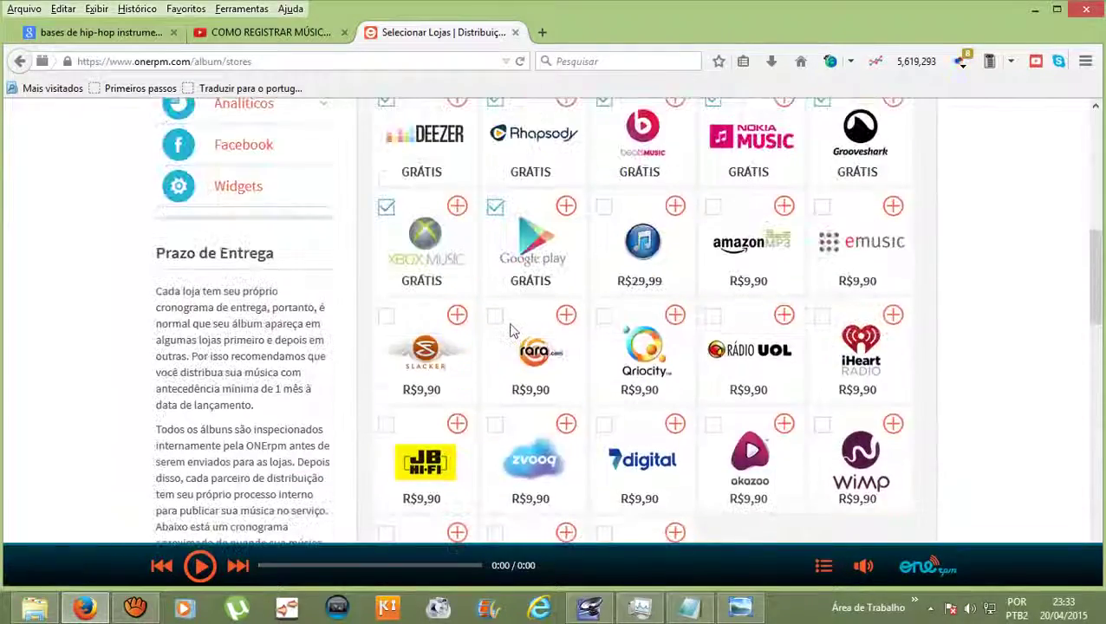
pyautogui.scroll(-3, 512, 328)
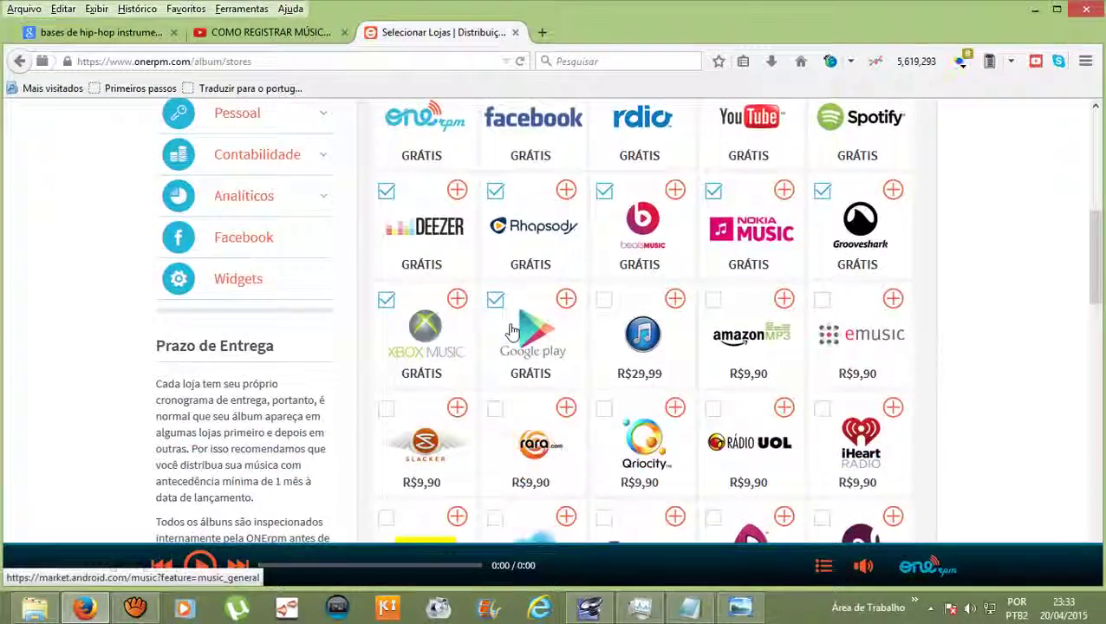
pyautogui.scroll(-2, 512, 331)
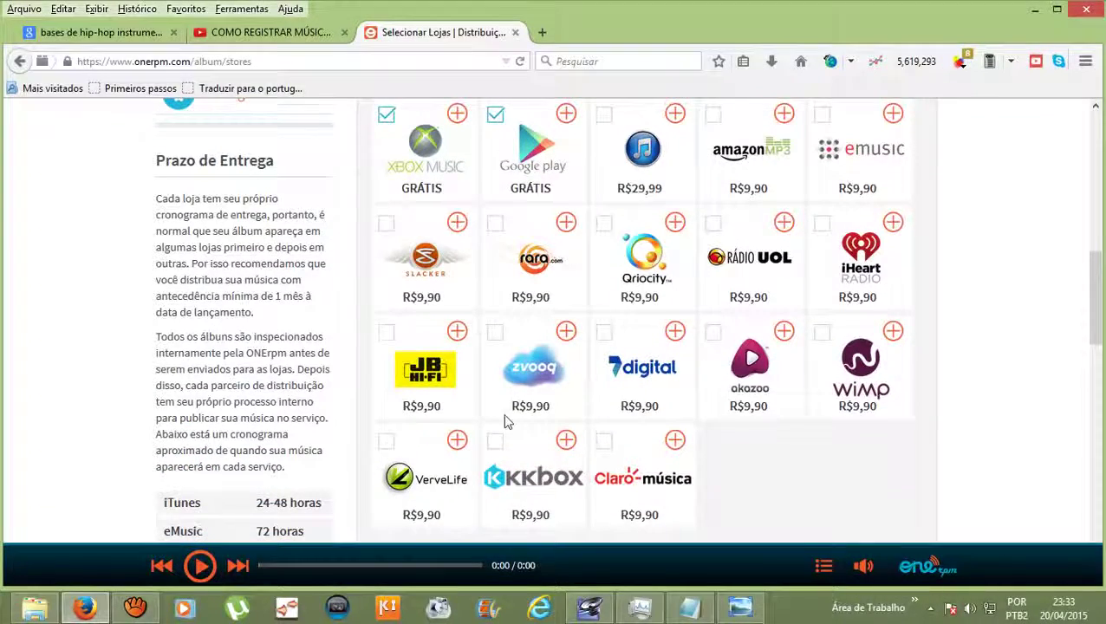
pyautogui.scroll(-4, 507, 422)
pyautogui.scroll(-4, 507, 422)
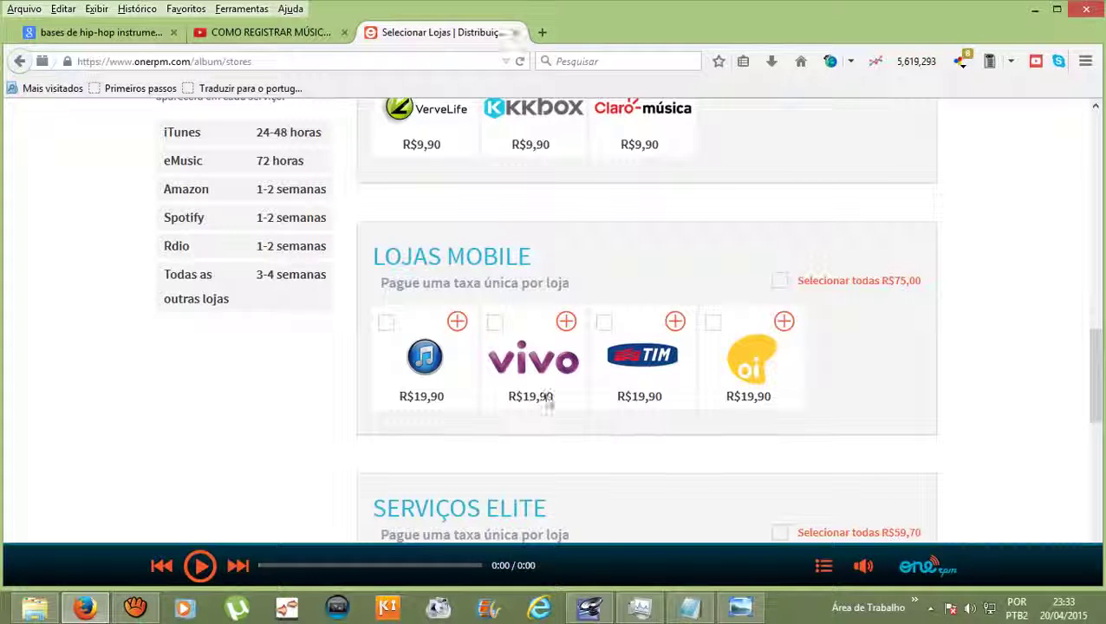
pyautogui.scroll(6, 547, 394)
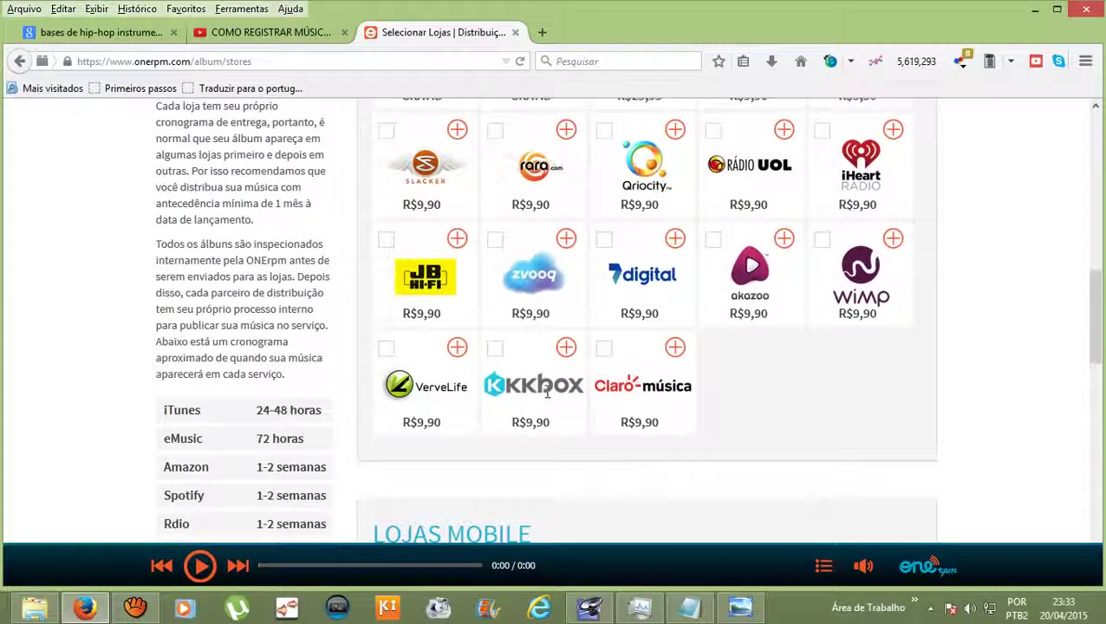
# Bring the Google results tab to the front, switch to the Notepad checklist, show its DIVULGAÇÃO section and deselect the YouTube link under REGISTRO.
pyautogui.click(56, 33)
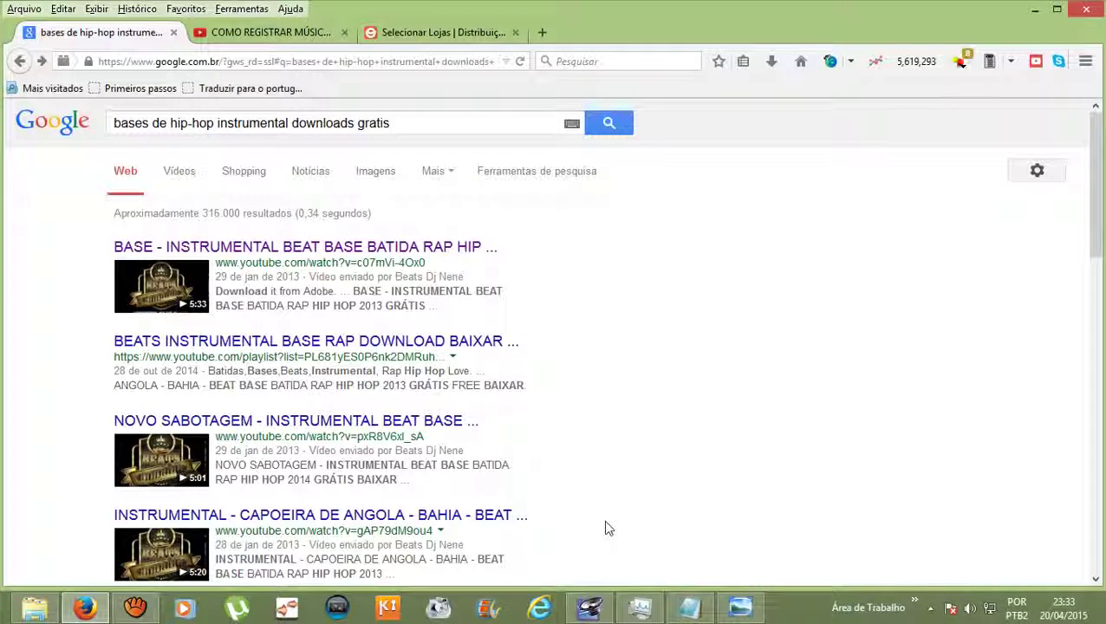
pyautogui.click(690, 607)
pyautogui.scroll(-2, 424, 367)
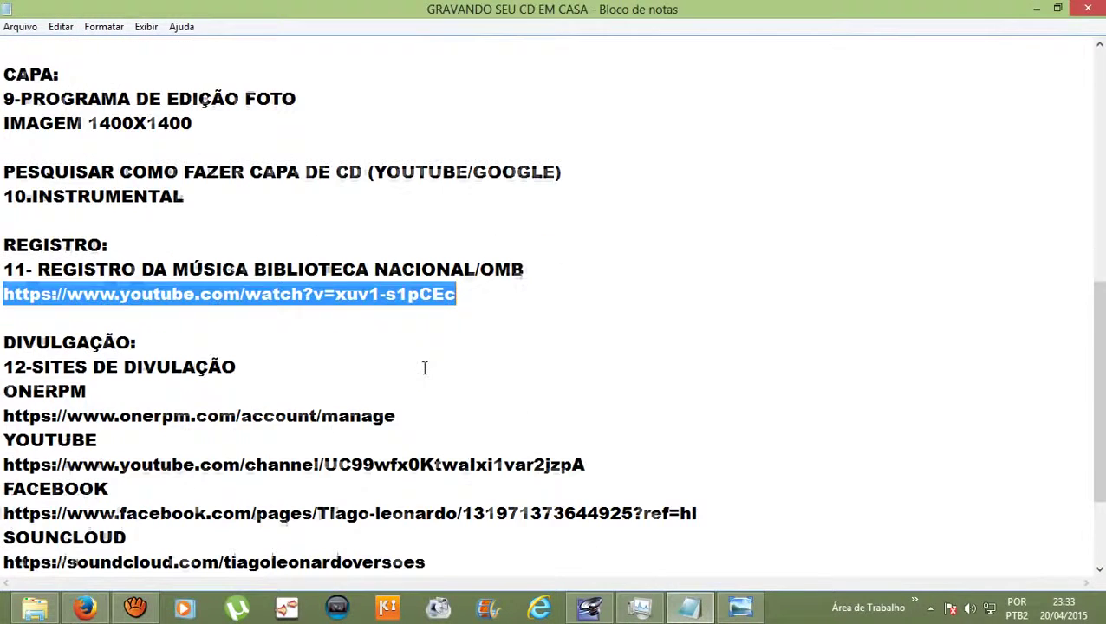
pyautogui.click(243, 224)
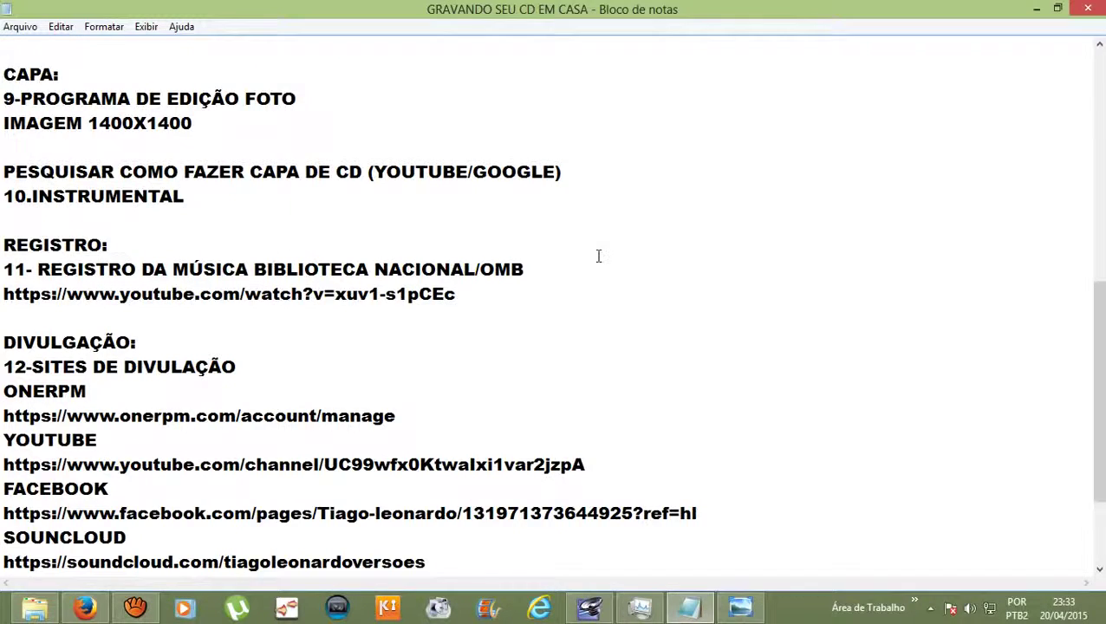
# Highlight the CAPA section of the checklist, its IMAGEM line and the 1400X1400 cover size.
pyautogui.scroll(-2, 598, 253)
pyautogui.scroll(2, 599, 248)
pyautogui.scroll(1, 600, 248)
pyautogui.moveTo(4, 148); pyautogui.dragTo(349, 208)
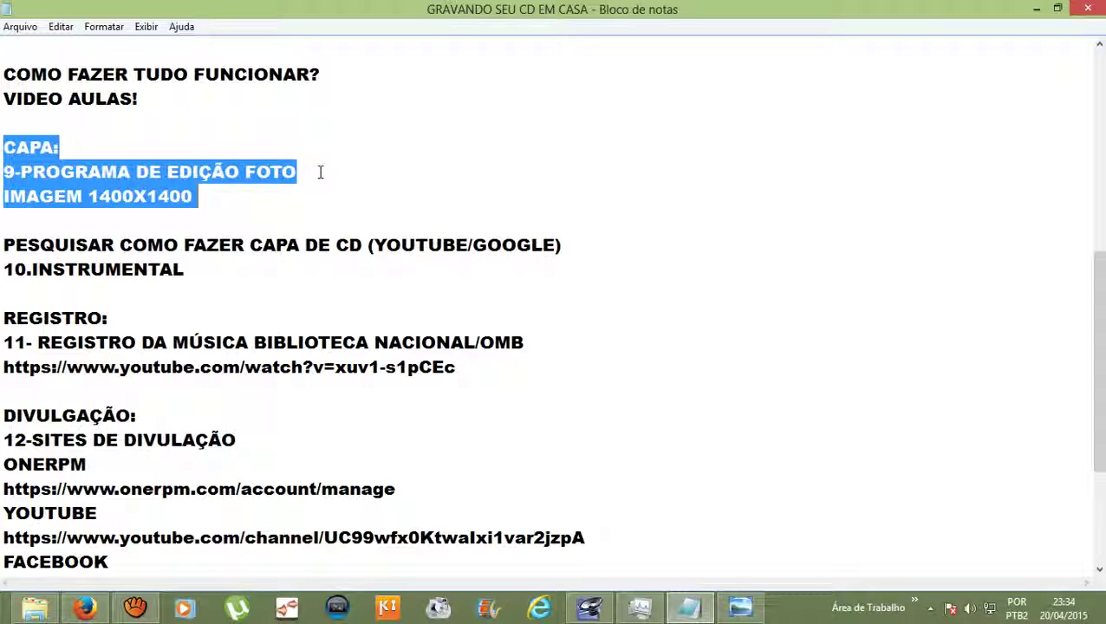
pyautogui.click(294, 186)
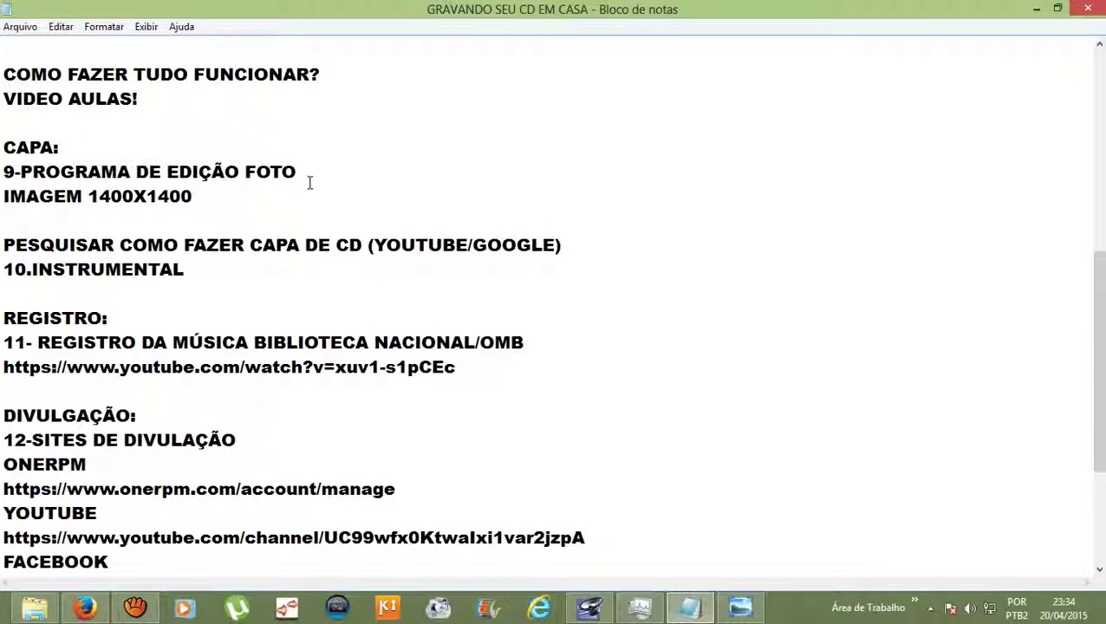
pyautogui.moveTo(247, 187); pyautogui.dragTo(1, 194)
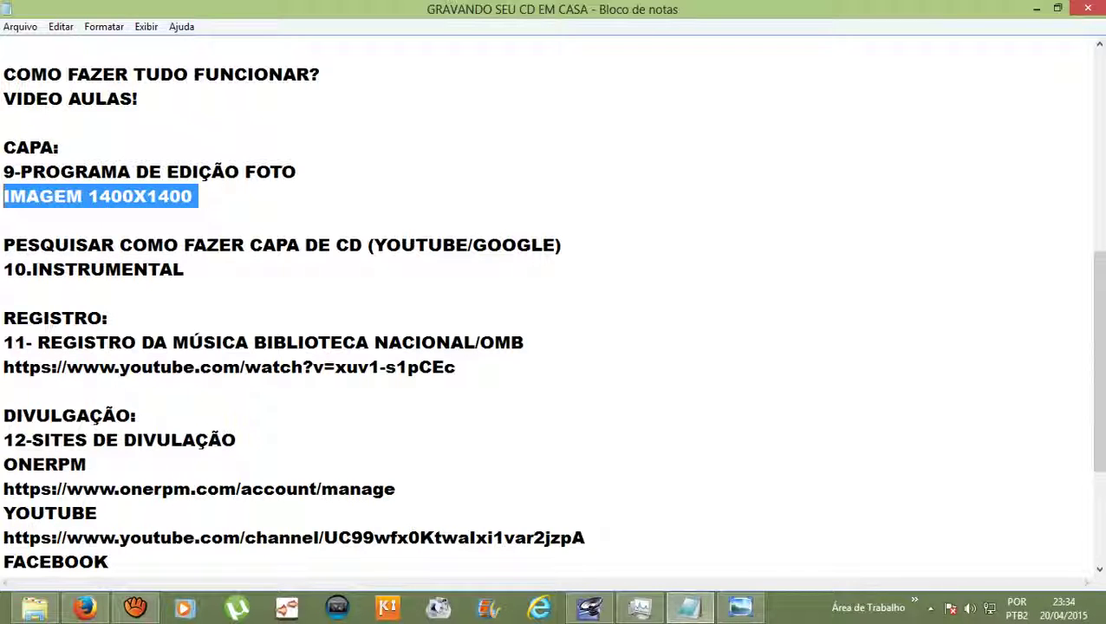
pyautogui.click(147, 204)
pyautogui.moveTo(88, 196); pyautogui.dragTo(194, 196)
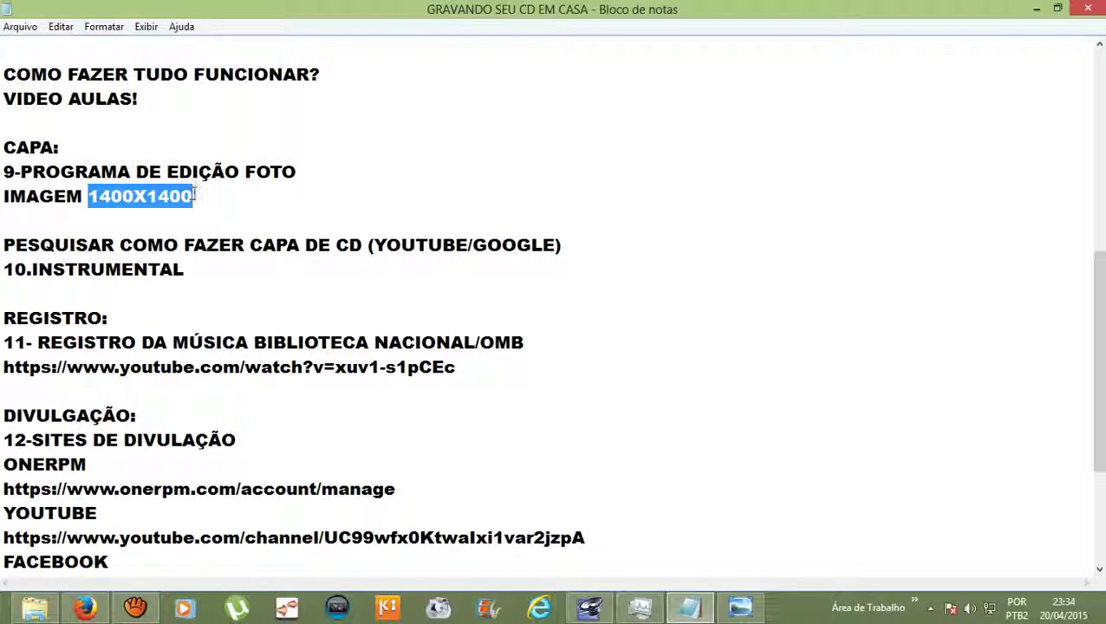
# Switch to Firefox and search YouTube for "como fazer capa de cd" from the music registration video page.
pyautogui.click(84, 608)
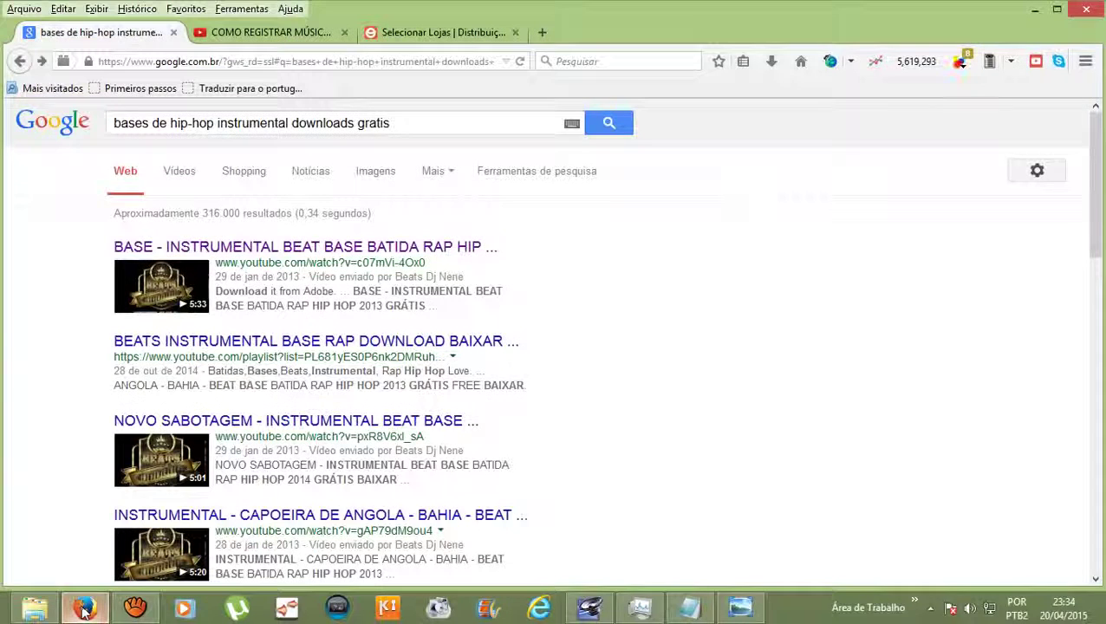
pyautogui.click(276, 34)
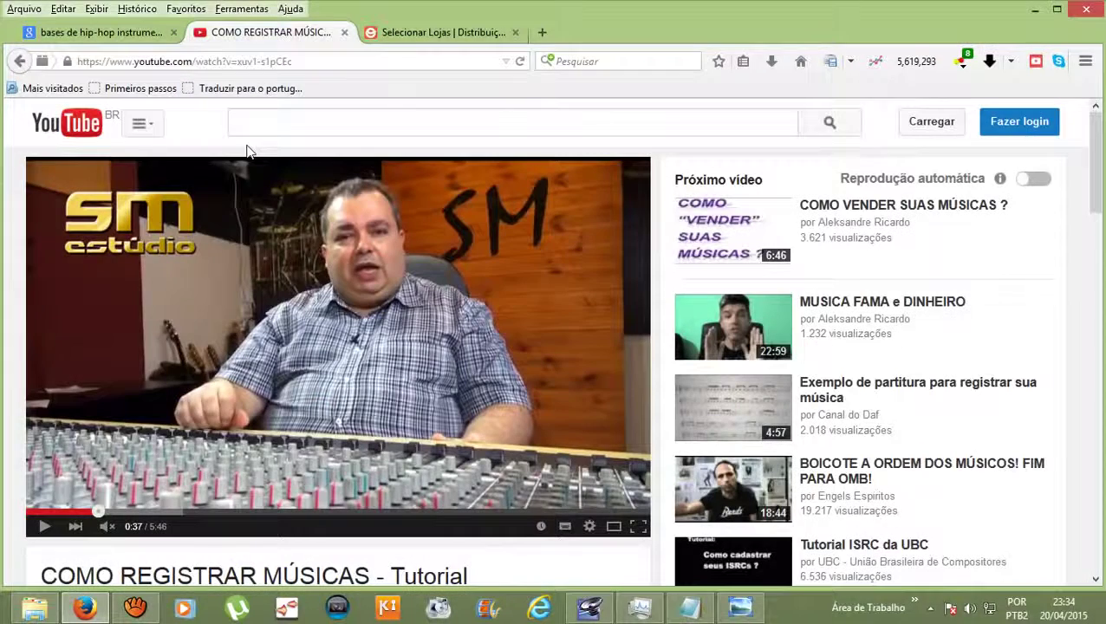
pyautogui.click(274, 128)
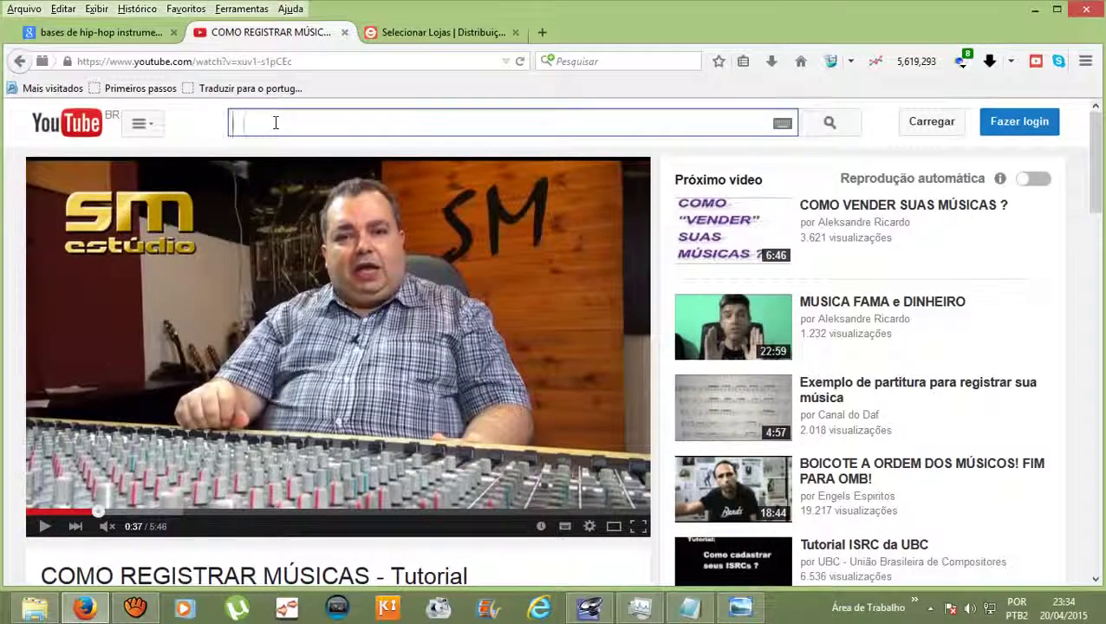
pyautogui.write('como faze')
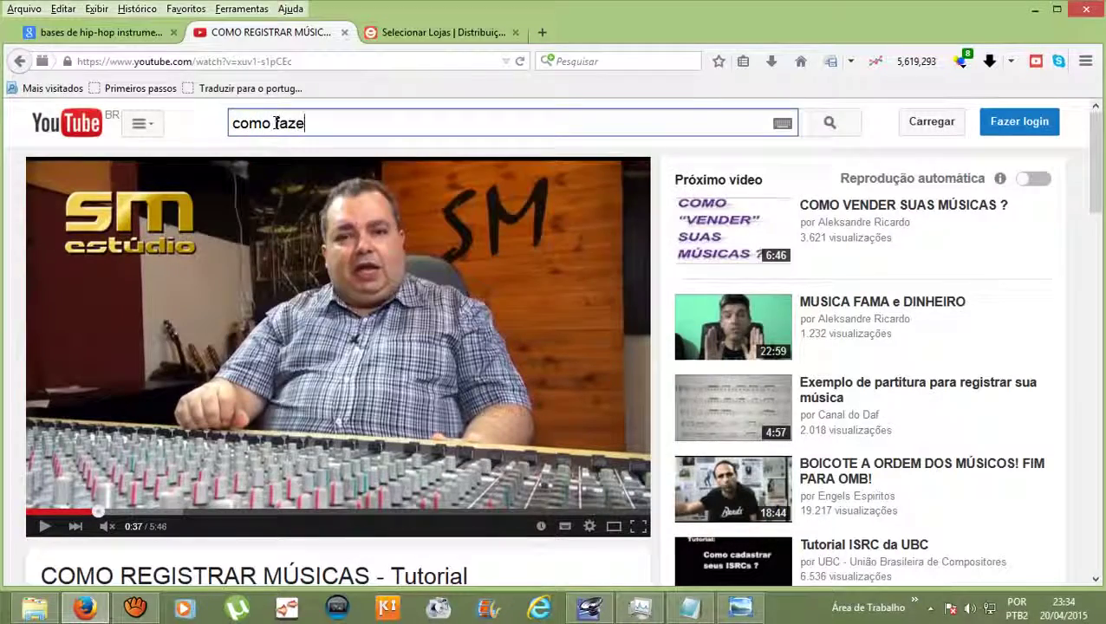
pyautogui.write('r capa de')
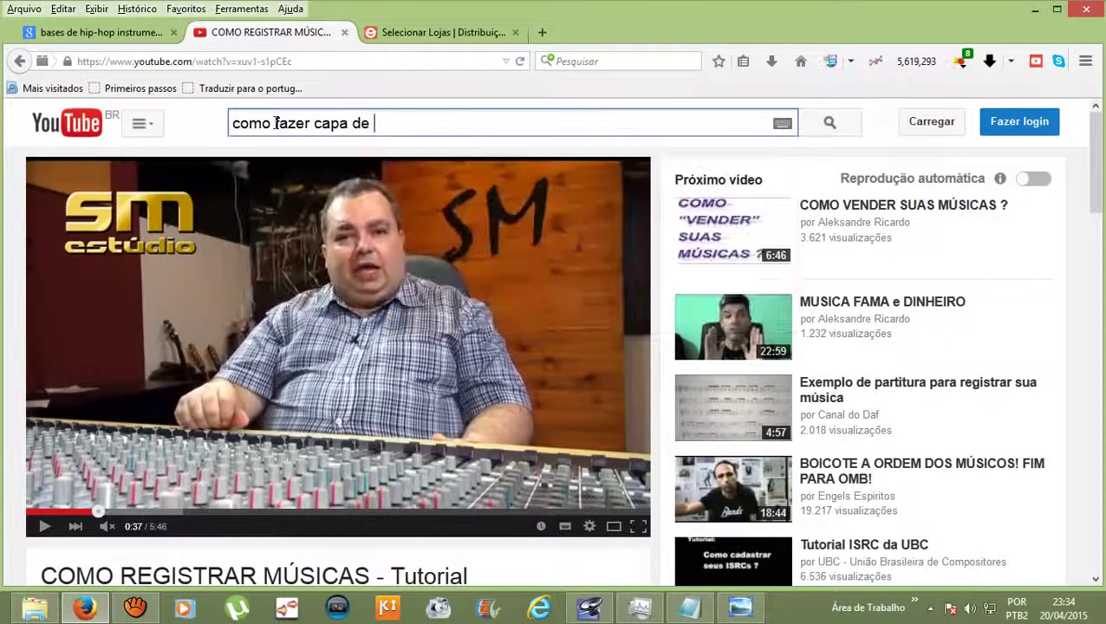
pyautogui.write(' cd')
pyautogui.press('Return')
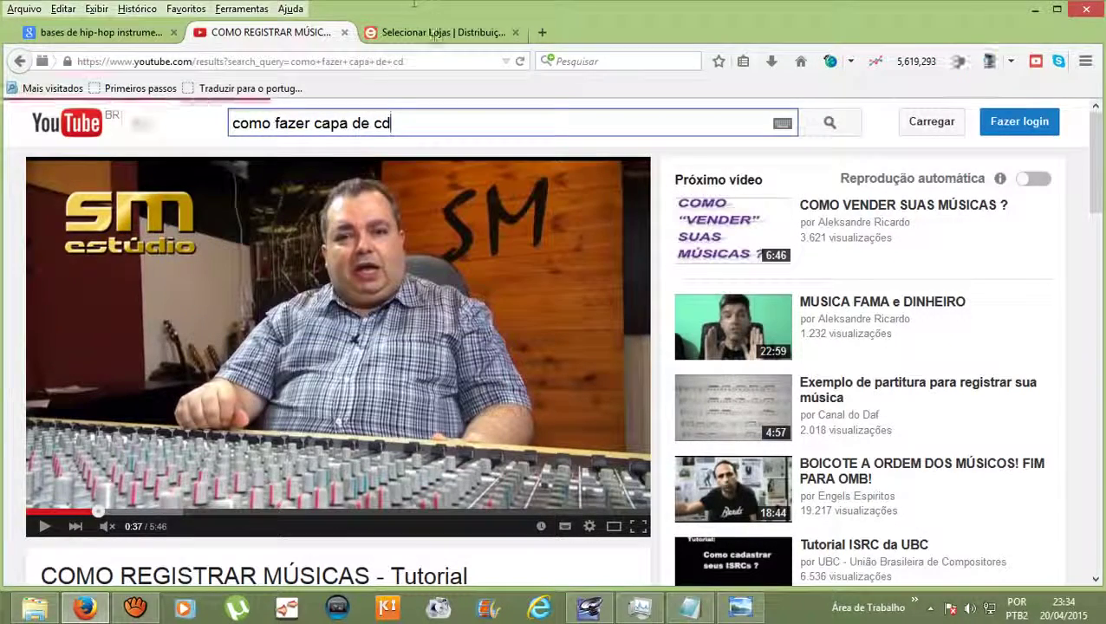
pyautogui.click(510, 38)
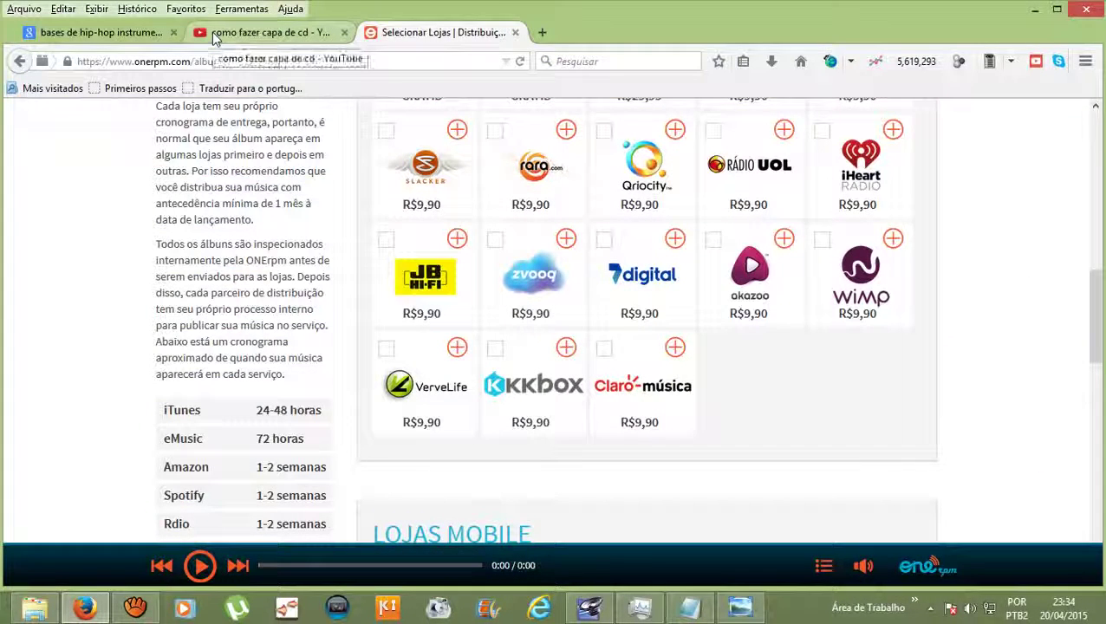
pyautogui.click(260, 36)
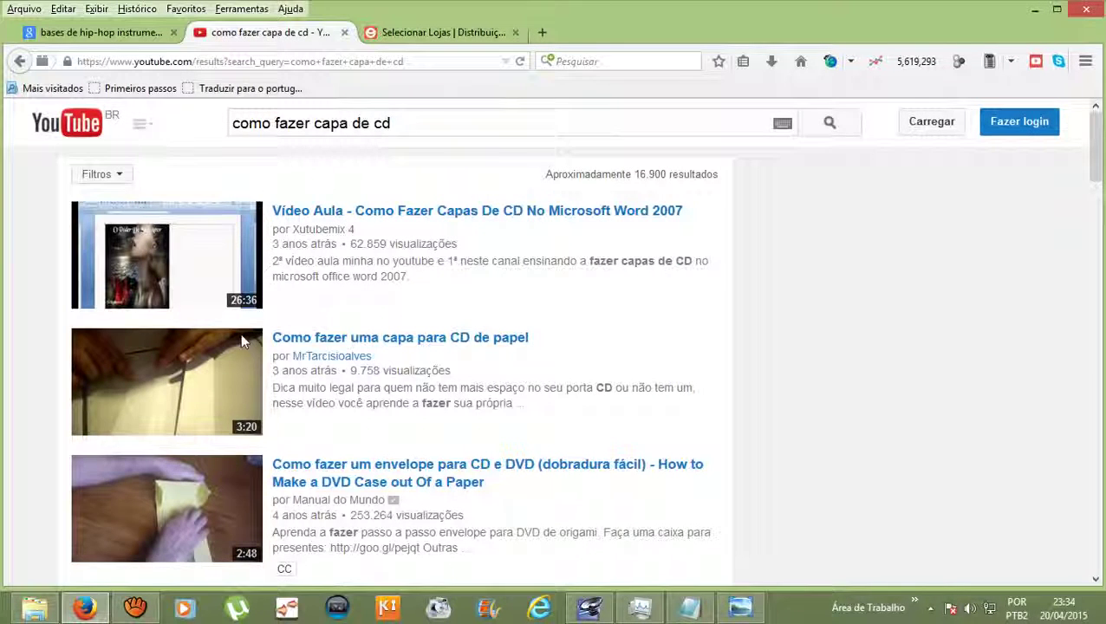
# Look through the YouTube results for CD cover tutorials, including those using Word, Photoshop and PhotoScape.
pyautogui.scroll(-3, 76, 345)
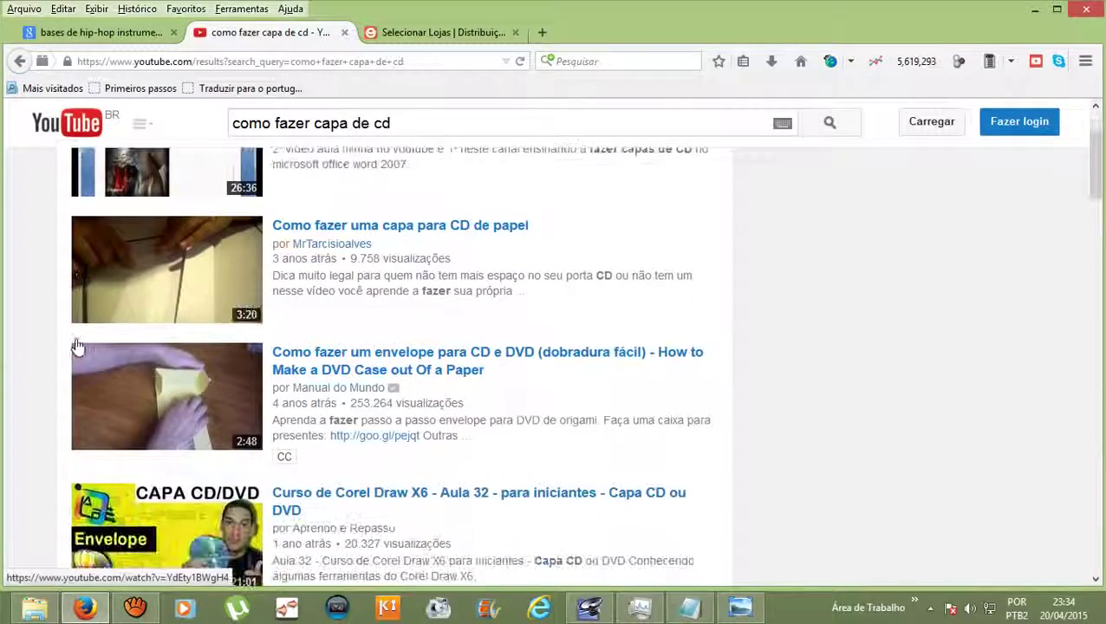
pyautogui.scroll(3, 75, 349)
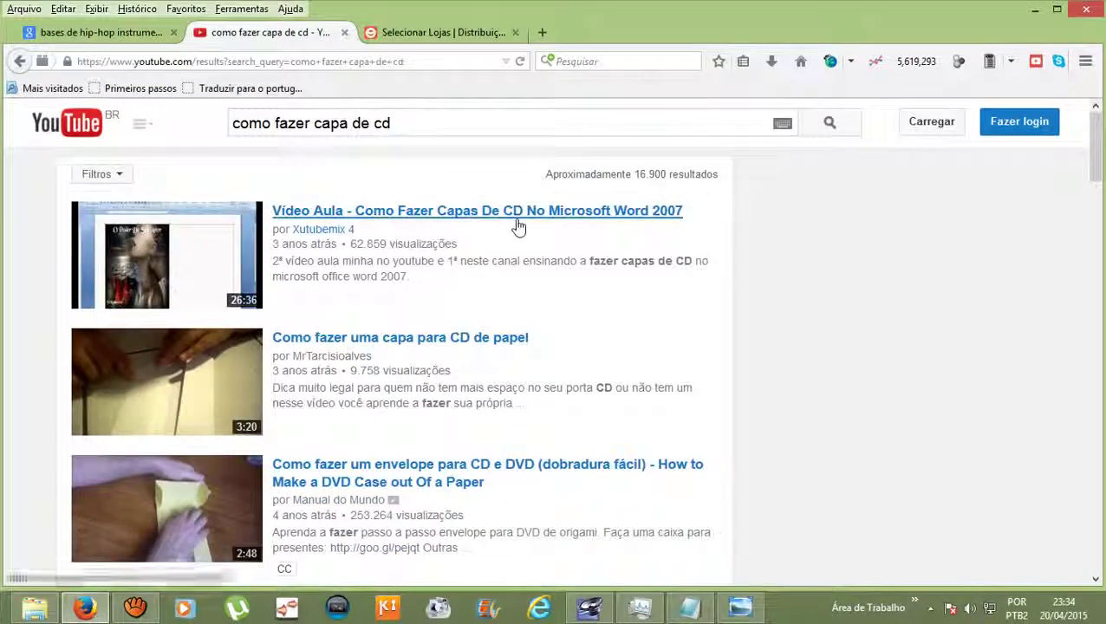
pyautogui.scroll(-6, 434, 383)
pyautogui.scroll(-9, 436, 383)
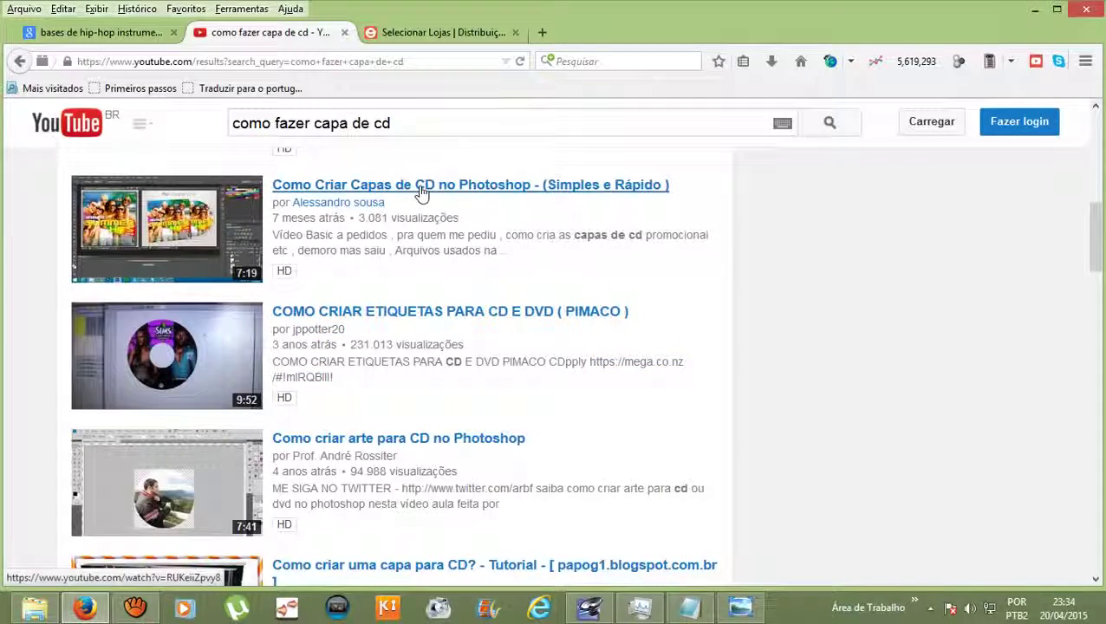
pyautogui.scroll(-1, 351, 454)
pyautogui.scroll(-8, 351, 454)
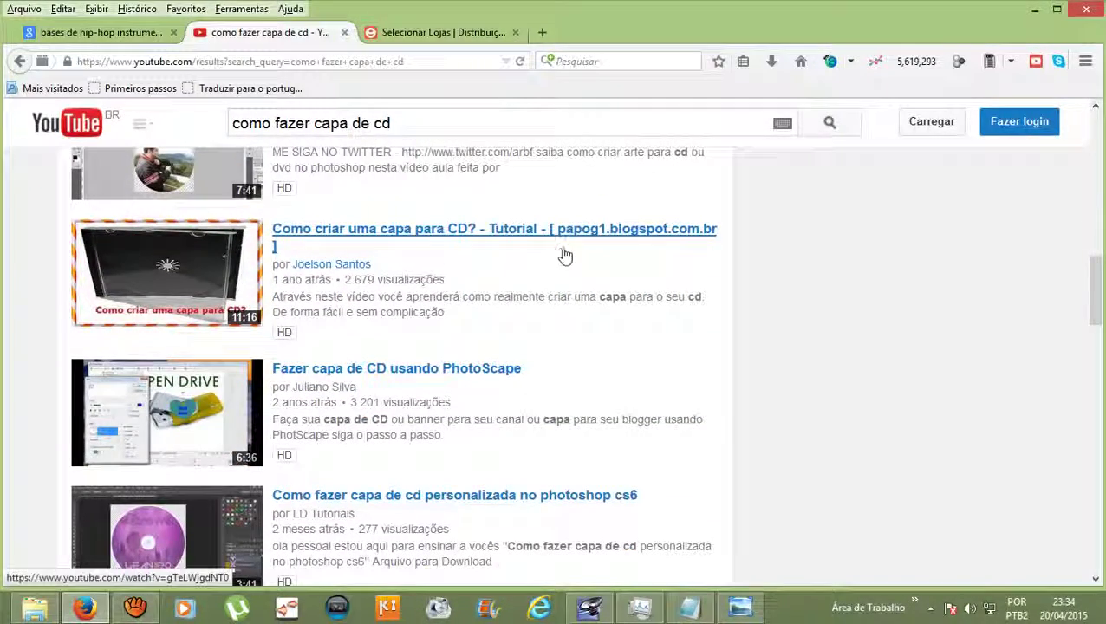
pyautogui.click(299, 388)
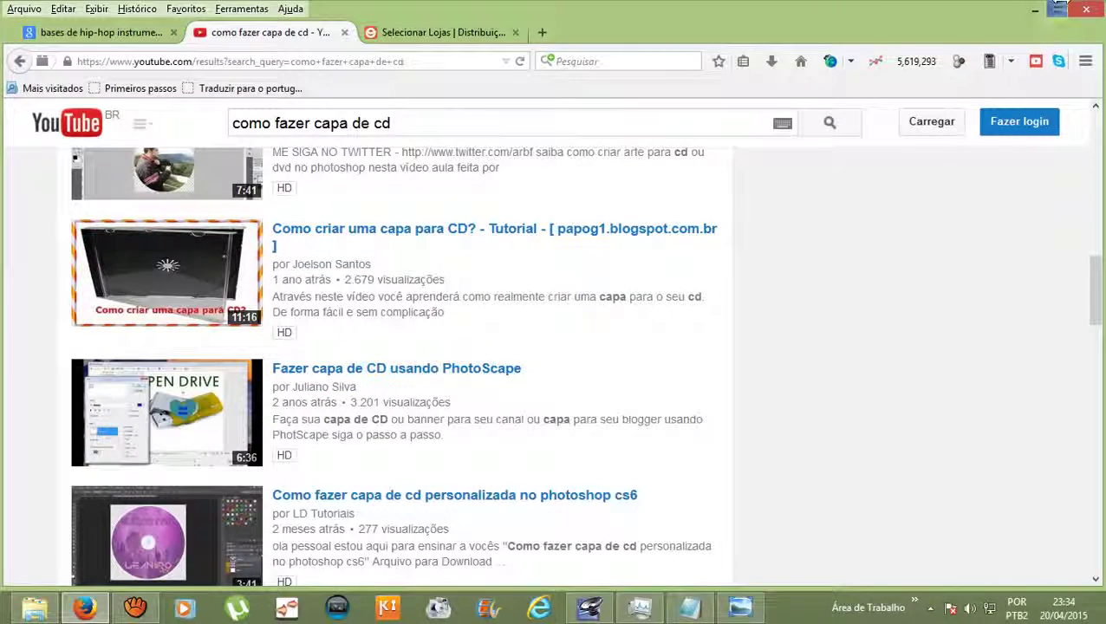
# Minimize the browser, Notepad and Adobe Audition windows and switch to Sony Vegas Pro 8.0.
pyautogui.click(1036, 10)
pyautogui.click(1037, 9)
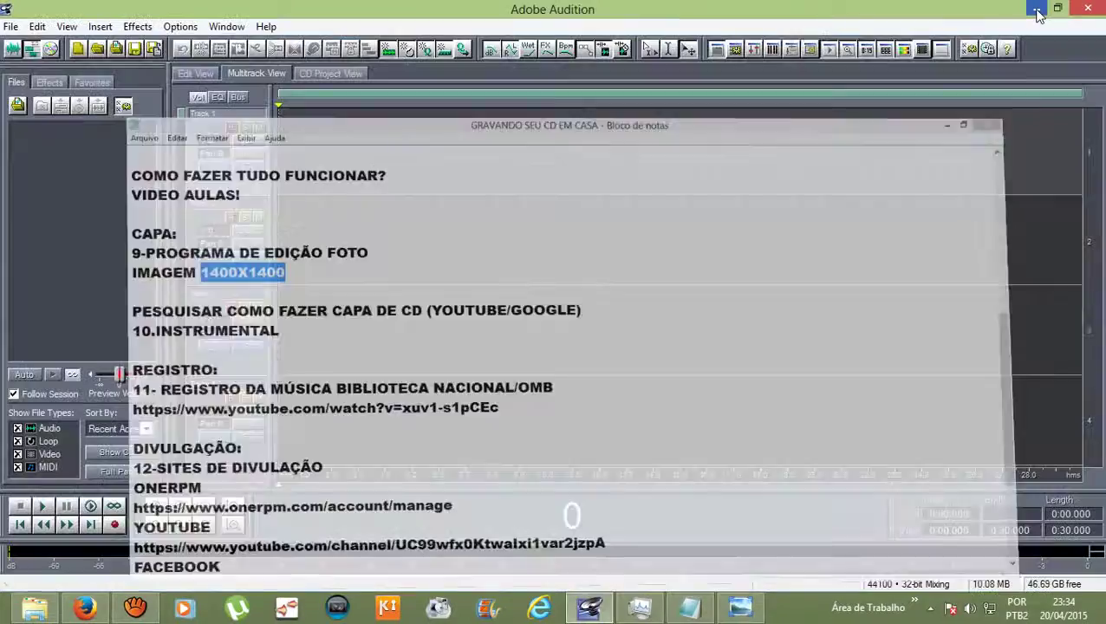
pyautogui.click(1037, 9)
pyautogui.click(1037, 9)
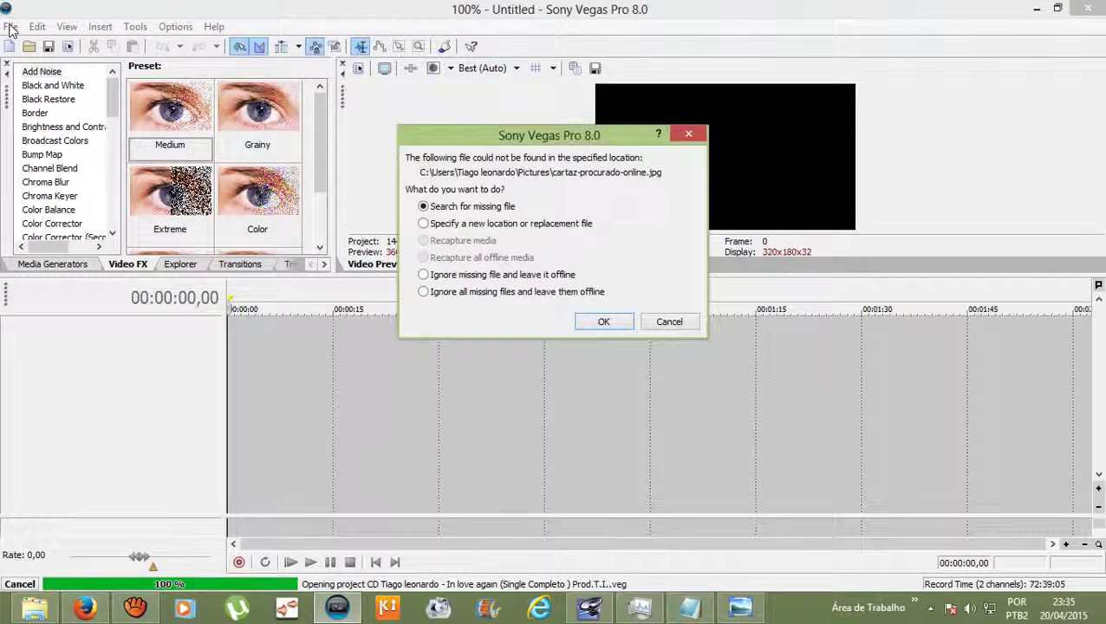
pyautogui.click(669, 321)
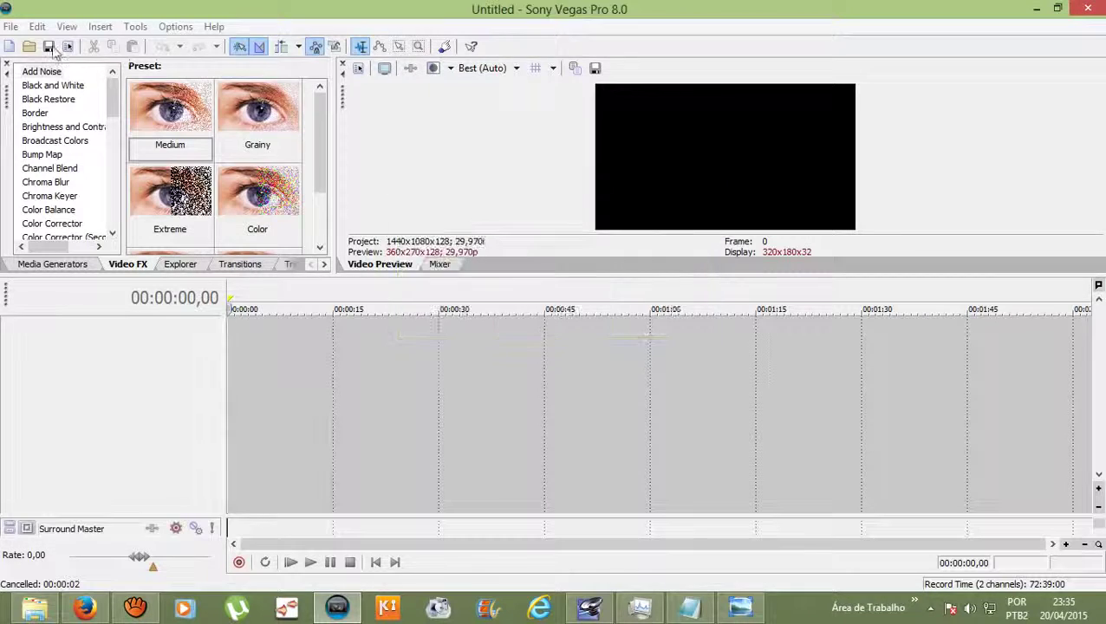
pyautogui.click(10, 26)
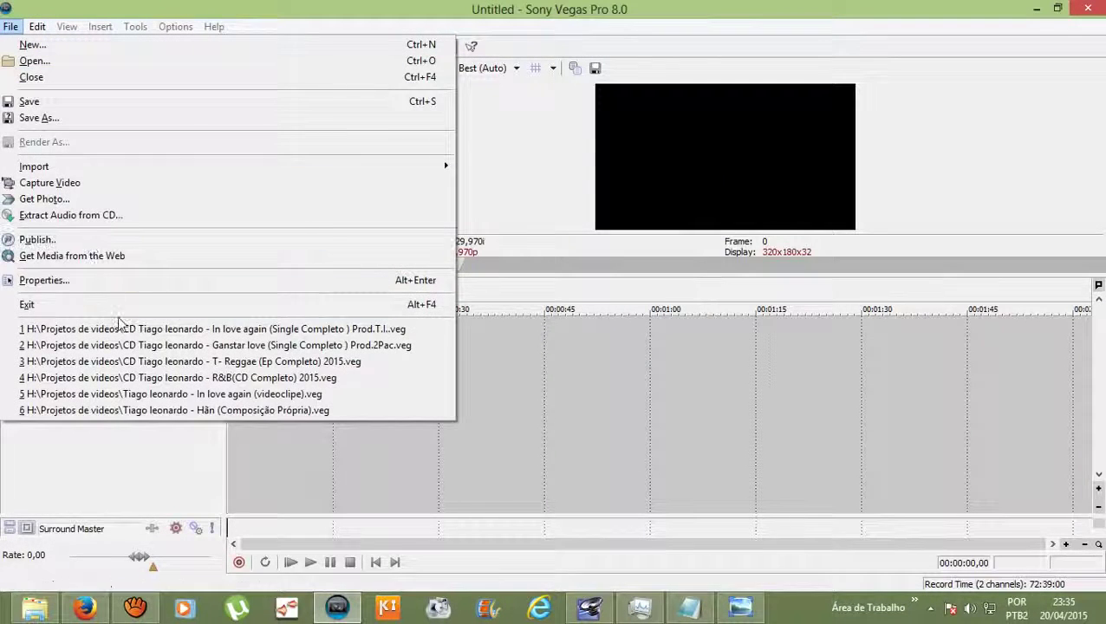
pyautogui.click(138, 378)
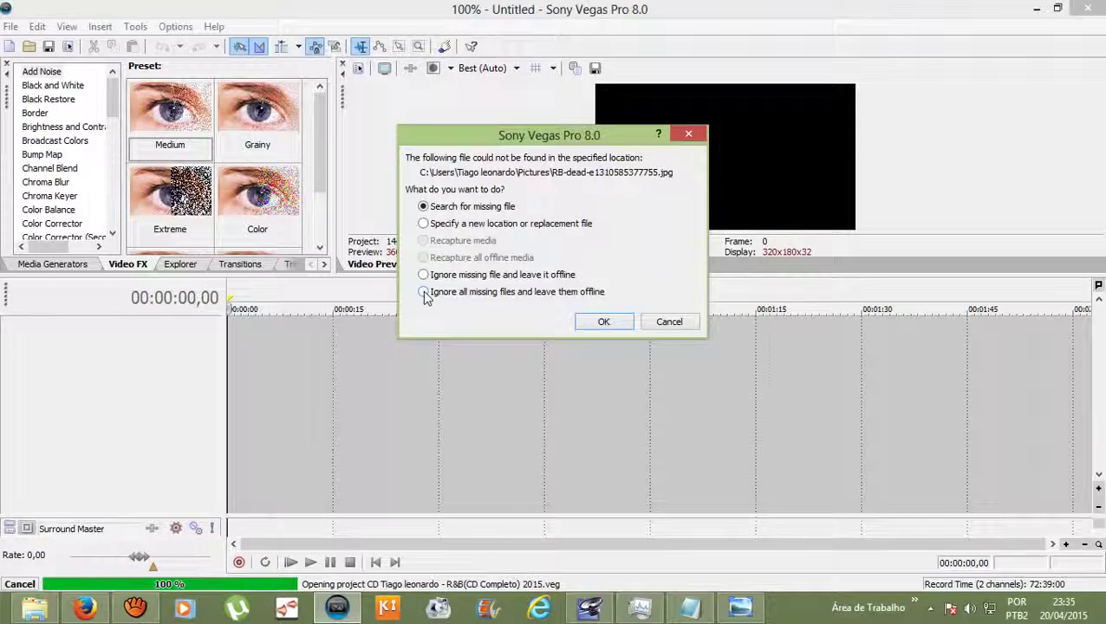
pyautogui.click(688, 134)
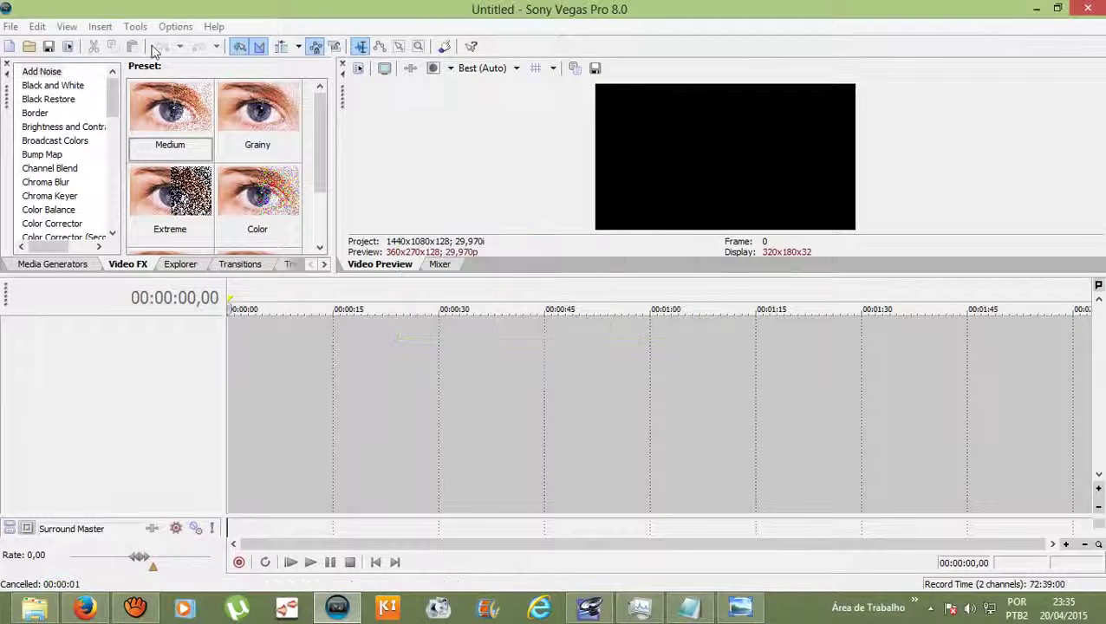
# Open the recent "In love again (Single Completo)" project, ignoring all missing files and leaving them offline.
pyautogui.click(11, 26)
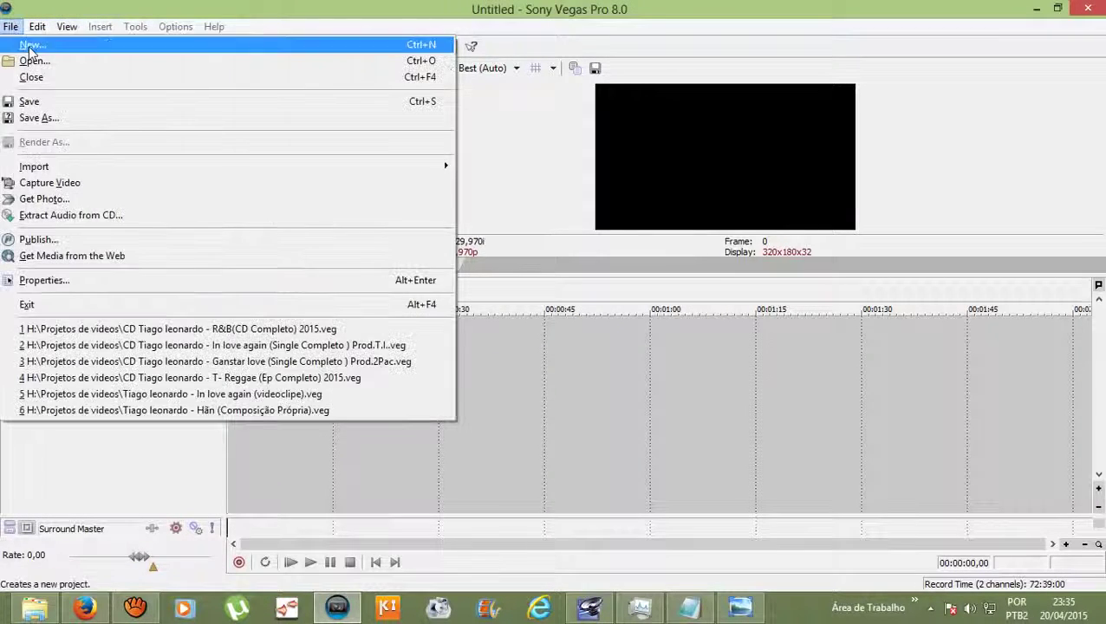
pyautogui.click(283, 346)
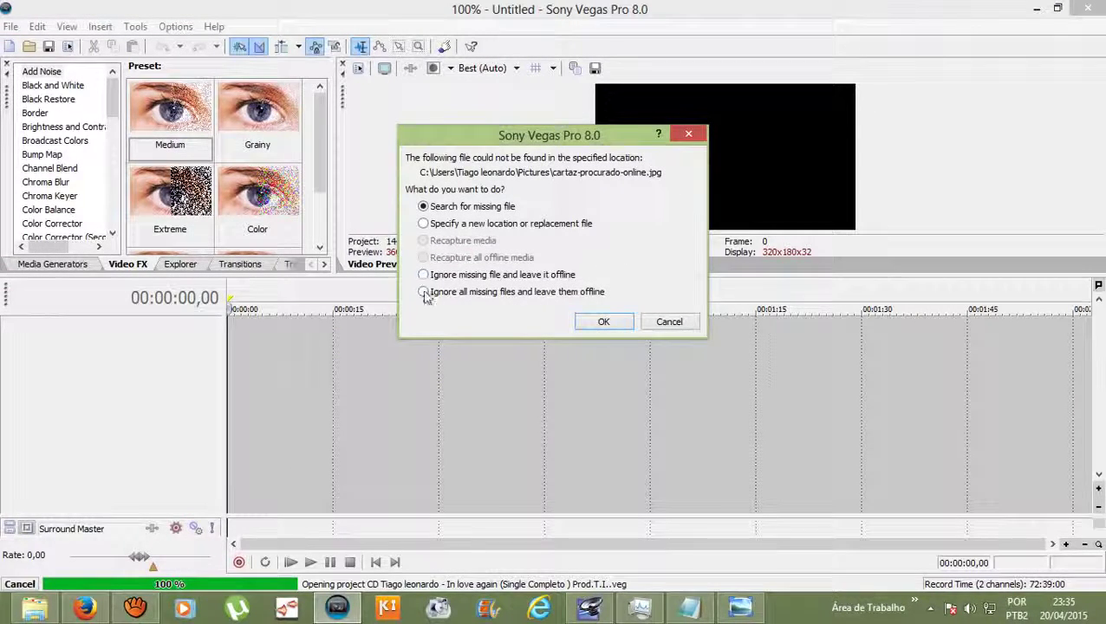
pyautogui.click(601, 322)
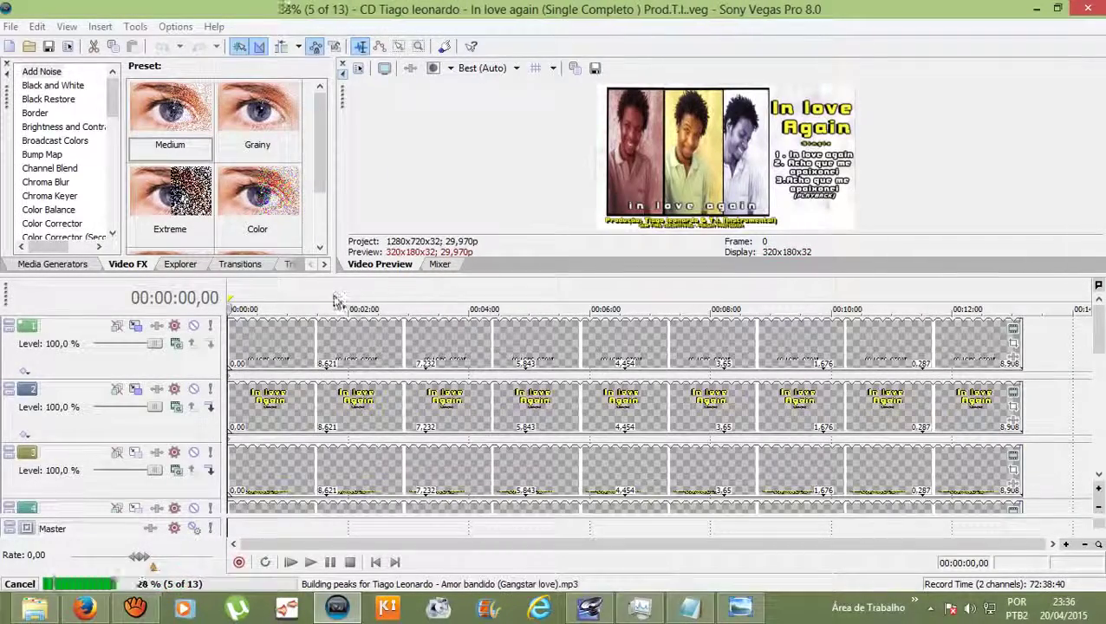
# Enlarge the video preview to examine the single's cover, then shrink it and review the project's tracks down to track 9.
pyautogui.moveTo(351, 277); pyautogui.dragTo(358, 425)
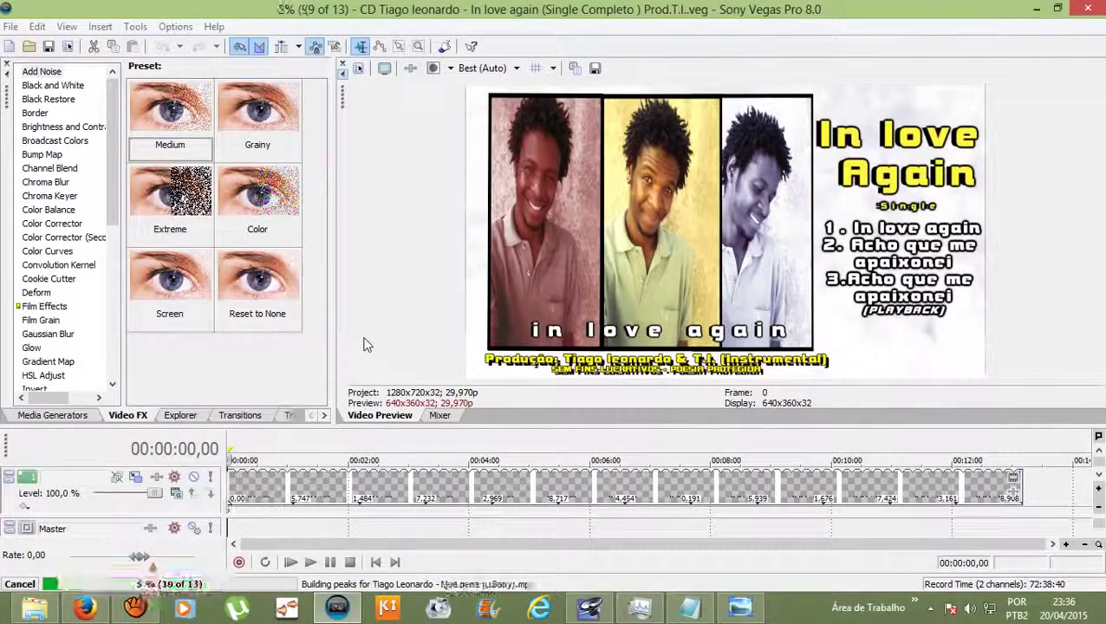
pyautogui.click(393, 451)
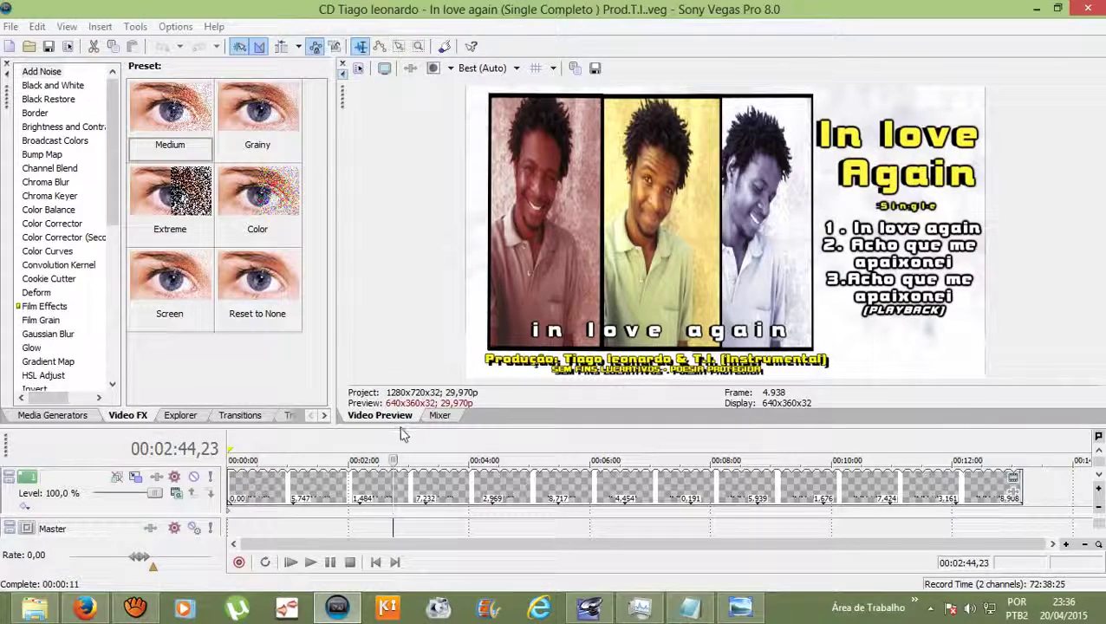
pyautogui.moveTo(403, 431); pyautogui.dragTo(406, 165)
pyautogui.moveTo(1097, 276); pyautogui.dragTo(1098, 407)
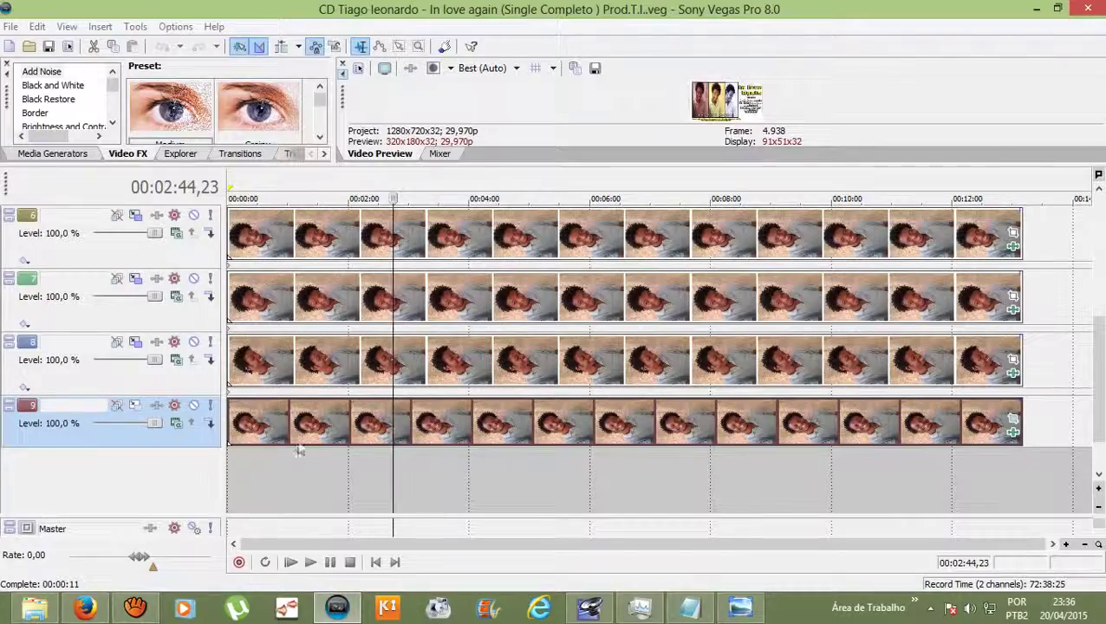
pyautogui.moveTo(1097, 386); pyautogui.dragTo(1097, 260)
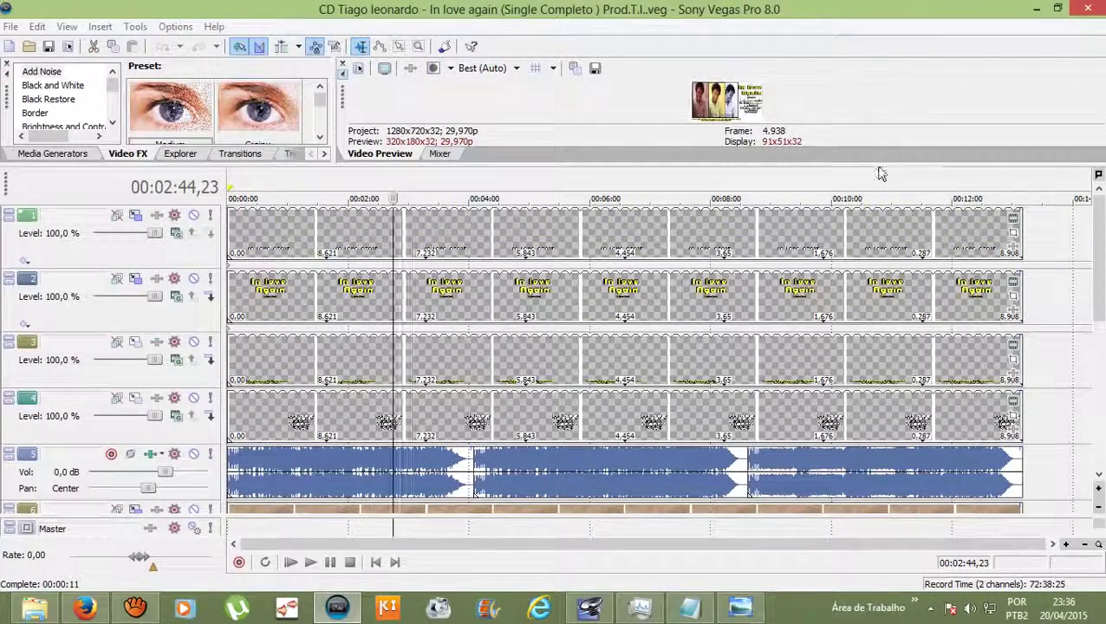
# Select the events on tracks 1, 2 and 3 in turn to show the cover's layers, then enlarge the video preview to view the cover.
pyautogui.moveTo(884, 166); pyautogui.dragTo(893, 250)
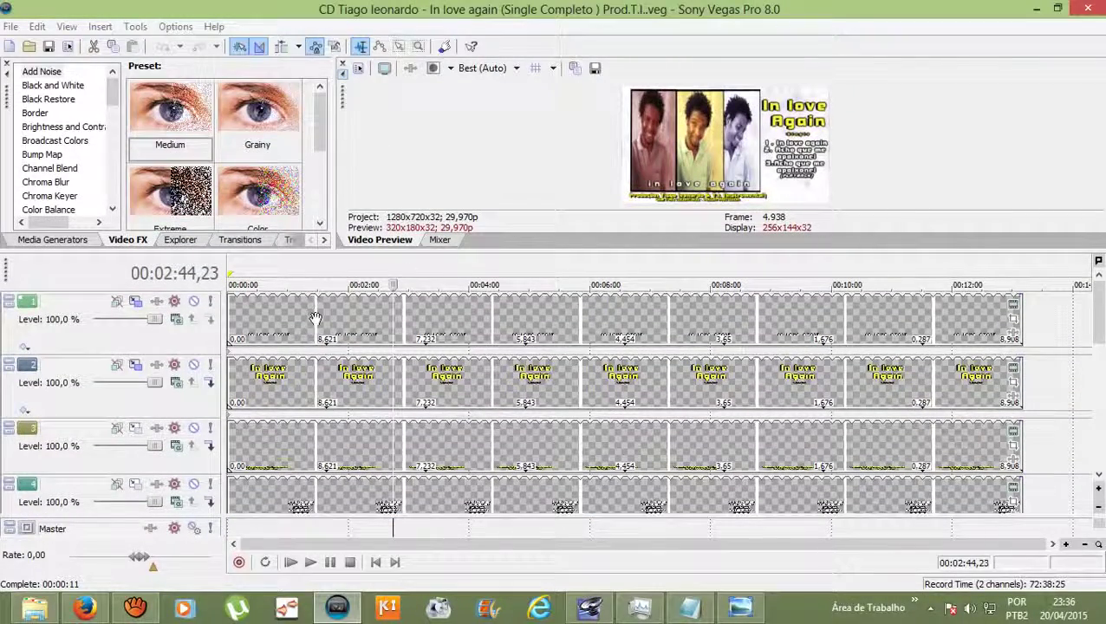
pyautogui.click(314, 317)
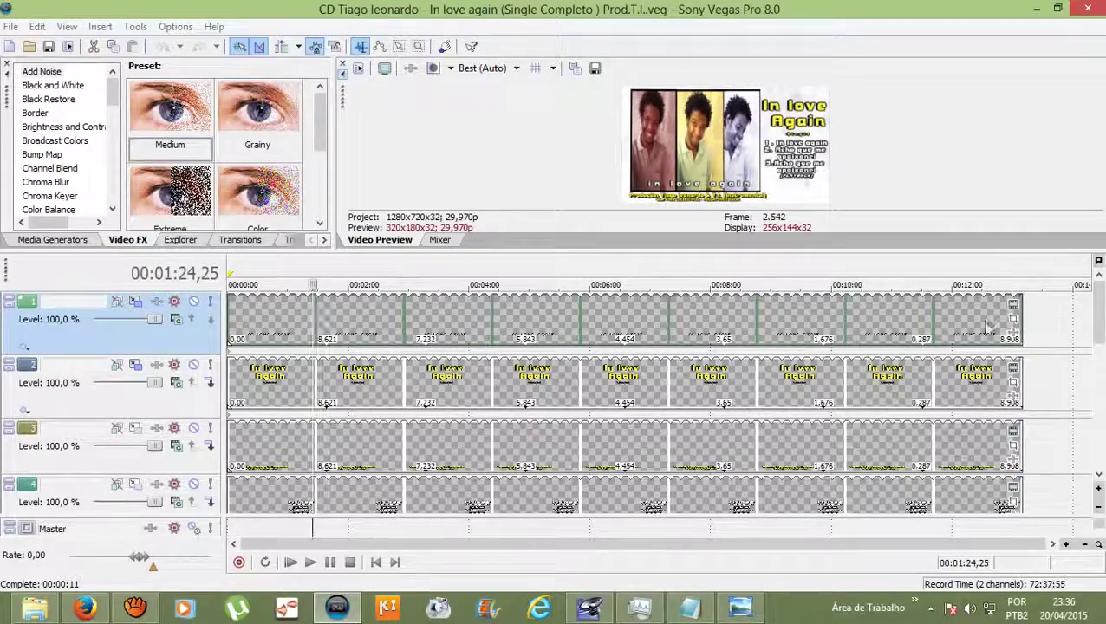
pyautogui.click(380, 400)
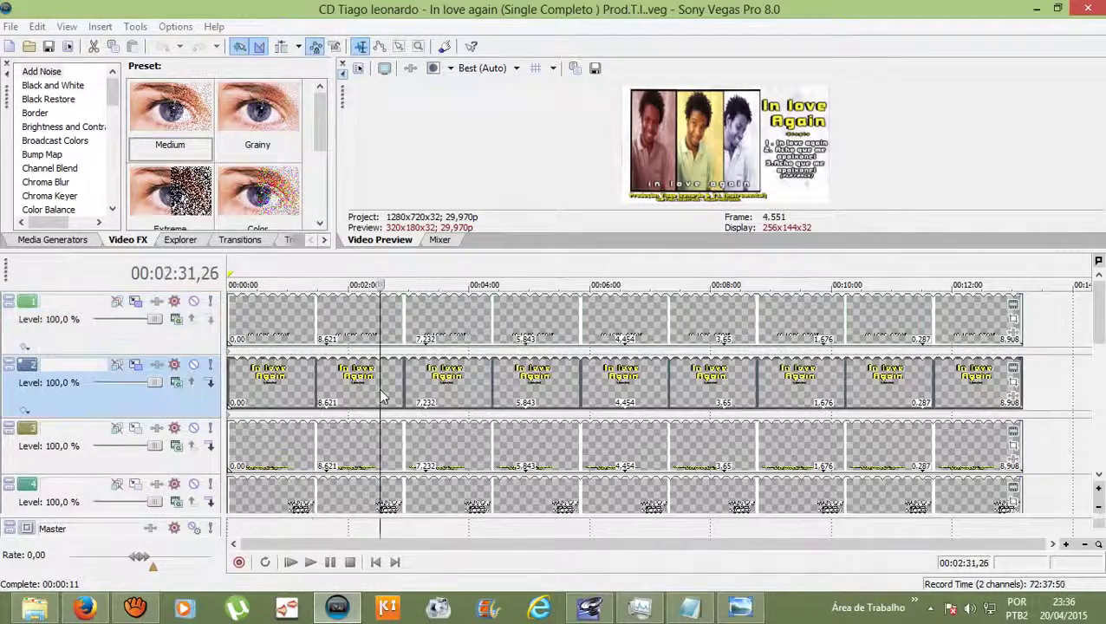
pyautogui.click(964, 425)
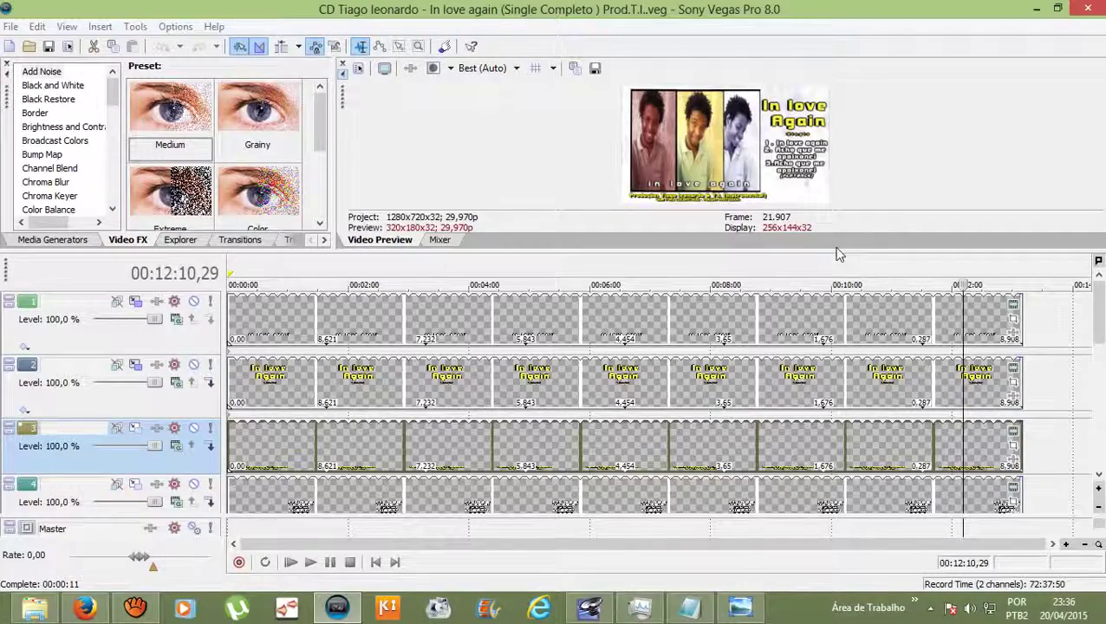
pyautogui.moveTo(836, 257); pyautogui.dragTo(841, 512)
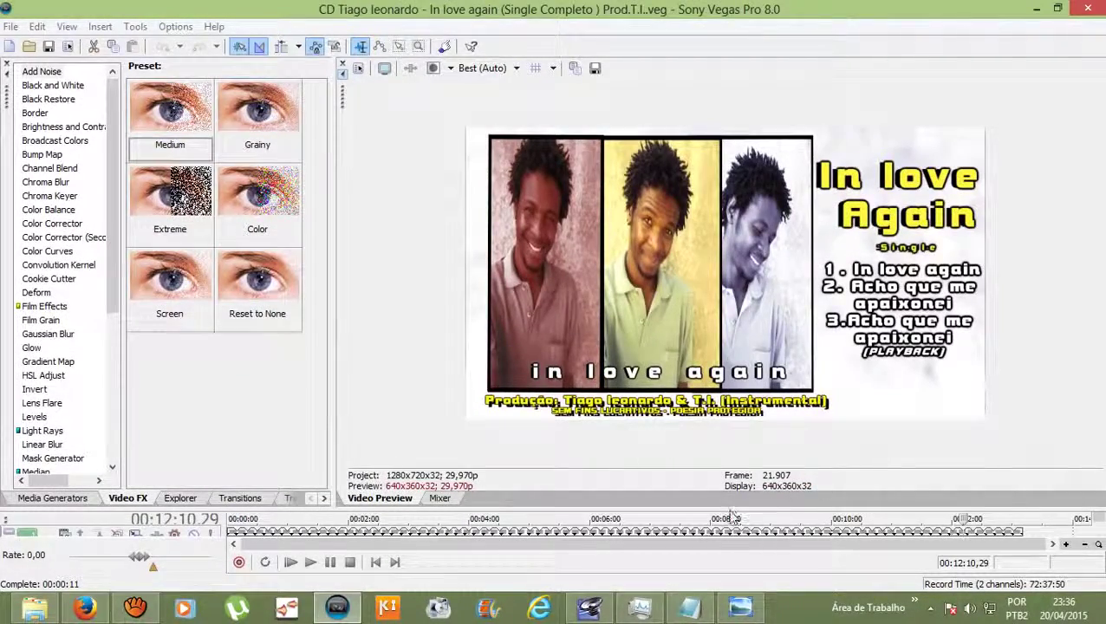
# Shrink the video preview, move the playback position to about 00:03:23 and look over the single's cover tracks.
pyautogui.moveTo(733, 517); pyautogui.dragTo(756, 247)
pyautogui.click(431, 269)
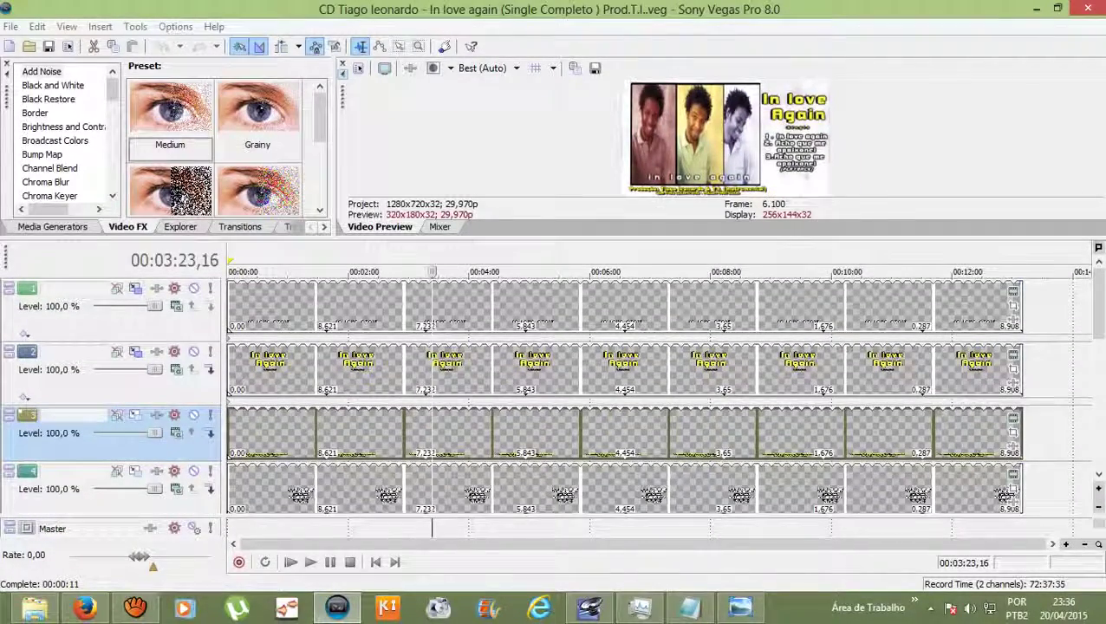
pyautogui.scroll(-5, 5, 382)
pyautogui.scroll(5, 5, 382)
pyautogui.click(11, 26)
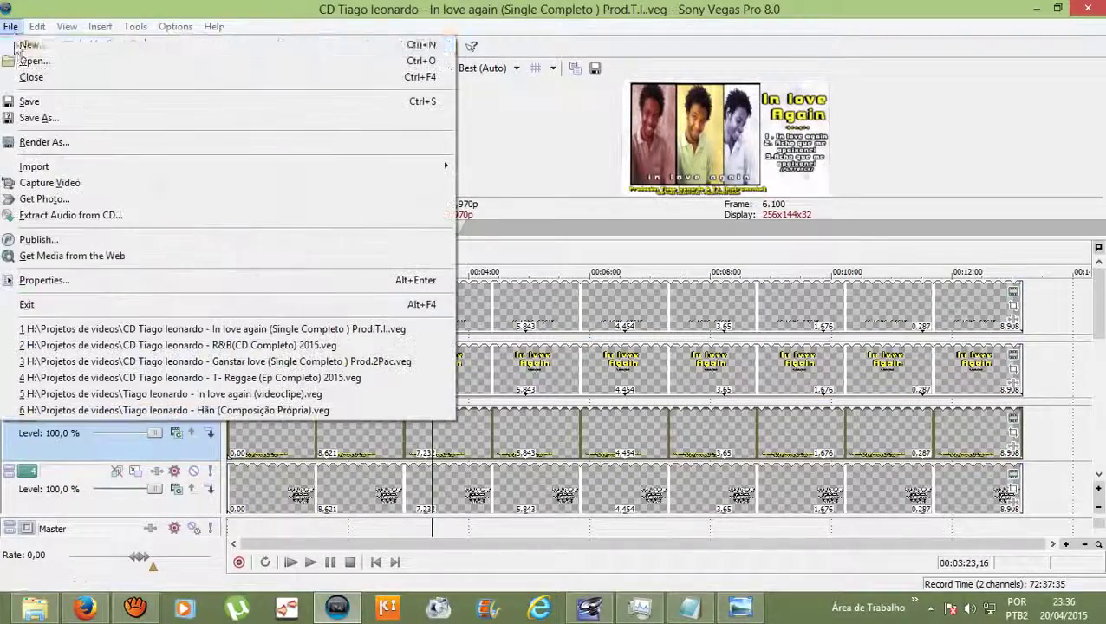
pyautogui.click(156, 345)
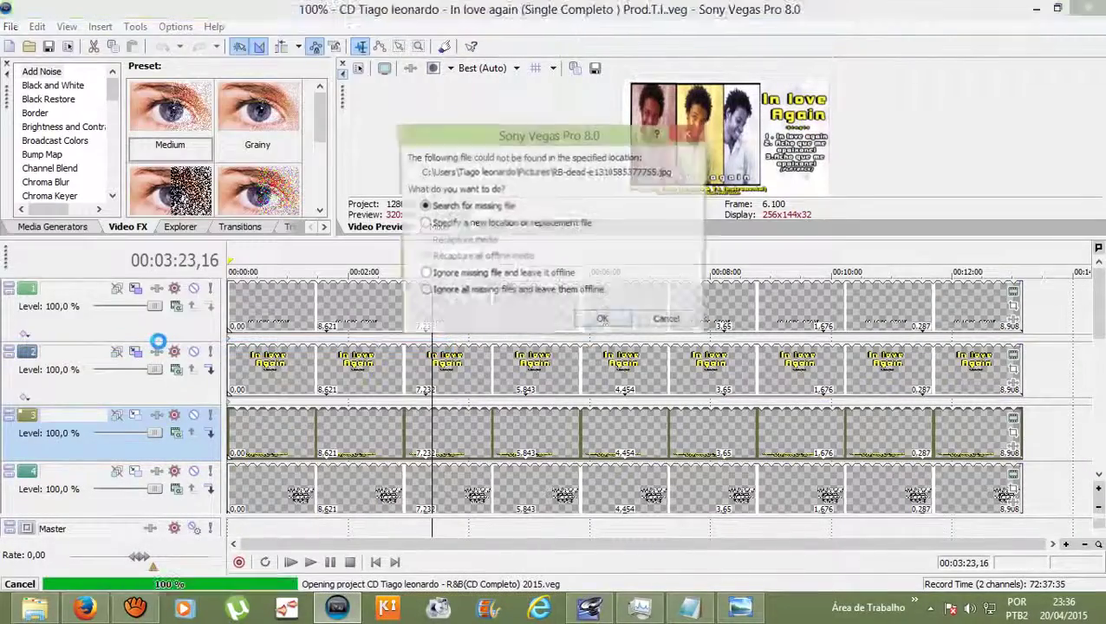
pyautogui.click(688, 133)
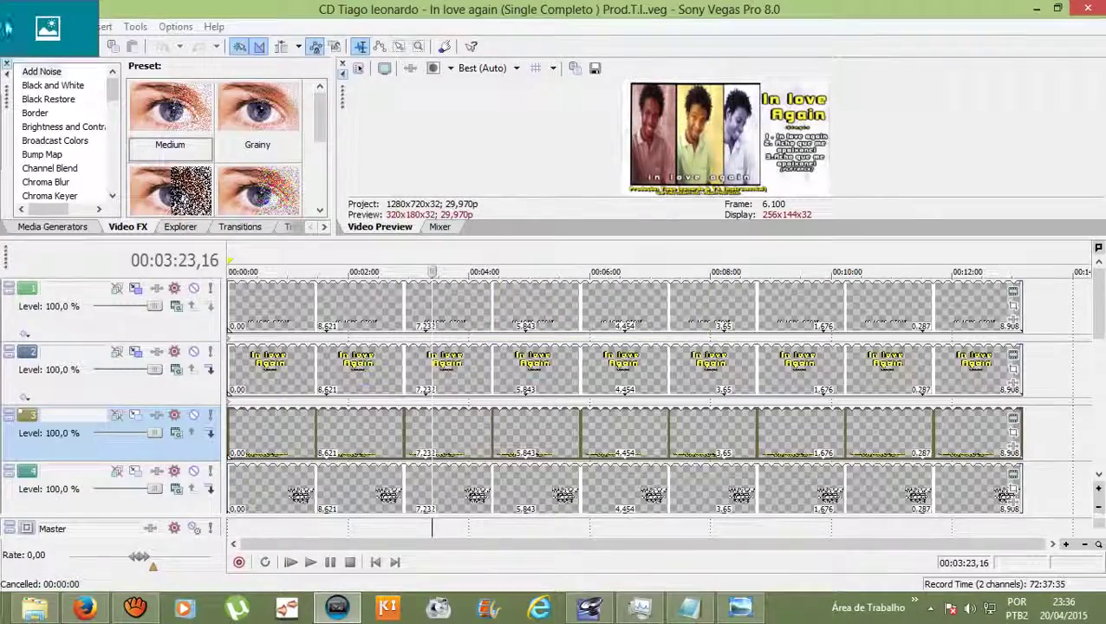
# Open the recent "T- Reggae (Ep Completo) 2015" project and dismiss its missing file question.
pyautogui.click(11, 26)
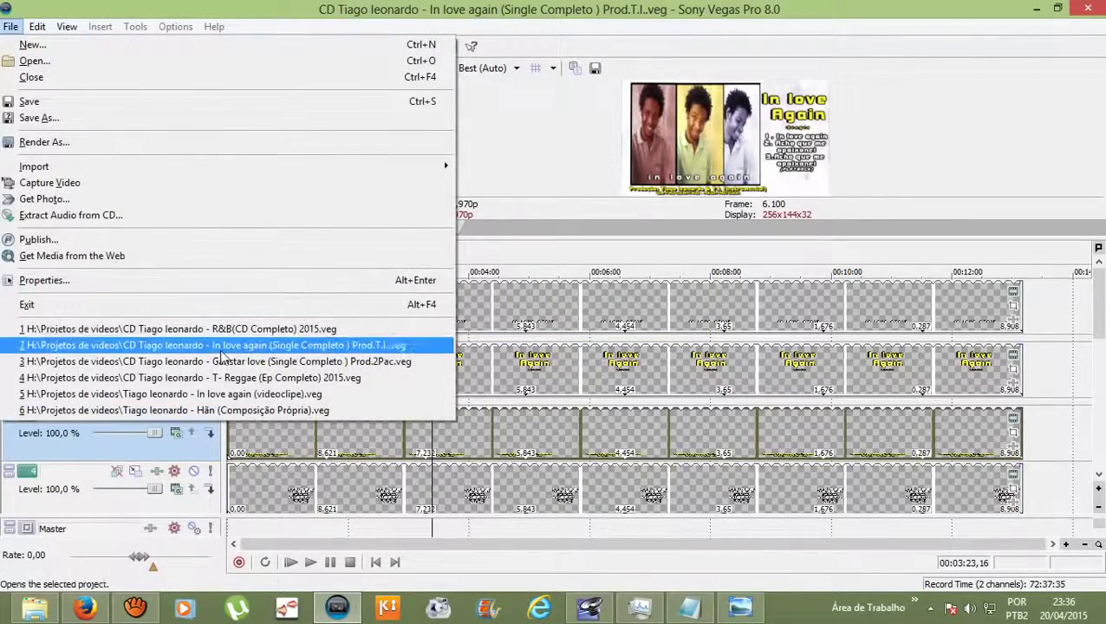
pyautogui.click(266, 378)
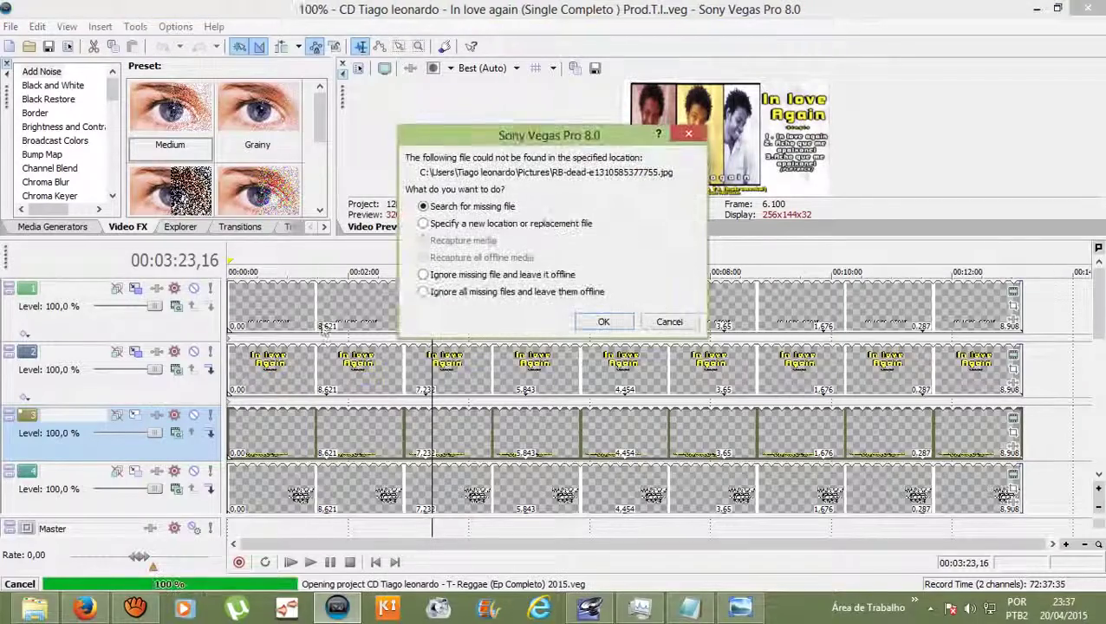
pyautogui.click(600, 322)
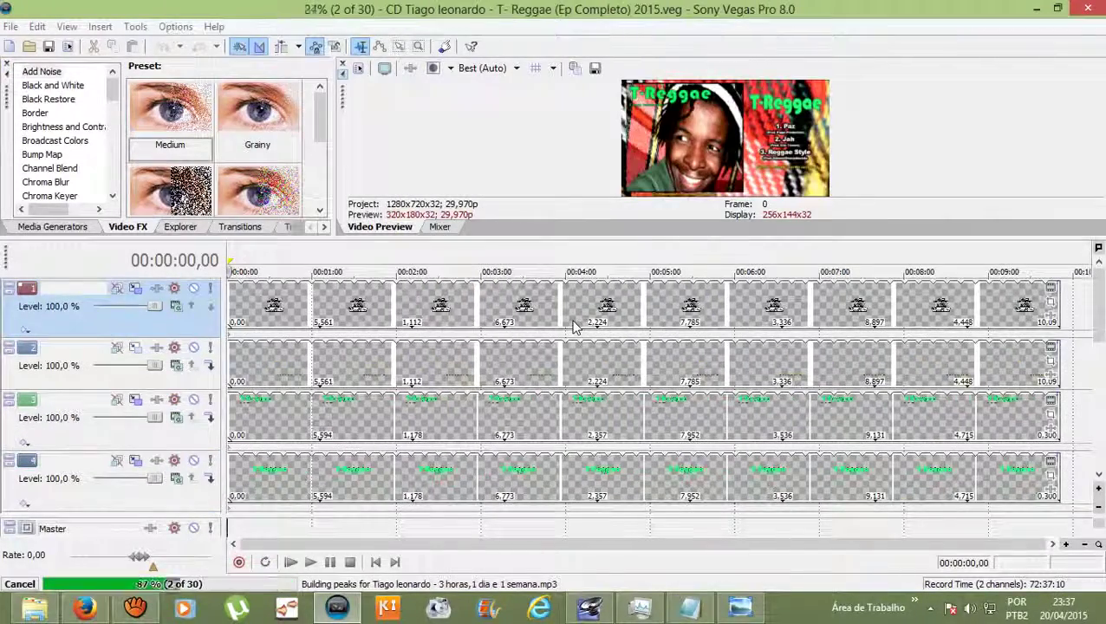
# Move the playback position to about 00:01:28, enlarge the video preview to view the T-Reggae cover, then shrink it.
pyautogui.click(351, 260)
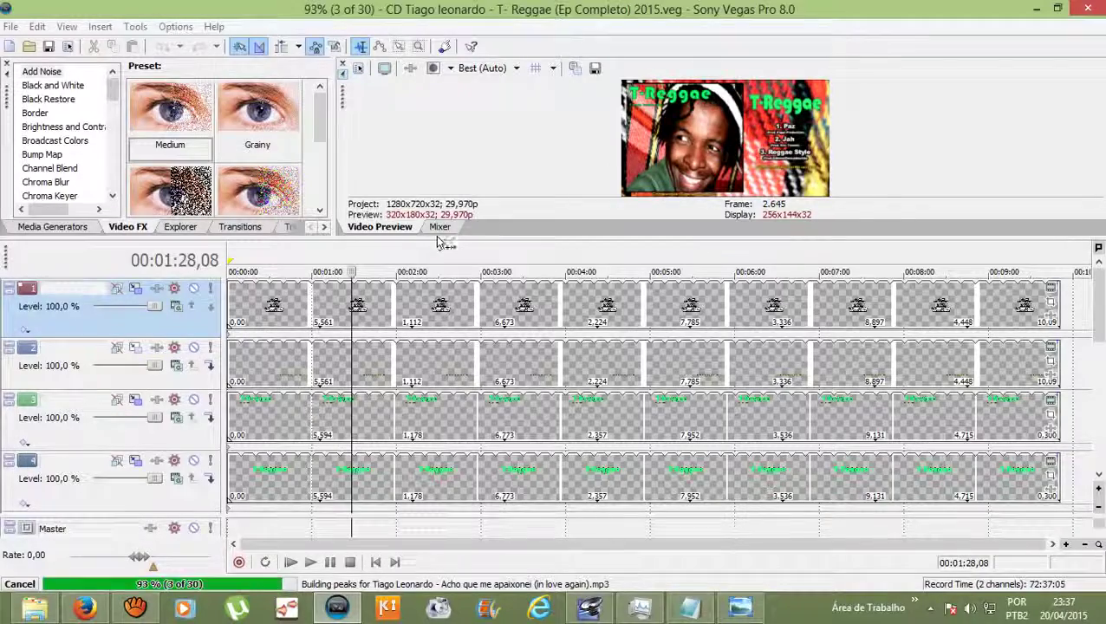
pyautogui.moveTo(440, 240); pyautogui.dragTo(549, 479)
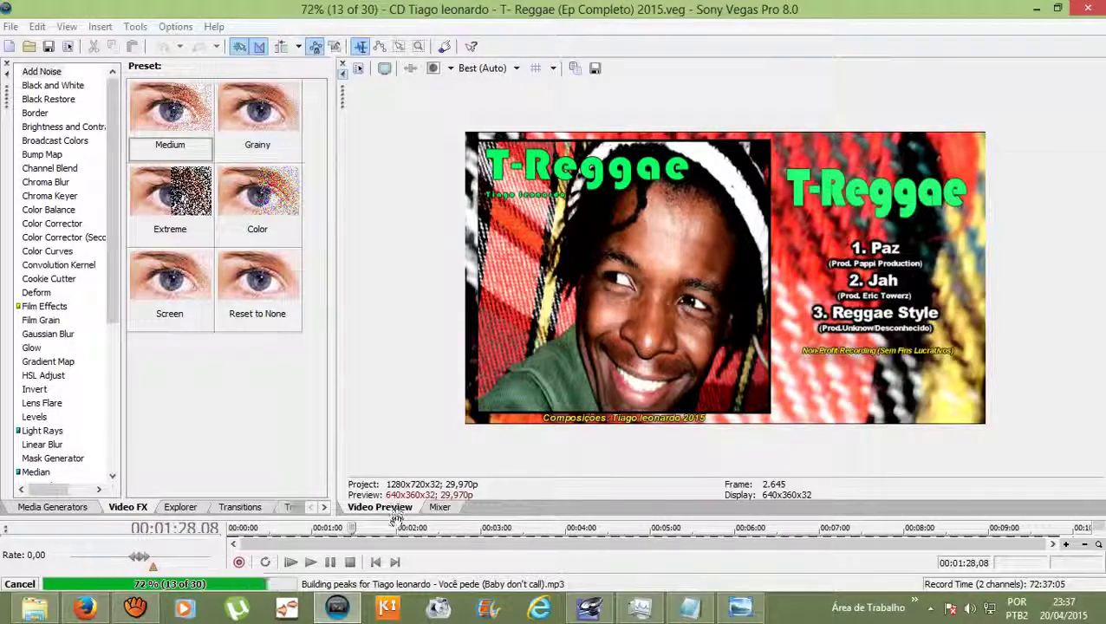
pyautogui.moveTo(396, 518); pyautogui.dragTo(396, 227)
# Mute tracks 9, 4, 1, 2 and 5 to leave only the front cover photo and its title.
pyautogui.moveTo(1094, 321); pyautogui.dragTo(1099, 423)
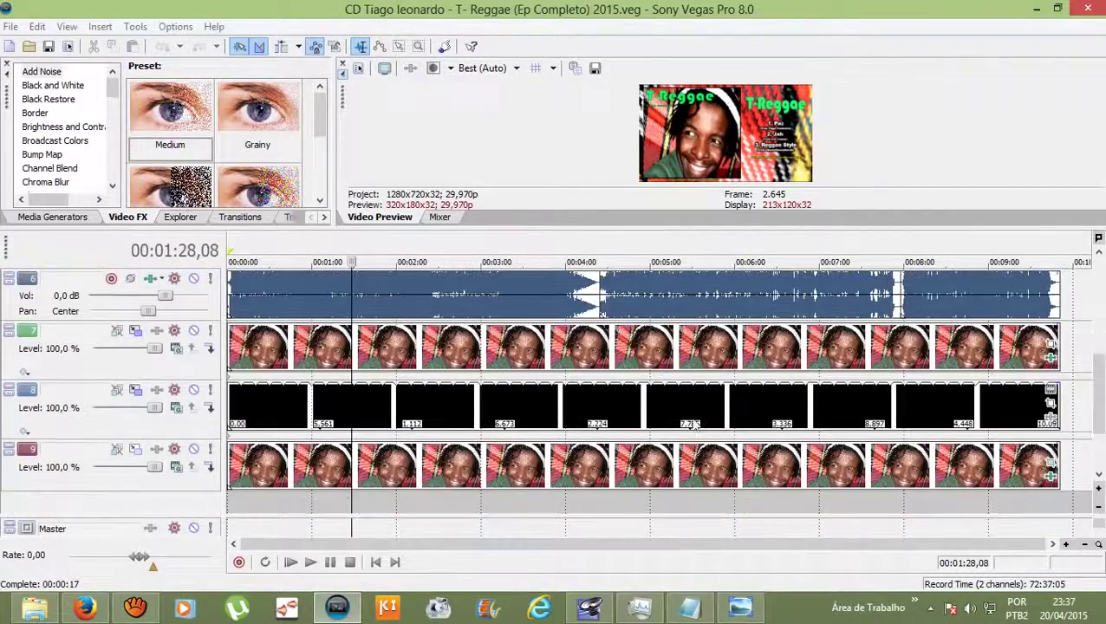
pyautogui.click(193, 450)
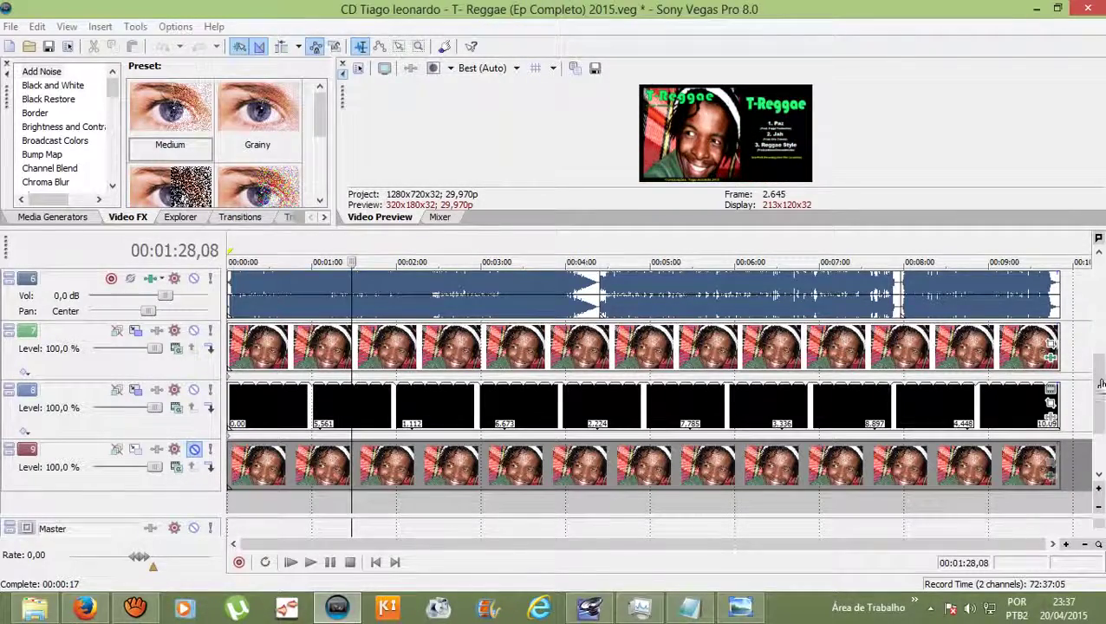
pyautogui.moveTo(1100, 384); pyautogui.dragTo(1099, 290)
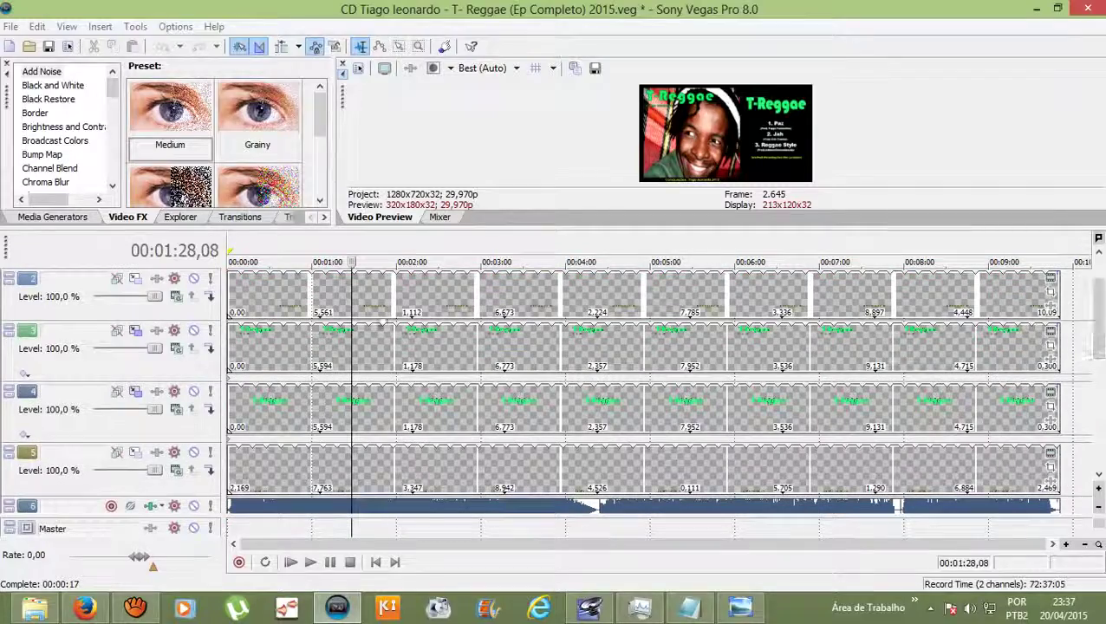
pyautogui.click(193, 391)
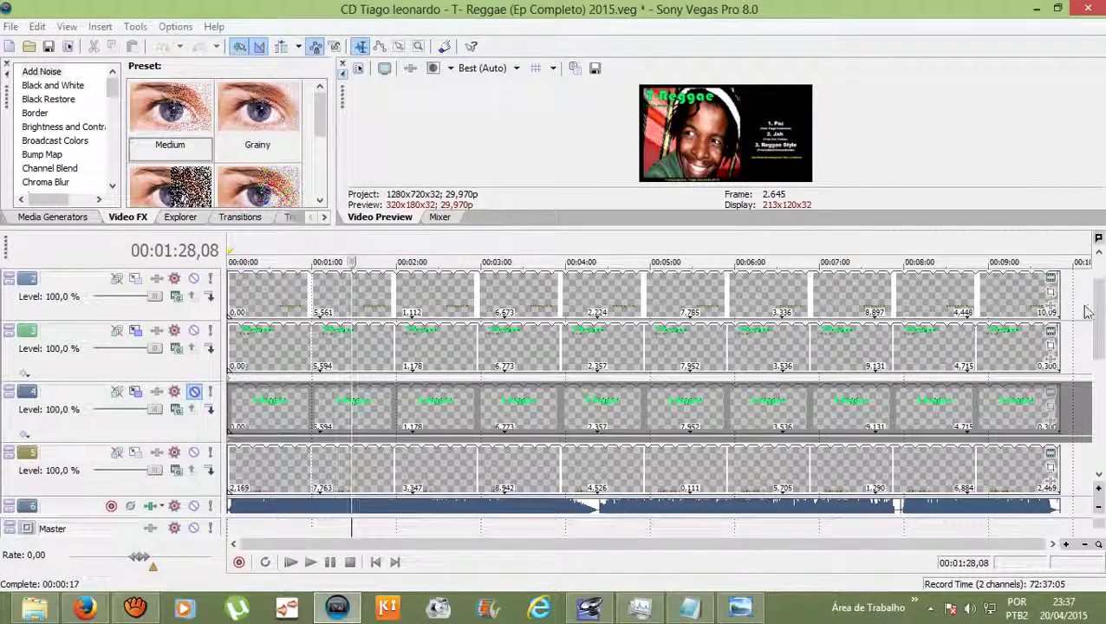
pyautogui.moveTo(1101, 321)
pyautogui.mouseDown()
pyautogui.moveTo(1102, 360)
pyautogui.moveTo(1101, 312)
pyautogui.mouseUp()
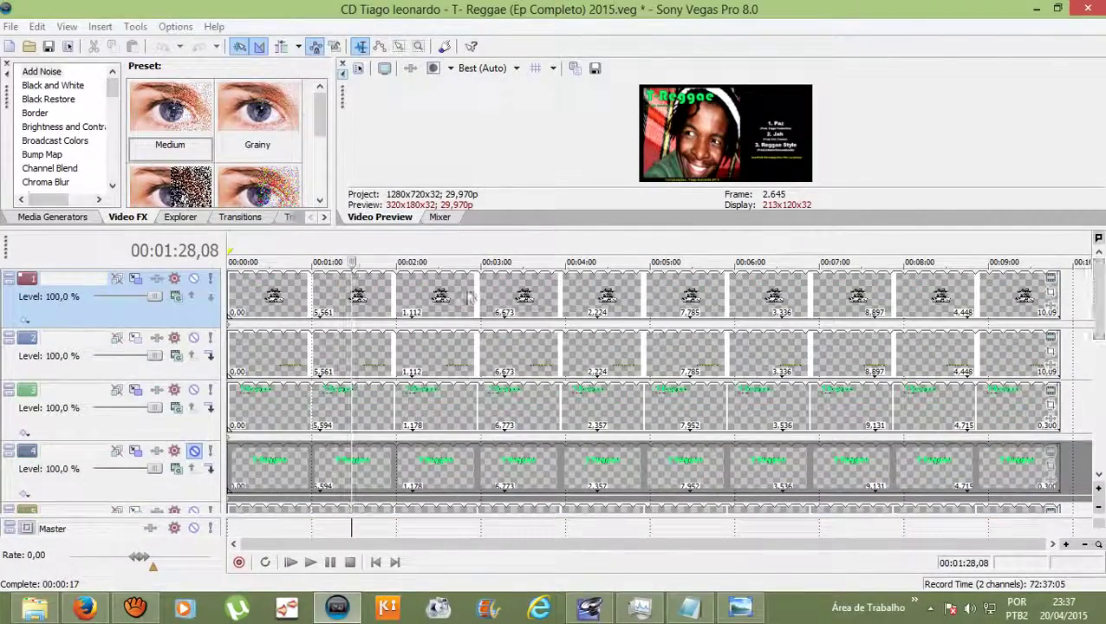
pyautogui.click(194, 278)
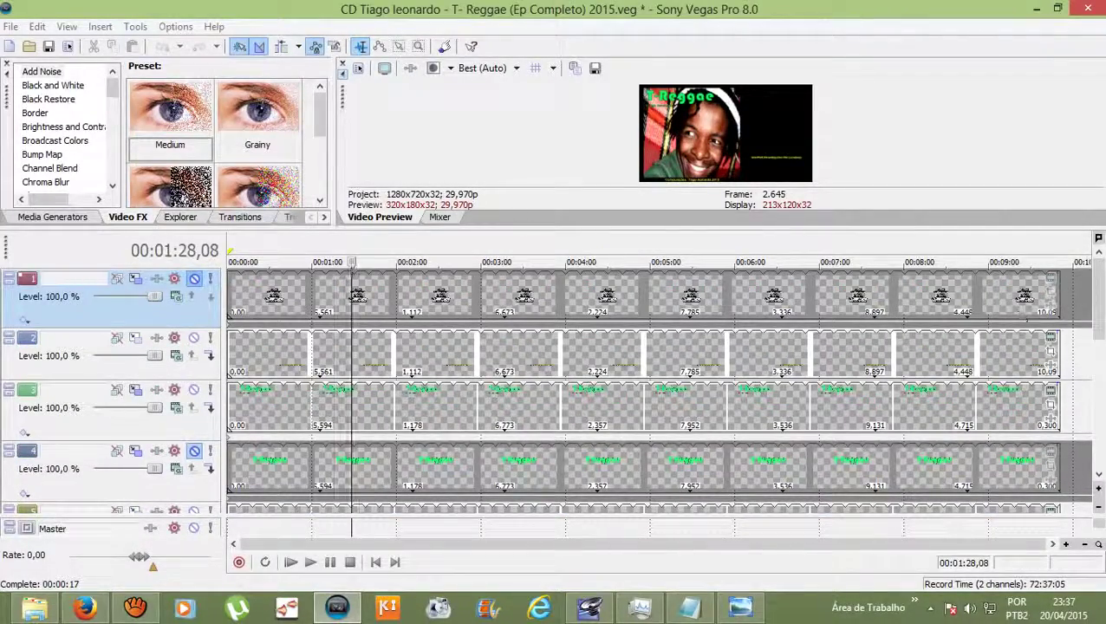
pyautogui.moveTo(1101, 299)
pyautogui.mouseDown()
pyautogui.moveTo(1102, 338)
pyautogui.moveTo(1102, 319)
pyautogui.mouseUp()
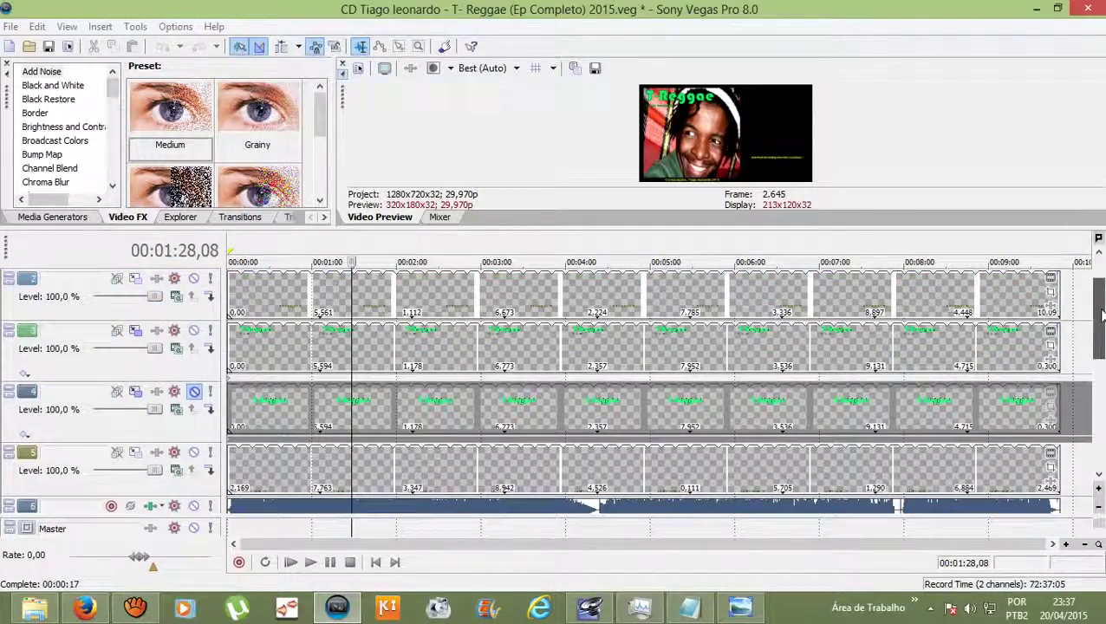
pyautogui.click(194, 279)
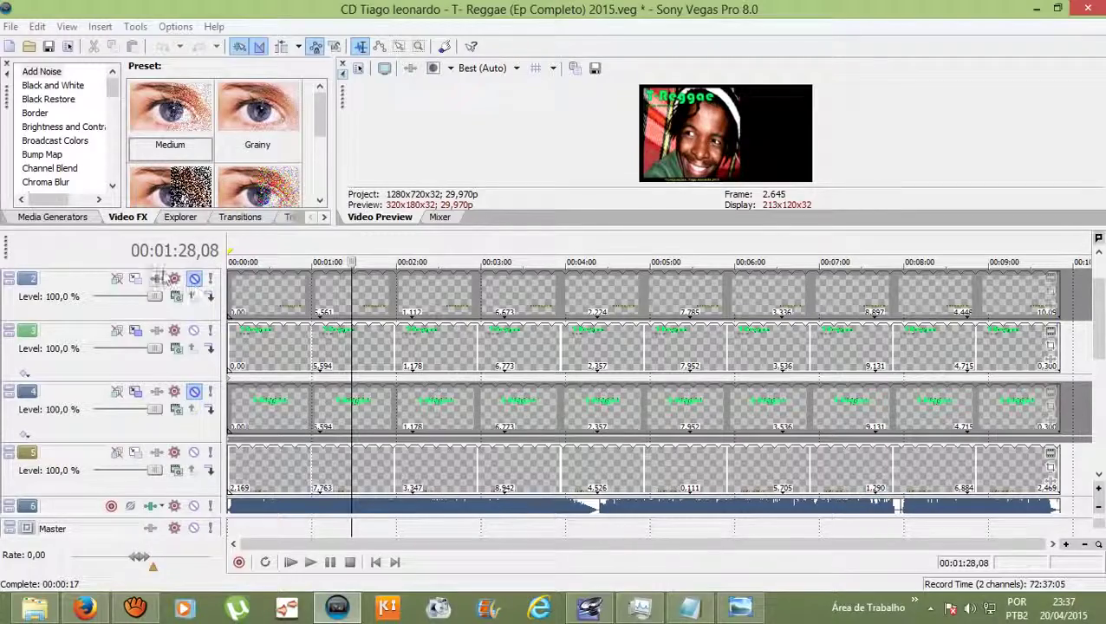
pyautogui.moveTo(1101, 291); pyautogui.dragTo(1101, 314)
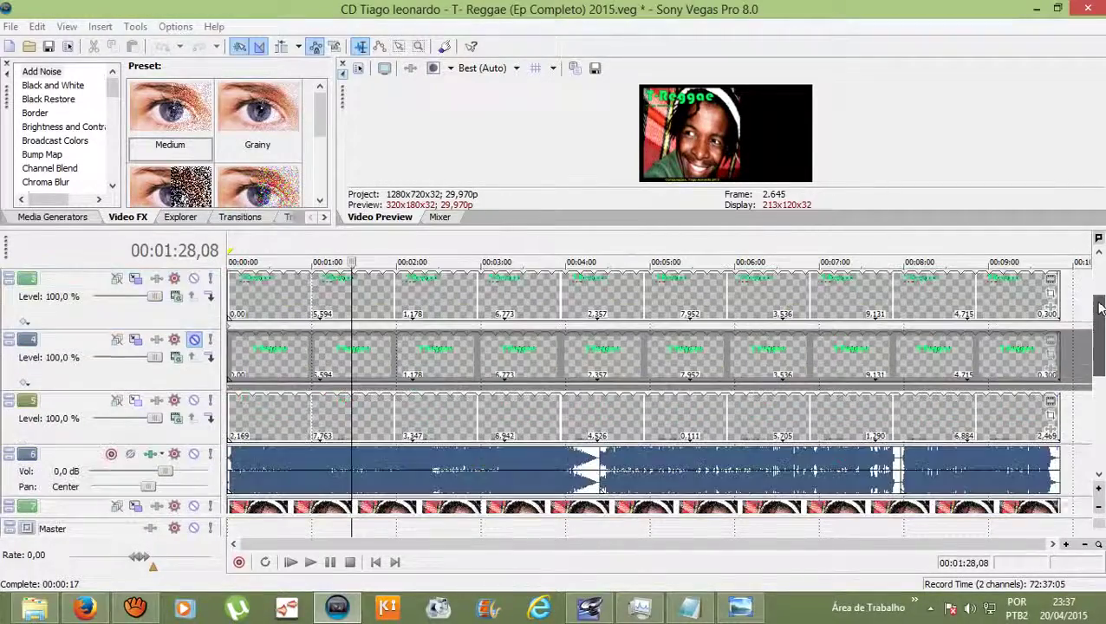
pyautogui.click(194, 400)
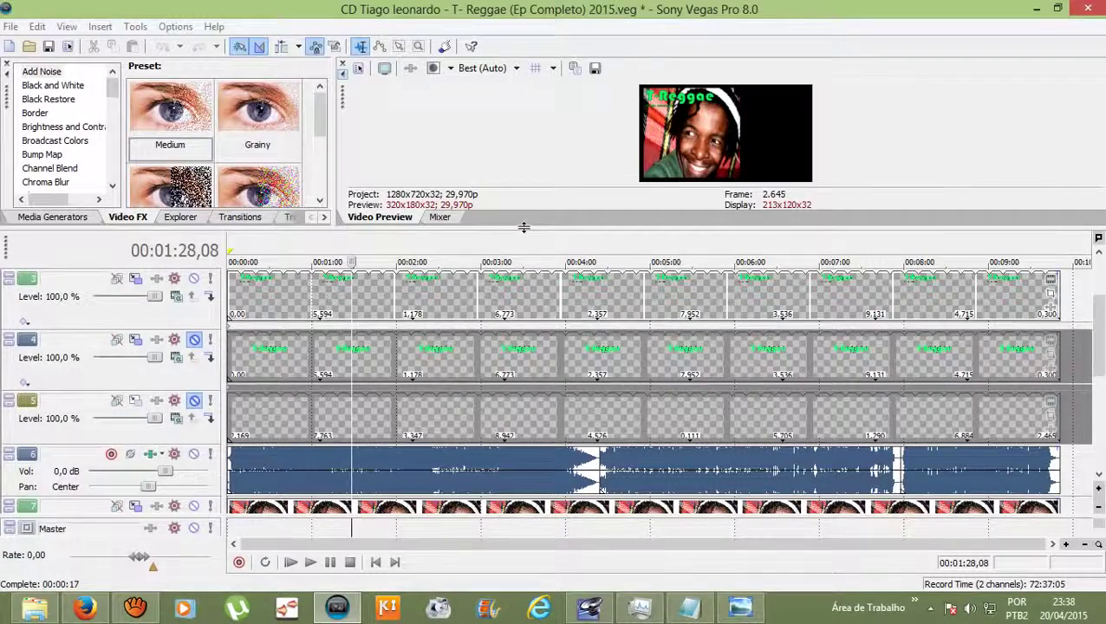
# Enlarge the video preview and crop the photo event on track 7 to a widescreen aspect ratio preset.
pyautogui.moveTo(520, 230); pyautogui.dragTo(545, 427)
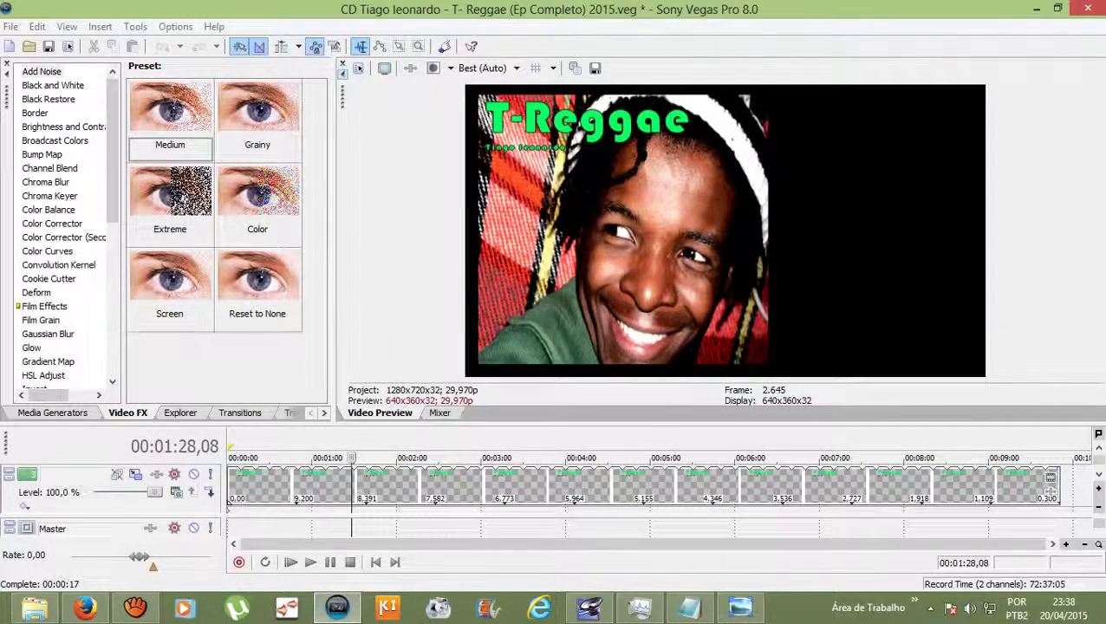
pyautogui.scroll(-4, 1099, 482)
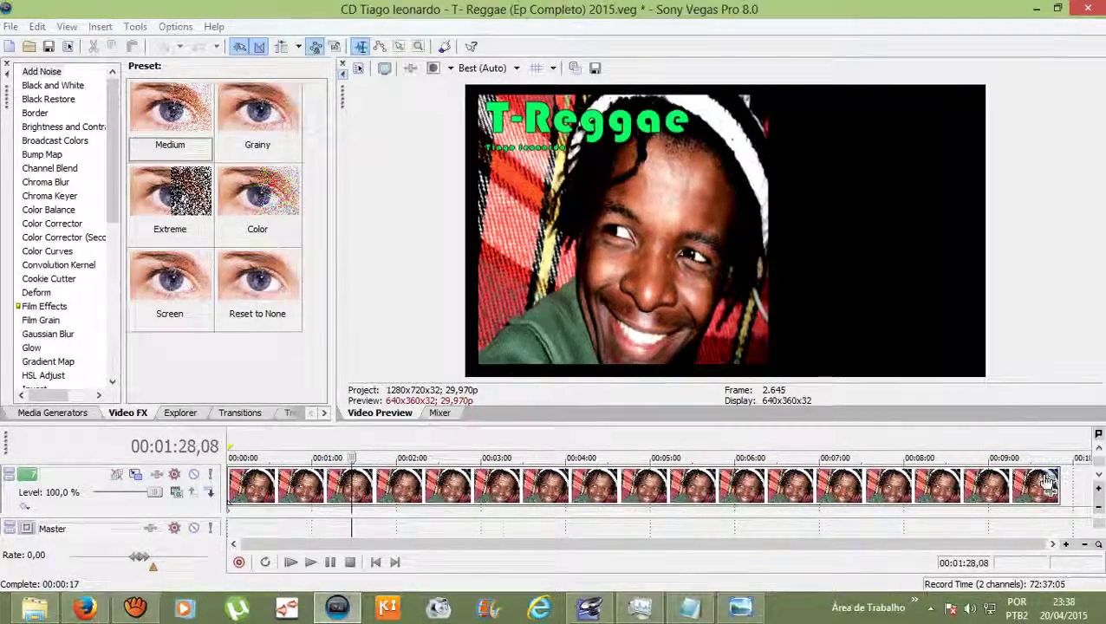
pyautogui.click(1048, 482)
pyautogui.click(541, 150)
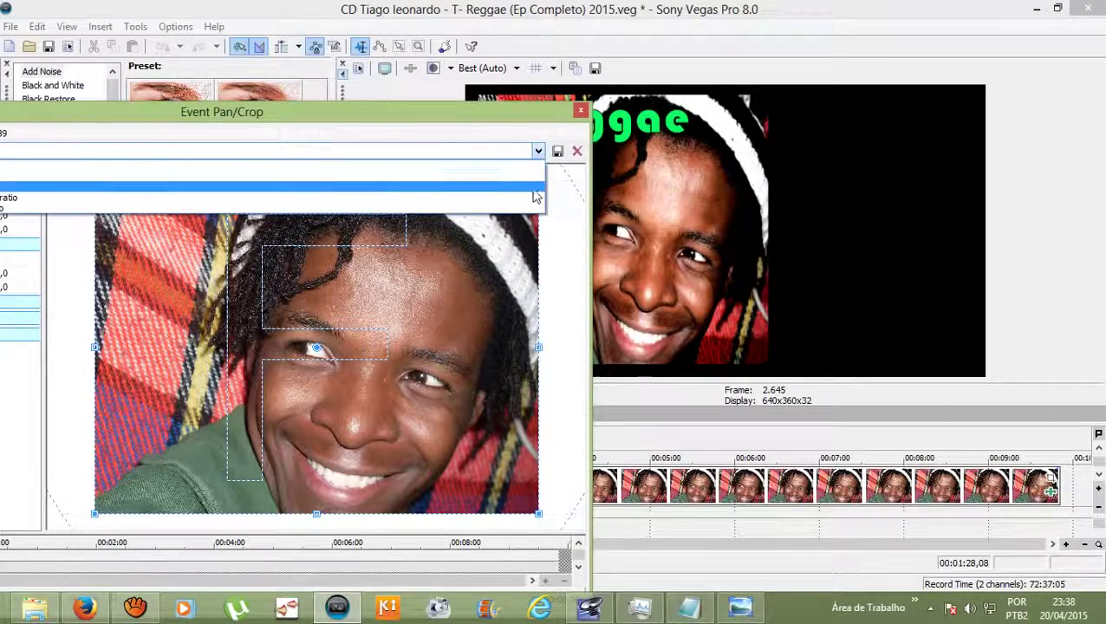
pyautogui.click(533, 205)
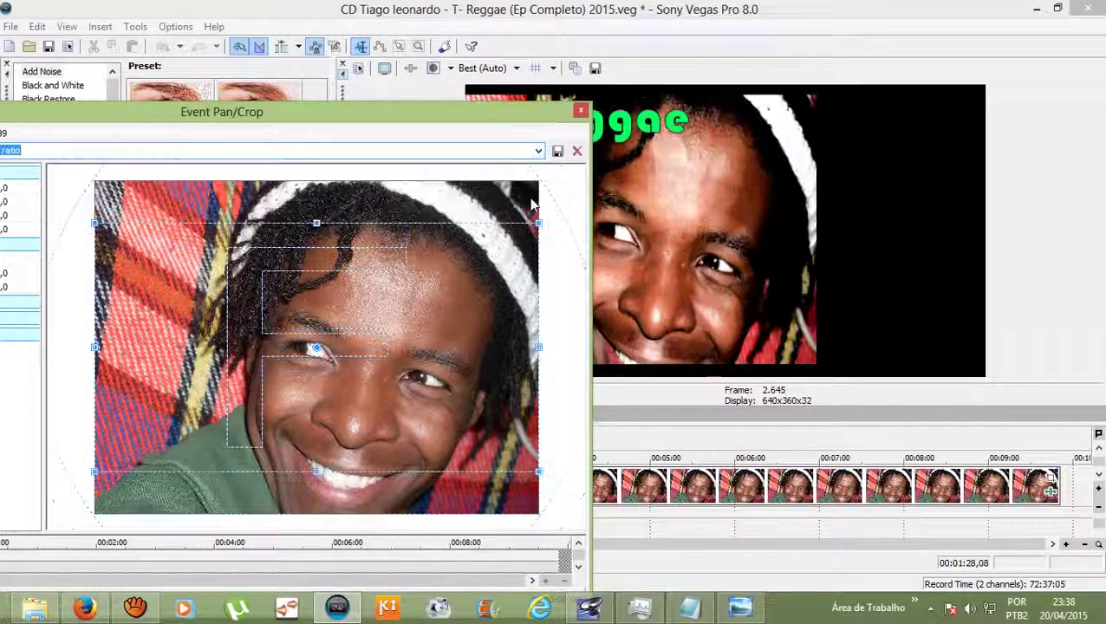
pyautogui.click(580, 111)
# Reset the motion of track 7 so the cover photo fills the whole frame.
pyautogui.click(153, 488)
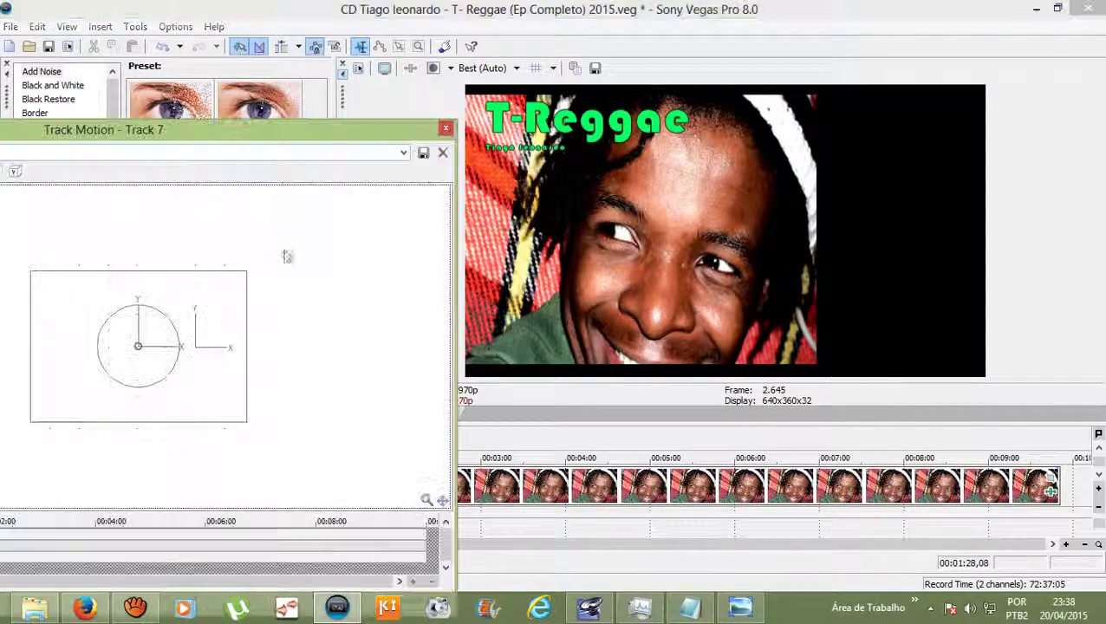
pyautogui.click(403, 153)
pyautogui.click(398, 166)
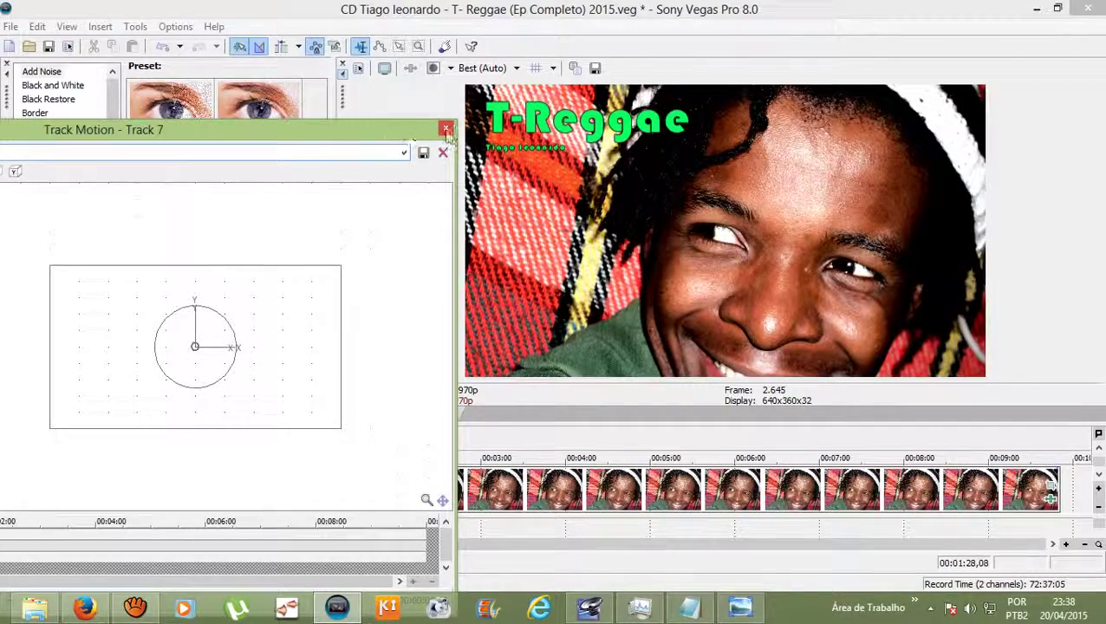
pyautogui.click(446, 129)
# Shift the crop area of track 7's photo down to its lower edge to include the whole smile.
pyautogui.click(1052, 488)
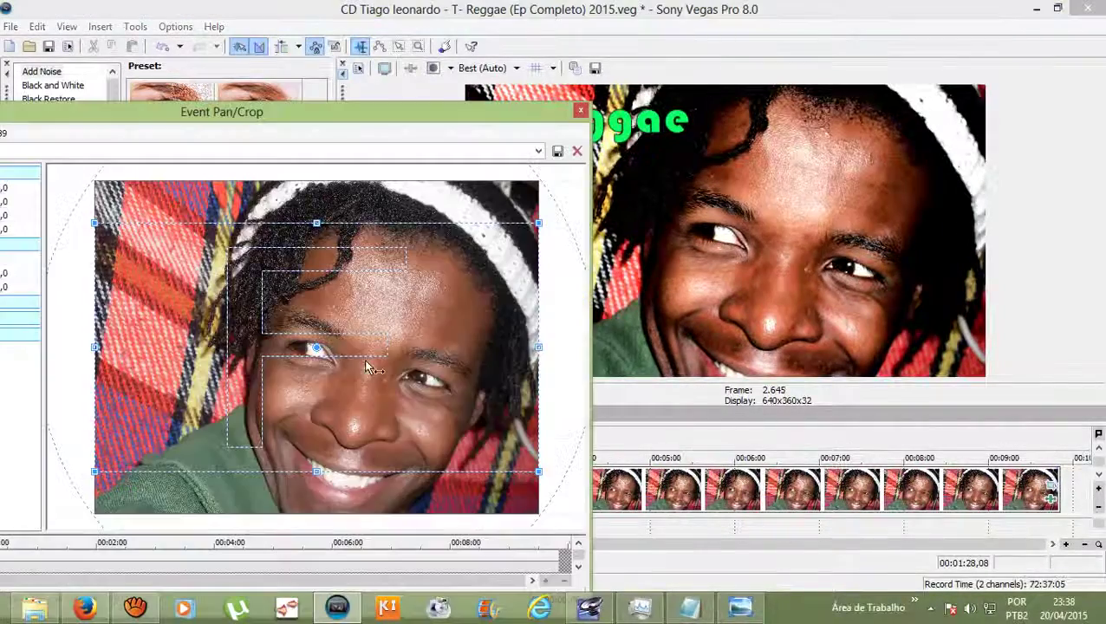
pyautogui.moveTo(363, 302); pyautogui.dragTo(362, 341)
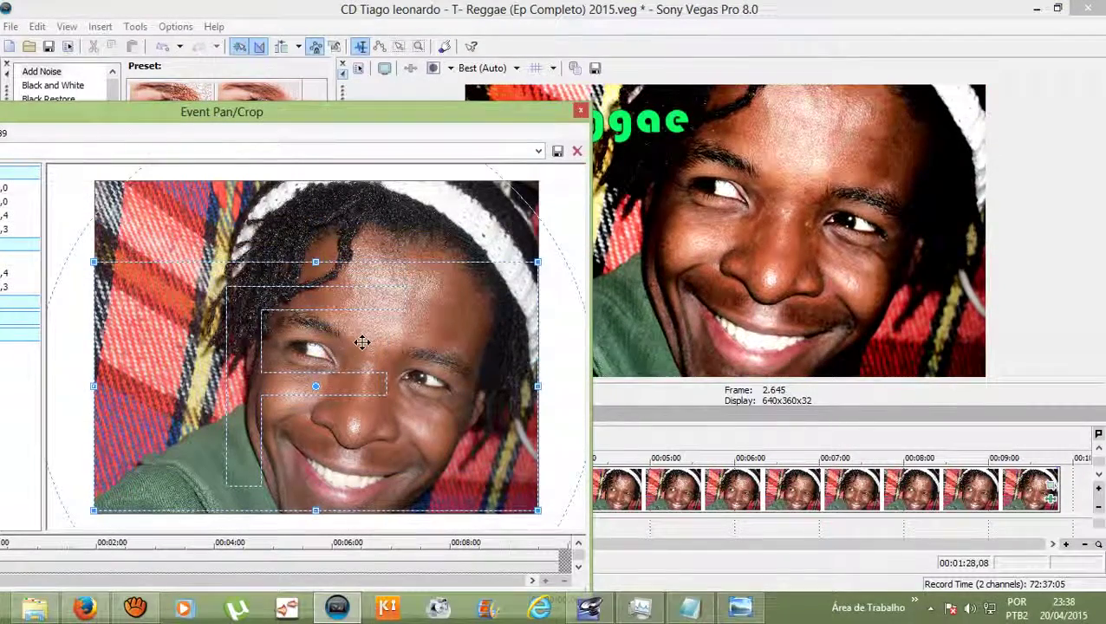
pyautogui.click(580, 110)
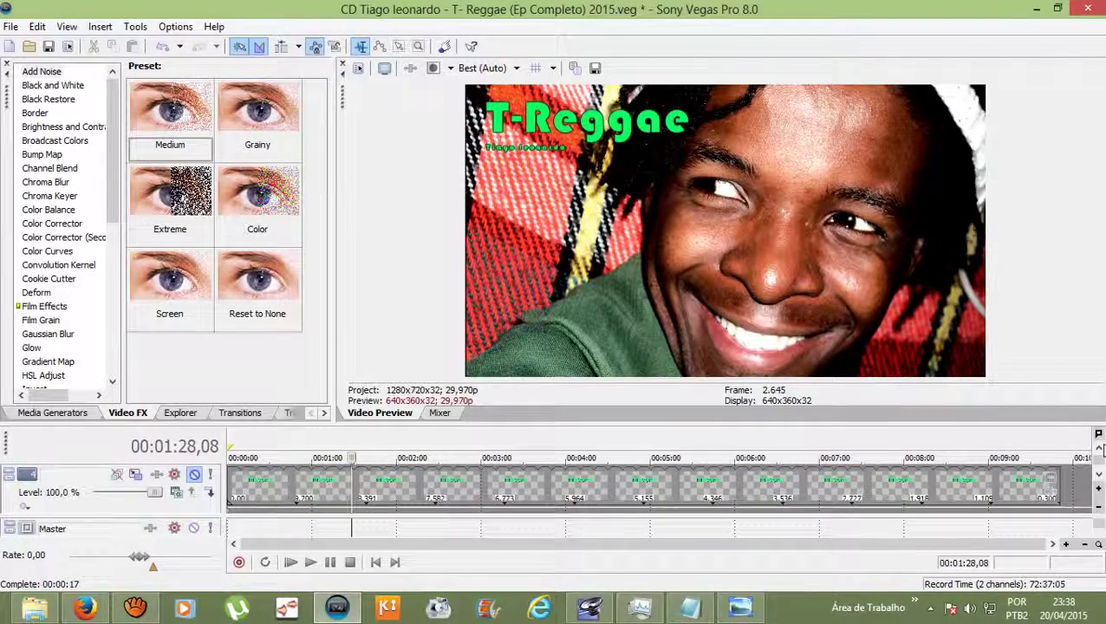
# Set the "T-Reggae" title on track 3 to size 60 and place the text at about X -0.3, Y -0.8.
pyautogui.click(1049, 479)
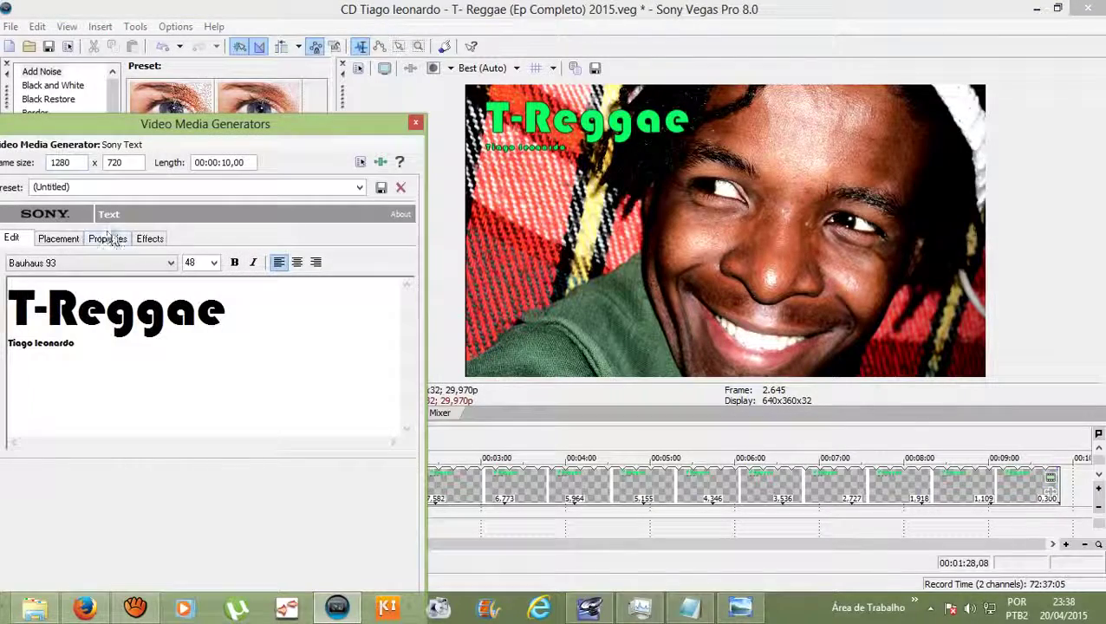
pyautogui.moveTo(283, 313); pyautogui.dragTo(78, 293)
pyautogui.click(212, 265)
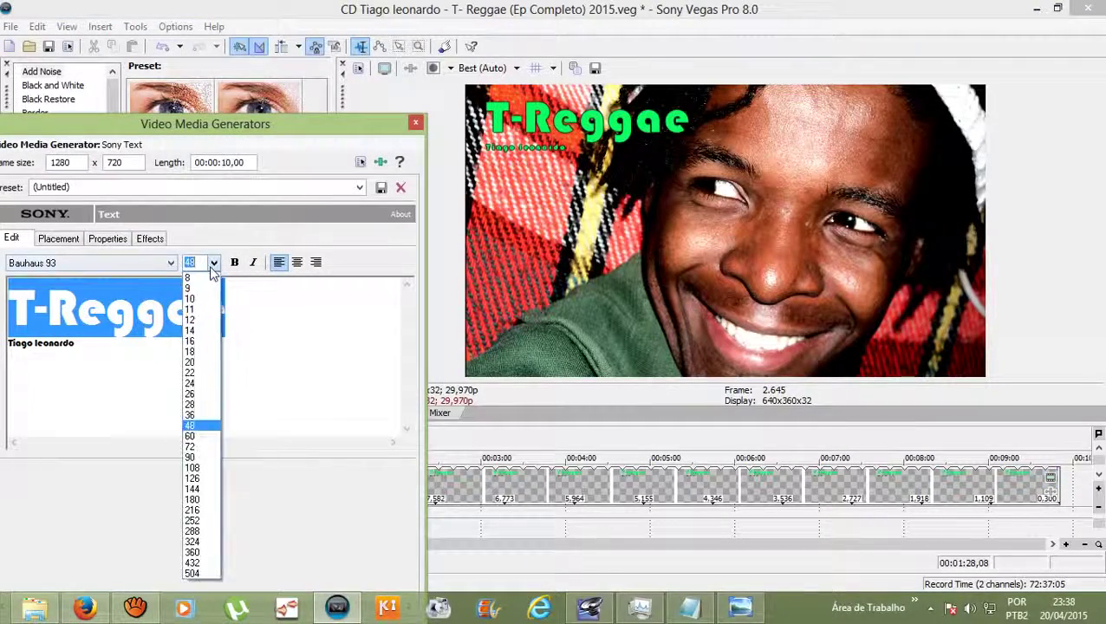
pyautogui.click(198, 445)
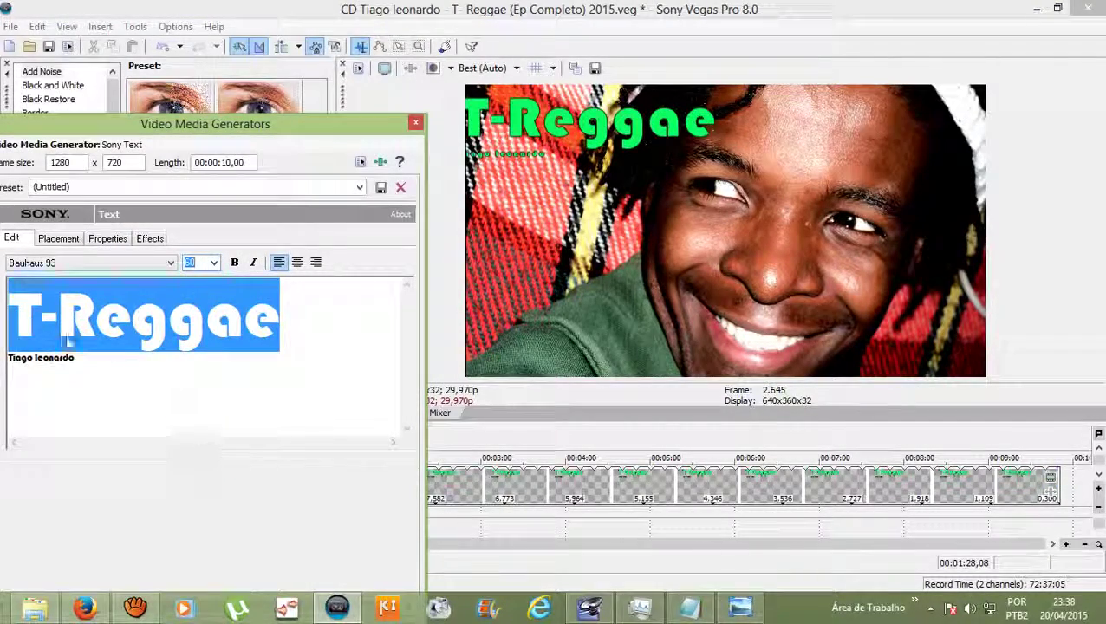
pyautogui.click(54, 240)
pyautogui.moveTo(73, 338)
pyautogui.mouseDown()
pyautogui.moveTo(85, 329)
pyautogui.moveTo(74, 326)
pyautogui.mouseUp()
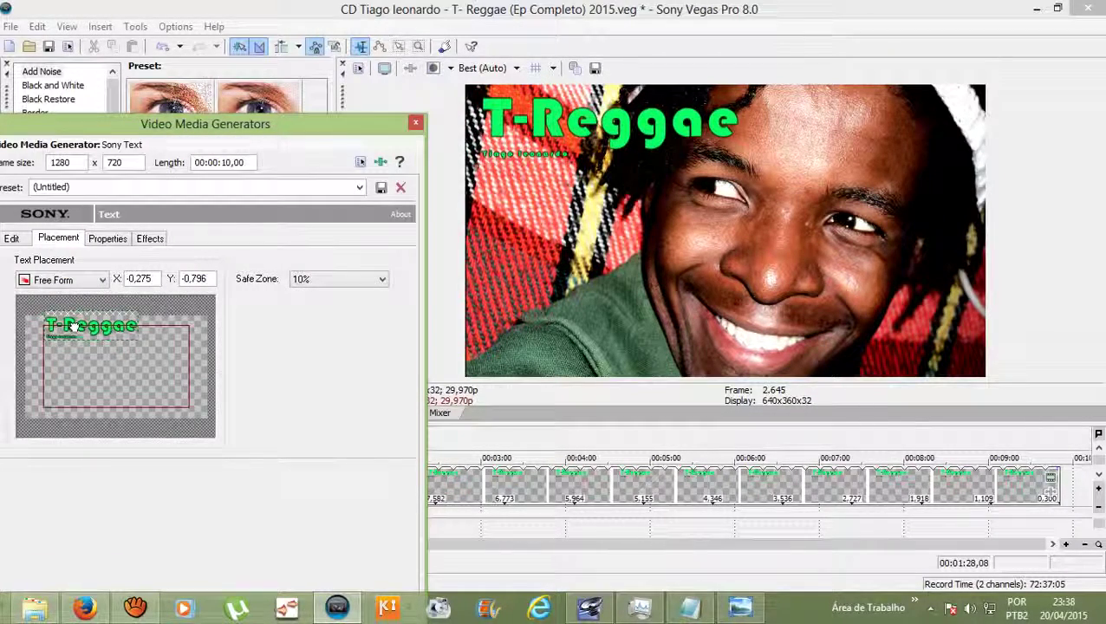
pyautogui.click(416, 122)
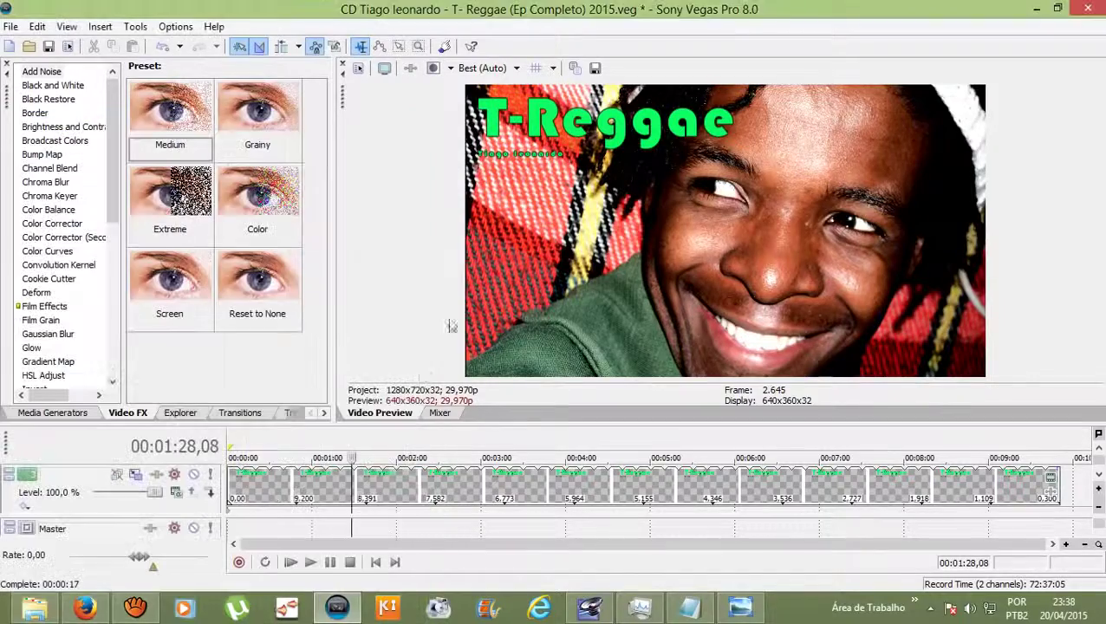
# Shorten the loop region to the first frame of the timeline, from 00:00:00,00 to 00:00:00,01.
pyautogui.doubleClick(240, 452)
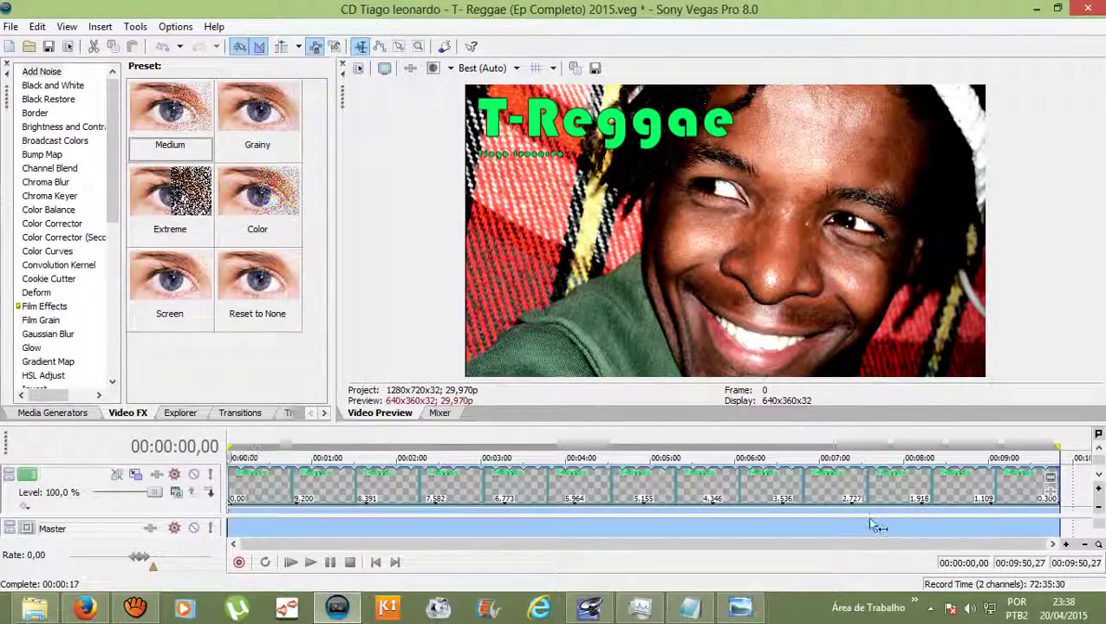
pyautogui.moveTo(1050, 441); pyautogui.dragTo(247, 441)
pyautogui.scroll(10, 247, 486)
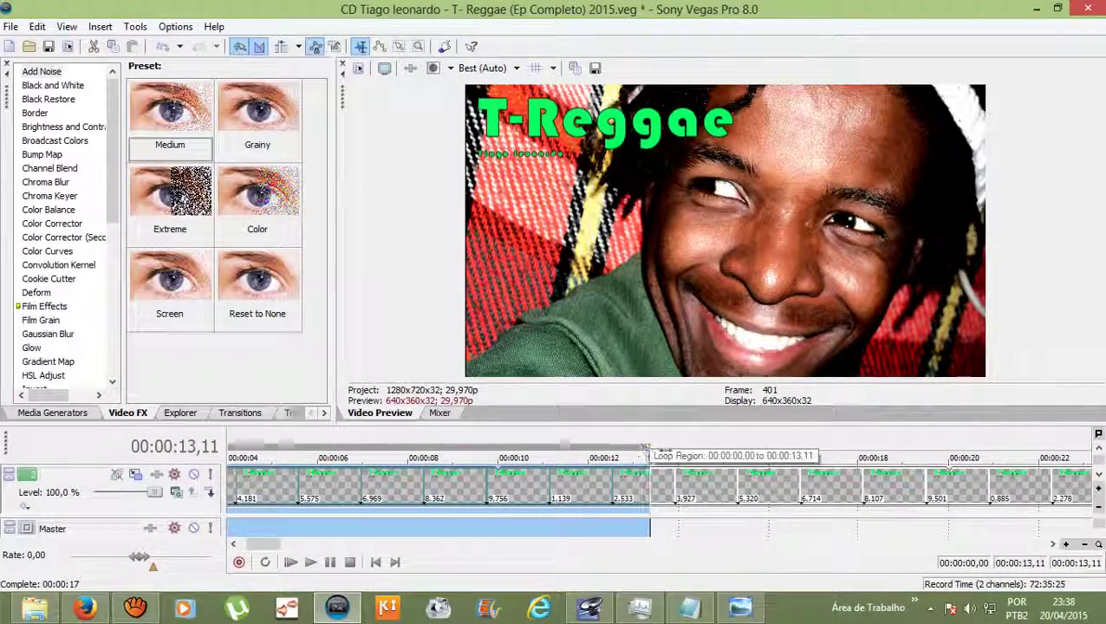
pyautogui.moveTo(649, 446); pyautogui.dragTo(249, 437)
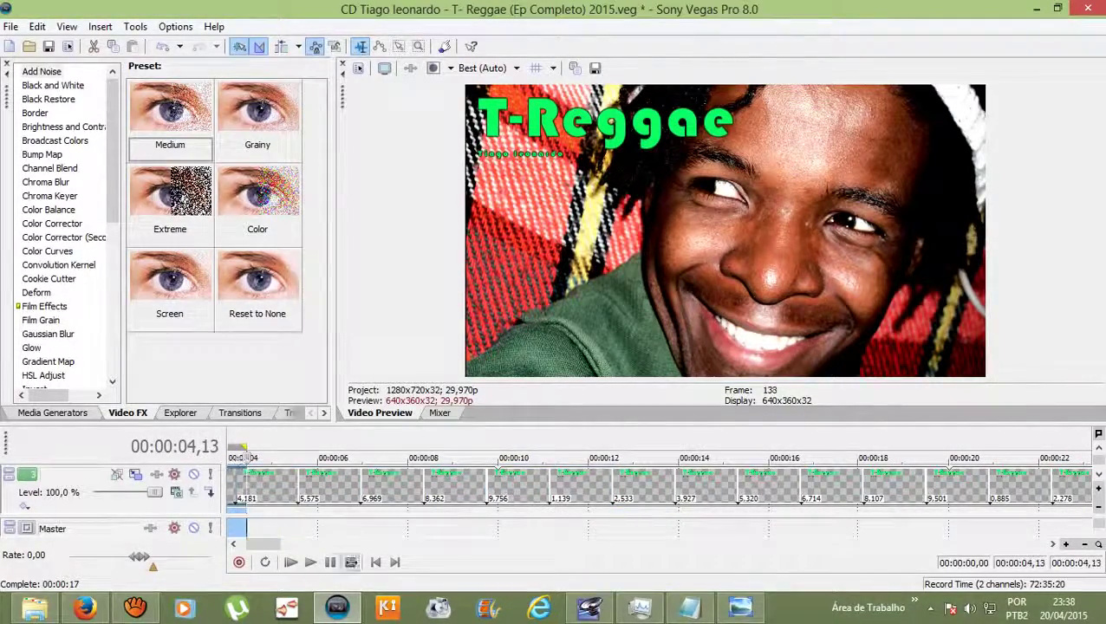
pyautogui.click(375, 562)
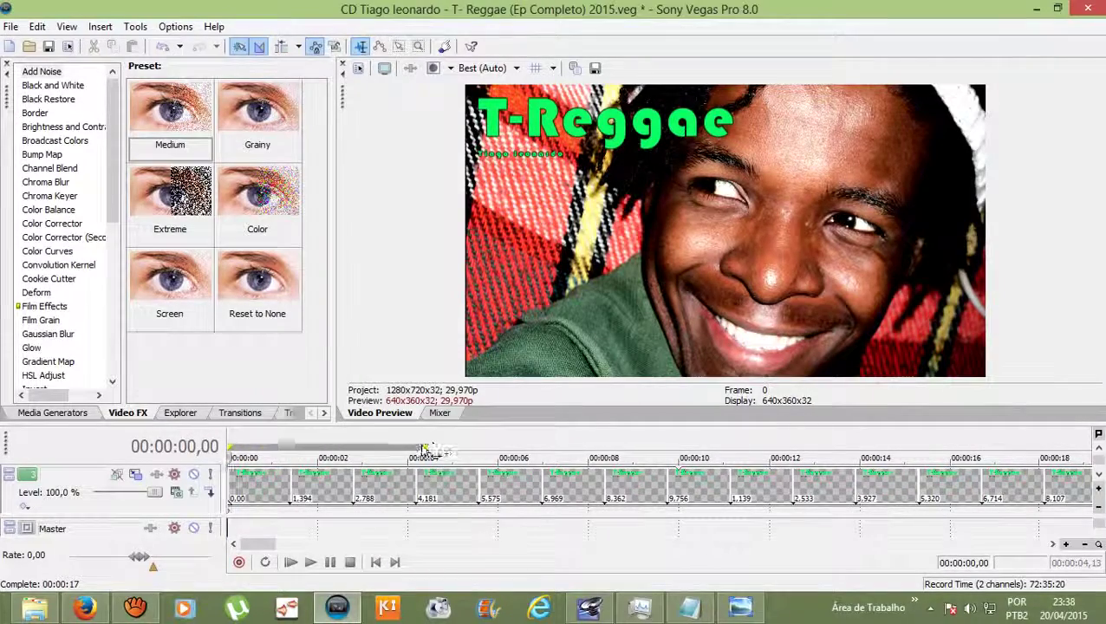
pyautogui.moveTo(422, 445); pyautogui.dragTo(240, 447)
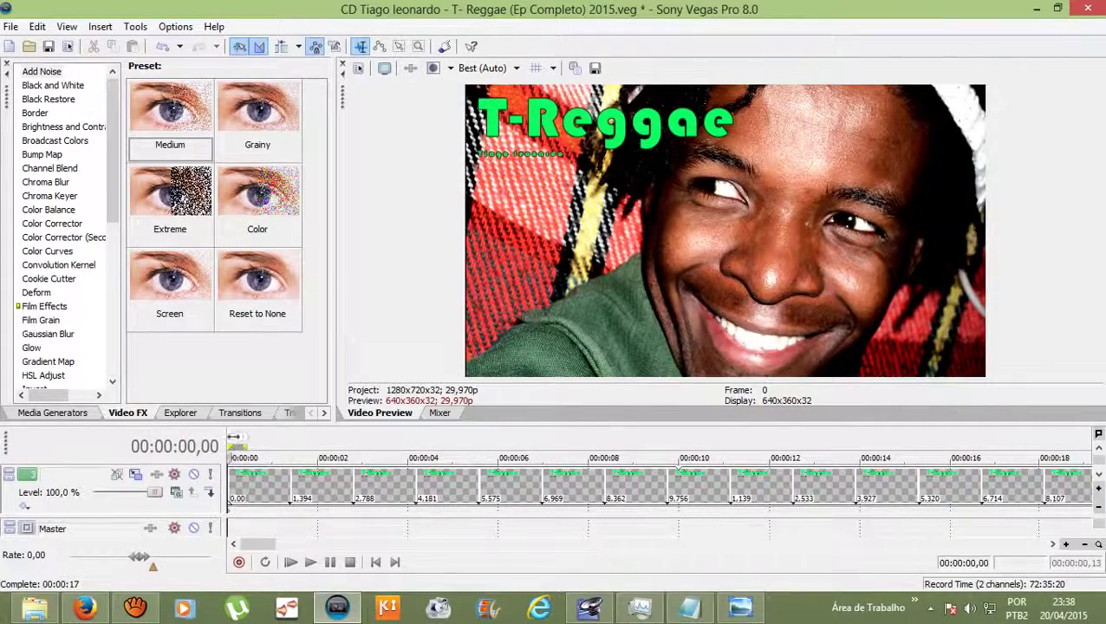
pyautogui.scroll(6, 313, 438)
pyautogui.scroll(3, 314, 438)
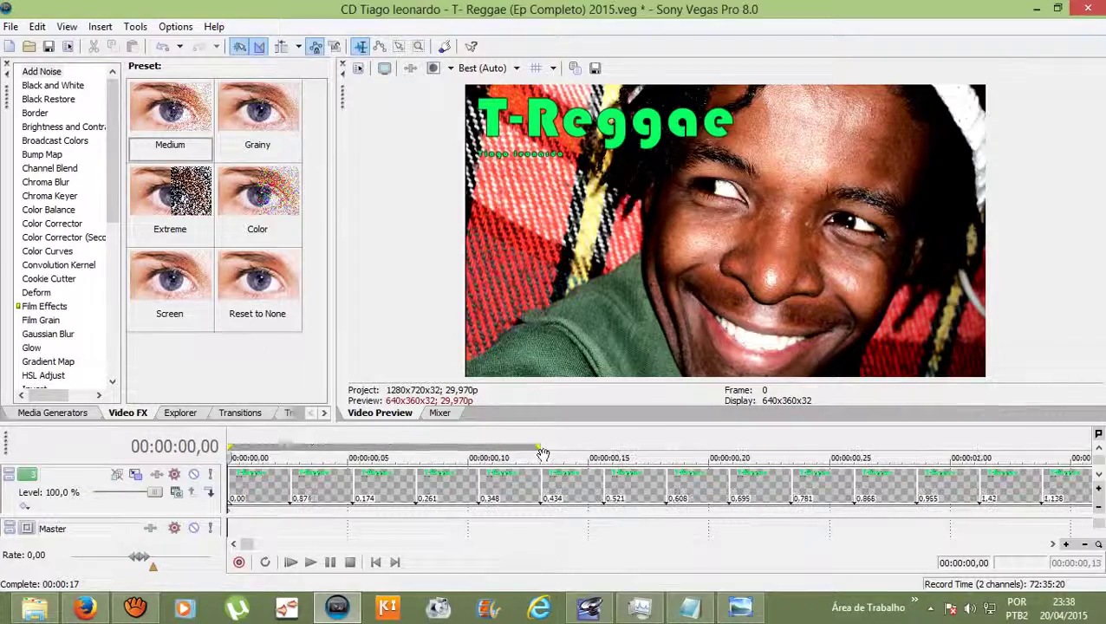
pyautogui.moveTo(541, 447); pyautogui.dragTo(354, 447)
pyautogui.scroll(3, 241, 436)
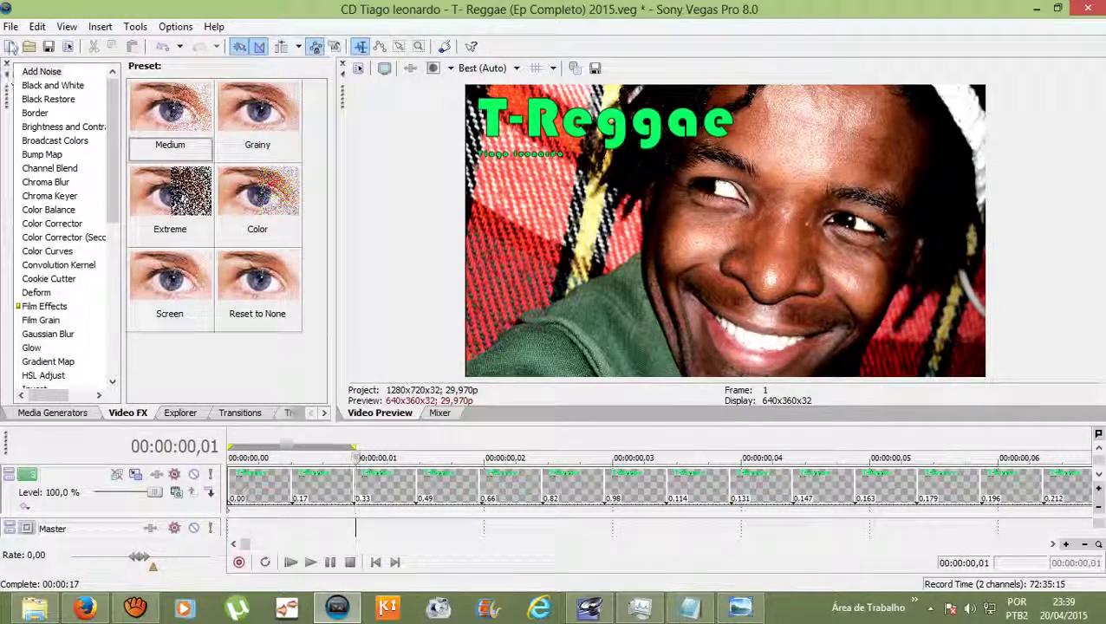
# Render the loop region as Windows Media Video V9 with the "oi" template into the Imagens folder, keeping the suggested file name.
pyautogui.click(11, 26)
pyautogui.click(48, 143)
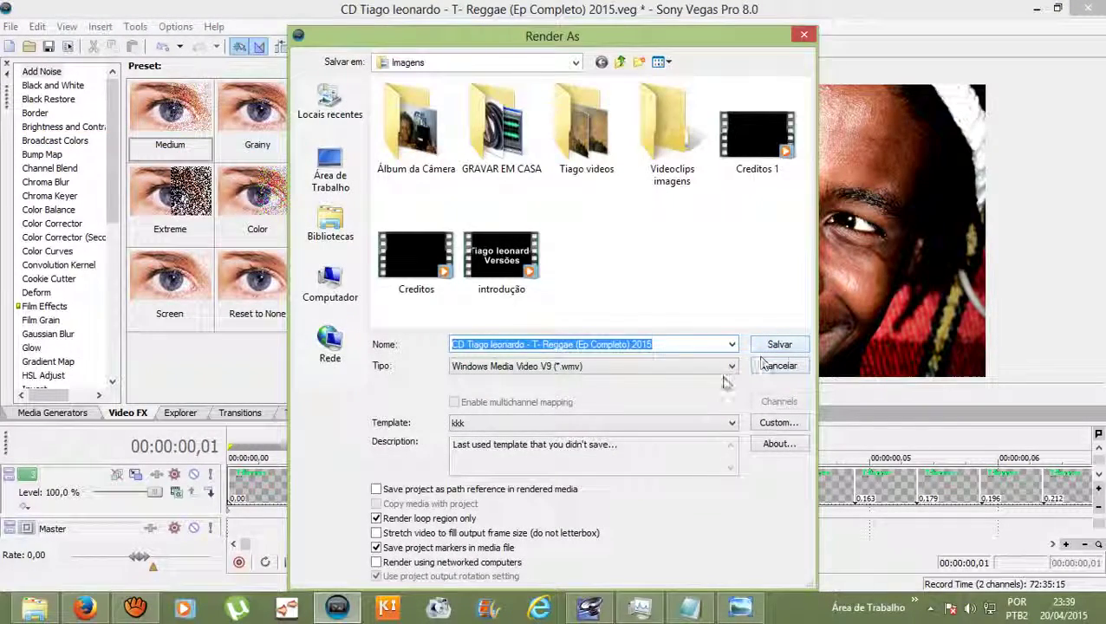
pyautogui.click(731, 425)
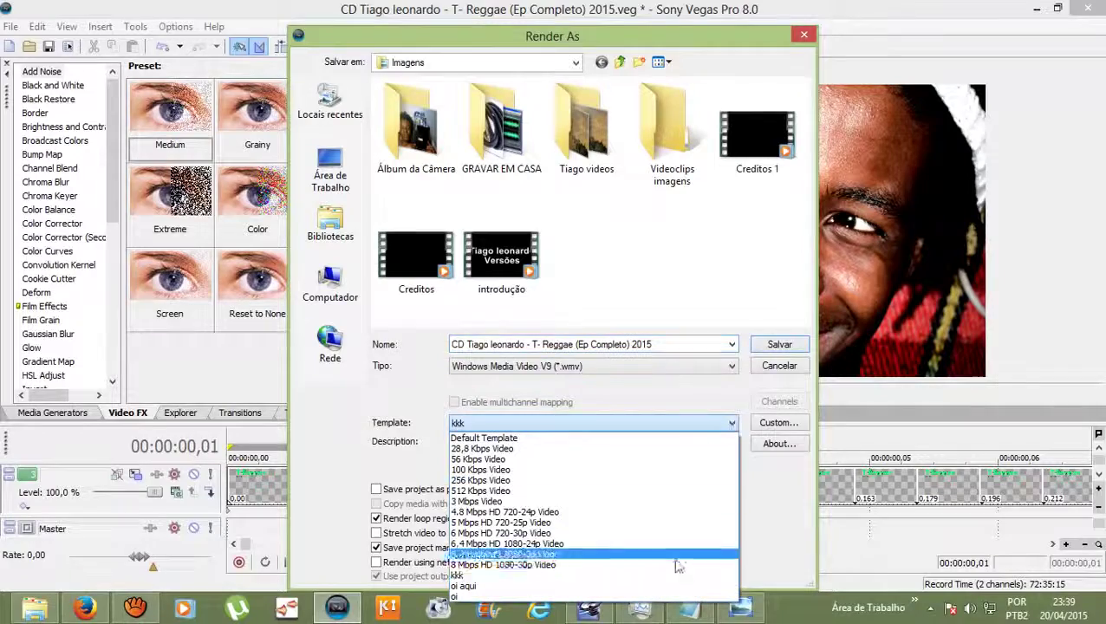
pyautogui.click(679, 596)
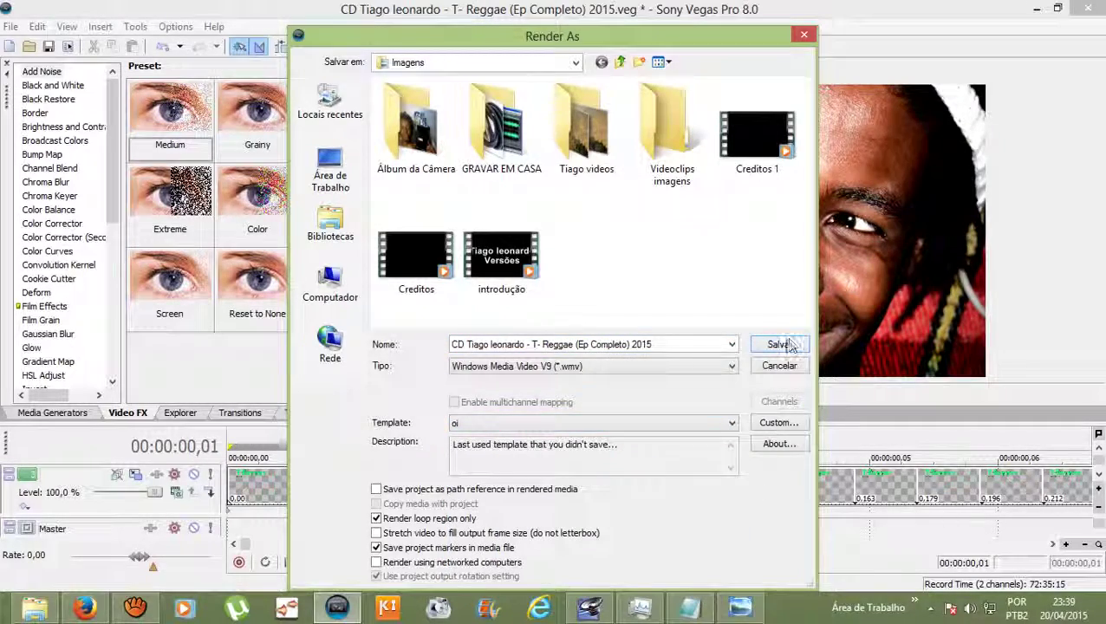
pyautogui.click(779, 344)
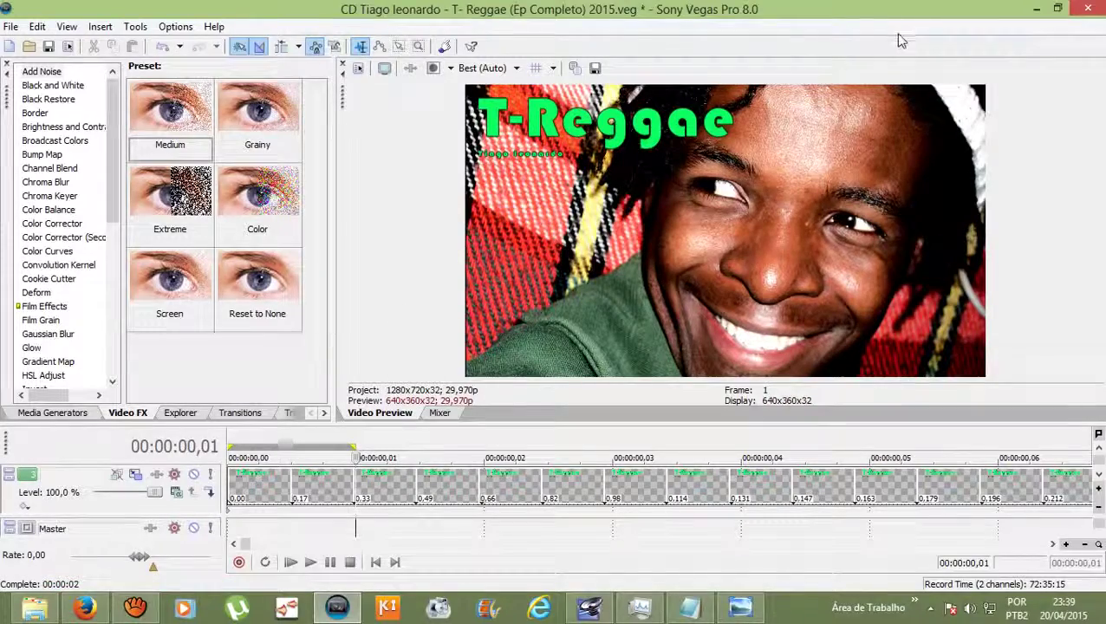
# Minimize the video editor and switch to File Explorer to show the Imagens folder.
pyautogui.click(1037, 11)
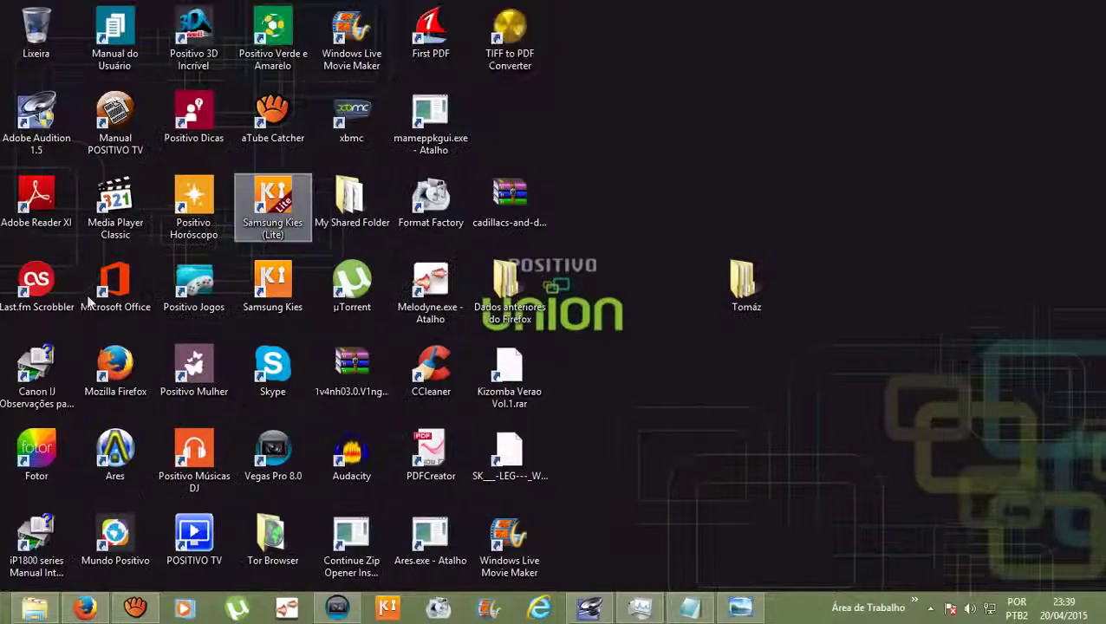
pyautogui.click(35, 607)
pyautogui.moveTo(217, 382); pyautogui.dragTo(217, 309)
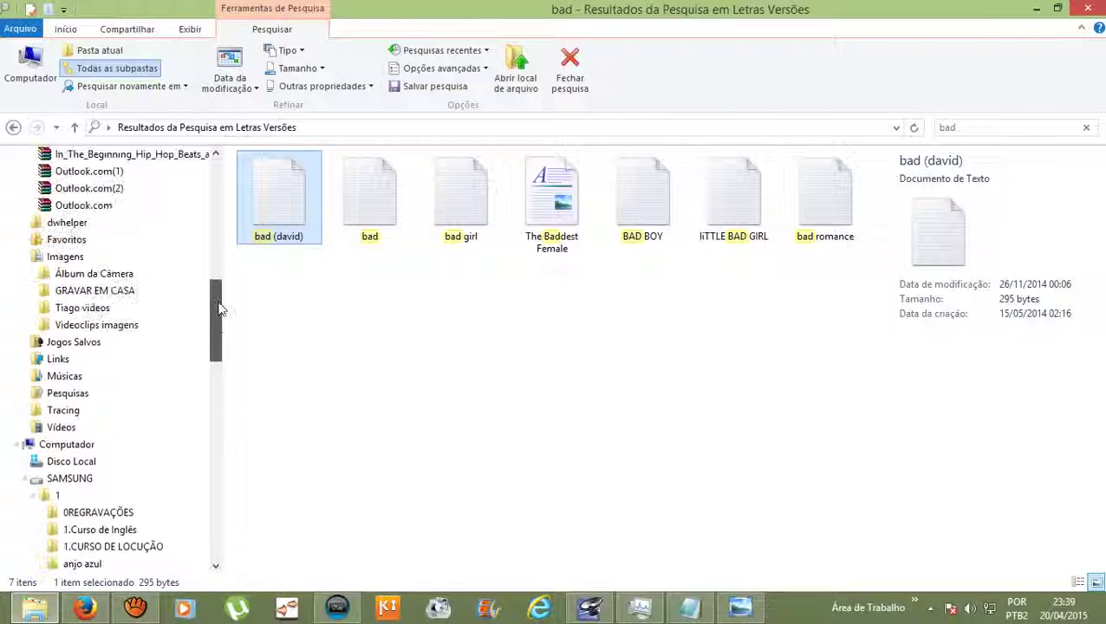
pyautogui.click(77, 259)
pyautogui.click(499, 444)
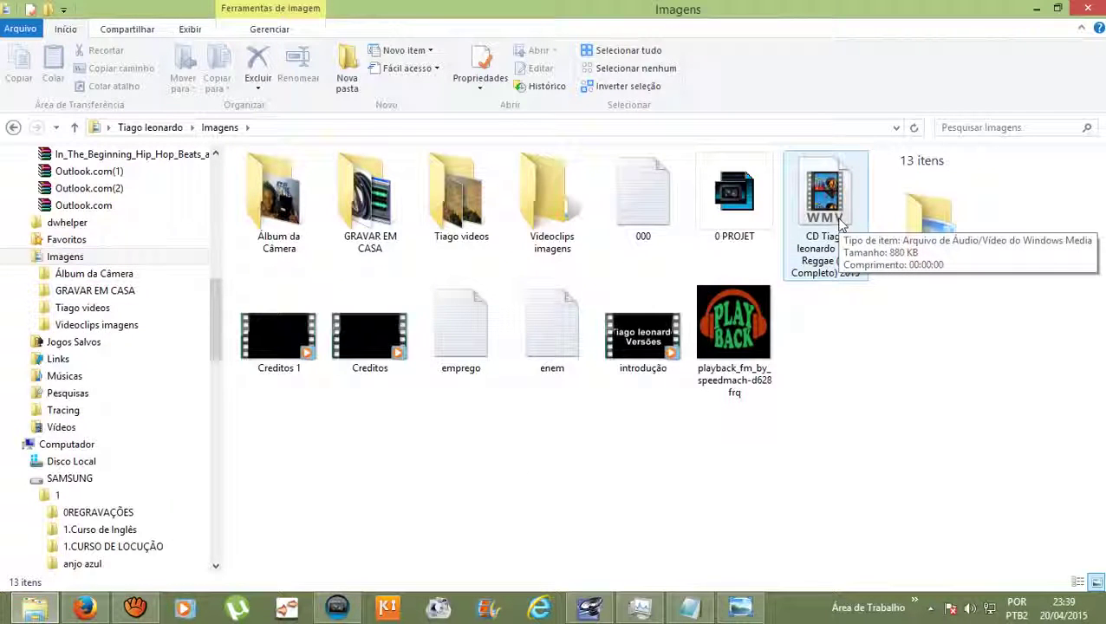
# Open the rendered T-Reggae WMV file with Media Player Classic and pause it on the cover frame.
pyautogui.rightClick(839, 224)
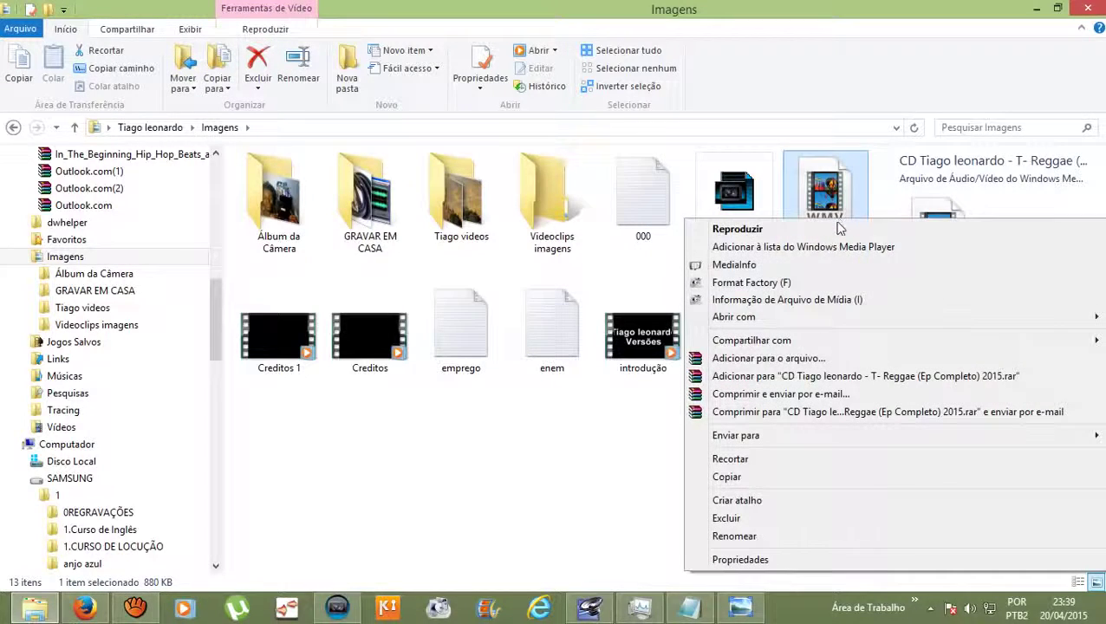
pyautogui.moveTo(795, 316)
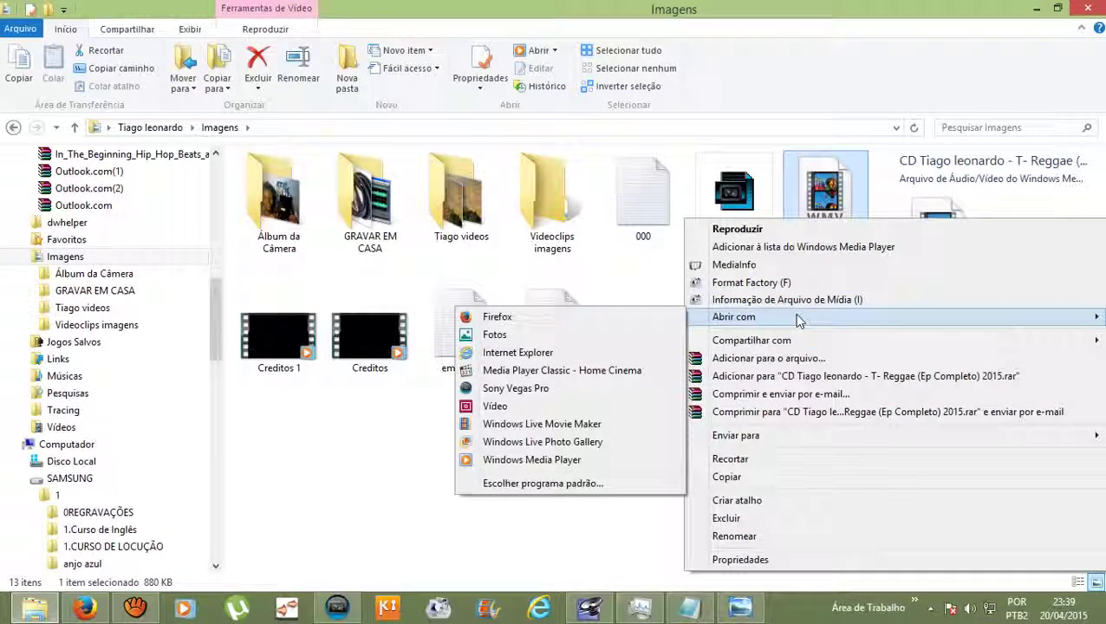
pyautogui.click(629, 371)
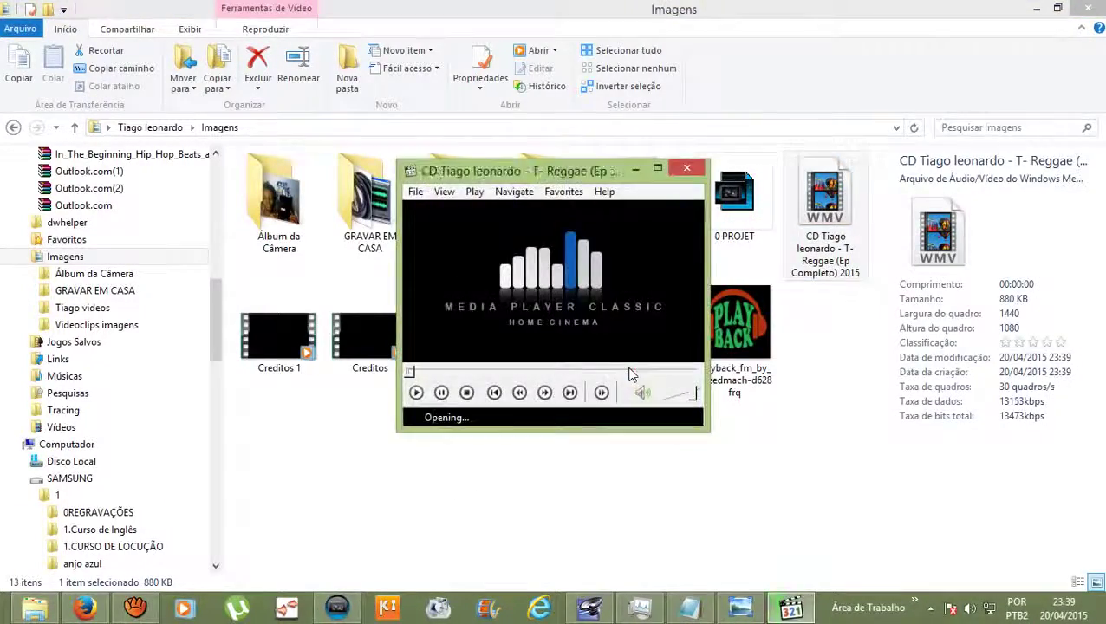
pyautogui.press('space')
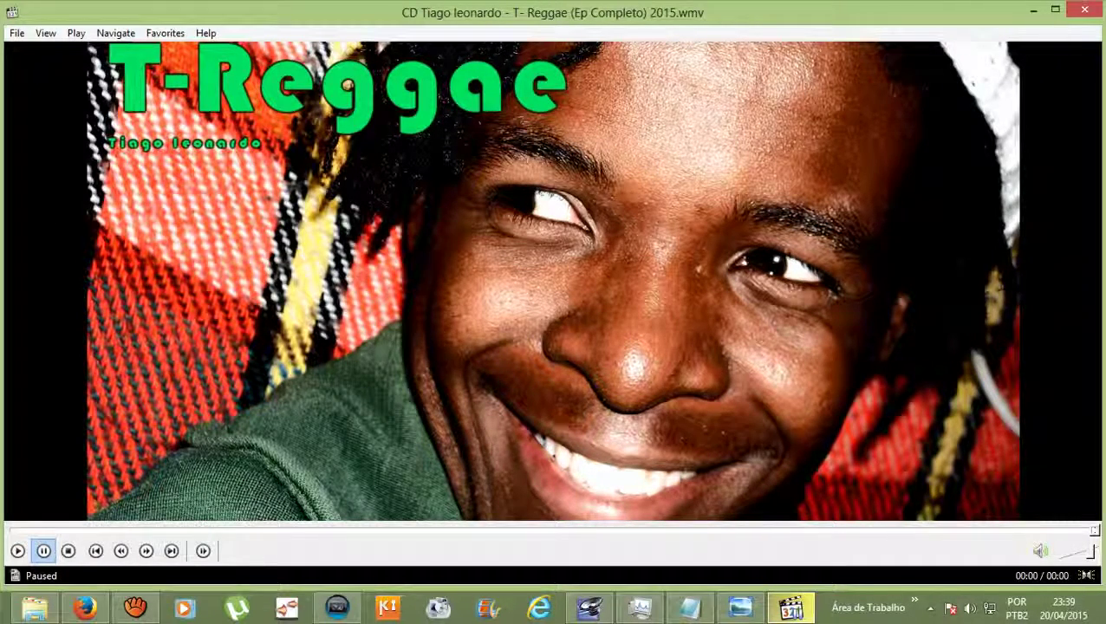
# Save the paused frame as a PNG image in the artist's videos folder under the suggested name and close the player.
pyautogui.click(16, 35)
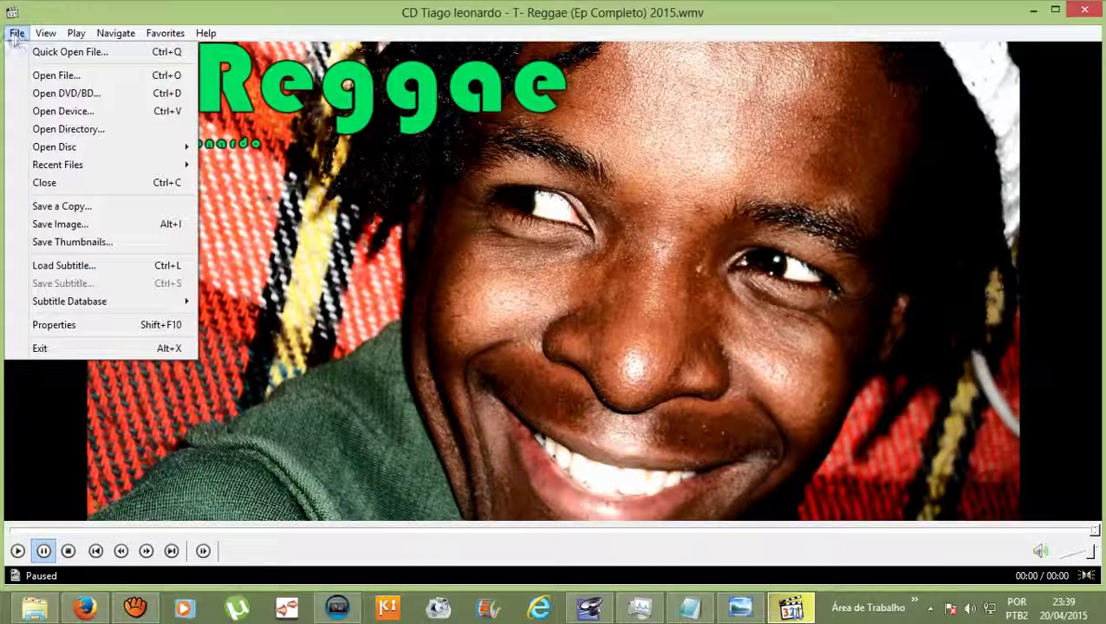
pyautogui.click(73, 225)
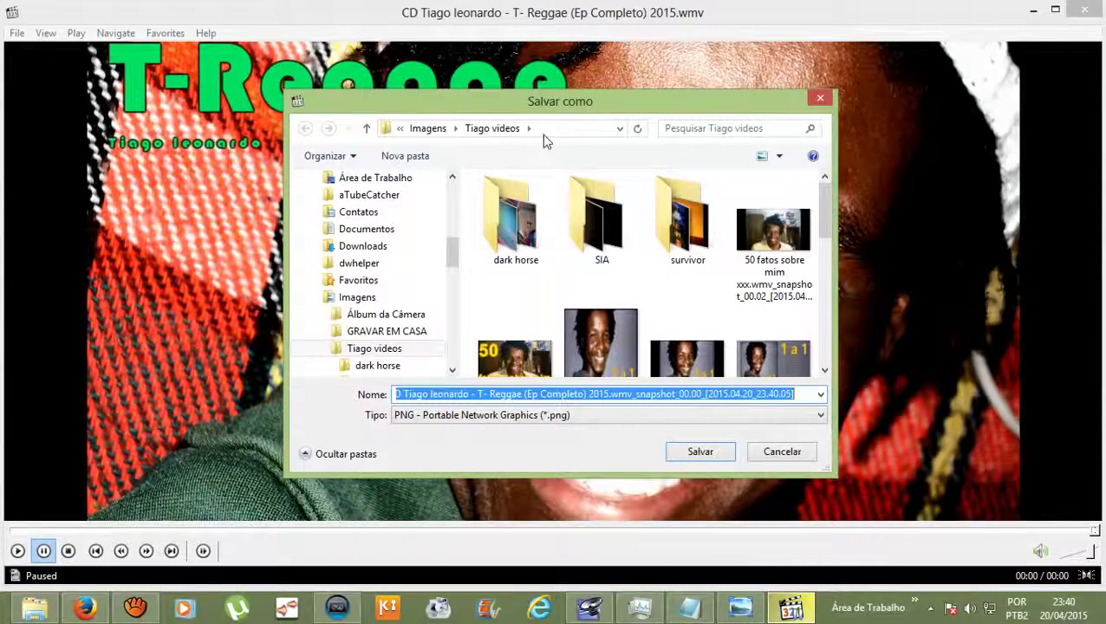
pyautogui.click(702, 452)
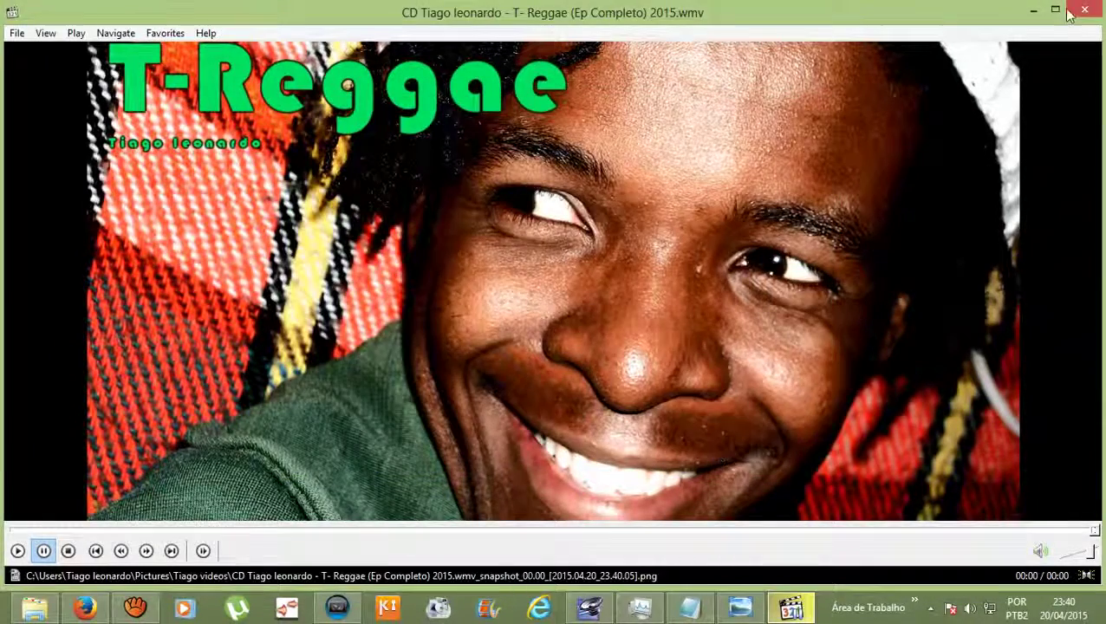
pyautogui.click(1088, 8)
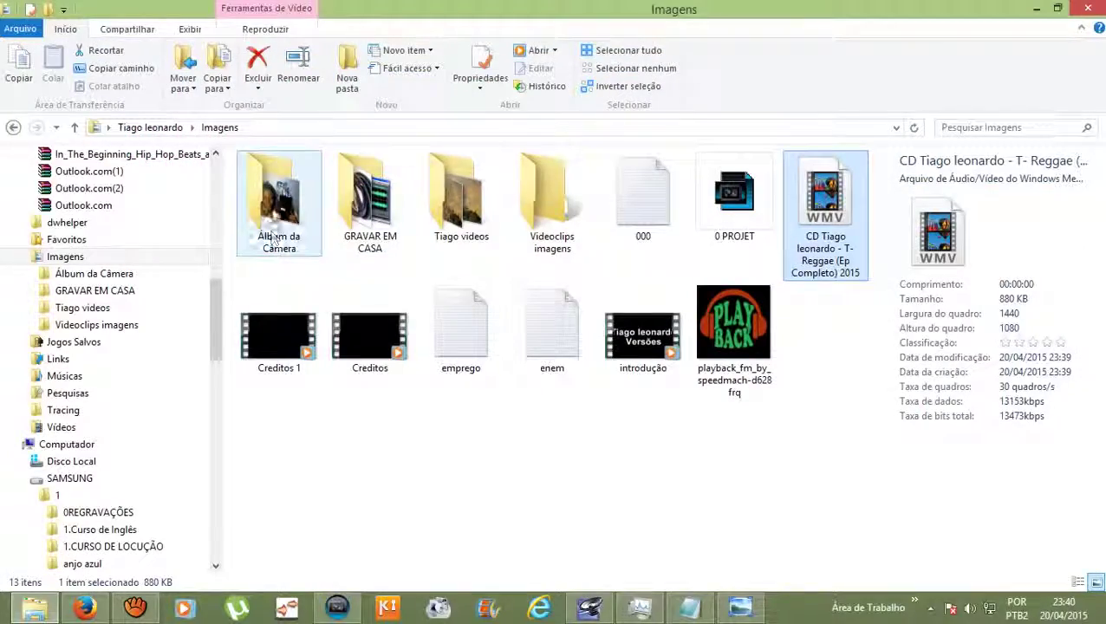
# View the saved T-Reggae snapshot from the artist's videos folder inside Imagens and close the photo viewer.
pyautogui.doubleClick(465, 230)
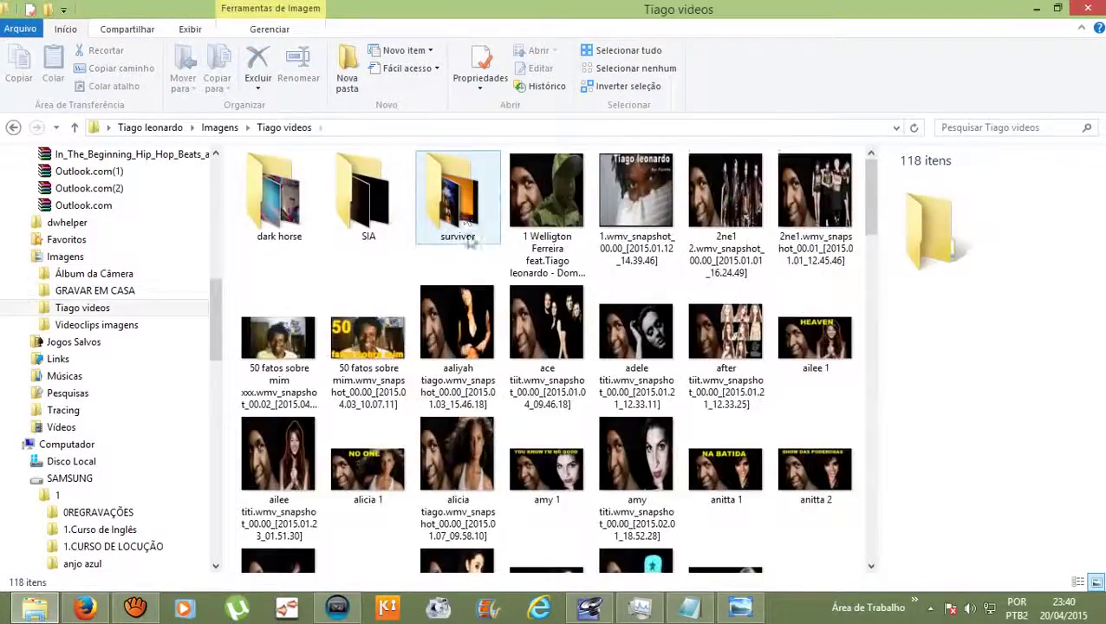
pyautogui.scroll(-10, 488, 297)
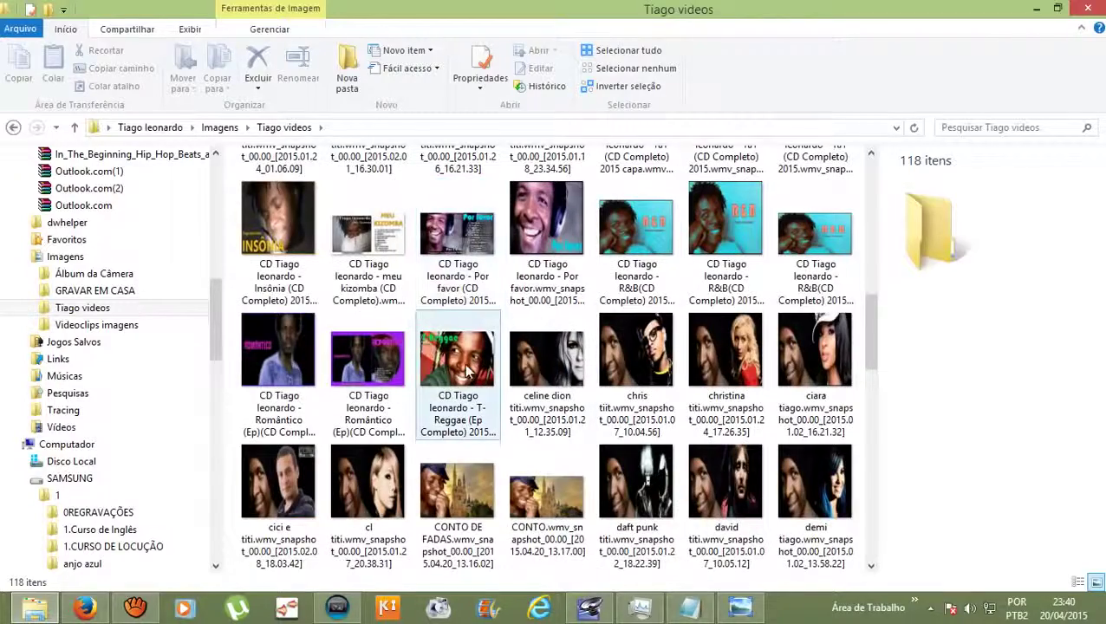
pyautogui.doubleClick(466, 371)
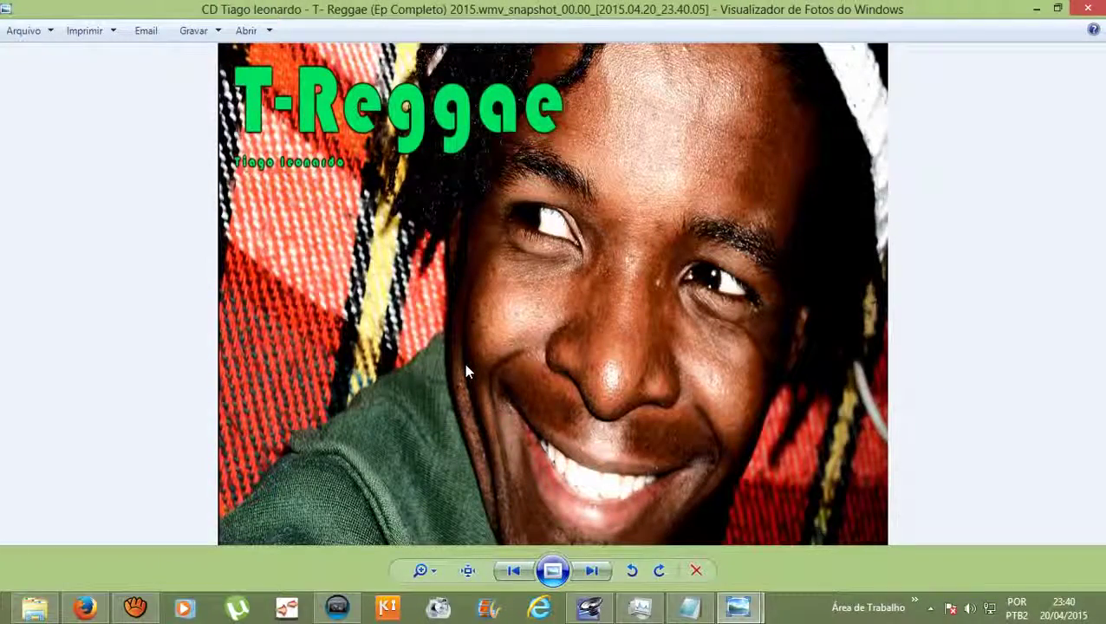
pyautogui.click(1087, 9)
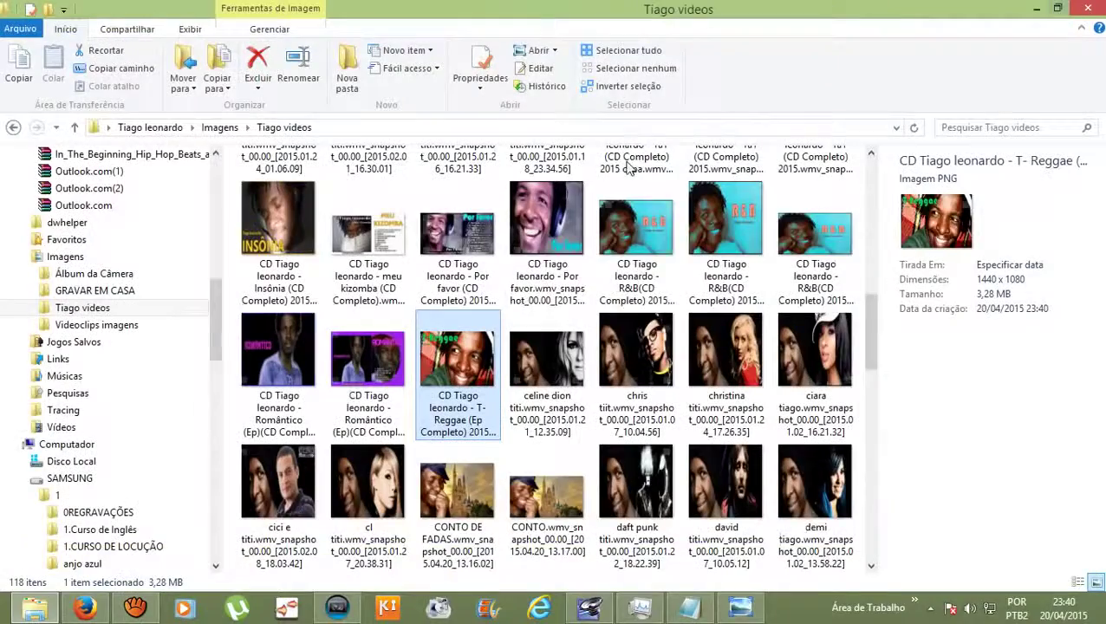
# Open the T-Reggae snapshot image in Paint.
pyautogui.rightClick(475, 373)
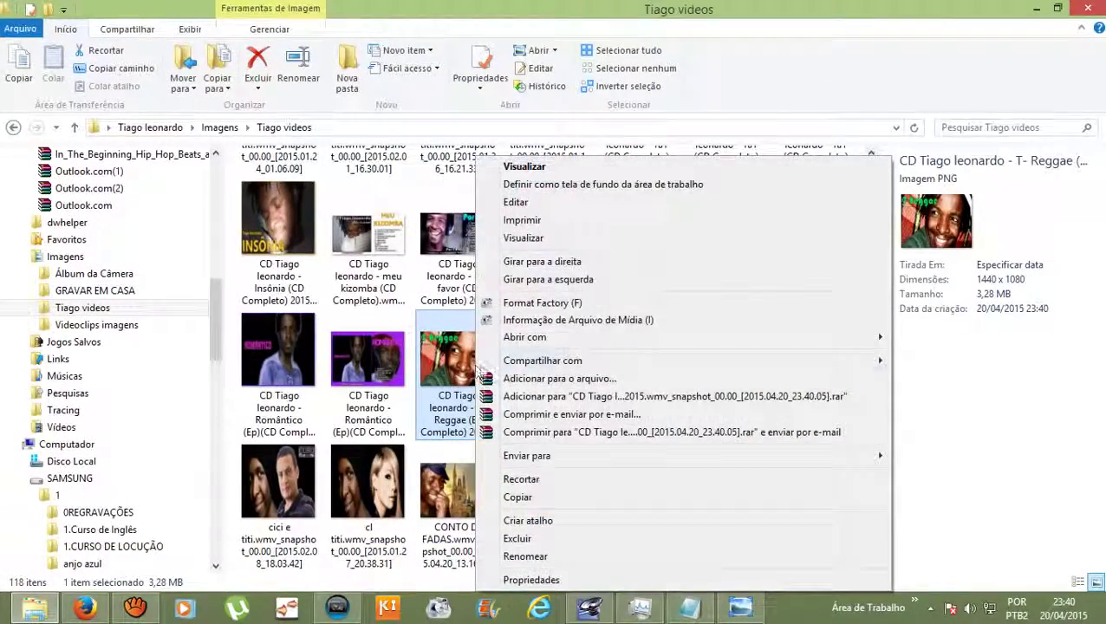
pyautogui.moveTo(538, 340)
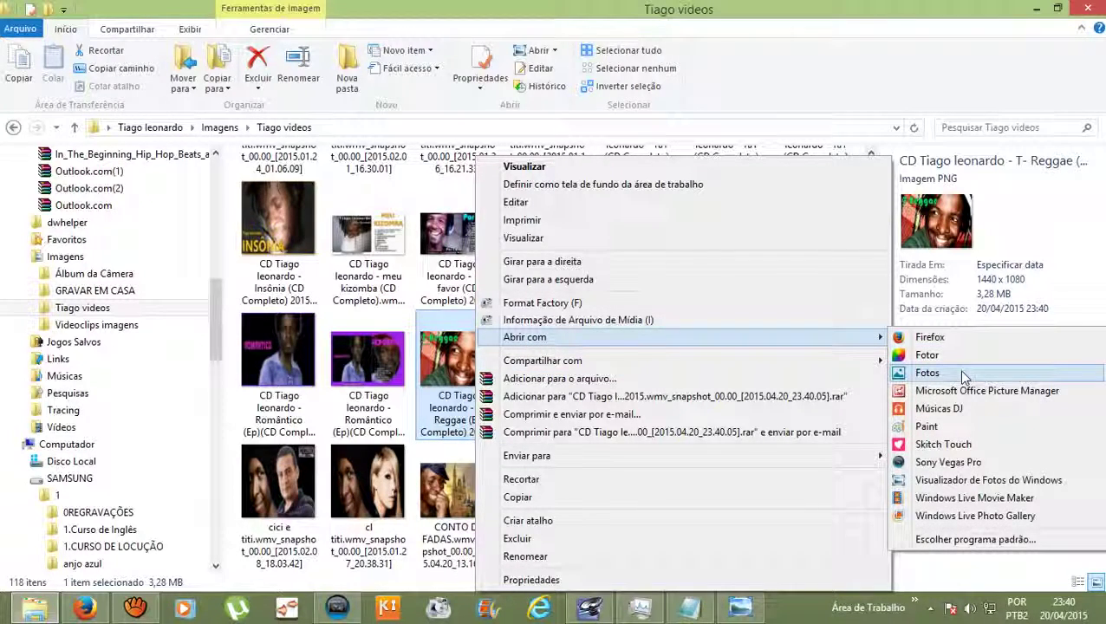
pyautogui.click(961, 428)
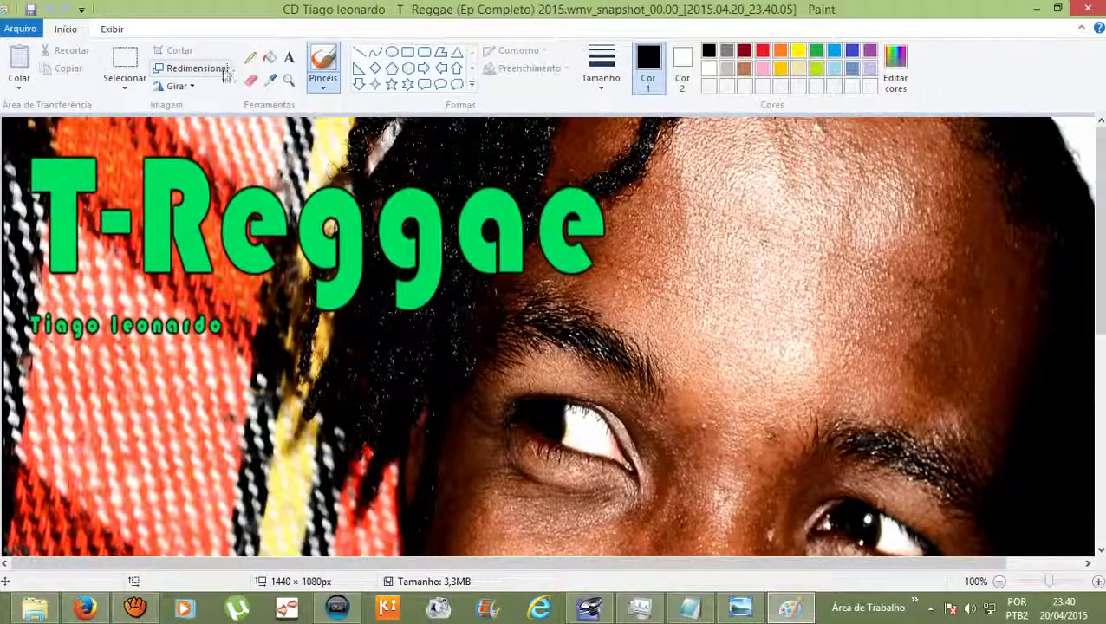
# Resize the cover image to 1400 x 1400 pixels without keeping the aspect ratio, and save it.
pyautogui.click(224, 74)
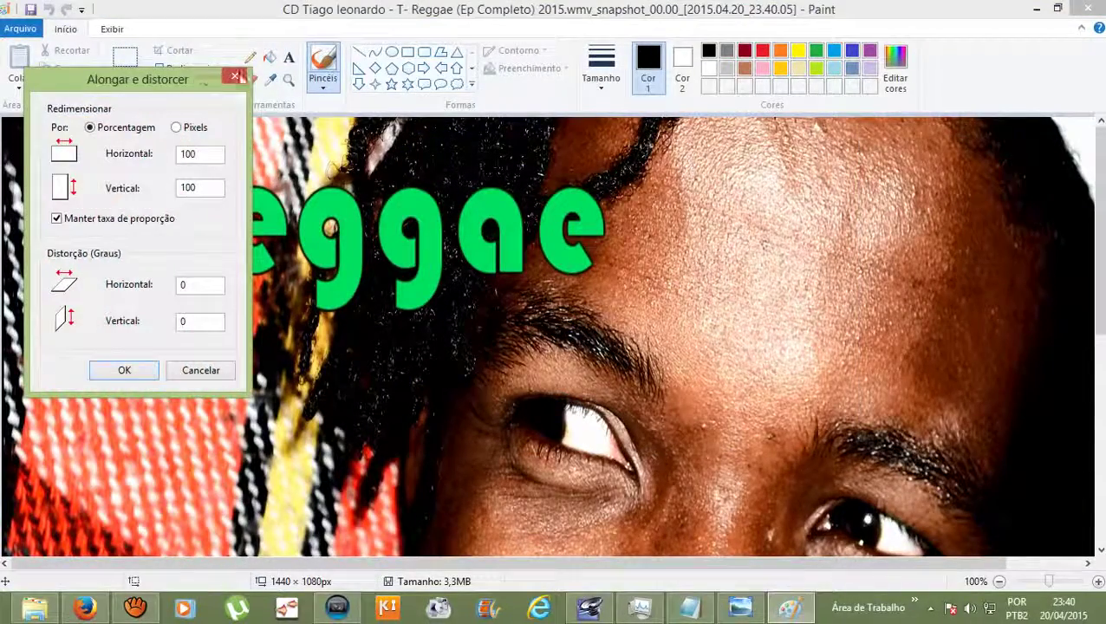
pyautogui.click(235, 76)
pyautogui.click(198, 69)
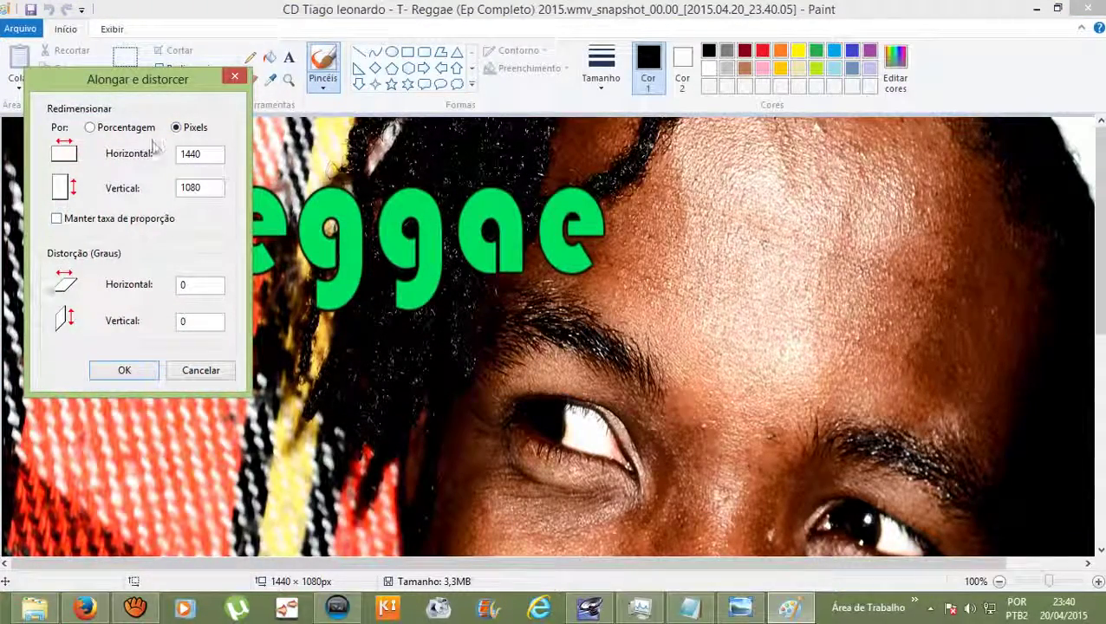
pyautogui.moveTo(213, 154); pyautogui.dragTo(159, 154)
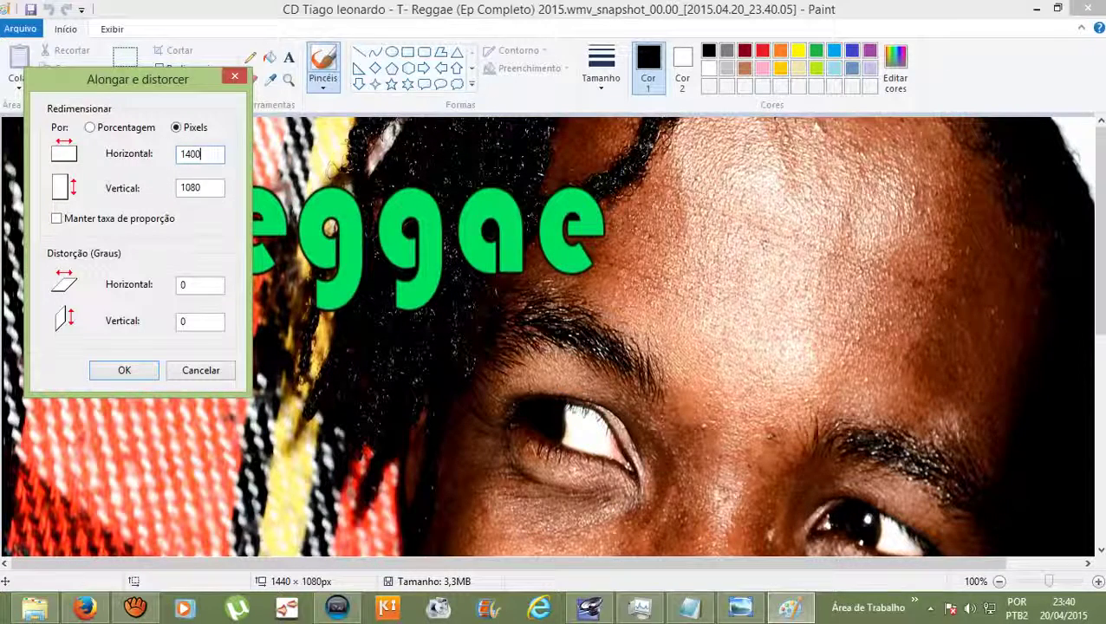
pyautogui.moveTo(212, 187); pyautogui.dragTo(182, 188)
pyautogui.write('140')
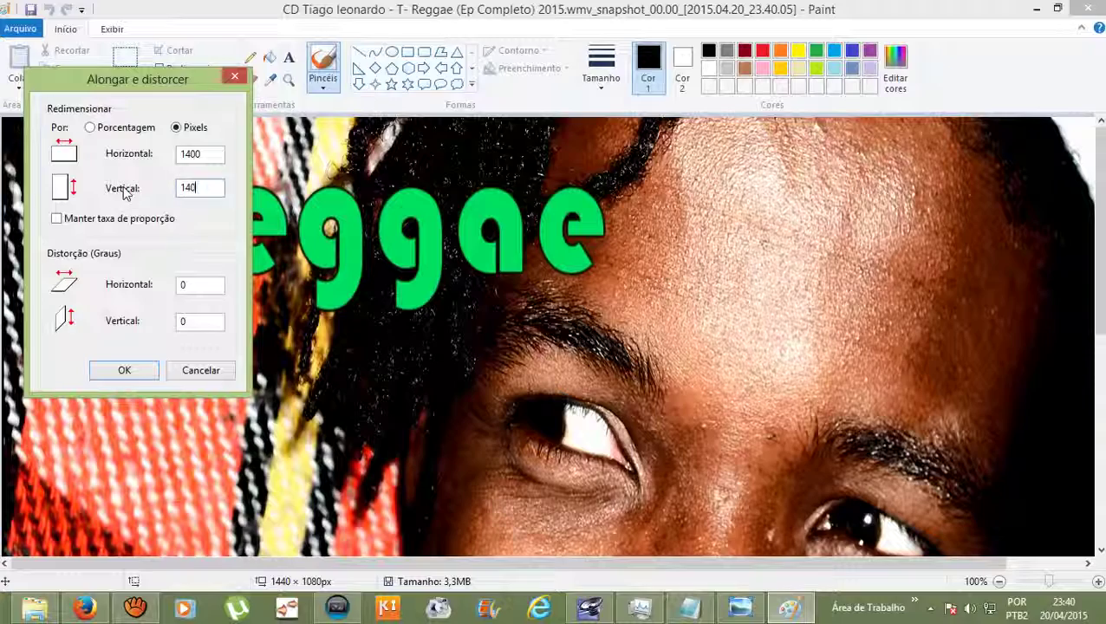
pyautogui.write('0')
pyautogui.click(124, 370)
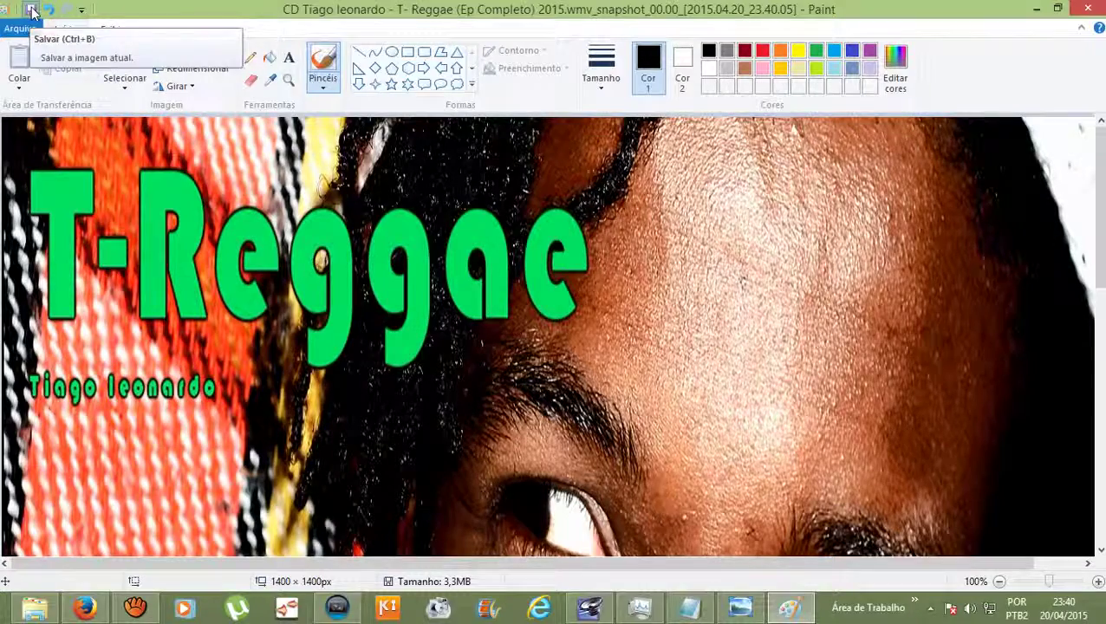
pyautogui.click(32, 10)
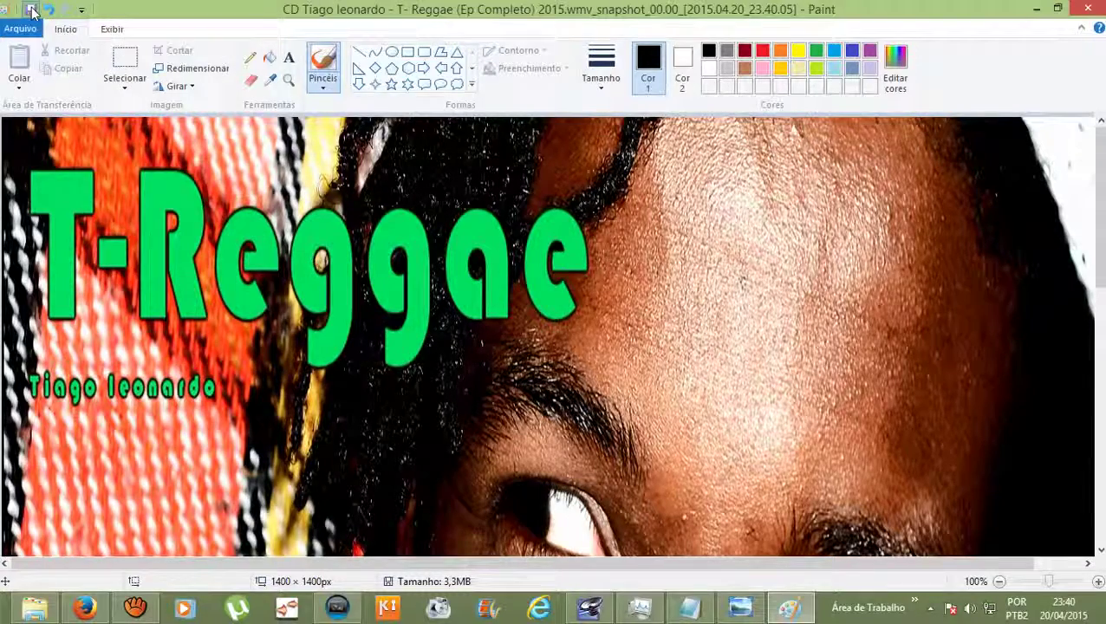
# Close Paint, view the resized T-Reggae cover from the folder, and close the photo viewer.
pyautogui.click(1087, 10)
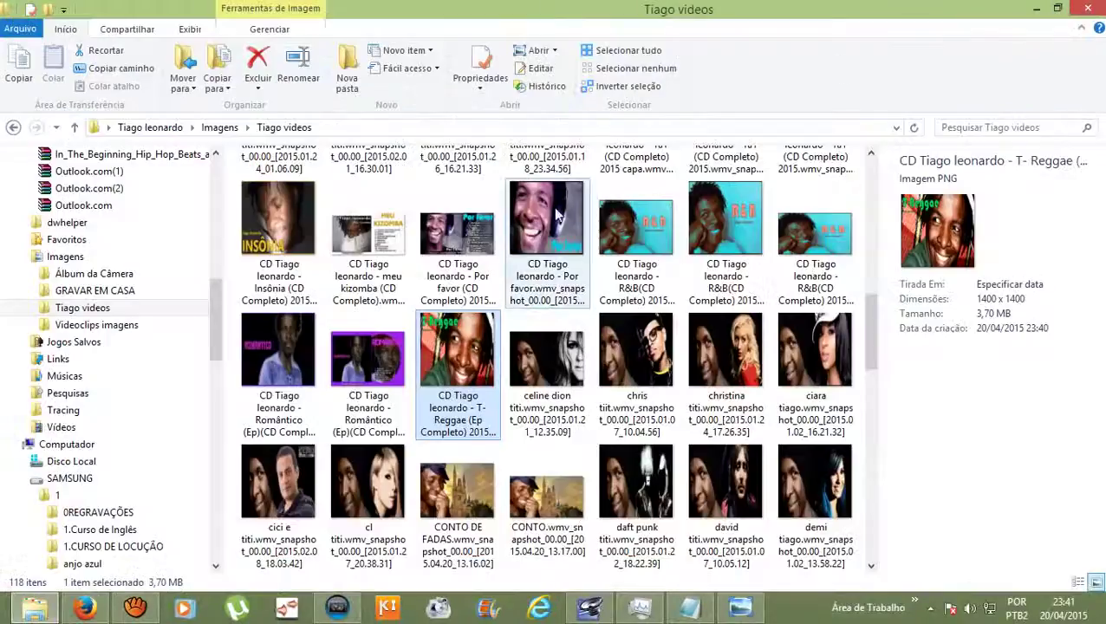
pyautogui.doubleClick(468, 371)
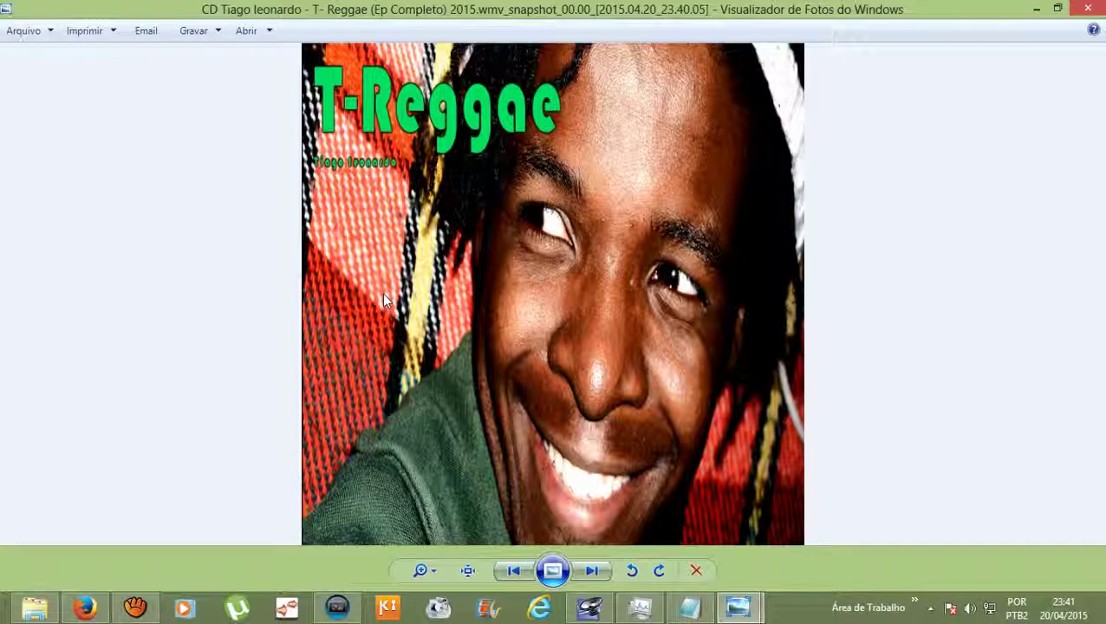
pyautogui.click(1088, 9)
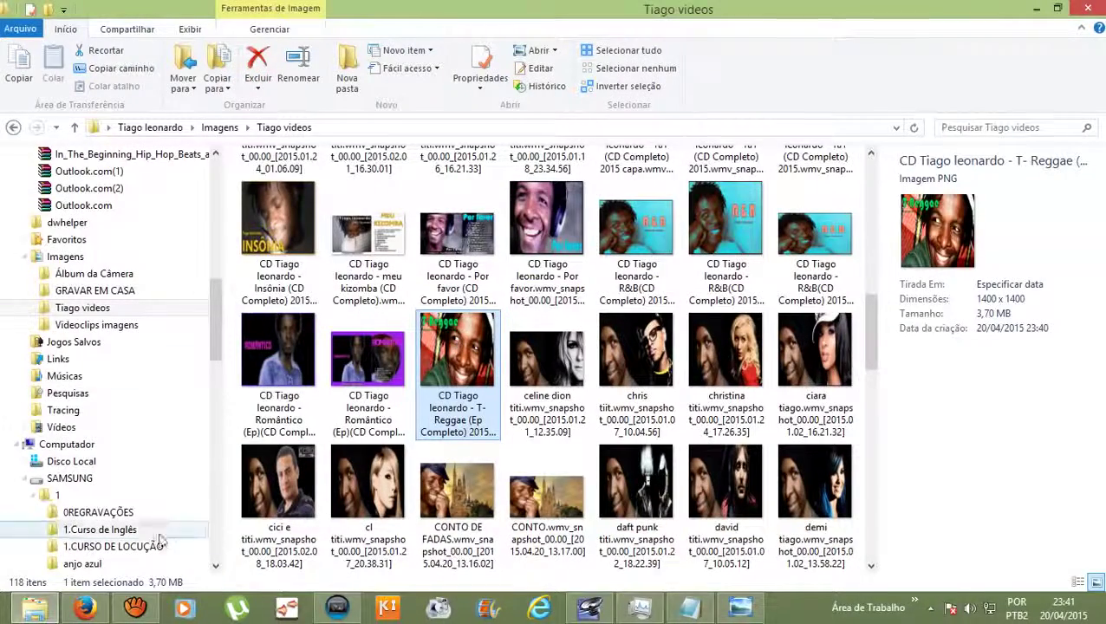
# Switch to Windows Media Player and maximize its window.
pyautogui.click(183, 607)
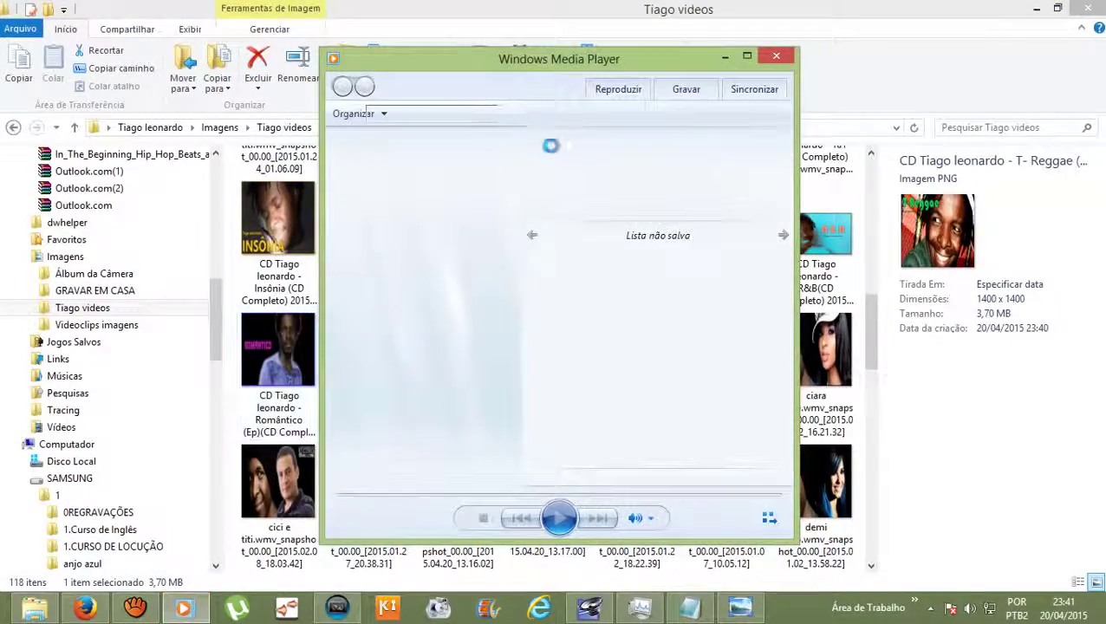
pyautogui.click(583, 20)
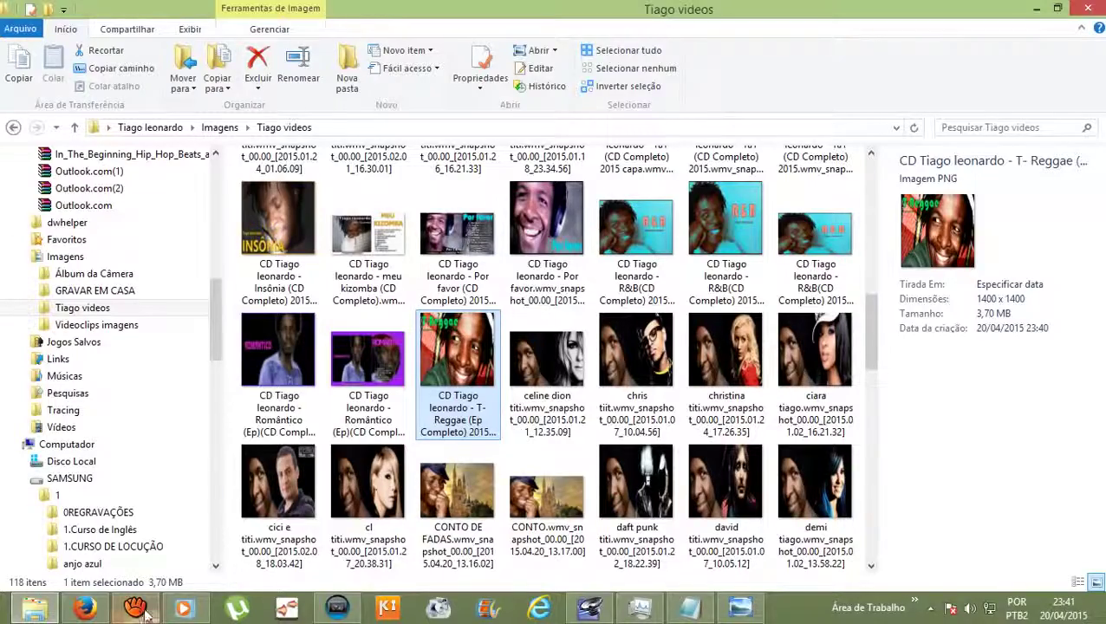
pyautogui.click(337, 609)
pyautogui.click(337, 609)
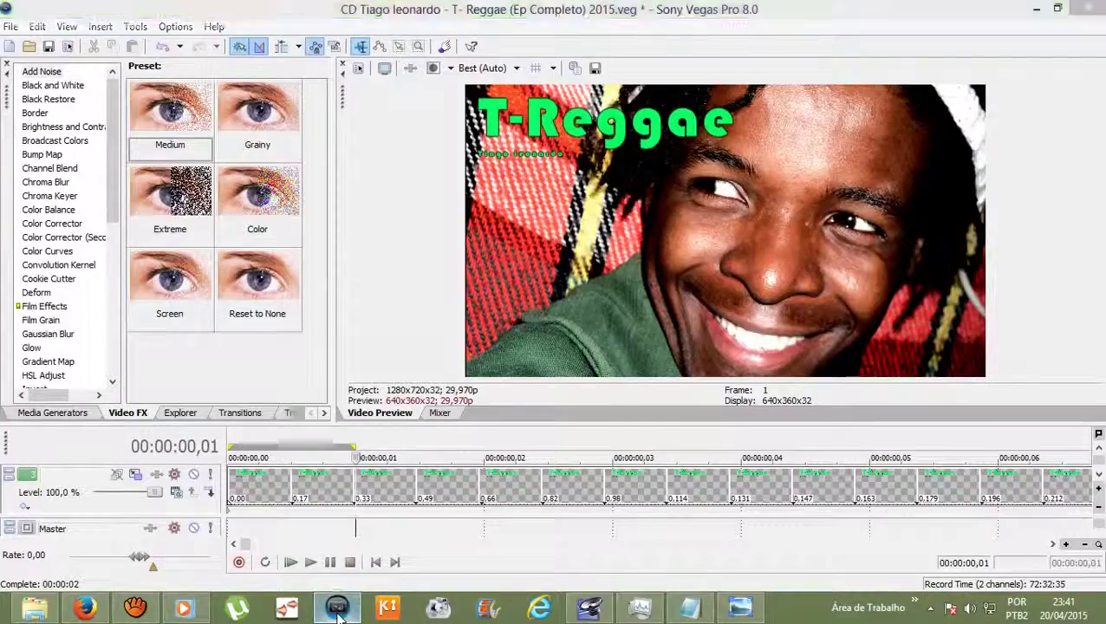
pyautogui.click(182, 609)
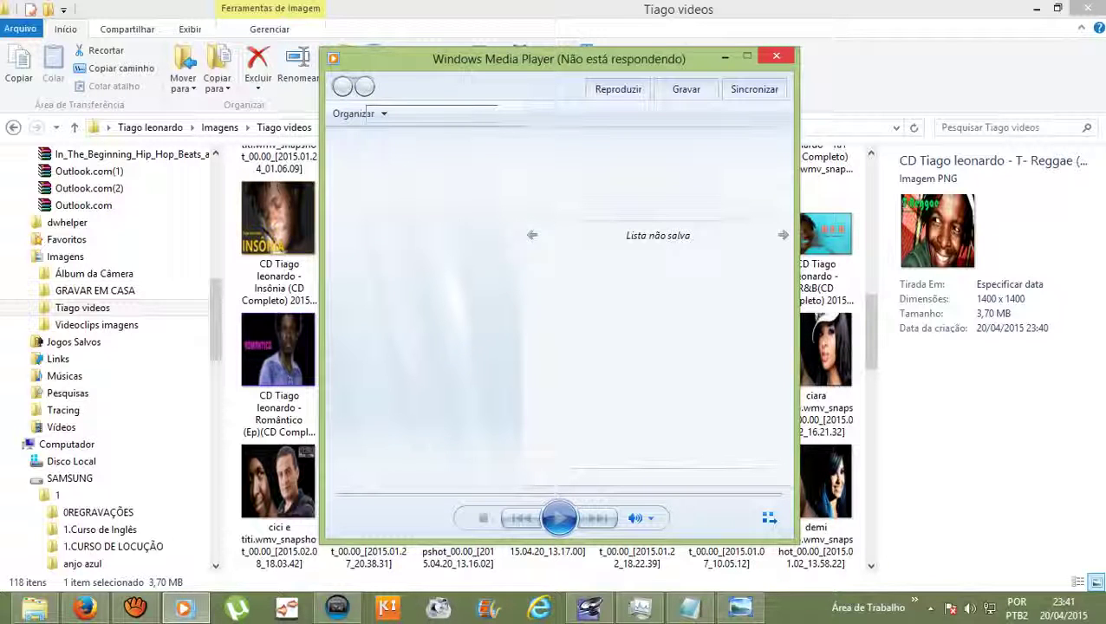
pyautogui.click(747, 57)
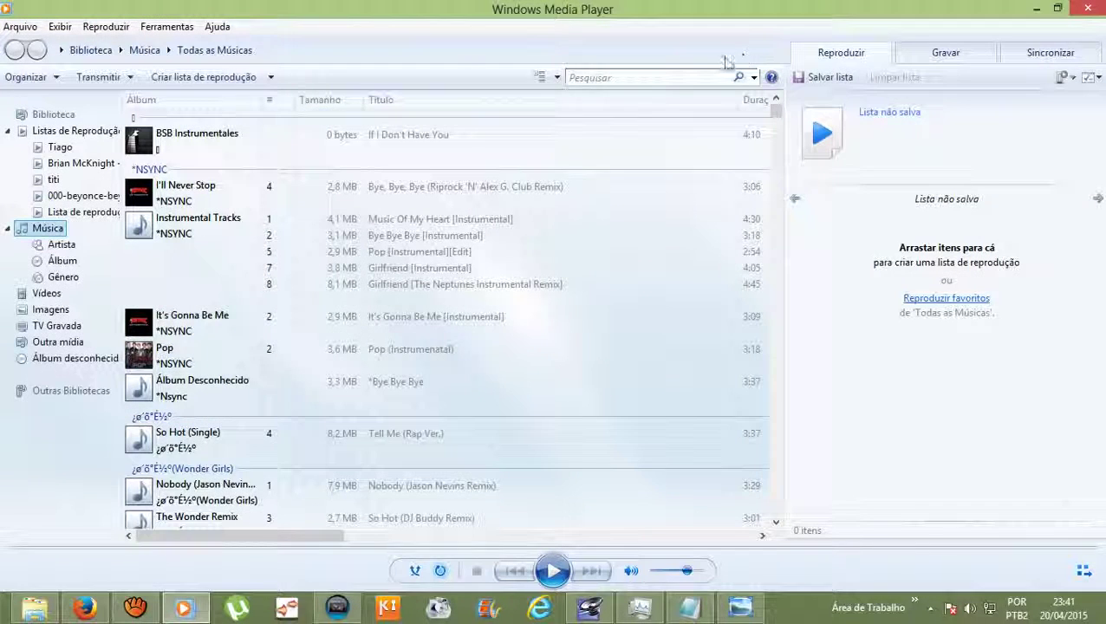
# Search the music library for "reggae style".
pyautogui.click(591, 79)
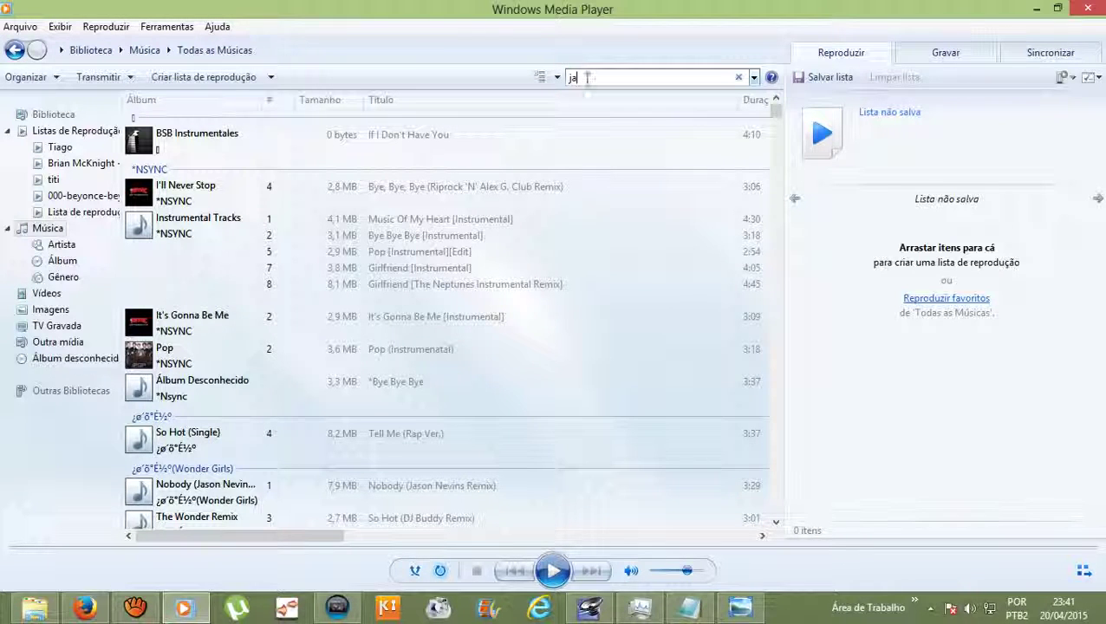
pyautogui.write('h')
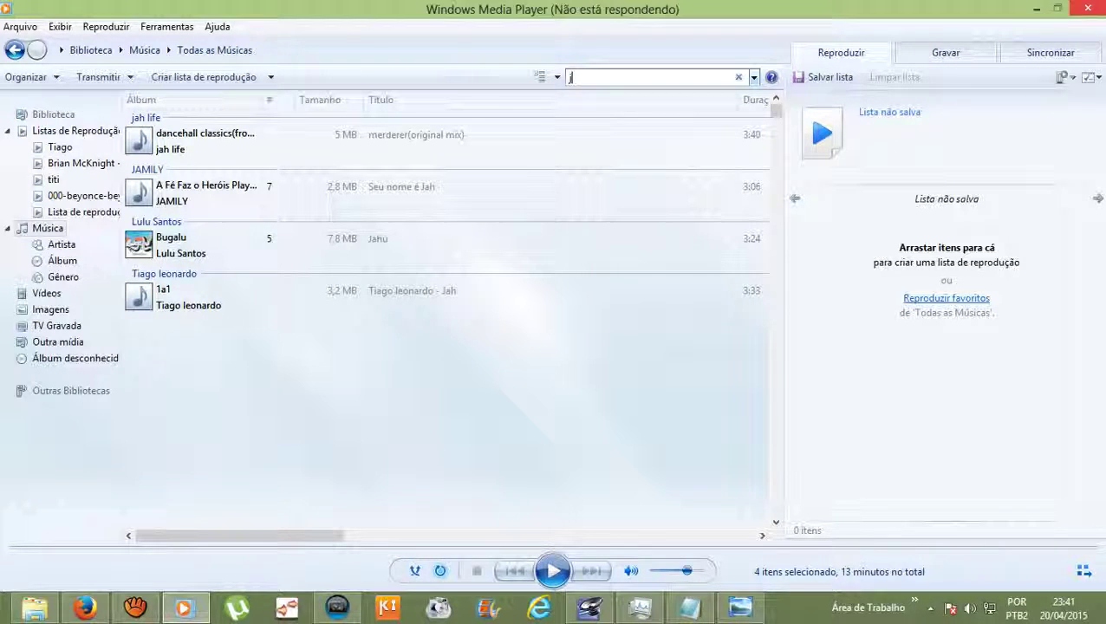
pyautogui.press('BackSpace')
pyautogui.write('reggae style')
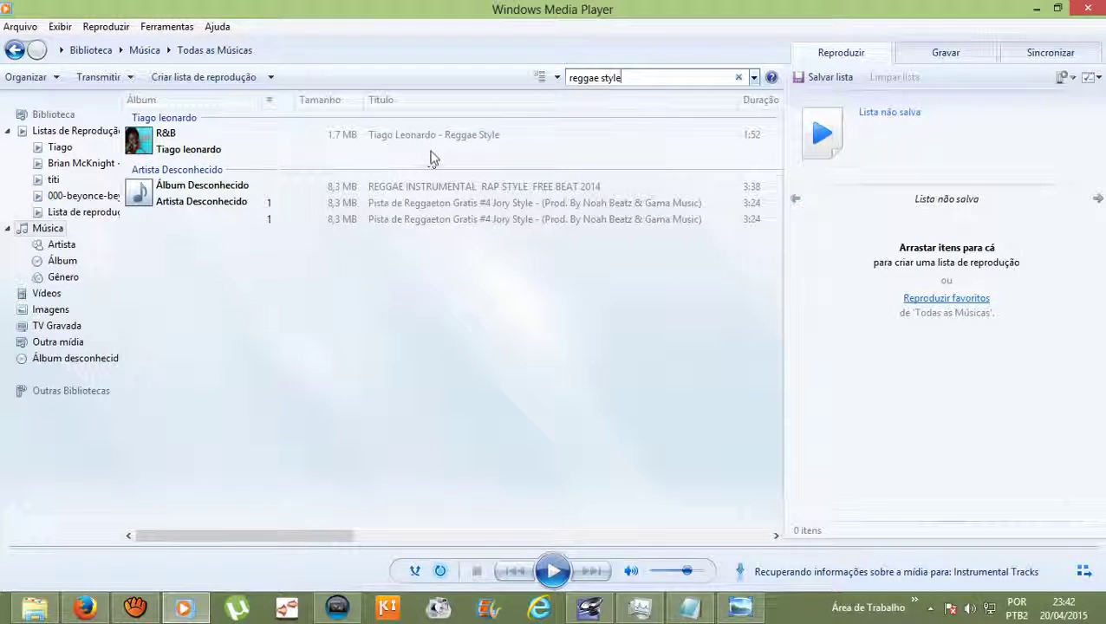
pyautogui.click(486, 144)
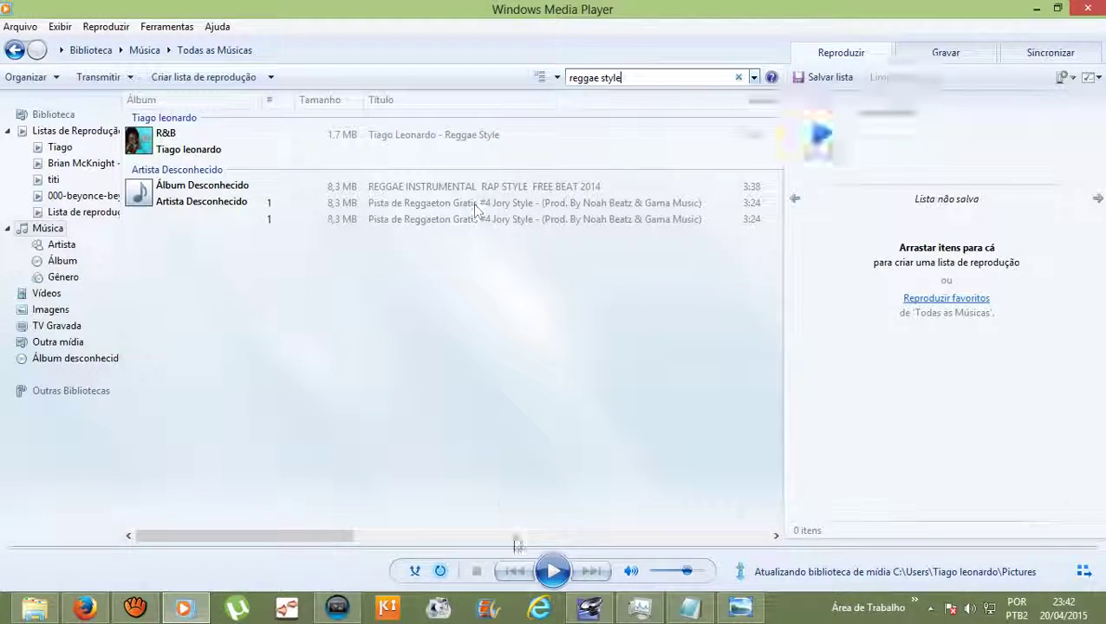
# Switch to File Explorer and copy the T-Reggae cover image.
pyautogui.click(33, 607)
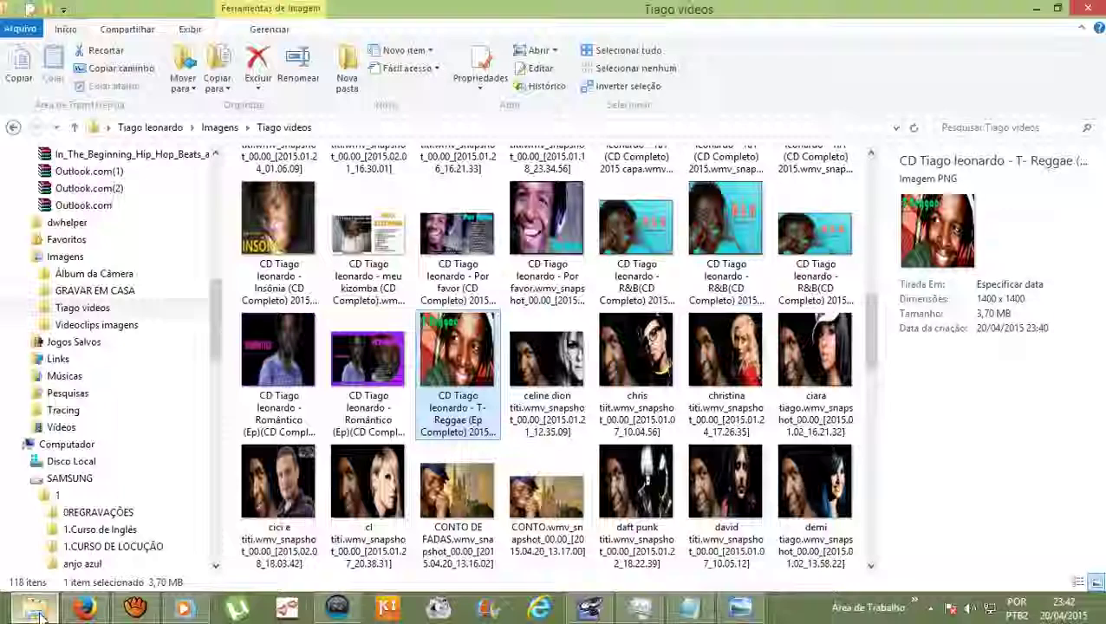
pyautogui.rightClick(481, 357)
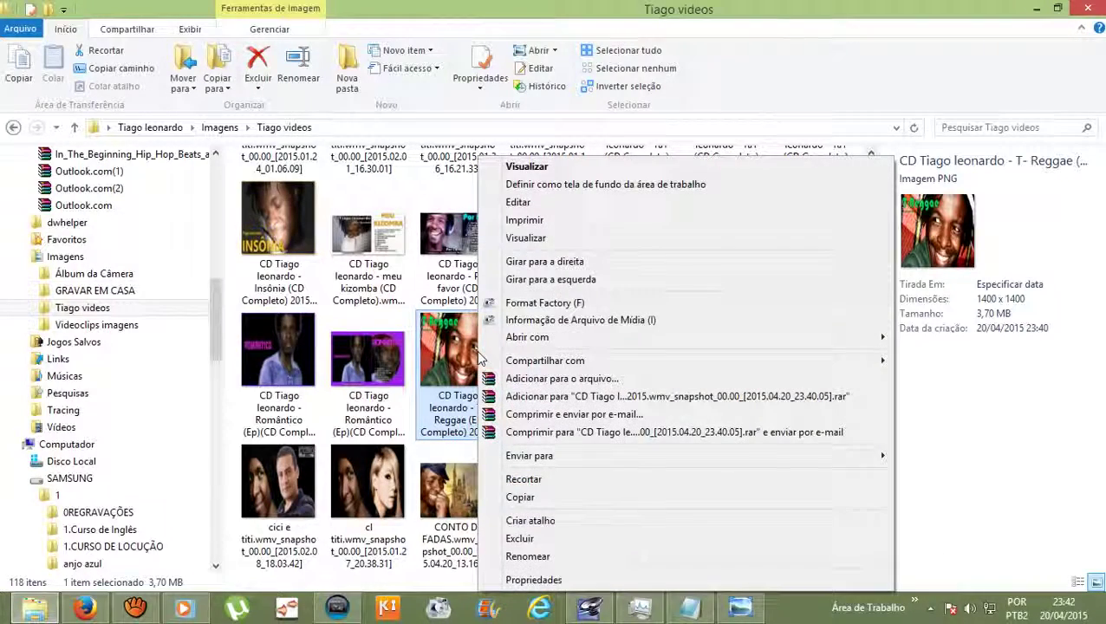
pyautogui.click(539, 501)
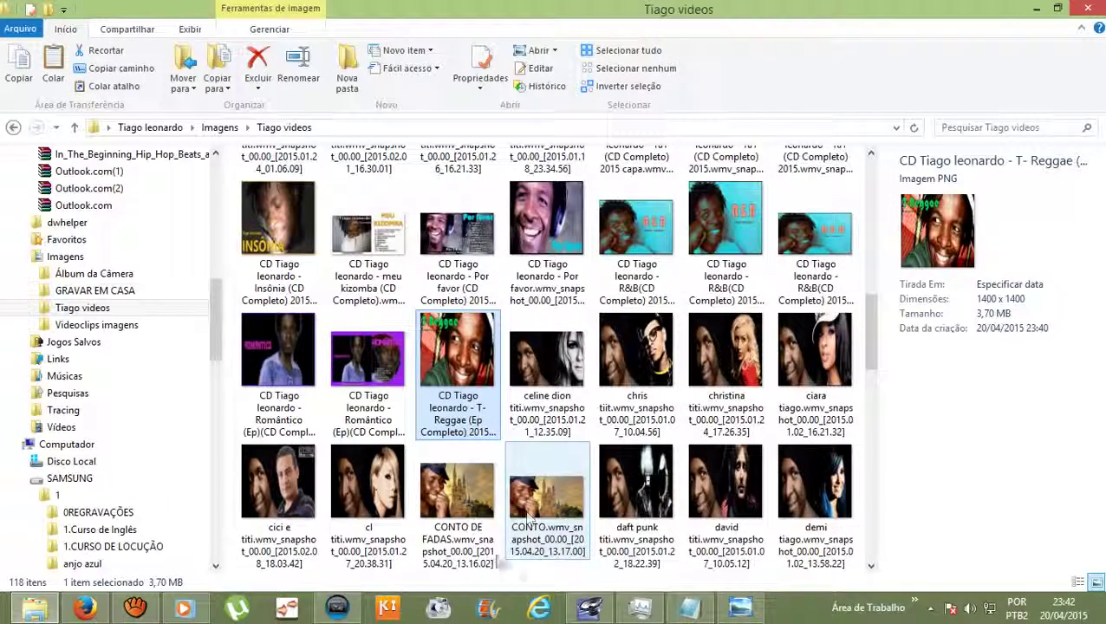
# Try twice to paste the copied cover as the album art of the R&B album in Windows Media Player.
pyautogui.click(185, 610)
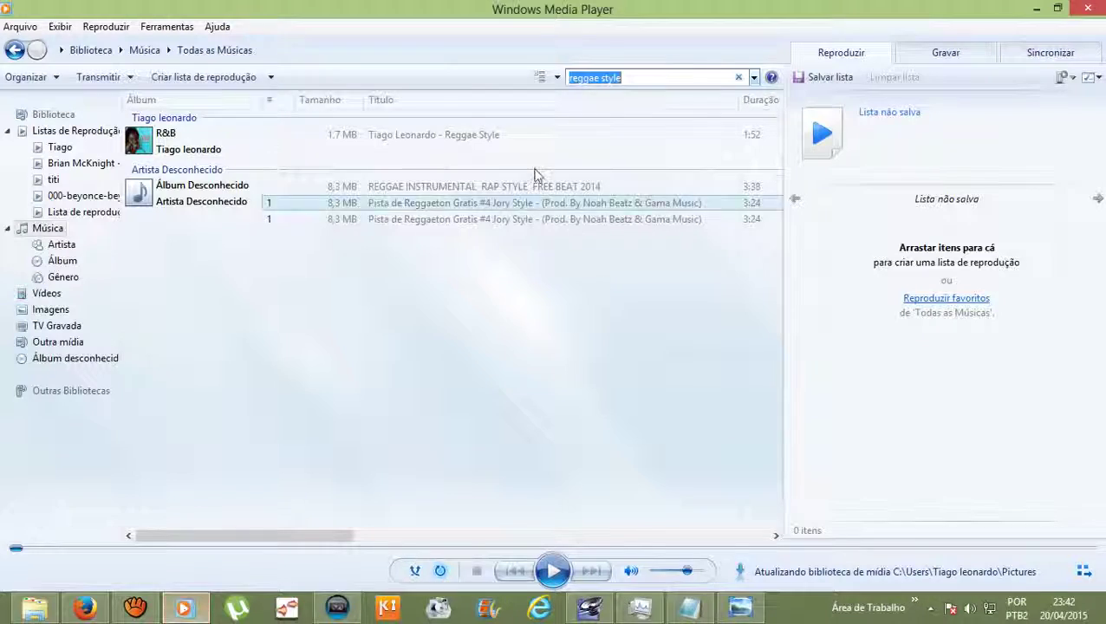
pyautogui.moveTo(465, 138)
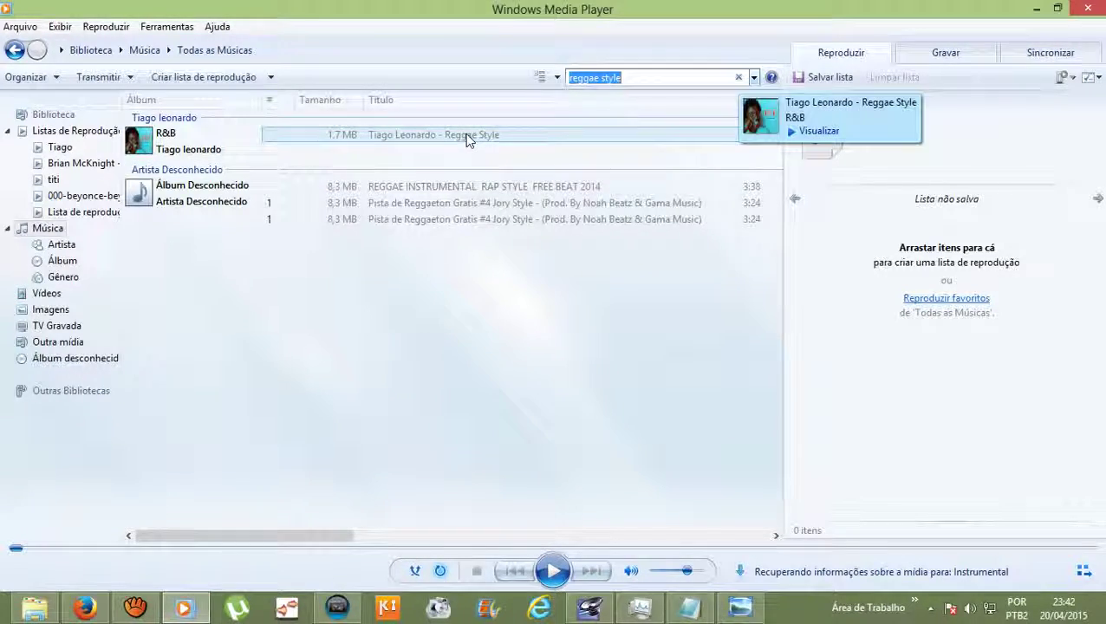
pyautogui.rightClick(145, 144)
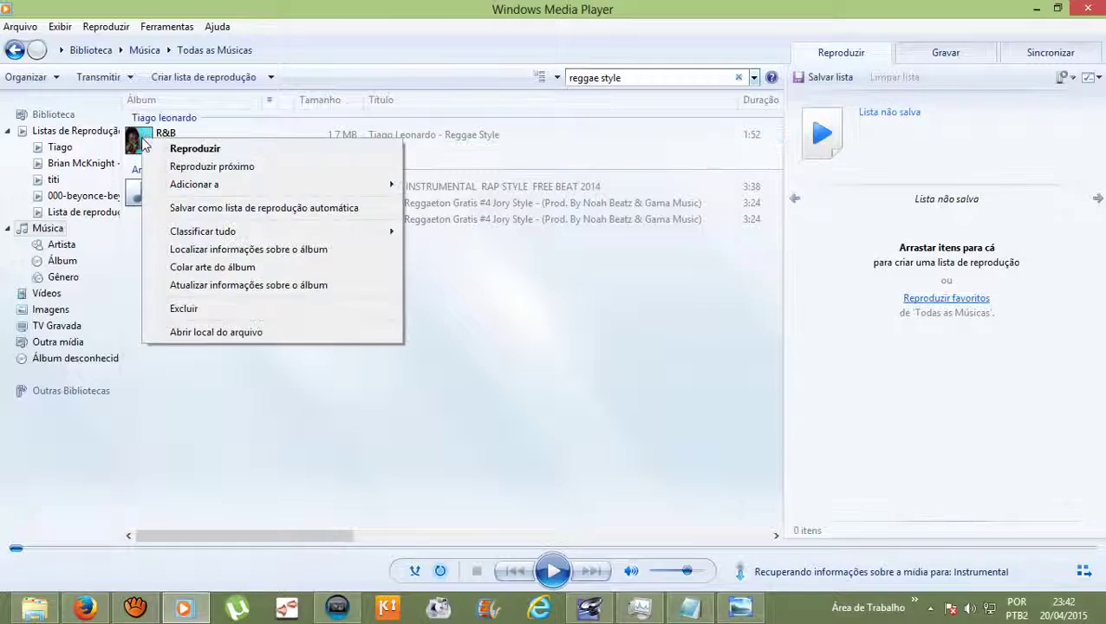
pyautogui.click(208, 268)
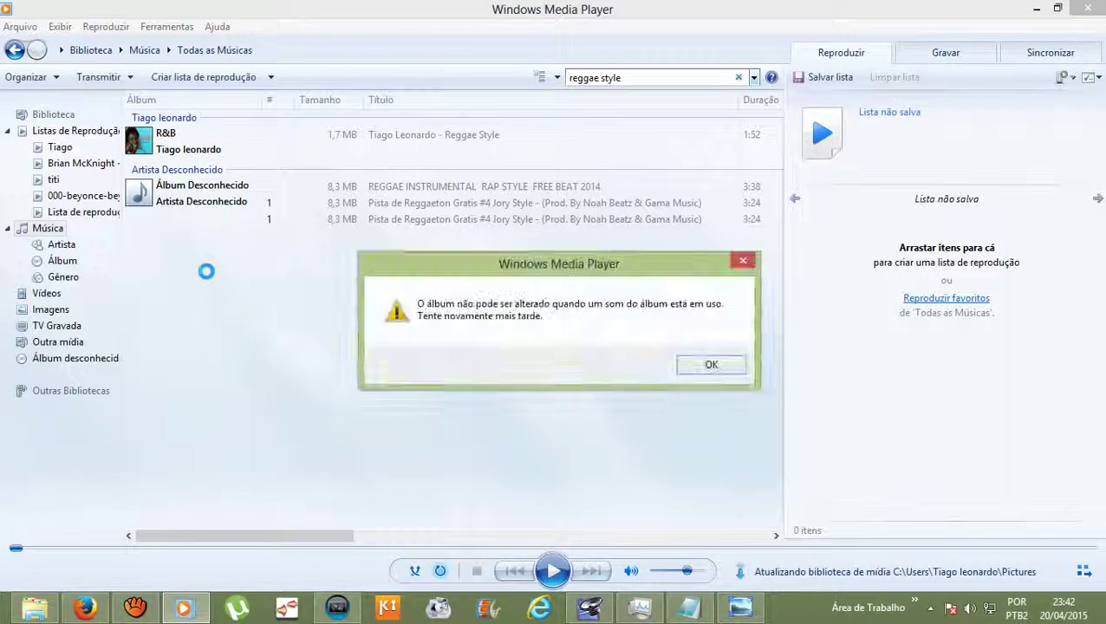
pyautogui.click(696, 365)
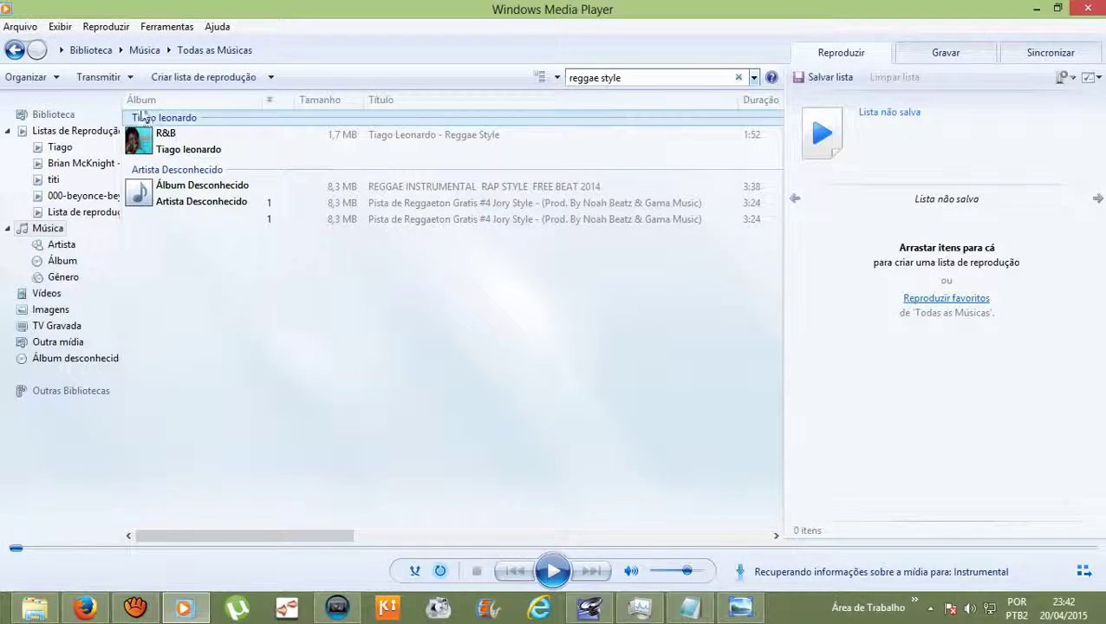
pyautogui.rightClick(141, 142)
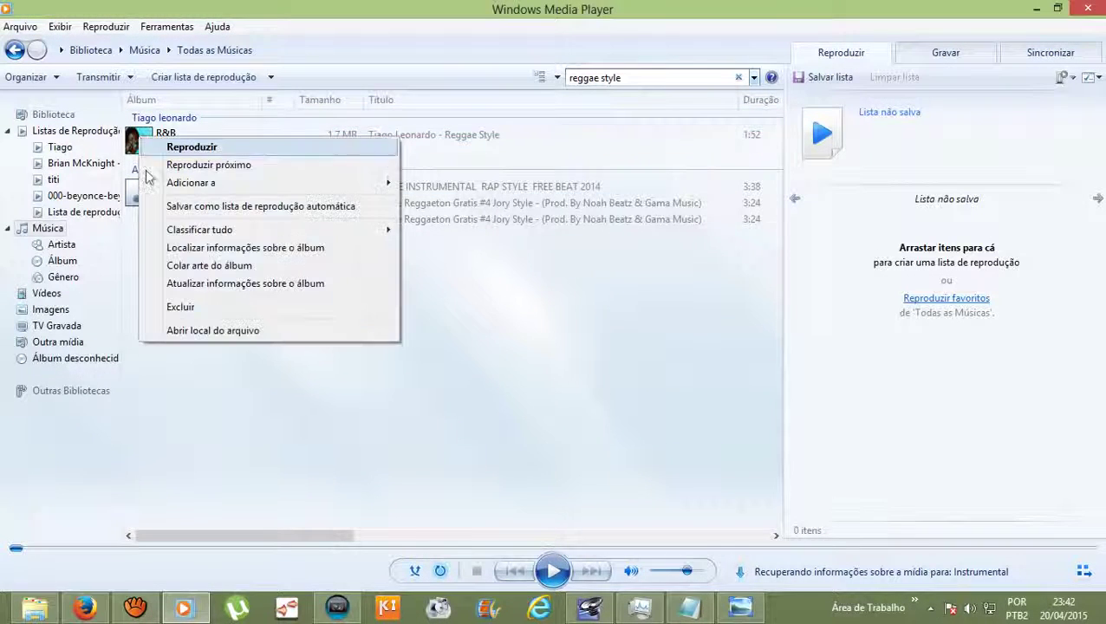
pyautogui.click(195, 267)
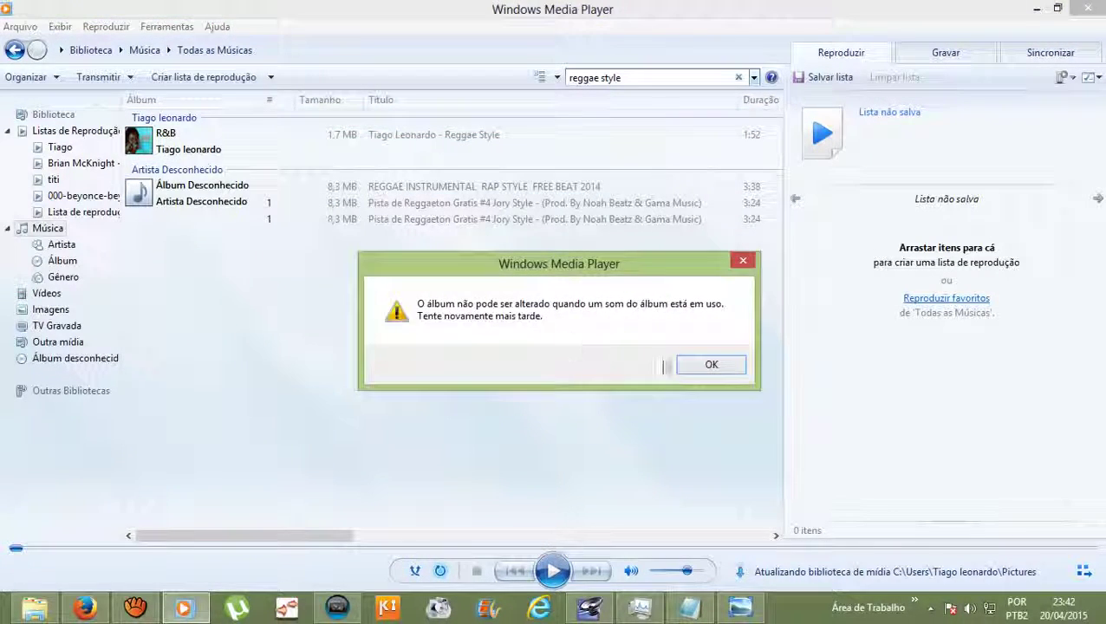
pyautogui.click(685, 365)
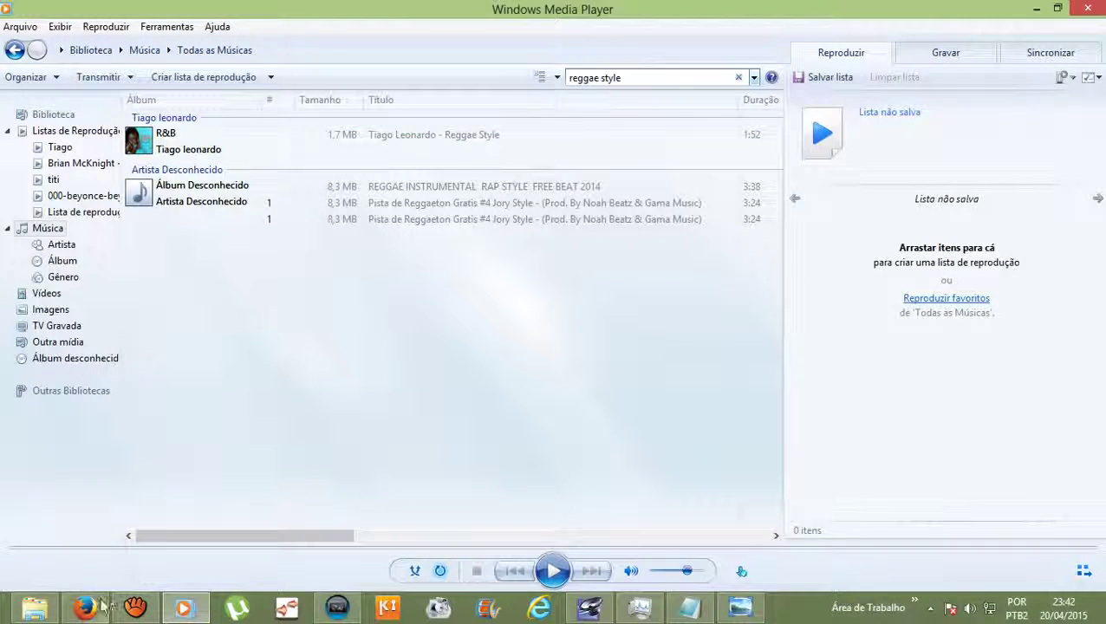
# Minimize the image folder and Windows Media Player to reach the desktop.
pyautogui.click(36, 607)
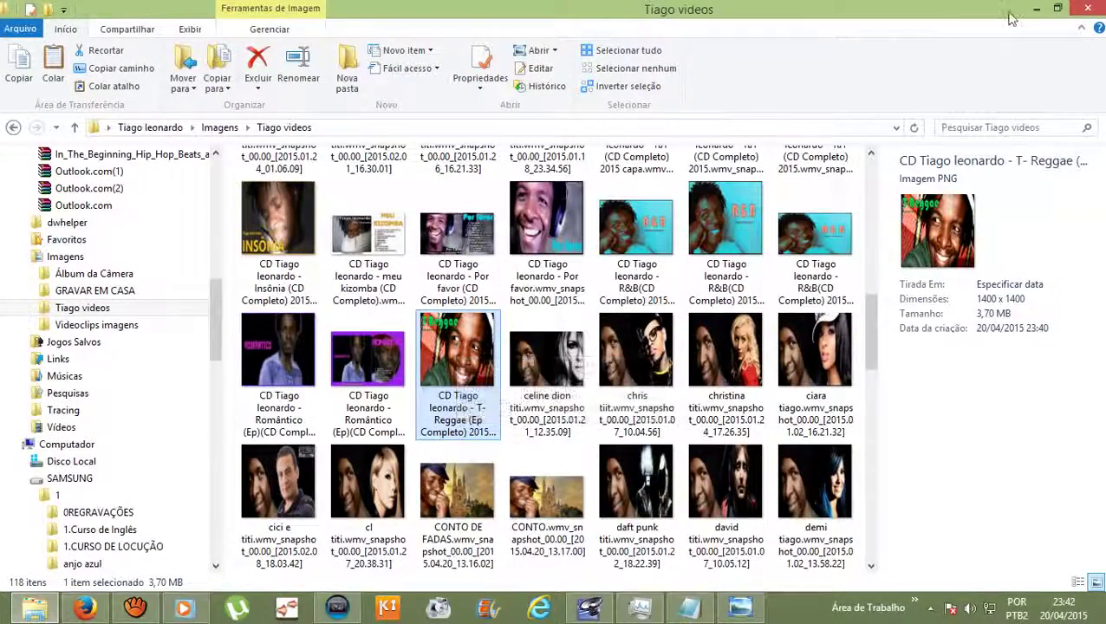
pyautogui.click(1036, 8)
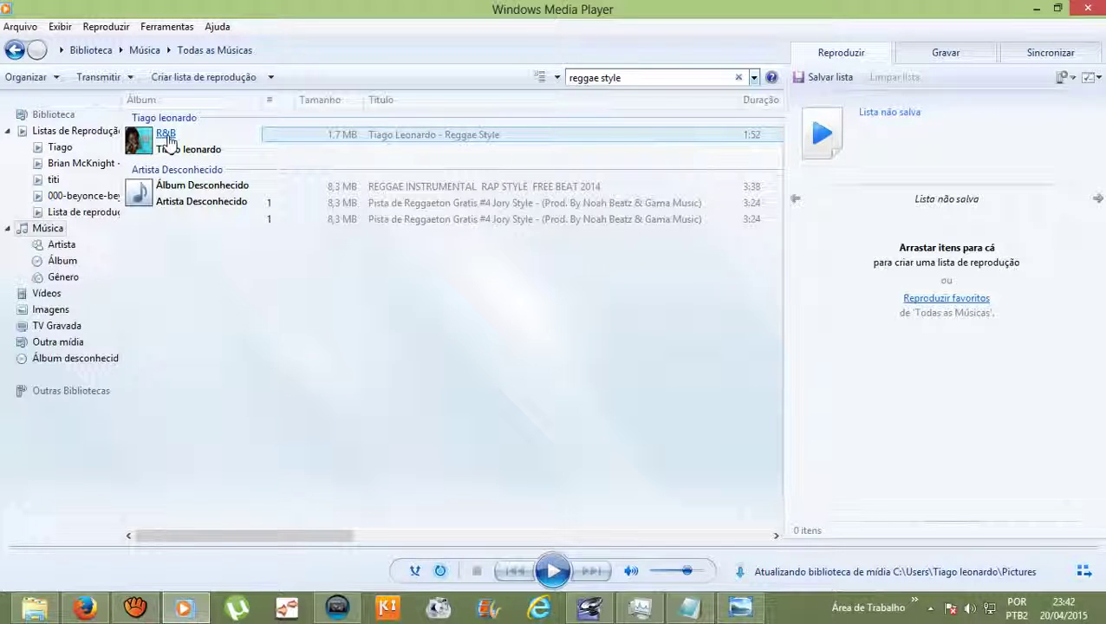
pyautogui.click(1033, 10)
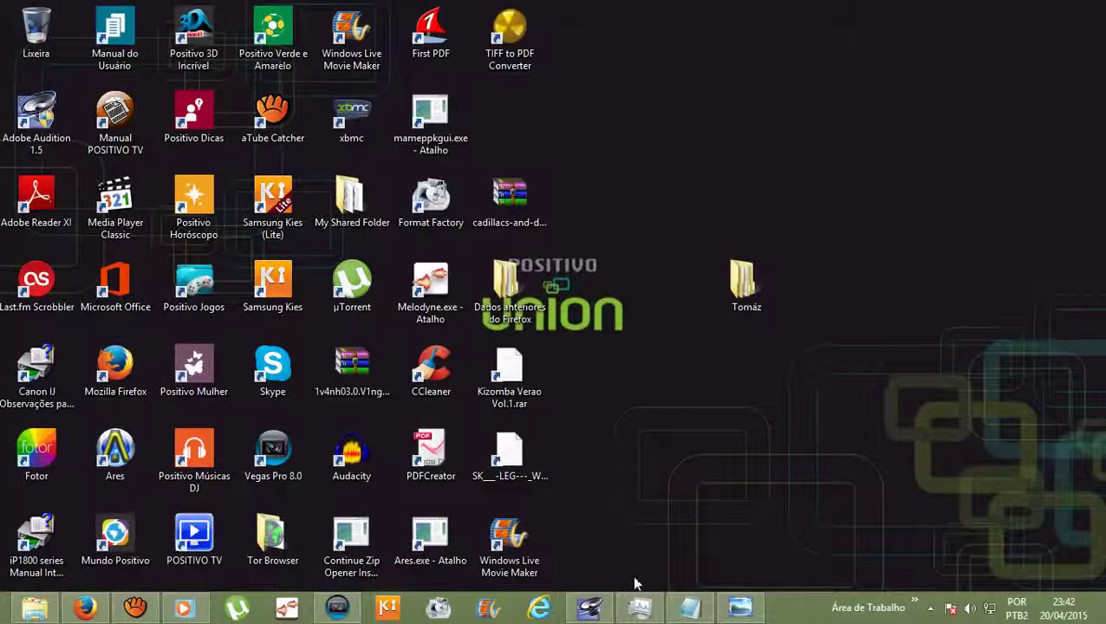
# Copy the ONErpm account address from the Notepad CD recording notes and switch to the ONErpm page in Firefox.
pyautogui.click(680, 611)
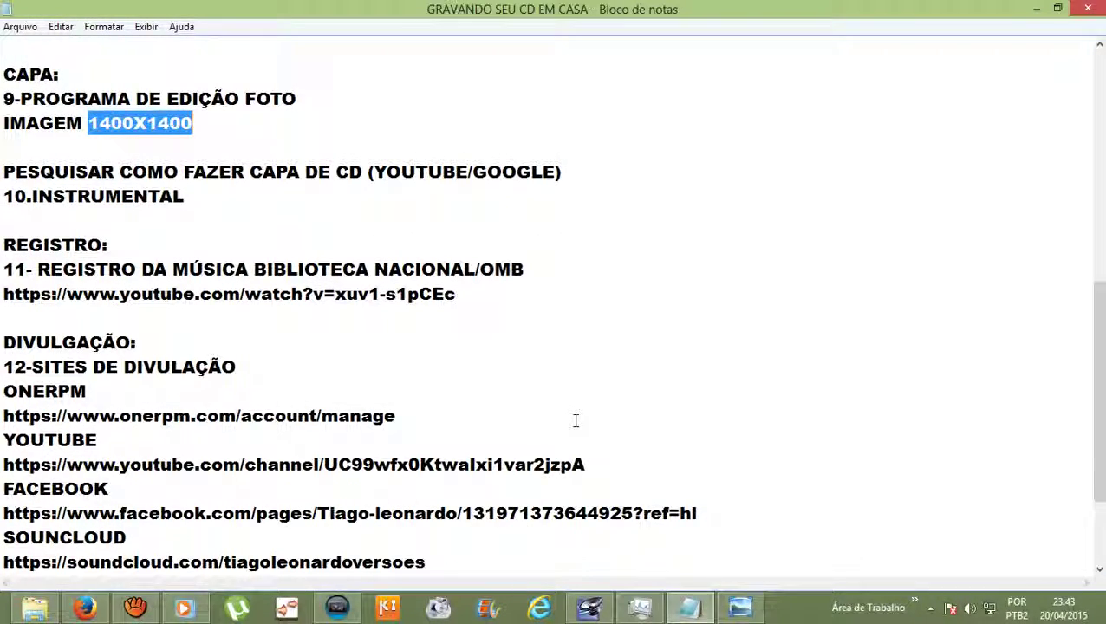
pyautogui.scroll(-2, 541, 386)
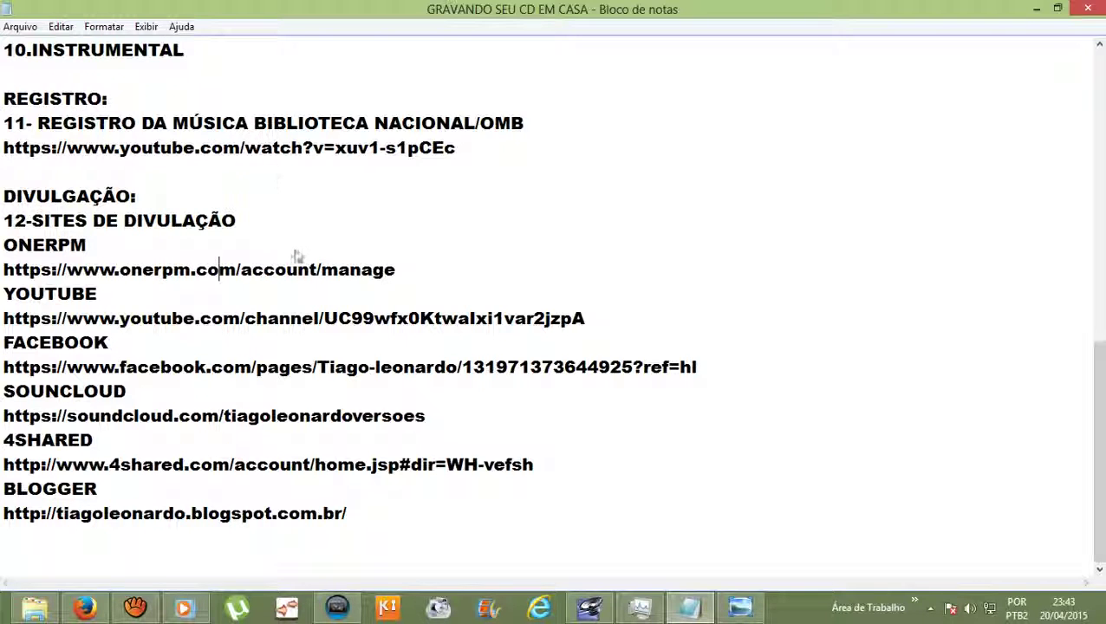
pyautogui.moveTo(424, 266); pyautogui.dragTo(4, 268)
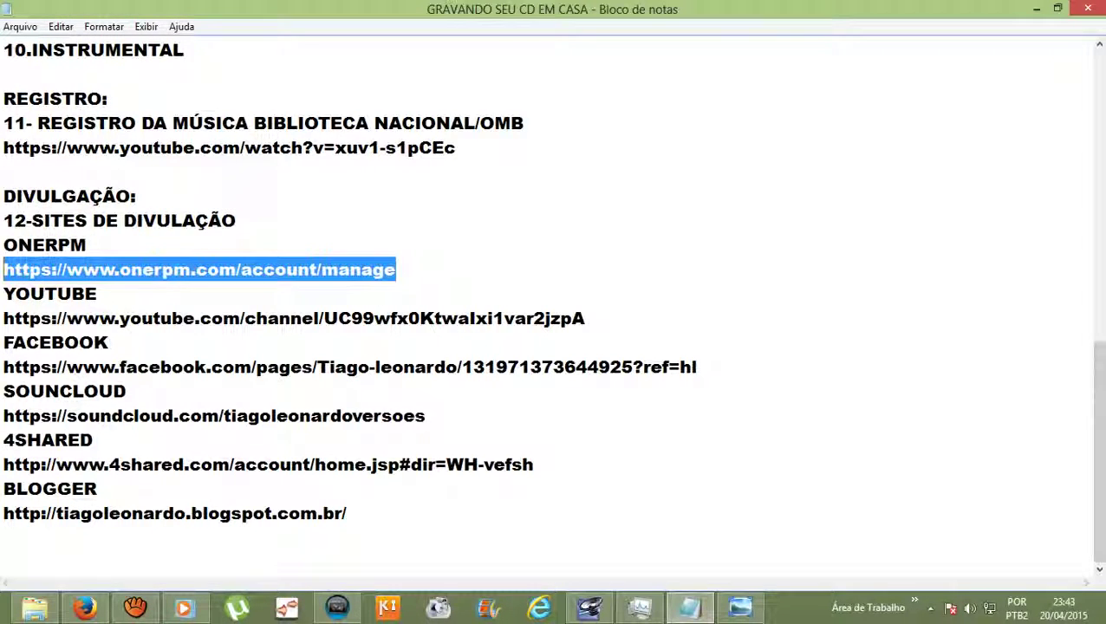
pyautogui.rightClick(18, 272)
pyautogui.click(65, 326)
pyautogui.click(84, 607)
pyautogui.click(436, 33)
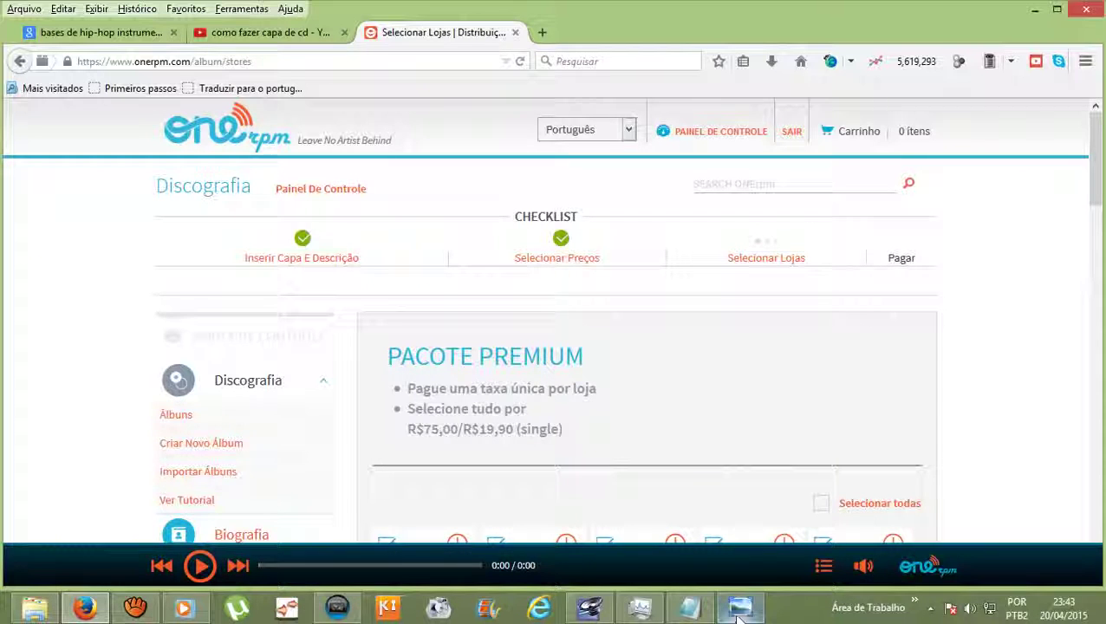
# Highlight the YouTube and Facebook addresses in the Notepad notes, and look at the ONErpm page in Firefox before returning.
pyautogui.click(691, 609)
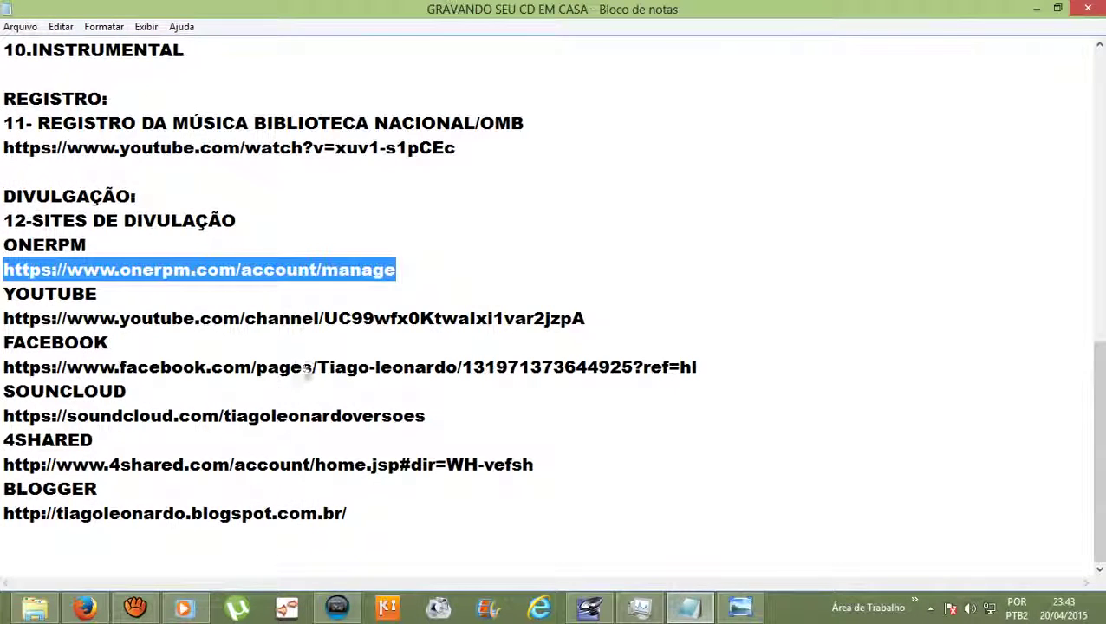
pyautogui.moveTo(587, 320); pyautogui.dragTo(4, 319)
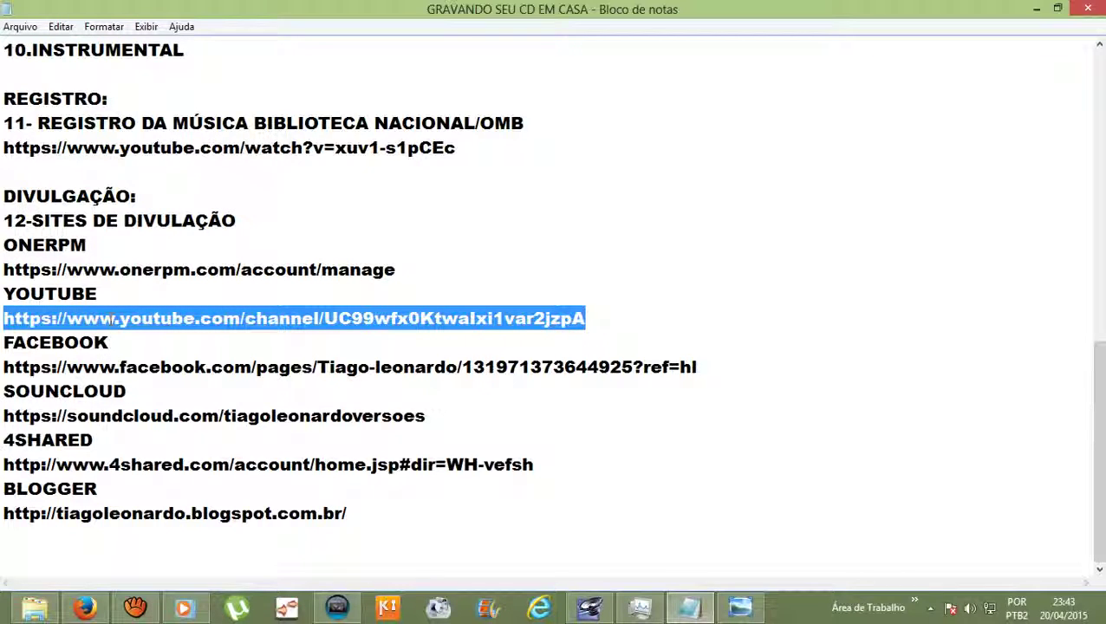
pyautogui.moveTo(725, 370); pyautogui.dragTo(3, 367)
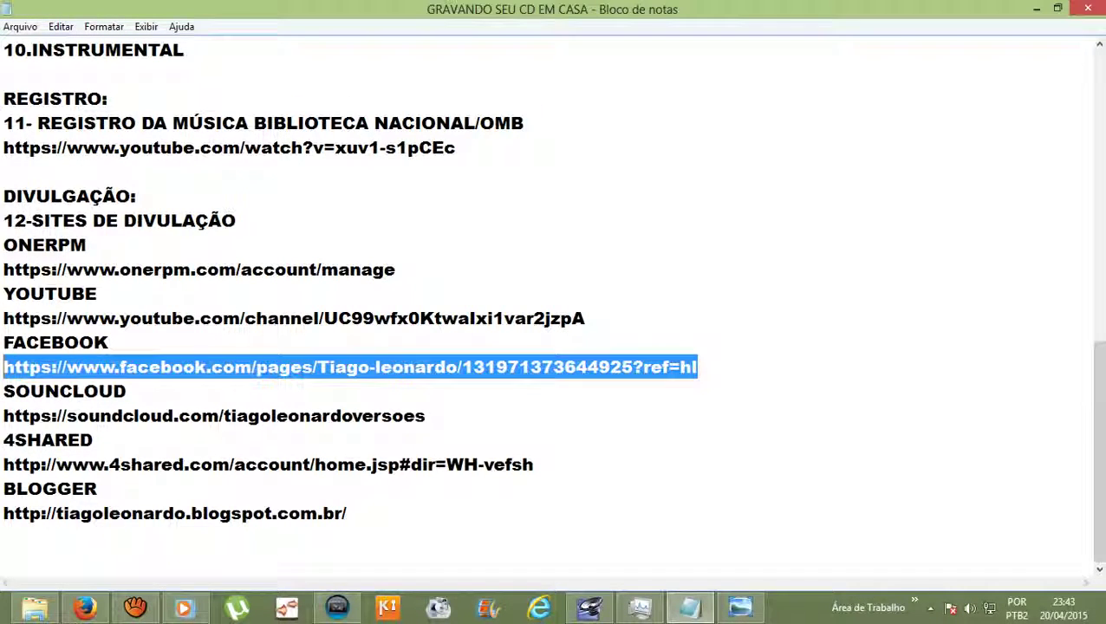
pyautogui.click(102, 613)
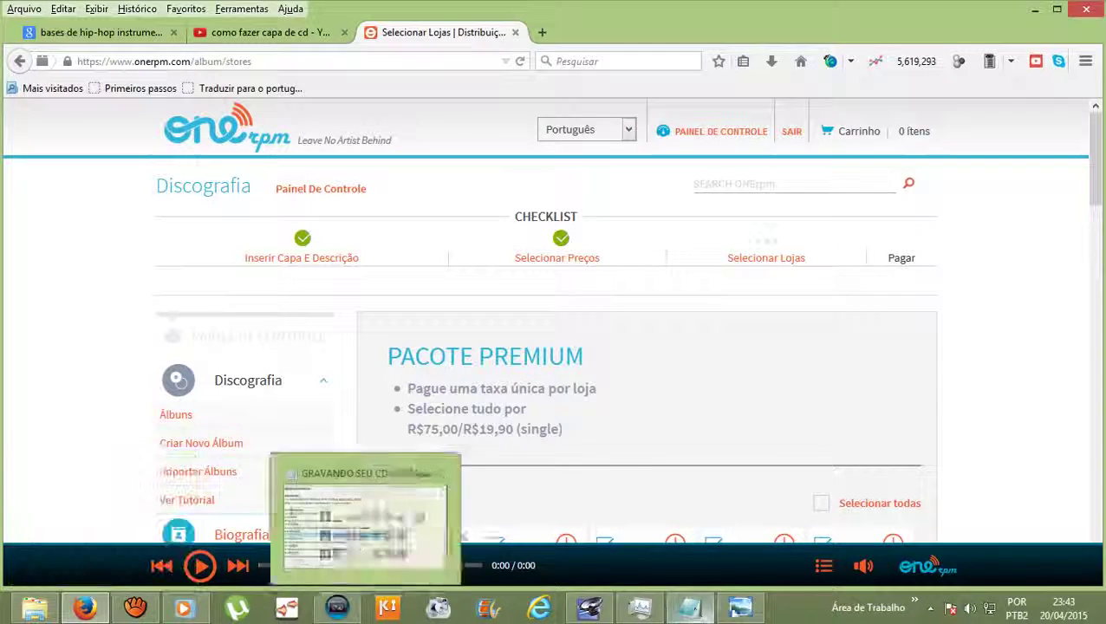
pyautogui.click(690, 608)
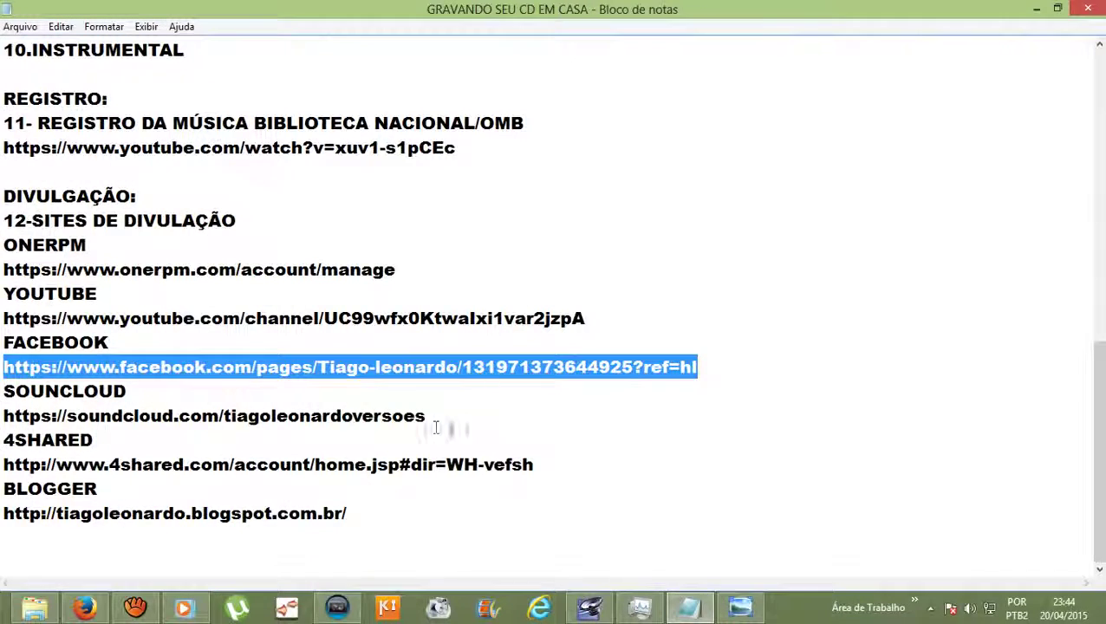
# Highlight the SoundCloud and 4shared addresses in the Notepad notes, and copy the Blogger address.
pyautogui.moveTo(436, 425); pyautogui.dragTo(230, 416)
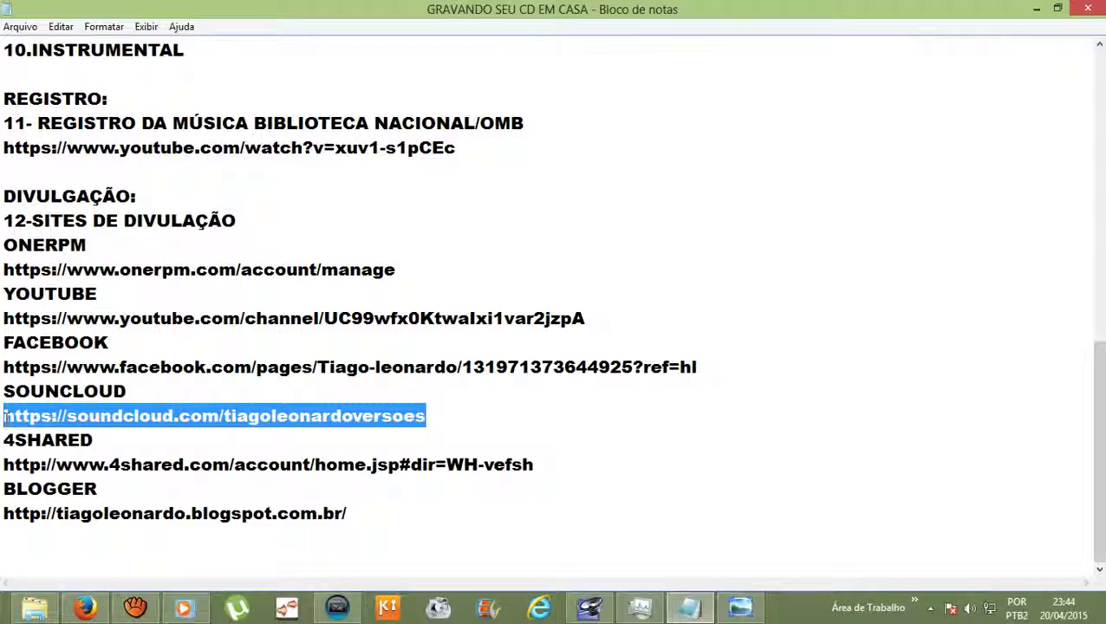
pyautogui.moveTo(532, 465); pyautogui.dragTo(4, 464)
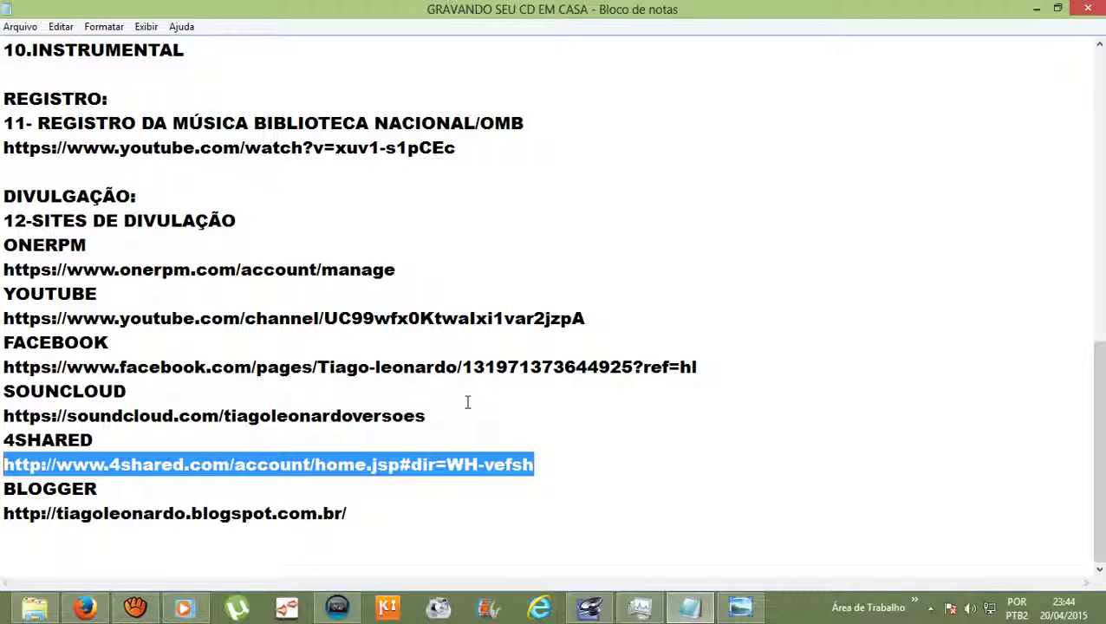
pyautogui.moveTo(356, 515); pyautogui.dragTo(3, 513)
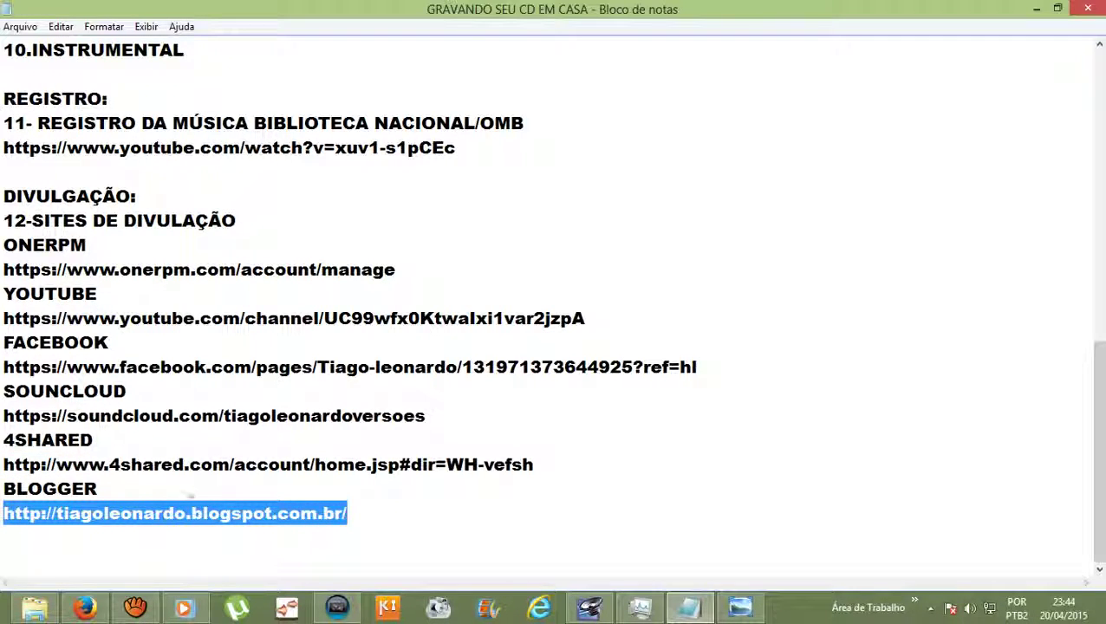
pyautogui.rightClick(195, 516)
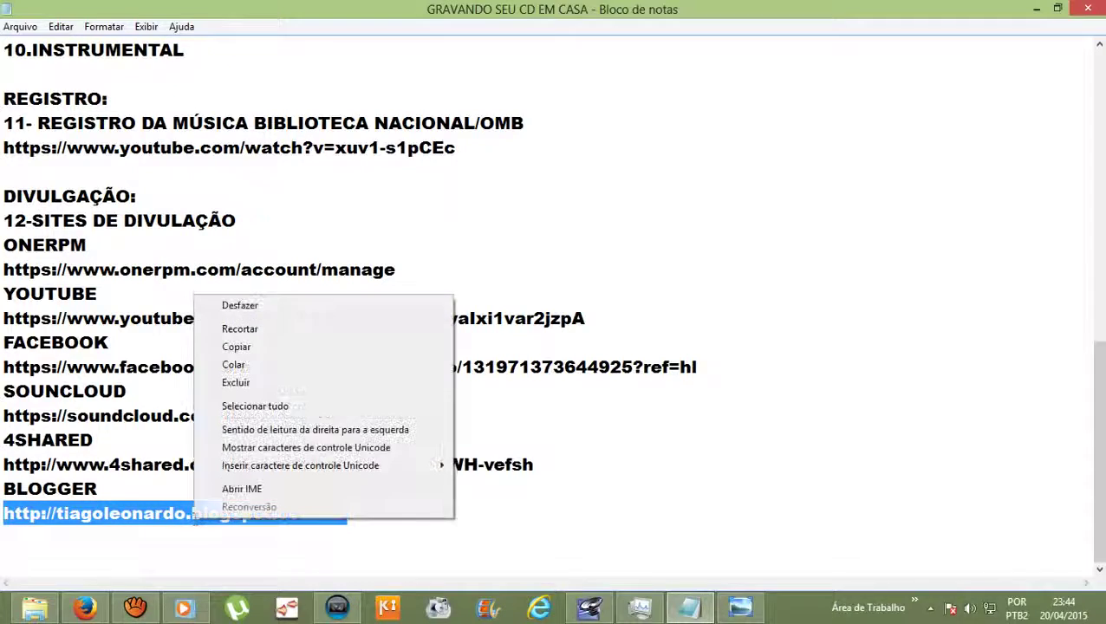
pyautogui.click(279, 348)
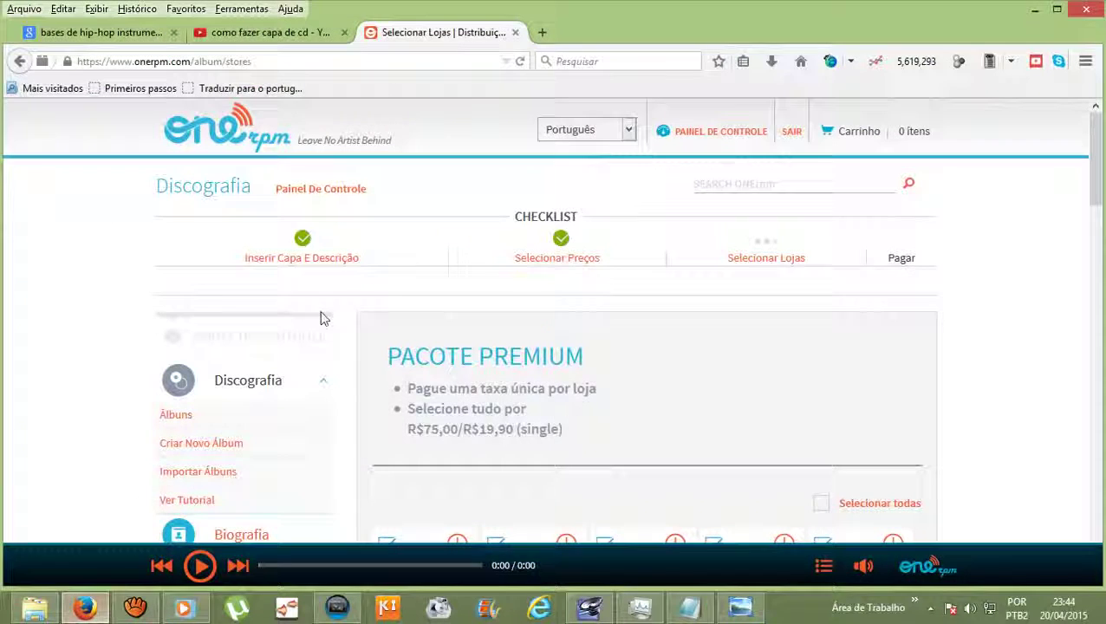
# Switch to Firefox, open the copied Blogger address in a new tab, and close the ONErpm tab.
pyautogui.click(84, 607)
pyautogui.click(541, 32)
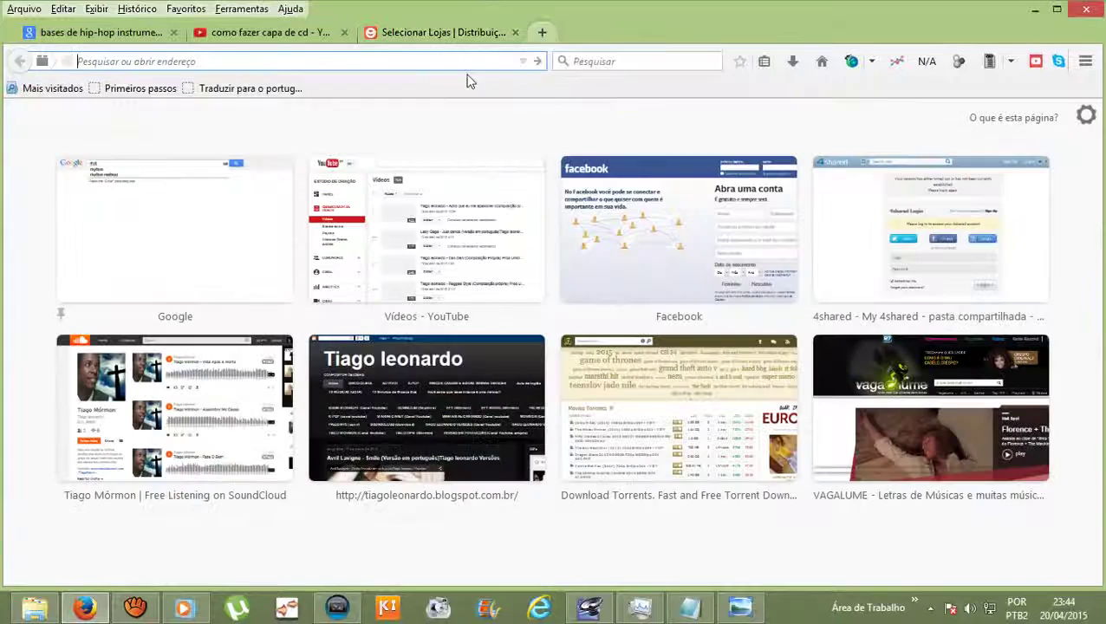
pyautogui.rightClick(410, 62)
pyautogui.click(455, 146)
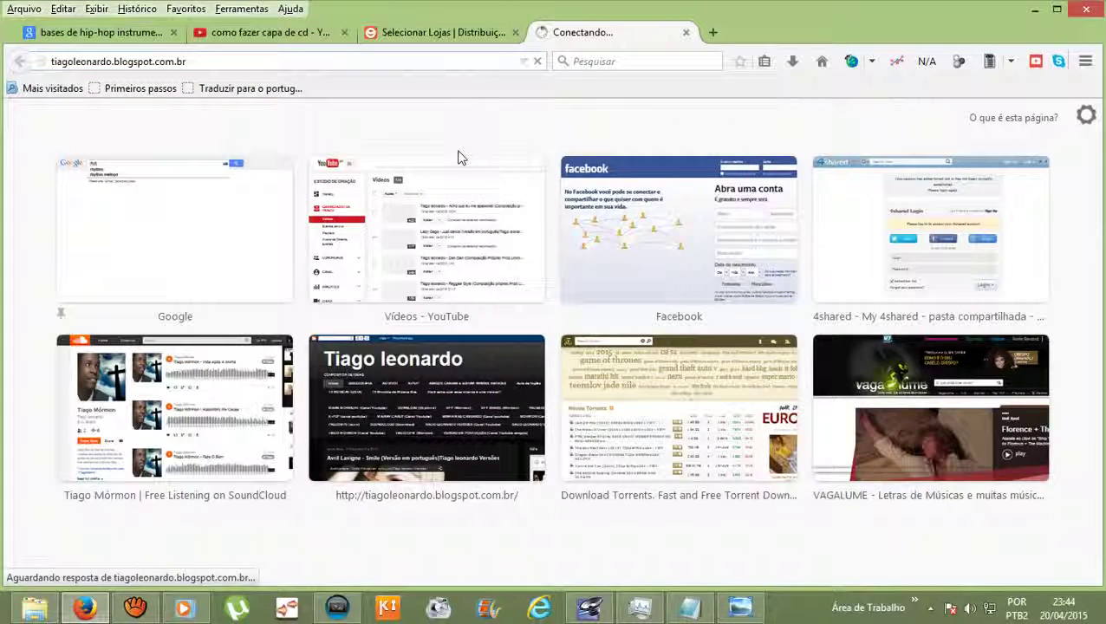
pyautogui.click(427, 35)
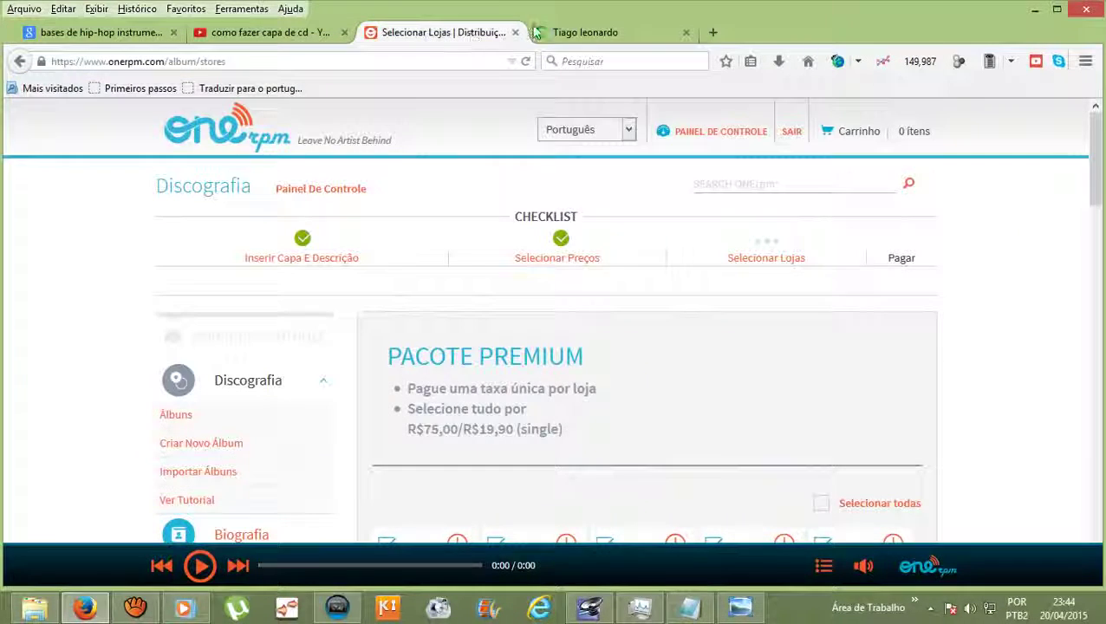
pyautogui.click(518, 32)
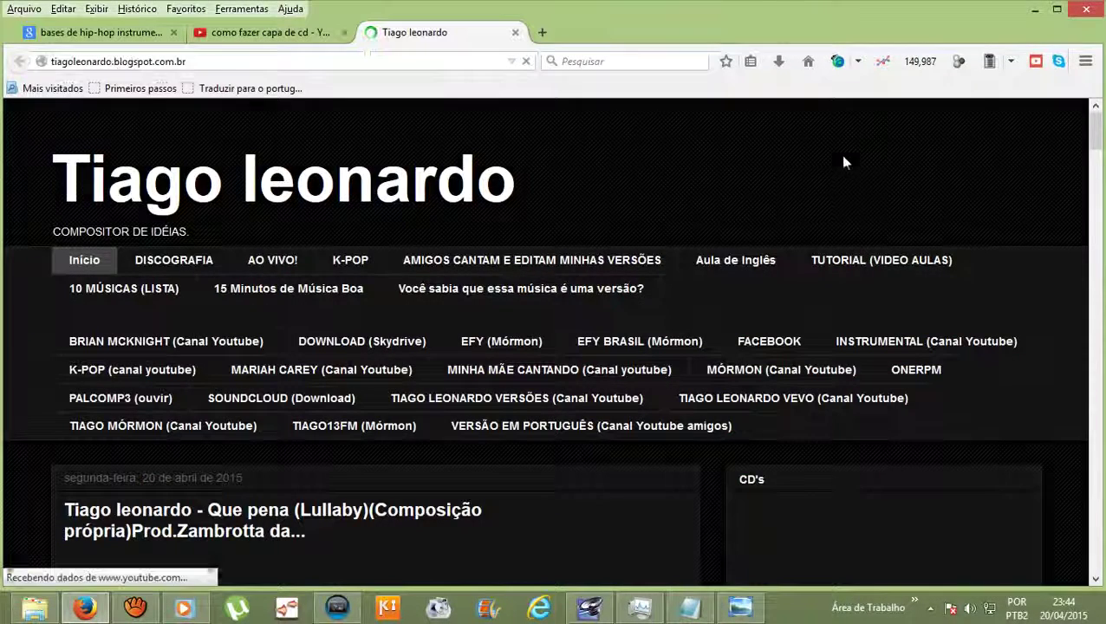